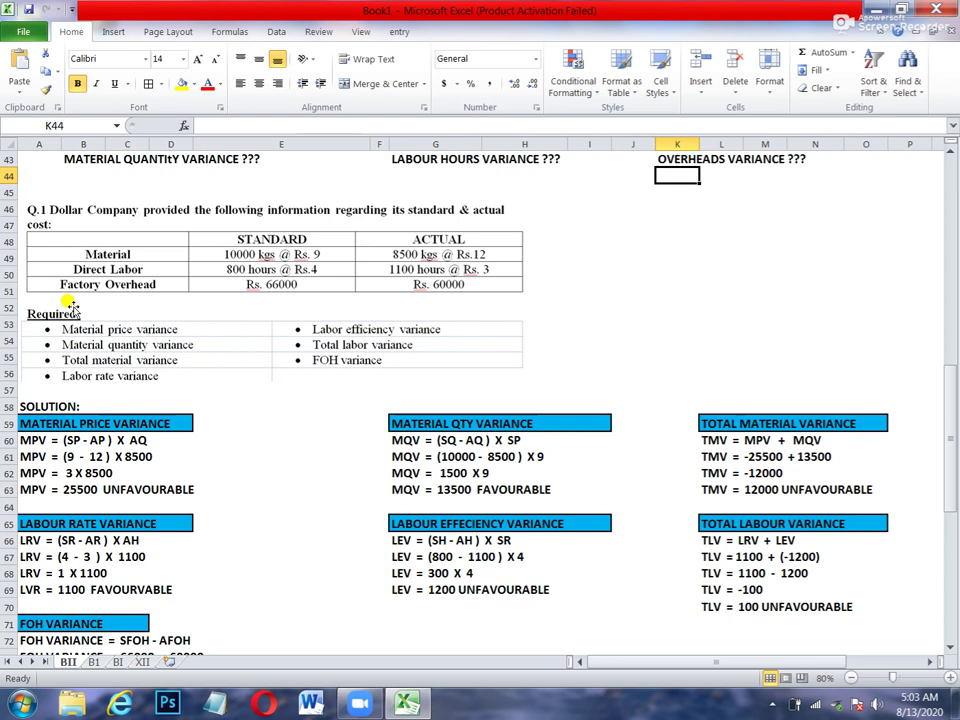
# Review the Dollar Company cost data, the variance solutions and the general entries table below them on the BII sheet
pyautogui.press('Down')
pyautogui.press('Down')
pyautogui.press('Down')
pyautogui.press('Down')
pyautogui.press('Down')
pyautogui.press('Down')
pyautogui.press('Down')
pyautogui.press('Down')
pyautogui.press('Down')
pyautogui.press('Down')
pyautogui.press('Down')
pyautogui.press('Down')
pyautogui.press('Down')
pyautogui.press('Down')
pyautogui.press('Down')
pyautogui.press('Down')
pyautogui.press('Down')
pyautogui.press('Down')
pyautogui.press('Down')
pyautogui.press('Down')
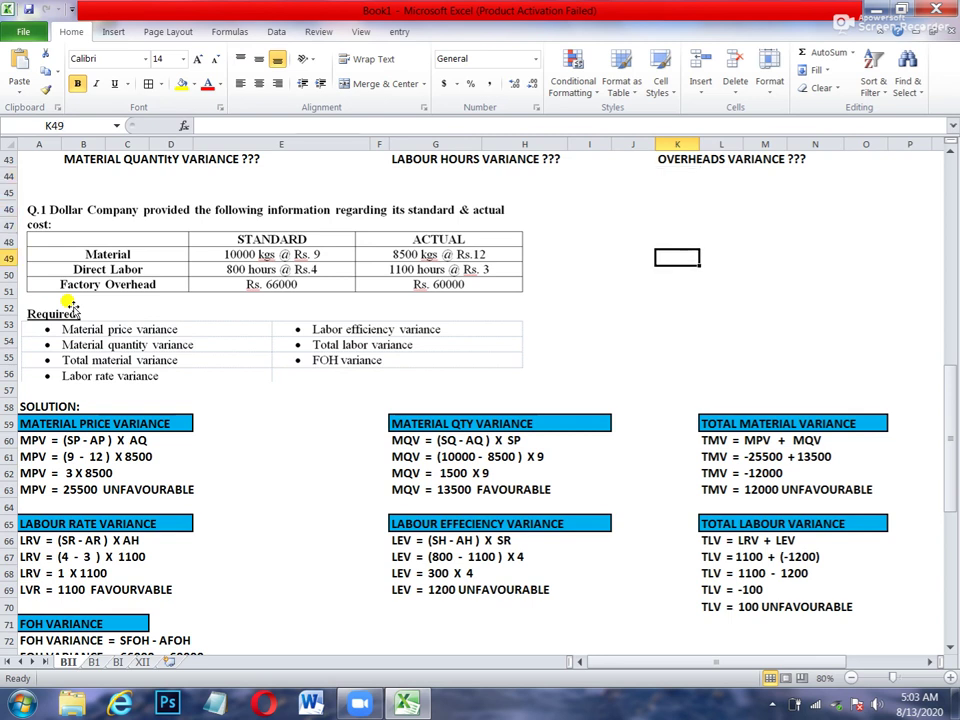
pyautogui.press('Down')
pyautogui.press('Down')
pyautogui.press('Down')
pyautogui.press('Down')
pyautogui.press('Down')
pyautogui.press('Down')
pyautogui.press('Down')
pyautogui.press('Down')
pyautogui.press('Down')
pyautogui.press('Down')
pyautogui.press('Down')
pyautogui.press('Down')
pyautogui.press('Down')
pyautogui.press('Down')
pyautogui.press('Down')
pyautogui.press('Down')
pyautogui.press('Down')
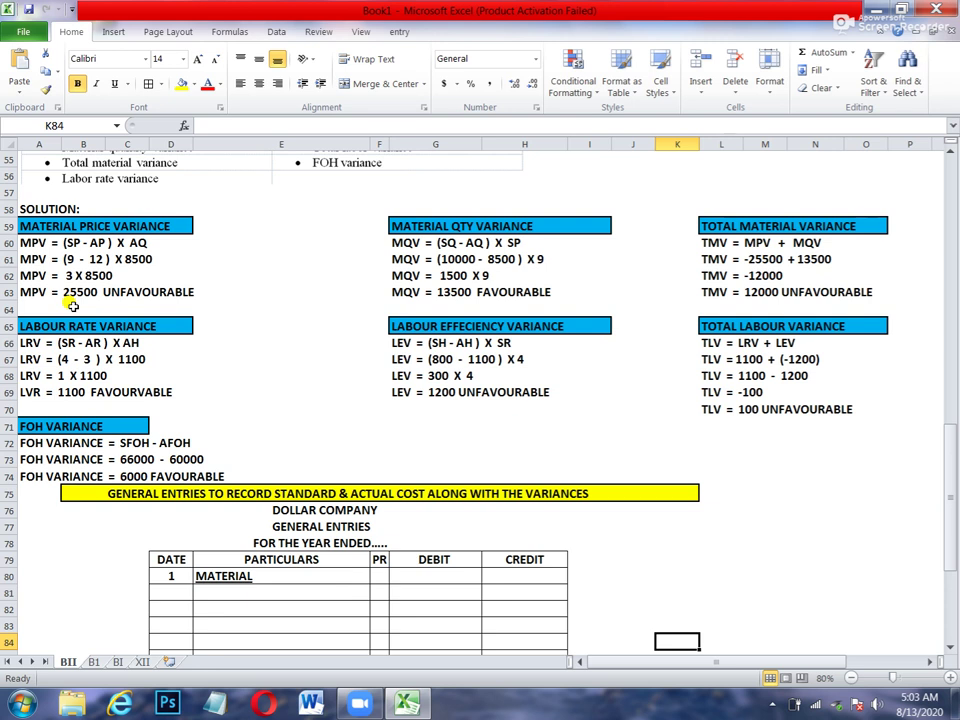
pyautogui.press('Down')
pyautogui.press('Down')
pyautogui.press('Down')
pyautogui.press('Down')
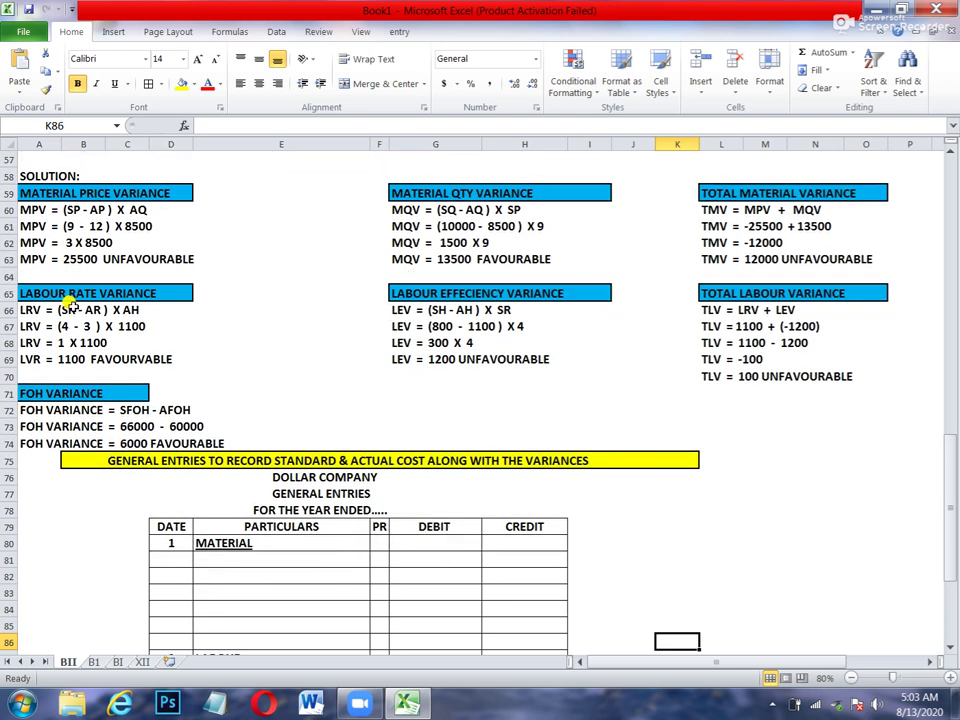
pyautogui.press('Down')
pyautogui.press('Down')
pyautogui.press('Down')
pyautogui.press('Down')
pyautogui.press('Down')
pyautogui.press('Down')
pyautogui.press('Down')
pyautogui.press('Down')
pyautogui.press('Down')
pyautogui.press('Down')
pyautogui.press('Down')
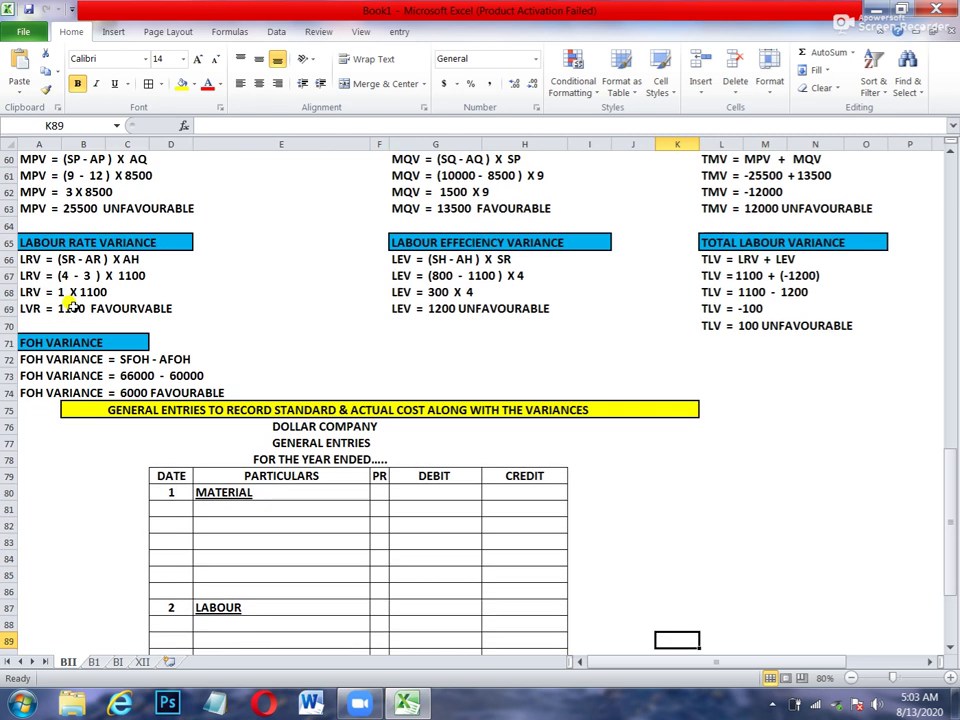
pyautogui.press('Down')
pyautogui.press('Down')
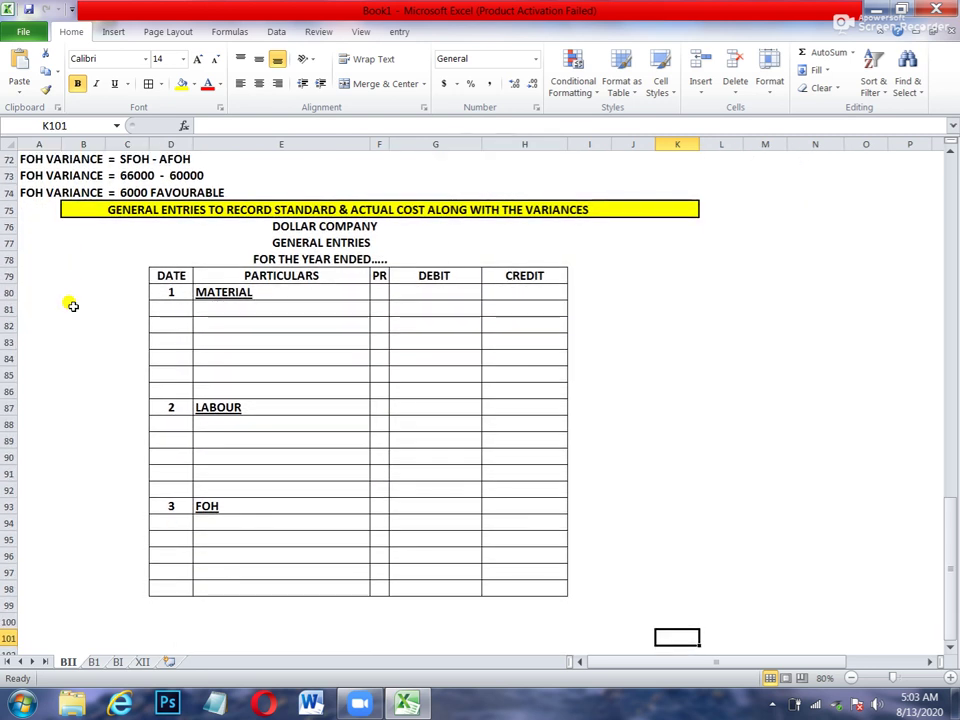
# Examine the layout of the general entries table, including its headings and the material, labour and FOH sections
pyautogui.press('Left')
pyautogui.press('Left')
pyautogui.press('Left')
pyautogui.press('Left')
pyautogui.press('Left')
pyautogui.press('Left')
pyautogui.press('Left')
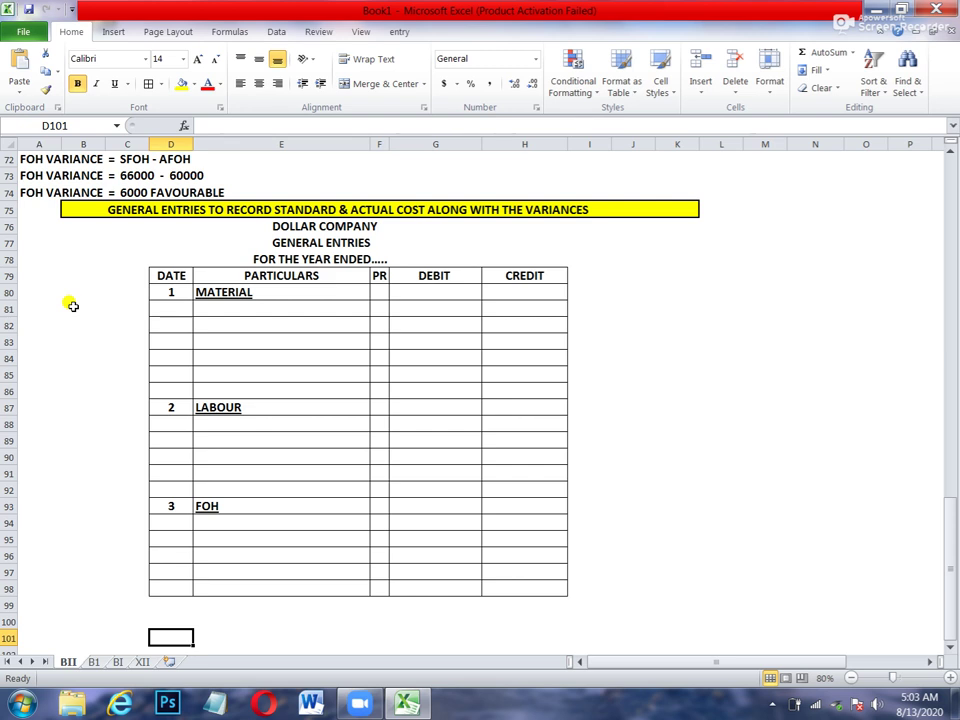
pyautogui.press('Up')
pyautogui.press('Up')
pyautogui.press('Up')
pyautogui.press('Up')
pyautogui.press('Up')
pyautogui.press('Up')
pyautogui.press('Up')
pyautogui.press('Up')
pyautogui.press('Up')
pyautogui.press('Up')
pyautogui.press('Up')
pyautogui.press('Up')
pyautogui.press('Up')
pyautogui.press('Up')
pyautogui.press('Up')
pyautogui.press('Up')
pyautogui.press('Up')
pyautogui.press('Up')
pyautogui.press('Up')
pyautogui.press('Up')
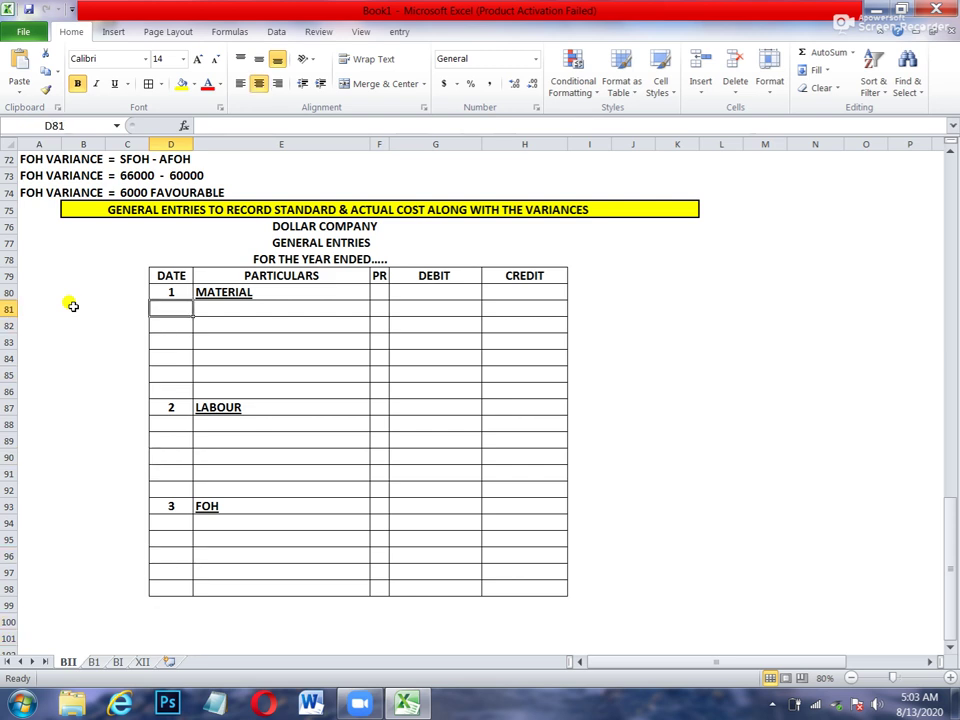
pyautogui.press('Up')
pyautogui.press('Up')
pyautogui.press('Up')
pyautogui.press('Up')
pyautogui.press('Up')
pyautogui.press('Up')
pyautogui.press('Up')
pyautogui.press('Up')
pyautogui.press('Down')
pyautogui.press('Down')
pyautogui.press('Down')
pyautogui.press('Down')
pyautogui.press('Down')
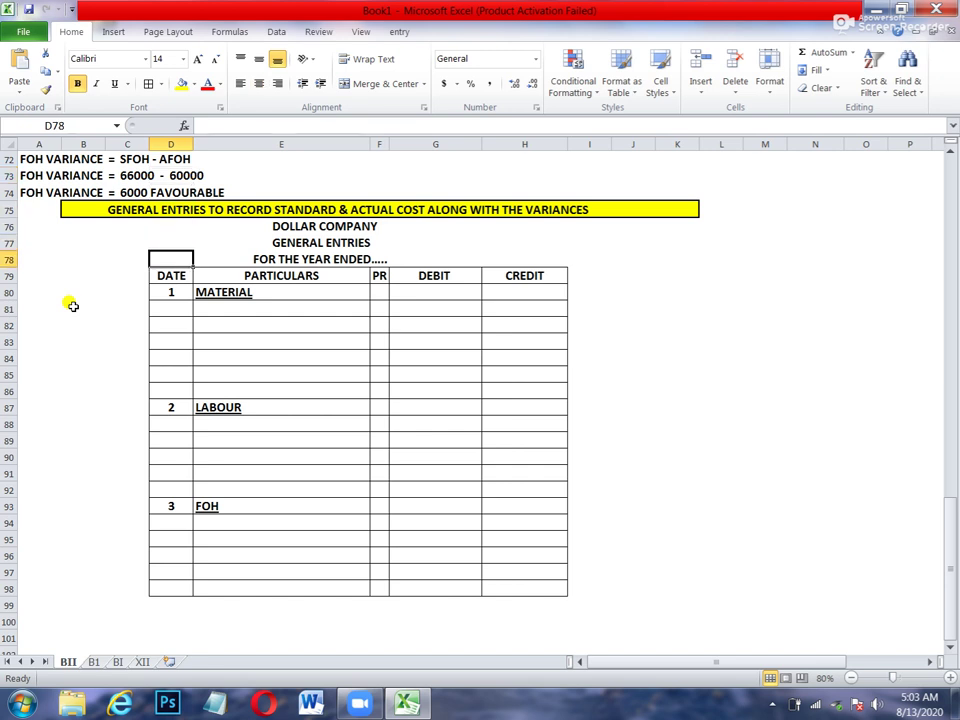
pyautogui.press('Down')
pyautogui.press('Down')
pyautogui.press('Down')
pyautogui.press('Down')
pyautogui.press('Down')
pyautogui.press('Down')
pyautogui.press('Down')
pyautogui.press('Down')
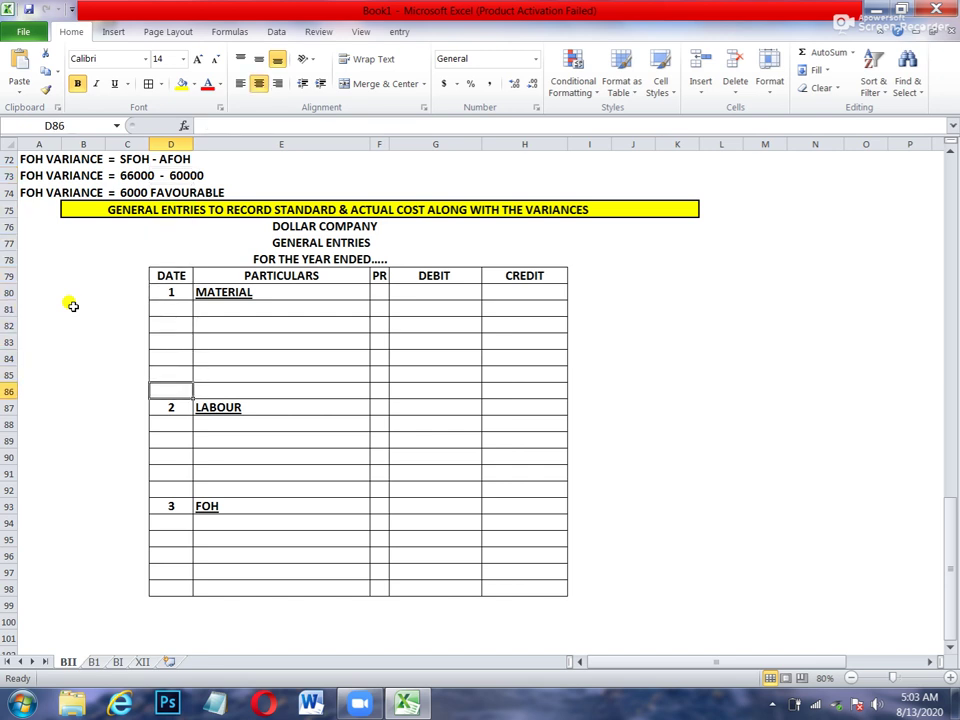
pyautogui.press('Down')
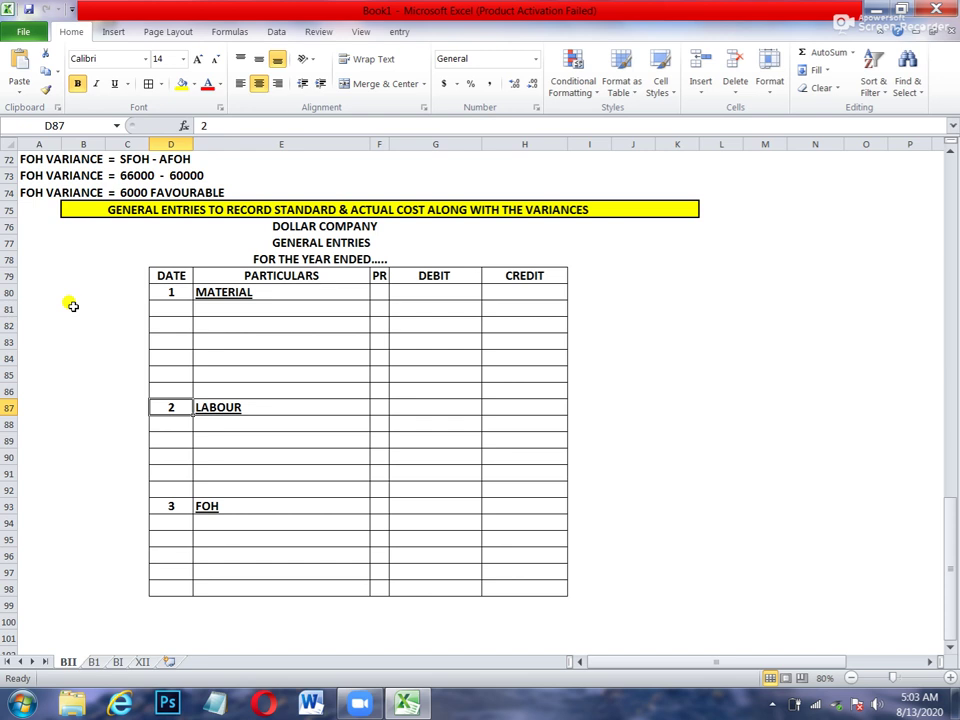
# Beside the MATERIAL entry, list "stand cost of mat", "actual cost of mat", "mpv" and "mqv" in cells I80 to I83
pyautogui.click(587, 294)
pyautogui.write('sta')
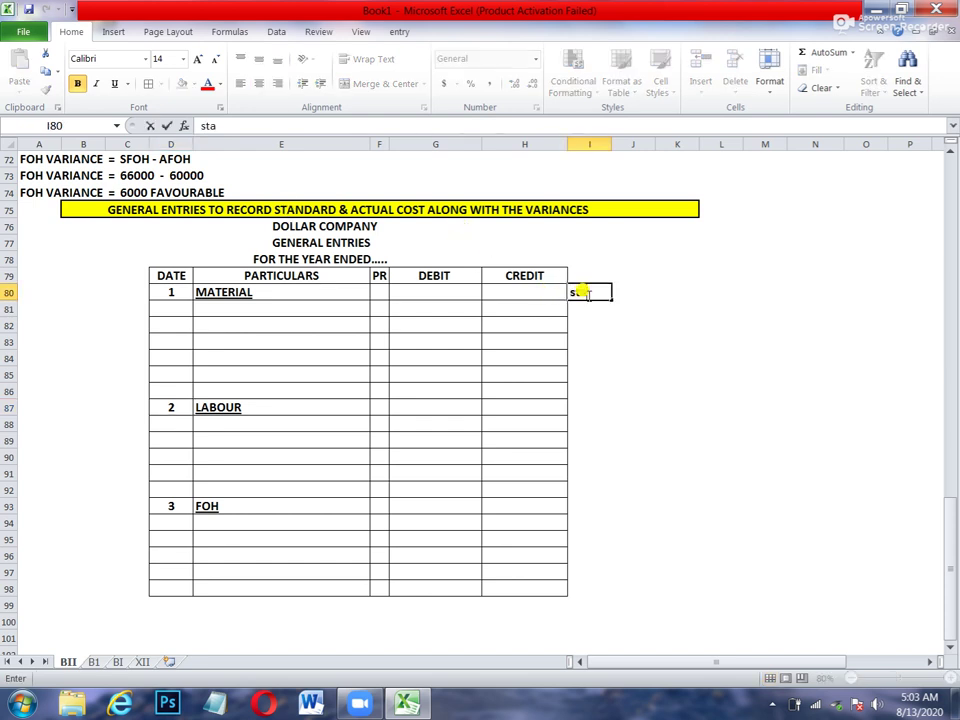
pyautogui.write('nd cost of mat')
pyautogui.press('Return')
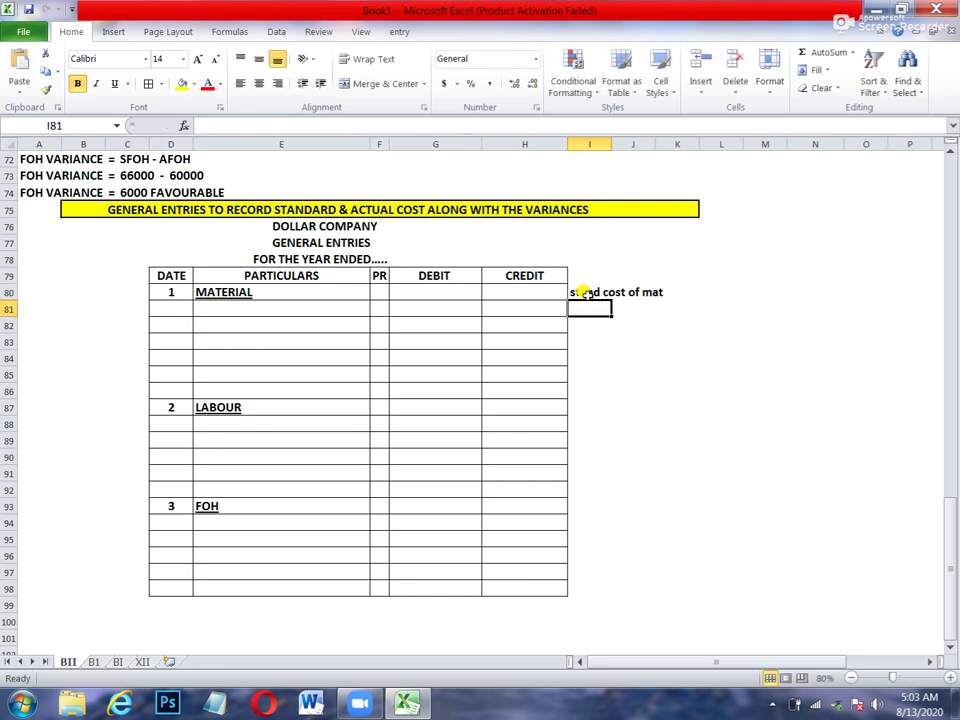
pyautogui.write('actual cost of mat')
pyautogui.press('Return')
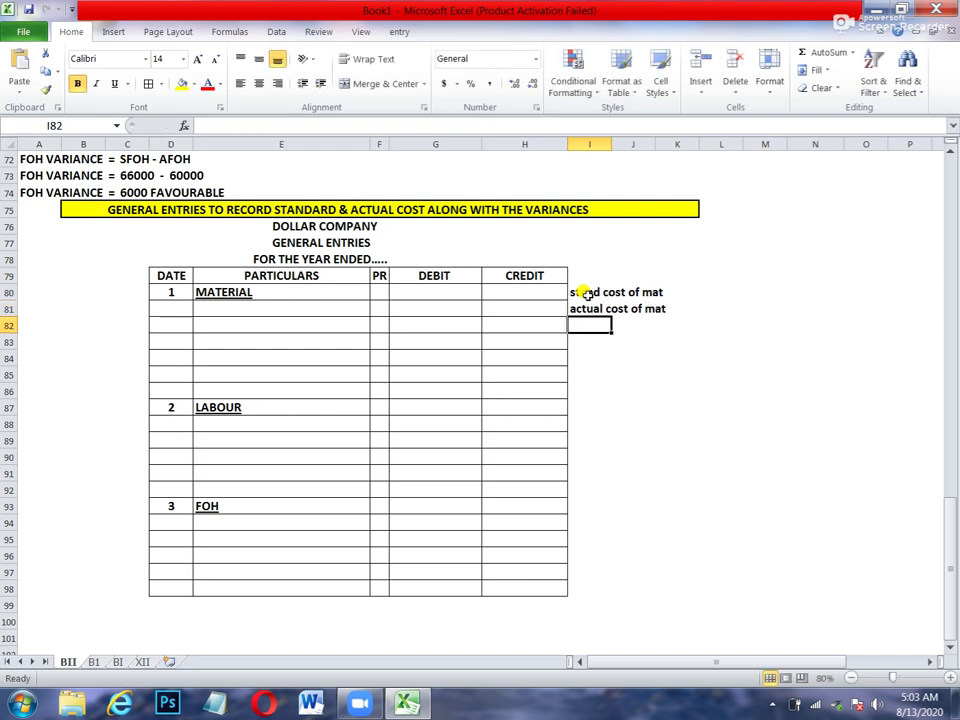
pyautogui.write('mpv')
pyautogui.press('Return')
pyautogui.write('mqv')
pyautogui.press('Return')
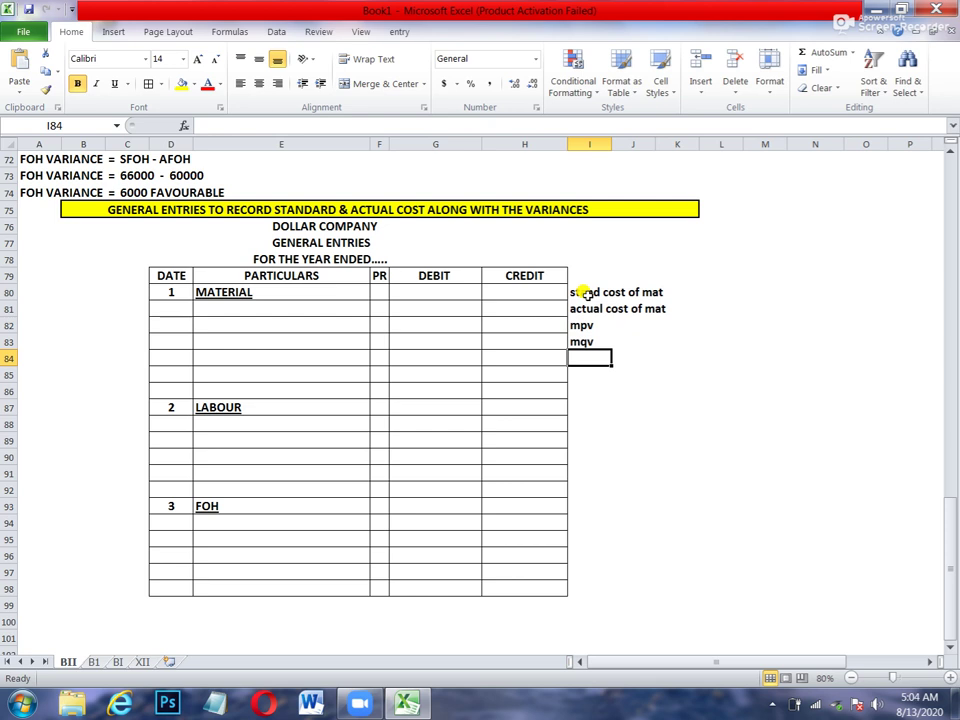
# Beside the LABOUR entry, list "stand cost of lab", "actual cost lab", "lrv" and "lev" in cells I87 to I90
pyautogui.press('Down')
pyautogui.press('Down')
pyautogui.press('Down')
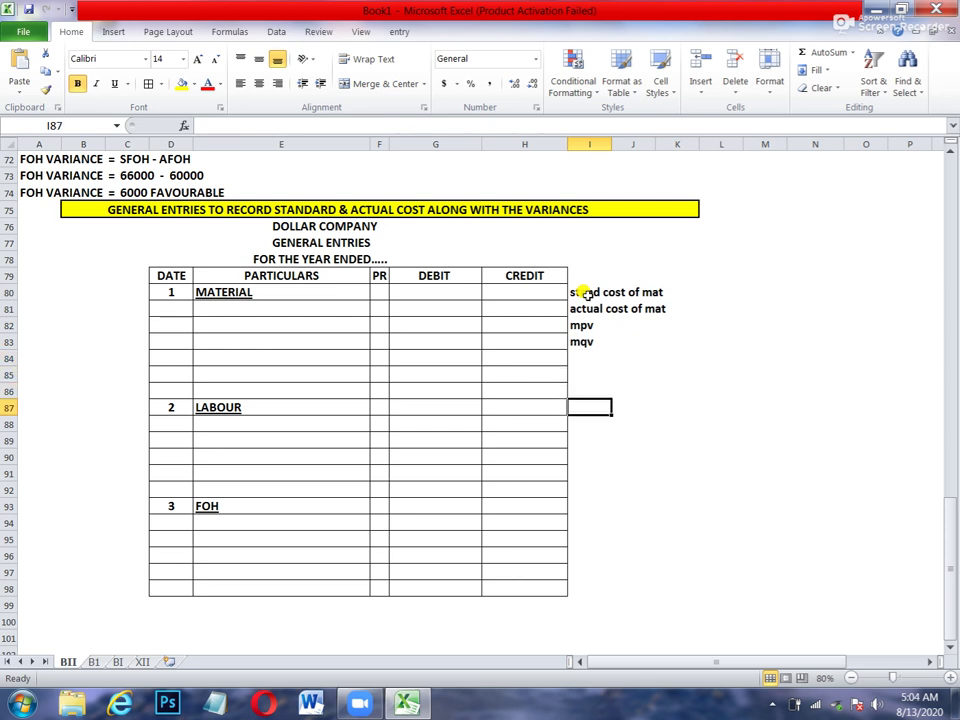
pyautogui.write('st')
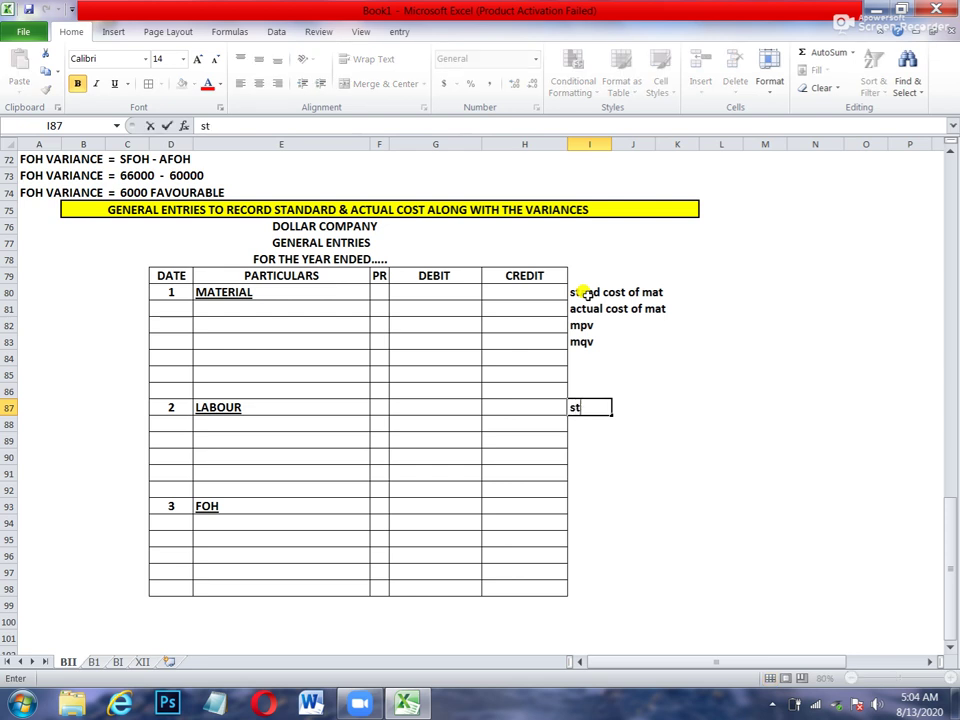
pyautogui.write('and cost of lab')
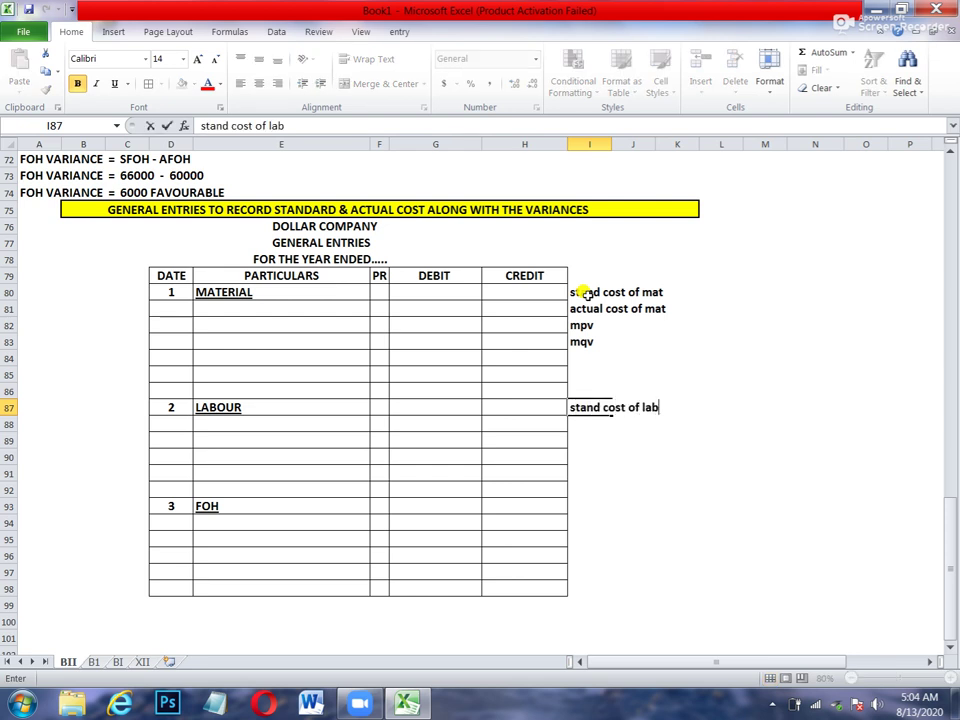
pyautogui.press('Return')
pyautogui.write('actual c')
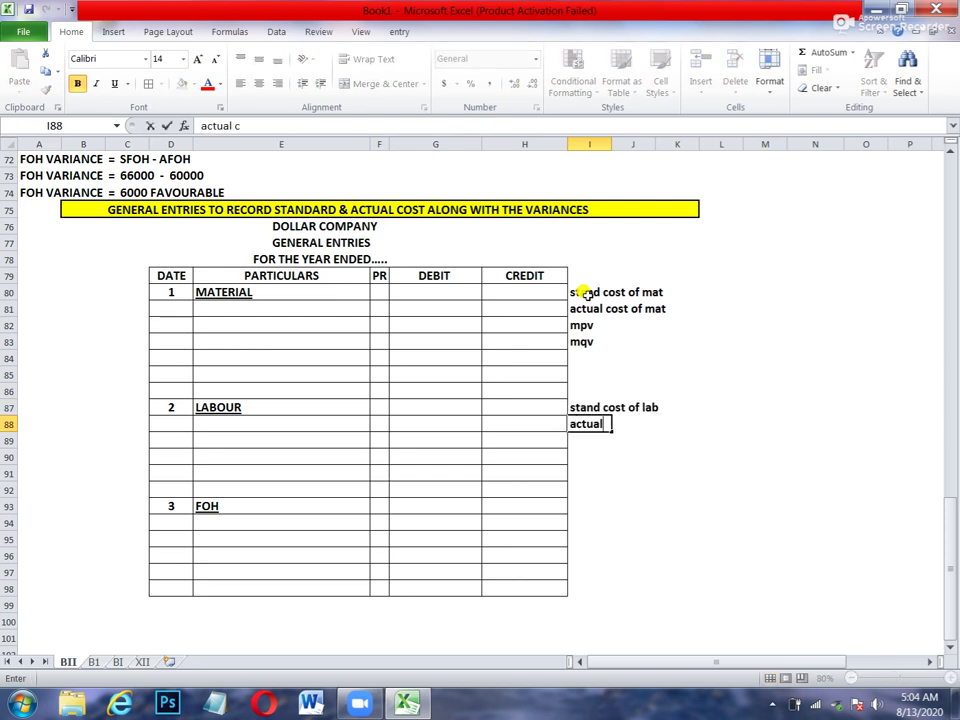
pyautogui.write('ost lab')
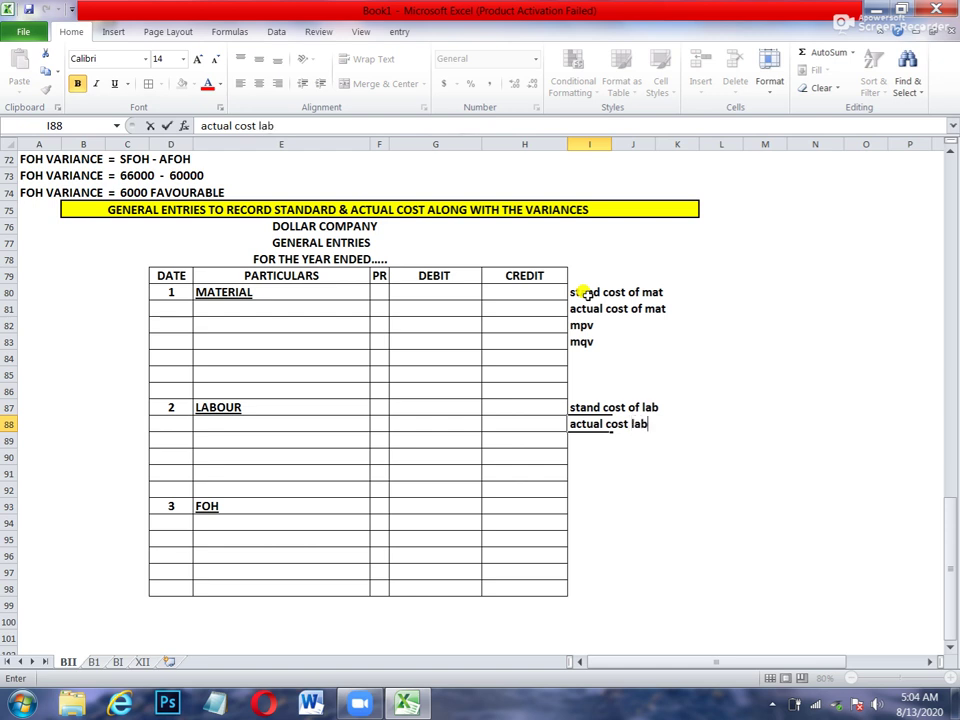
pyautogui.press('Return')
pyautogui.write('lrv')
pyautogui.press('Return')
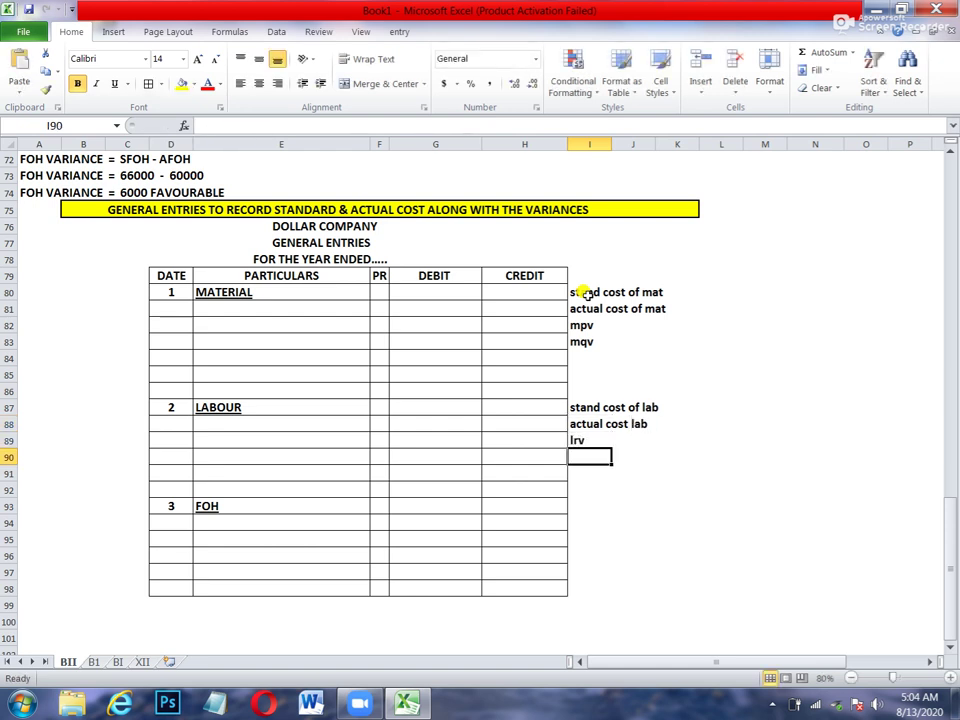
pyautogui.write('lev')
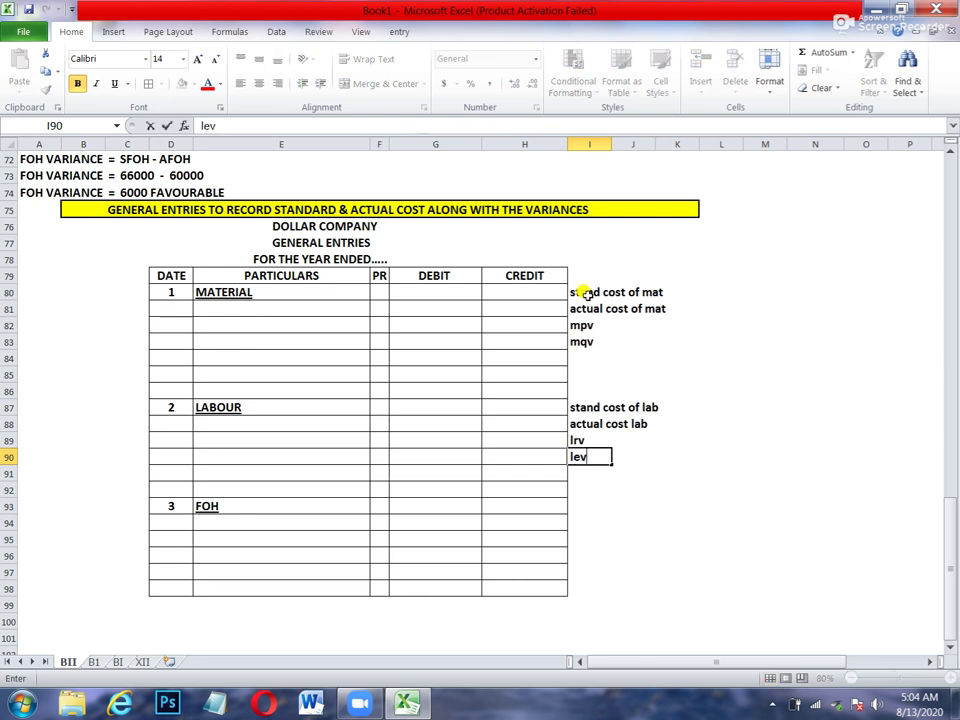
pyautogui.press('Return')
# Beside the FOH entry, list "stand foh cost", "actual foh cost" and "foh variance" in cells I93 to I95
pyautogui.press('Return')
pyautogui.press('Return')
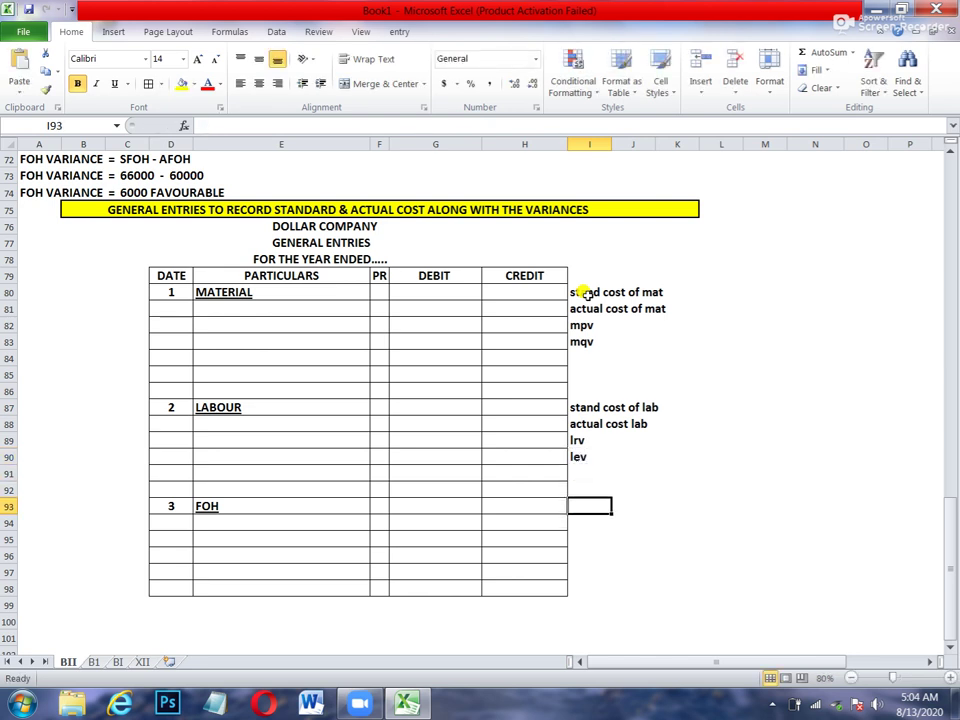
pyautogui.write('stand')
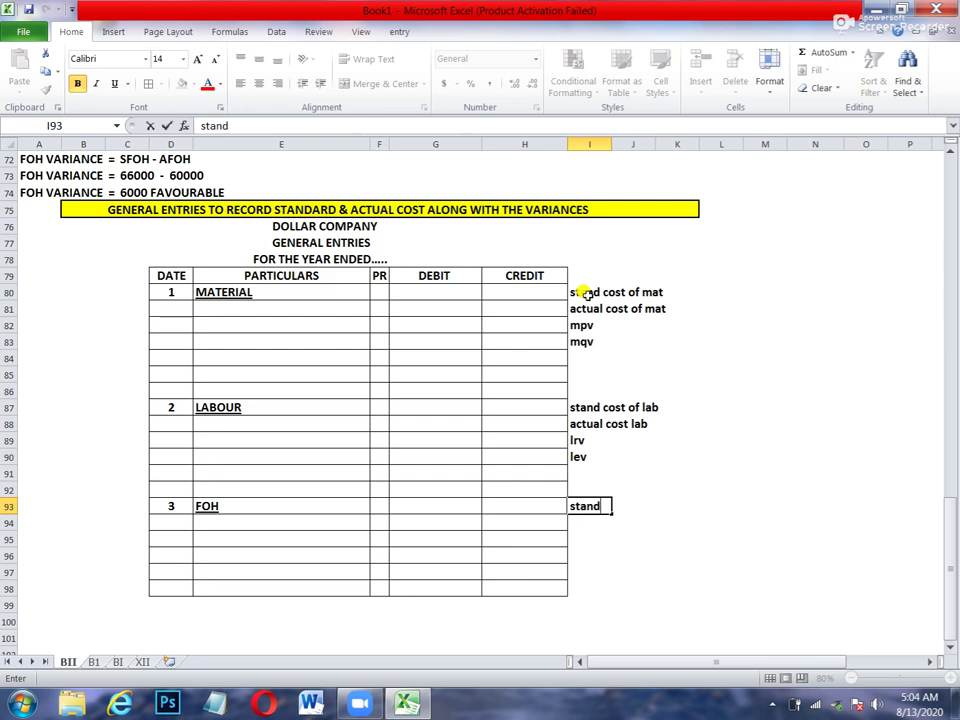
pyautogui.write(' foh cos')
pyautogui.write('t')
pyautogui.press('Return')
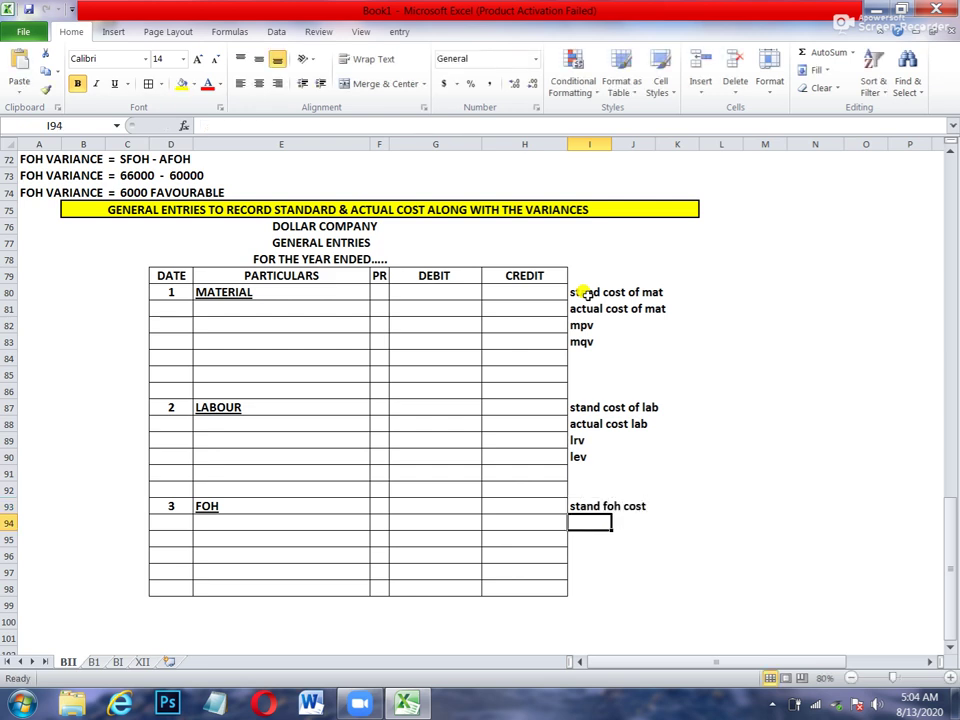
pyautogui.write('actual foh c')
pyautogui.press('BackSpace')
pyautogui.write('foh cpost')
pyautogui.press('BackSpace')
pyautogui.press('BackSpace')
pyautogui.press('BackSpace')
pyautogui.press('BackSpace')
pyautogui.press('BackSpace')
pyautogui.press('BackSpace')
pyautogui.write('cost')
pyautogui.press('Return')
pyautogui.write('foh')
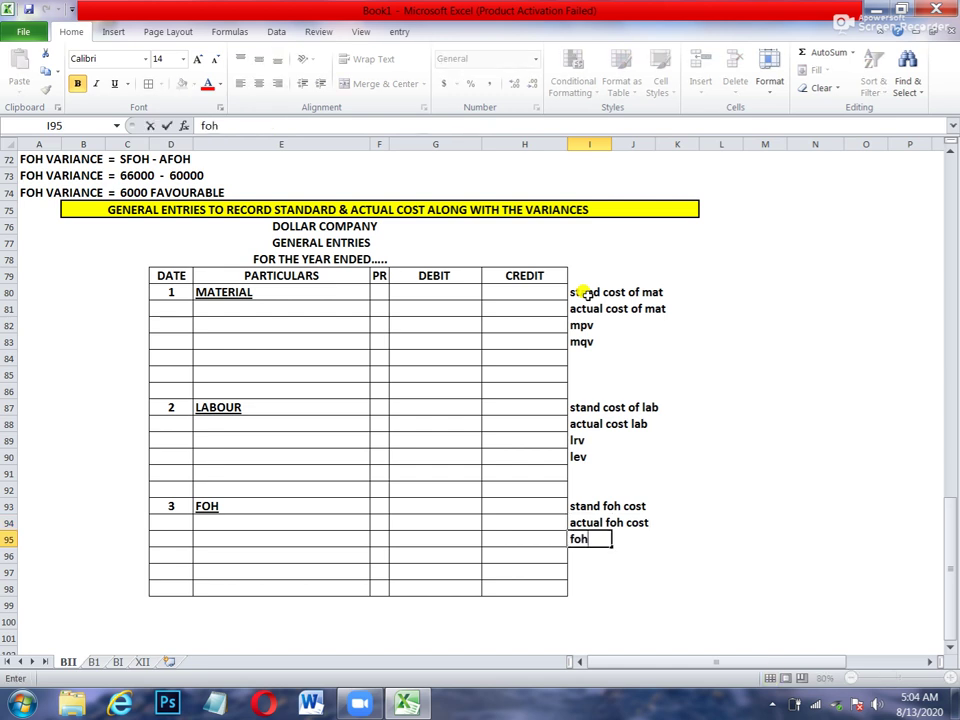
pyautogui.write(' variance')
pyautogui.press('Return')
# Review the standard and actual material, labour and factory overhead data in the cost table, along with the variance solutions below it
pyautogui.press('Up')
pyautogui.press('Up')
pyautogui.press('Up')
pyautogui.press('Up')
pyautogui.press('Up')
pyautogui.press('Up')
pyautogui.press('Up')
pyautogui.press('Up')
pyautogui.press('Up')
pyautogui.press('Up')
pyautogui.press('Up')
pyautogui.press('Up')
pyautogui.press('Up')
pyautogui.press('Up')
pyautogui.press('Up')
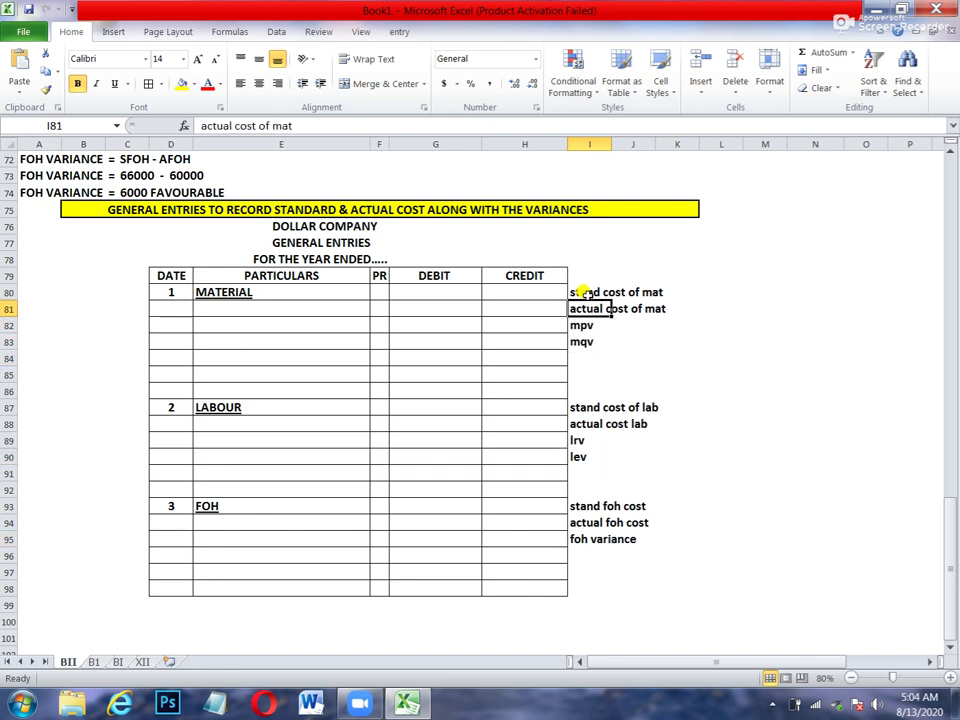
pyautogui.press('Up')
pyautogui.press('Up')
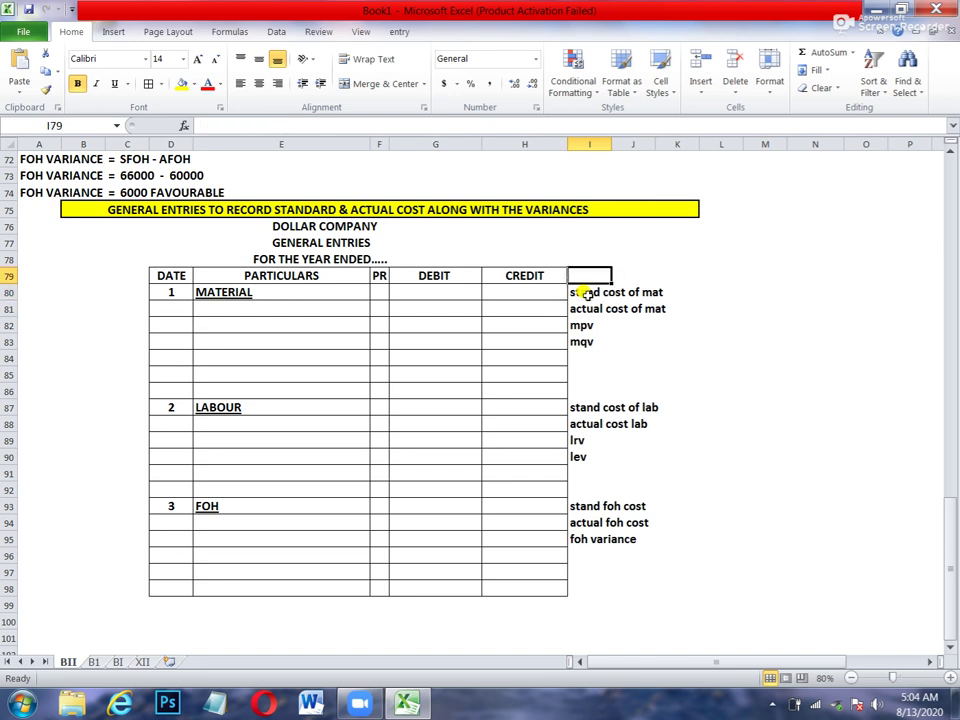
pyautogui.press('Up')
pyautogui.press('Up')
pyautogui.press('Up')
pyautogui.press('Up')
pyautogui.press('Up')
pyautogui.press('Up')
pyautogui.press('Up')
pyautogui.press('Up')
pyautogui.press('Up')
pyautogui.press('Up')
pyautogui.press('Up')
pyautogui.press('Up')
pyautogui.press('Up')
pyautogui.press('Up')
pyautogui.press('Up')
pyautogui.press('Up')
pyautogui.press('Up')
pyautogui.press('Up')
pyautogui.press('Up')
pyautogui.press('Up')
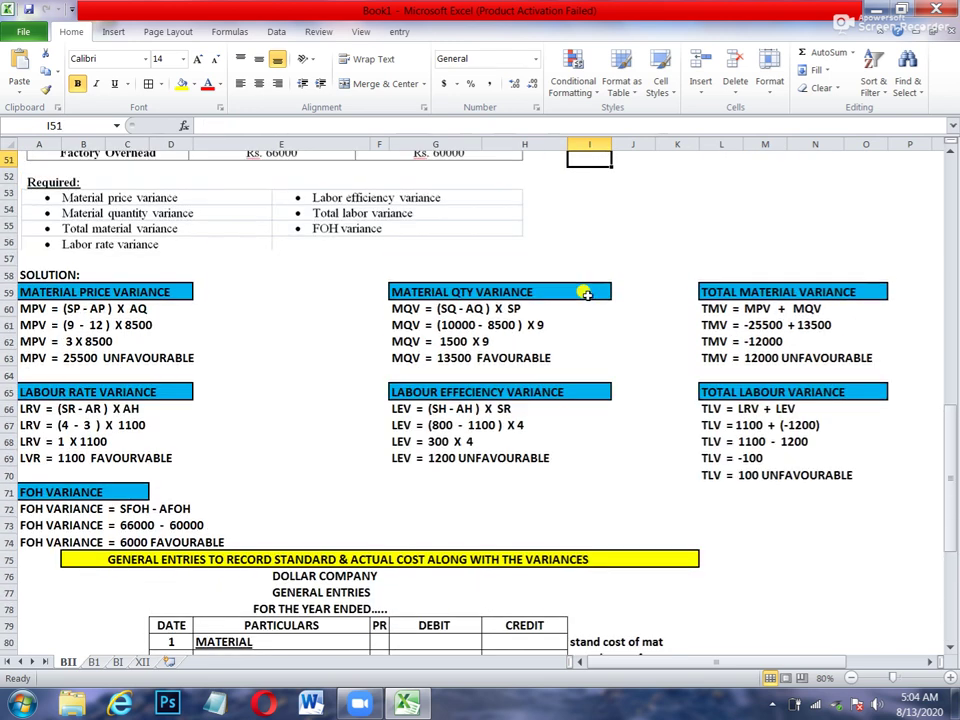
pyautogui.press('Up')
pyautogui.press('Up')
pyautogui.press('Up')
pyautogui.press('Up')
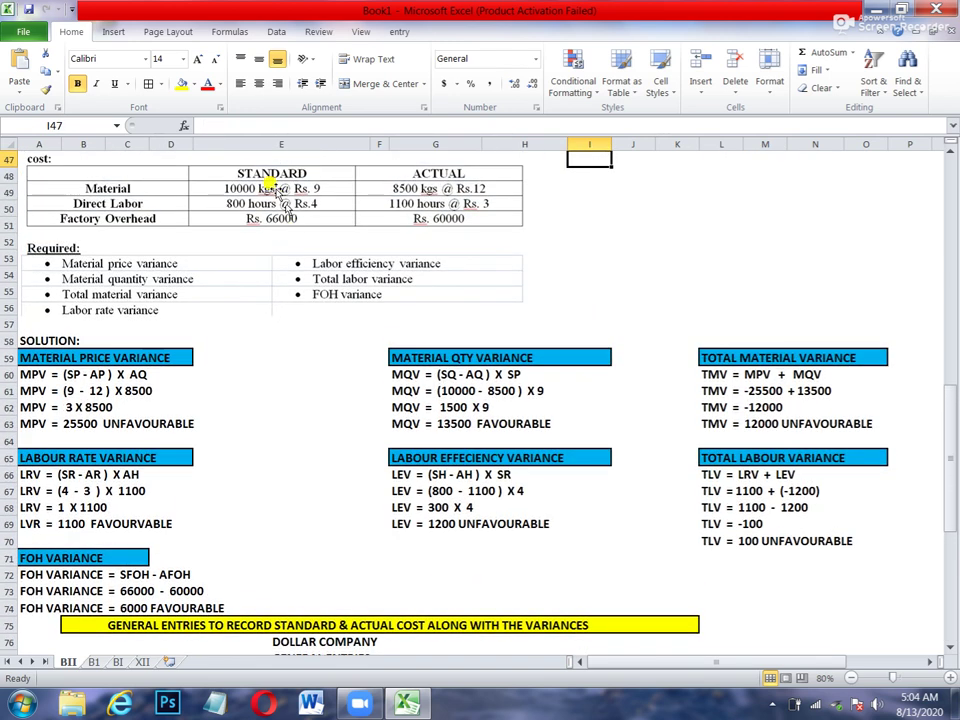
pyautogui.press('Down')
pyautogui.press('Down')
pyautogui.press('Down')
pyautogui.press('Down')
pyautogui.press('Down')
pyautogui.press('Down')
pyautogui.press('Down')
pyautogui.press('Down')
pyautogui.press('Down')
pyautogui.press('Down')
pyautogui.press('Down')
pyautogui.press('Down')
pyautogui.press('Down')
pyautogui.press('Down')
pyautogui.press('Down')
pyautogui.press('Down')
pyautogui.press('Down')
pyautogui.press('Down')
pyautogui.press('Down')
pyautogui.press('Down')
pyautogui.press('Down')
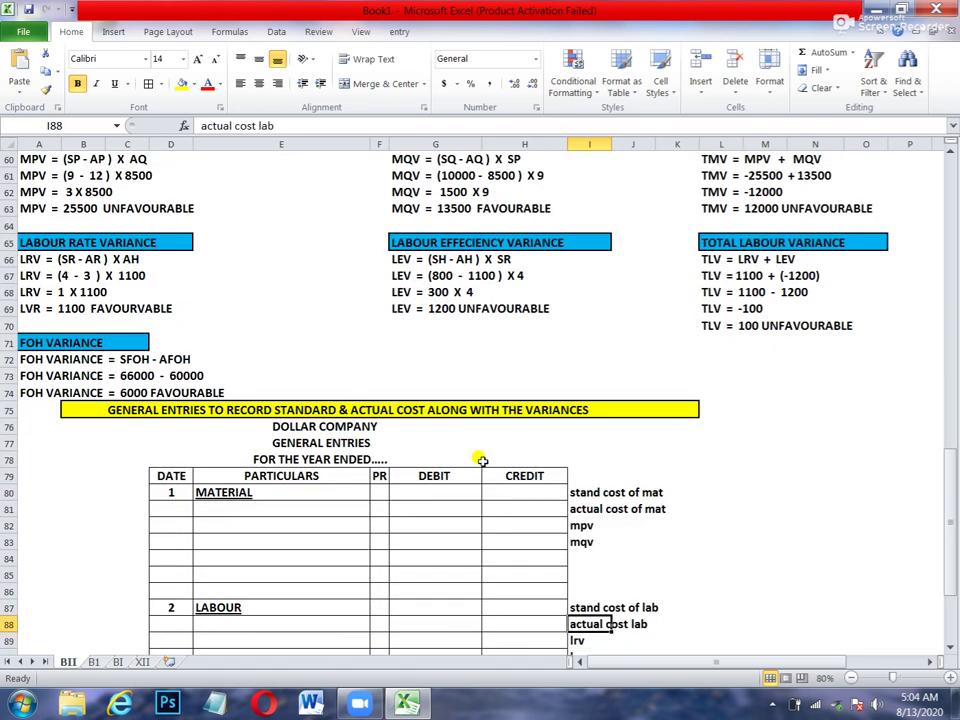
# Widen columns K and J to make room for cost formulas beside the listed material items
pyautogui.press('Up')
pyautogui.press('Up')
pyautogui.press('Up')
pyautogui.press('Up')
pyautogui.press('Up')
pyautogui.press('Up')
pyautogui.press('Up')
pyautogui.press('Up')
pyautogui.press('Right')
pyautogui.press('Right')
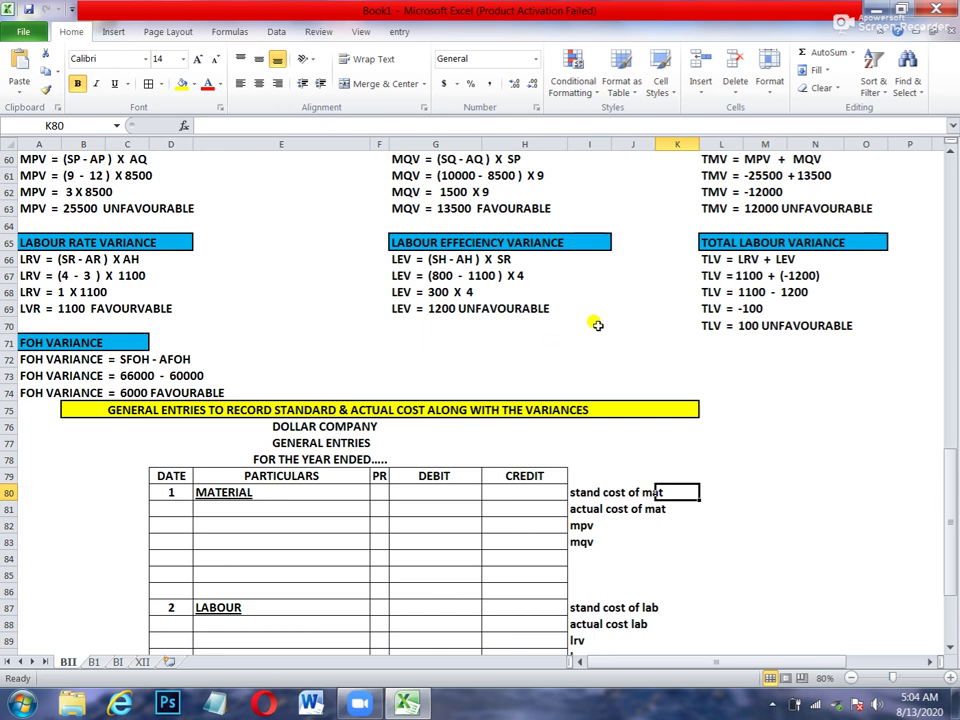
pyautogui.moveTo(699, 143); pyautogui.dragTo(717, 143)
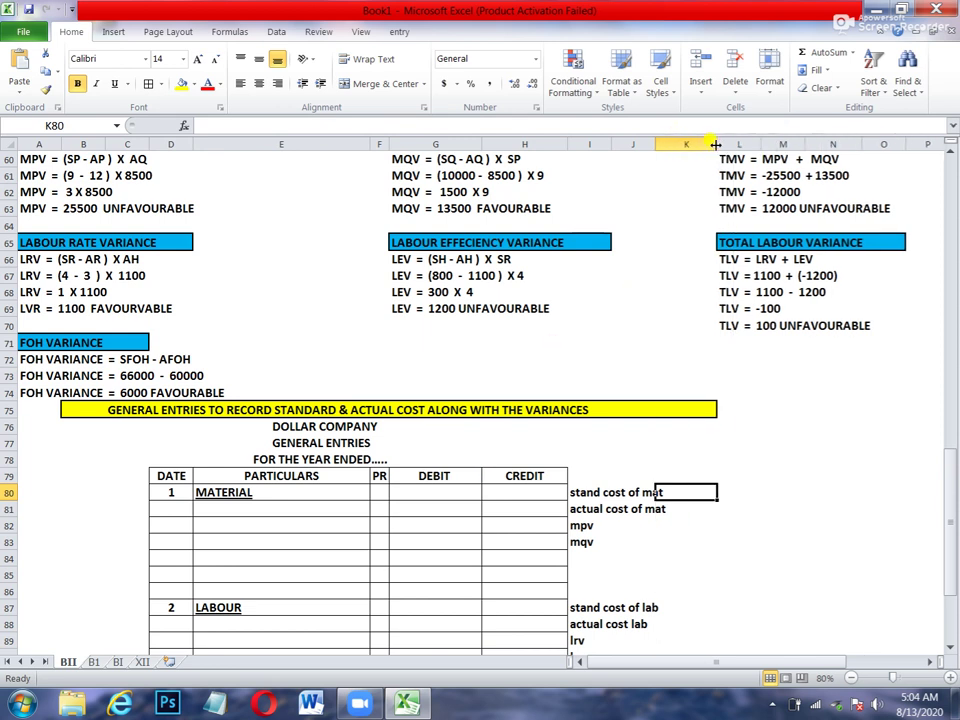
pyautogui.moveTo(655, 143); pyautogui.dragTo(677, 143)
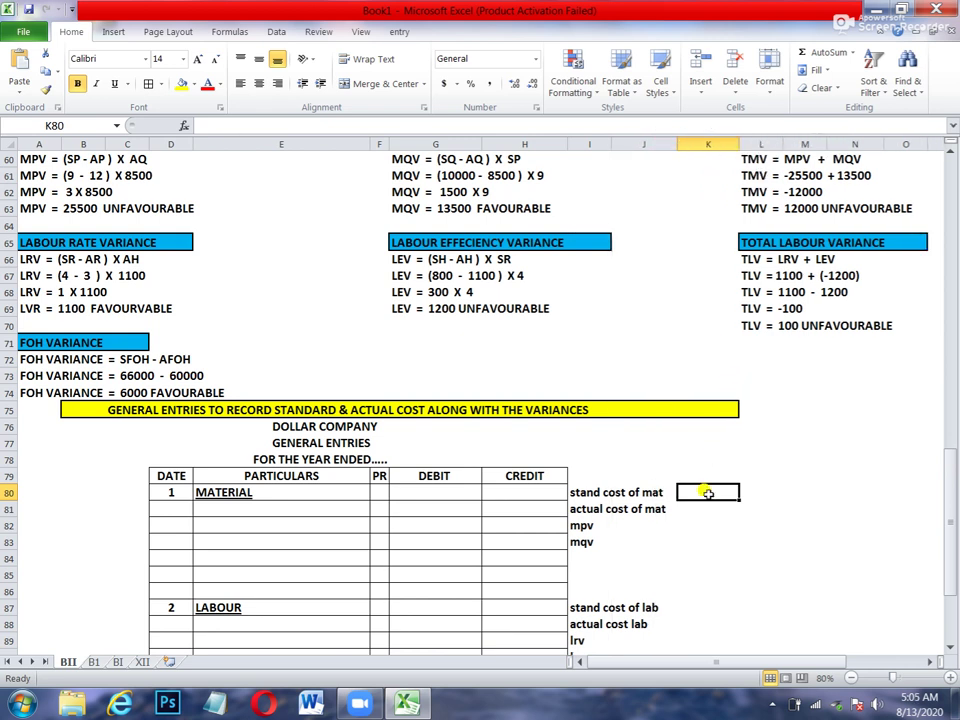
# Note the material cost formulas, entering "spxsq" for standard cost in K80 and "apxaq" for actual cost in K81
pyautogui.write('spxsq')
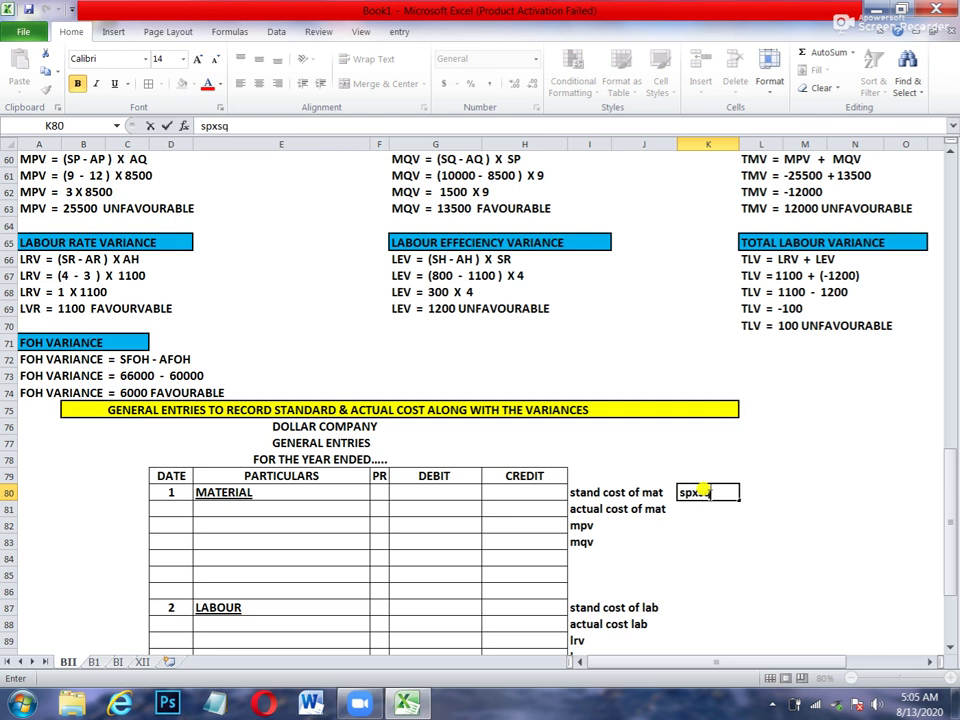
pyautogui.press('Return')
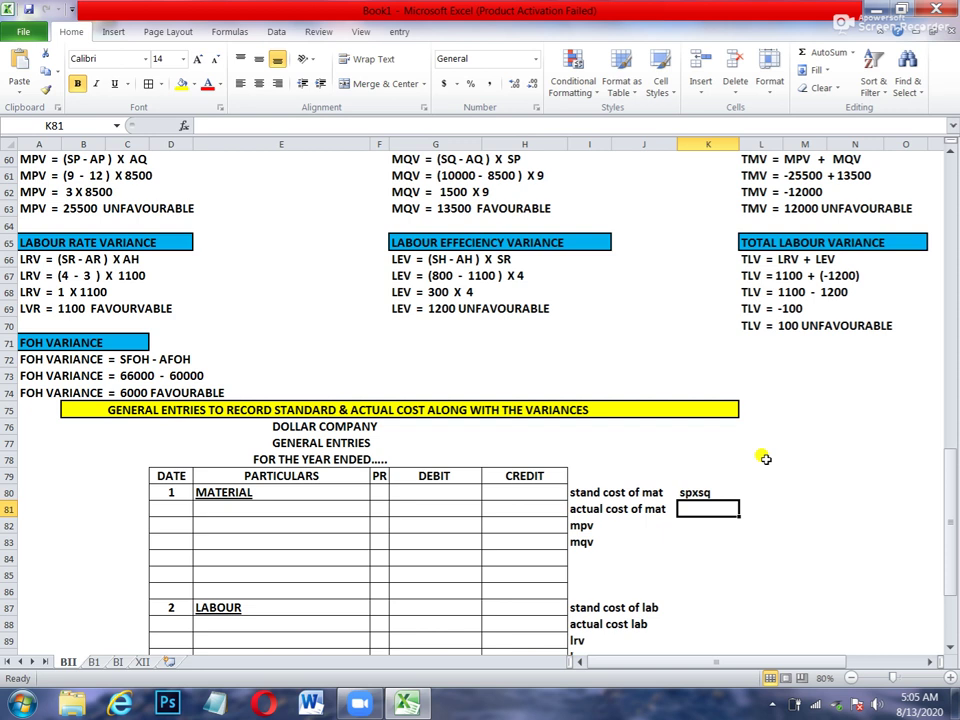
pyautogui.write('apxaq')
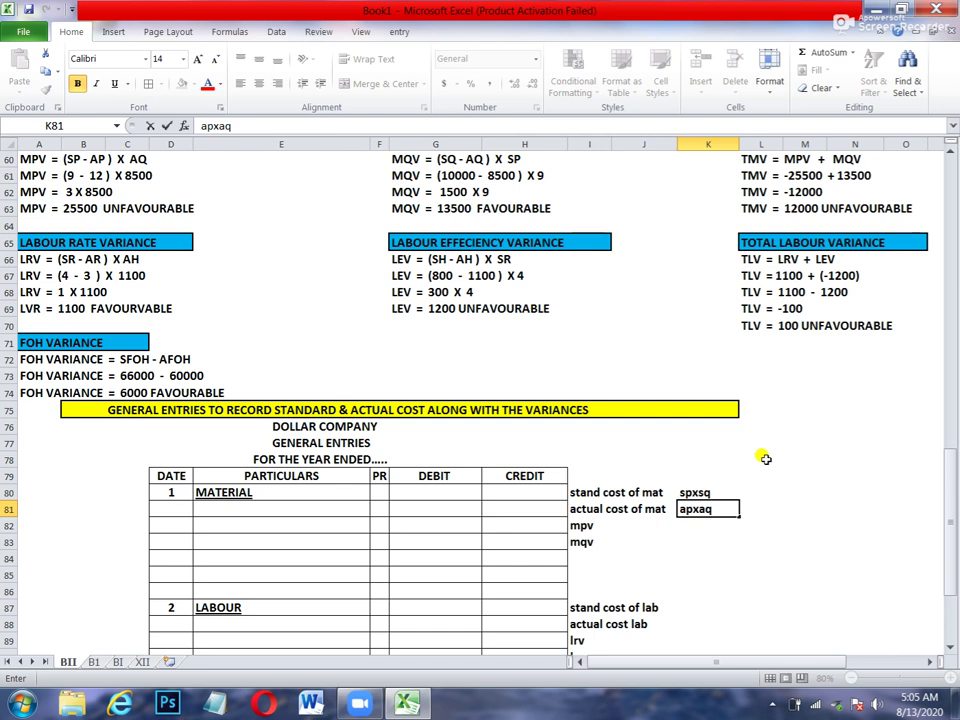
pyautogui.press('Return')
# Note the labour cost formulas, entering "SR X SH" for standard cost in K87 and "AR X AH" for actual cost in K88
pyautogui.press('Down')
pyautogui.press('Down')
pyautogui.press('Down')
pyautogui.press('Down')
pyautogui.press('Down')
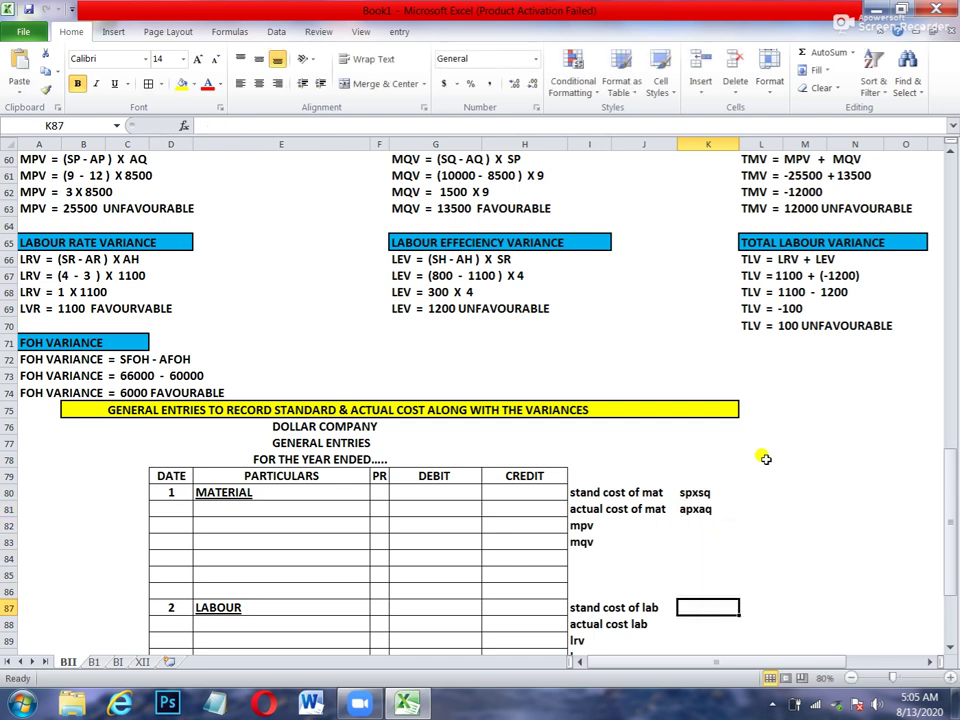
pyautogui.write('srx')
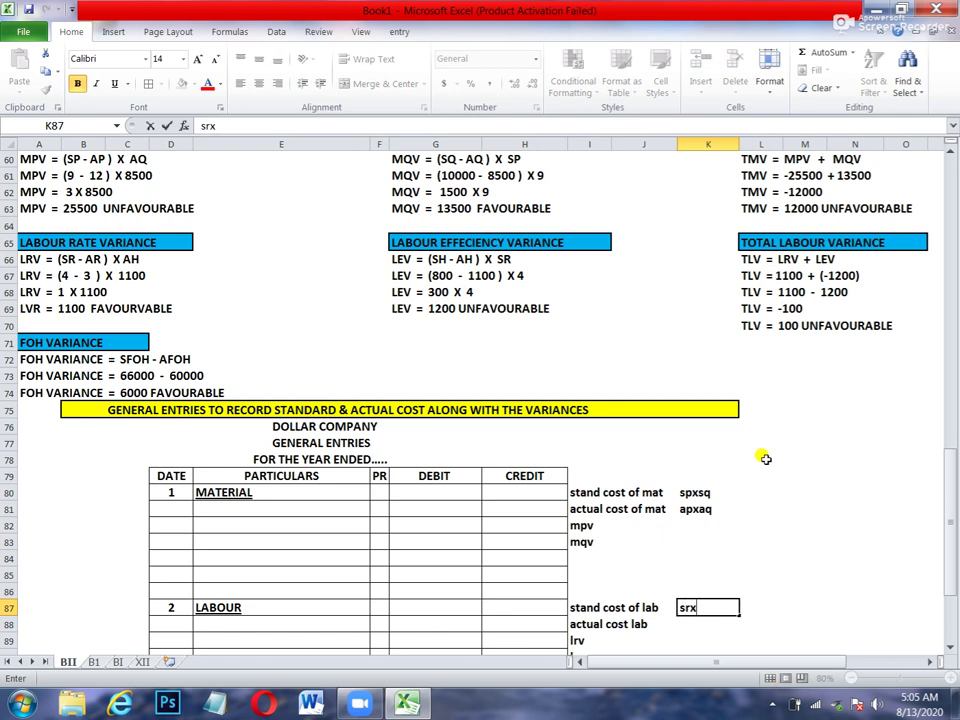
pyautogui.press('BackSpace')
pyautogui.press('BackSpace')
pyautogui.press('BackSpace')
pyautogui.write('SRX')
pyautogui.press('BackSpace')
pyautogui.write('X SH')
pyautogui.press('Return')
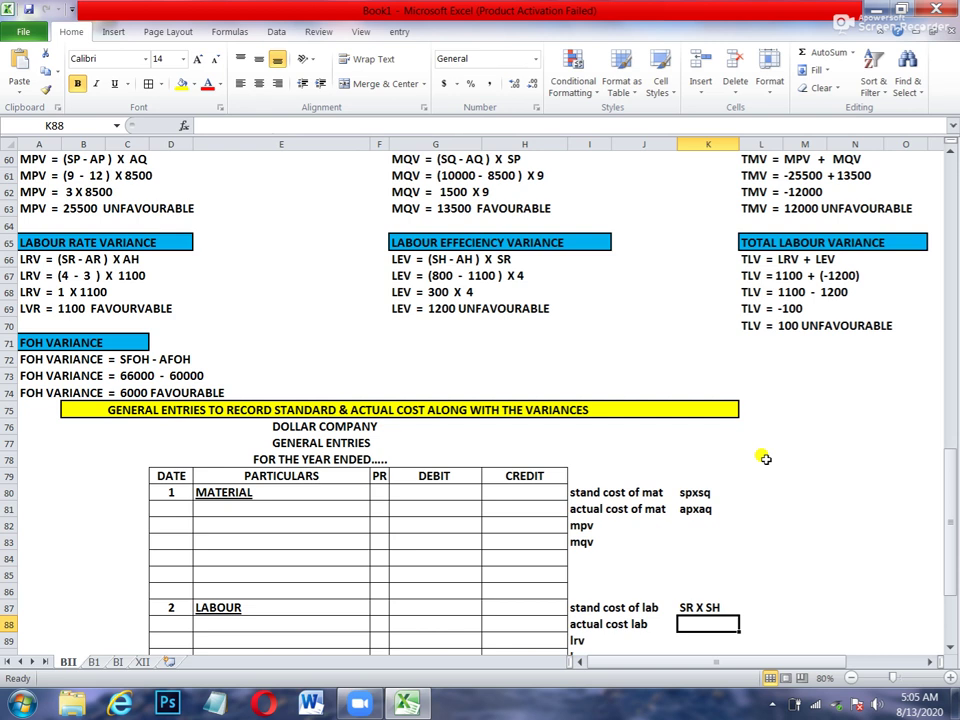
pyautogui.write('AR X')
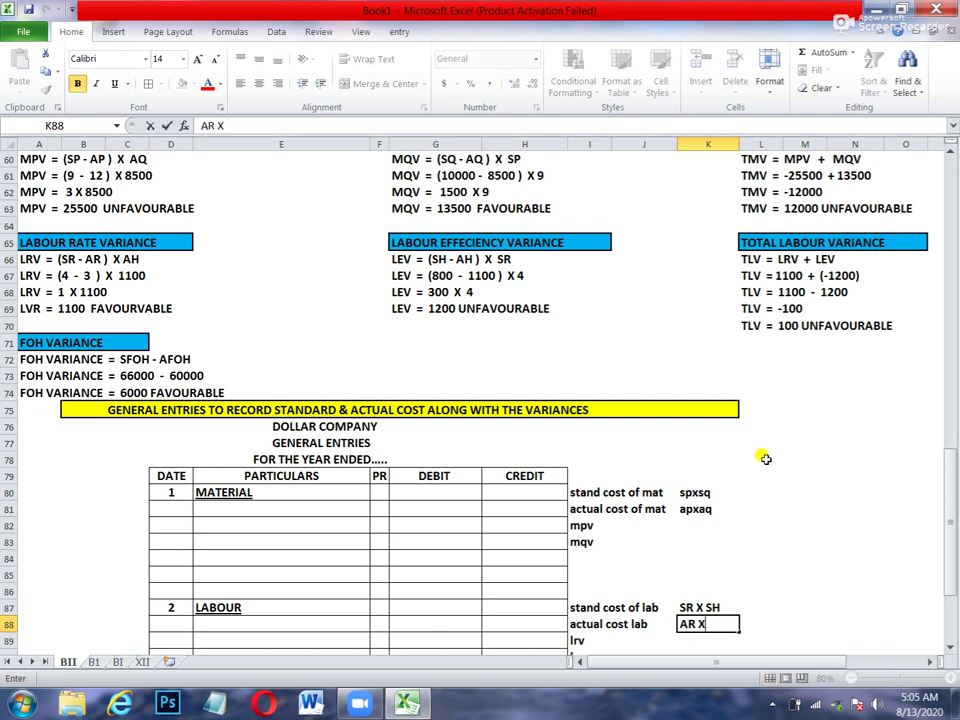
pyautogui.write(' AH')
pyautogui.press('Up')
# Review the noted material and labour cost formulas and the FOH items listed beneath them
pyautogui.press('Up')
pyautogui.press('Up')
pyautogui.press('Up')
pyautogui.press('Up')
pyautogui.press('Down')
pyautogui.press('Down')
pyautogui.press('Down')
pyautogui.press('Down')
pyautogui.press('Down')
pyautogui.press('Down')
pyautogui.press('Down')
pyautogui.press('Down')
pyautogui.press('Down')
pyautogui.press('Down')
pyautogui.press('Down')
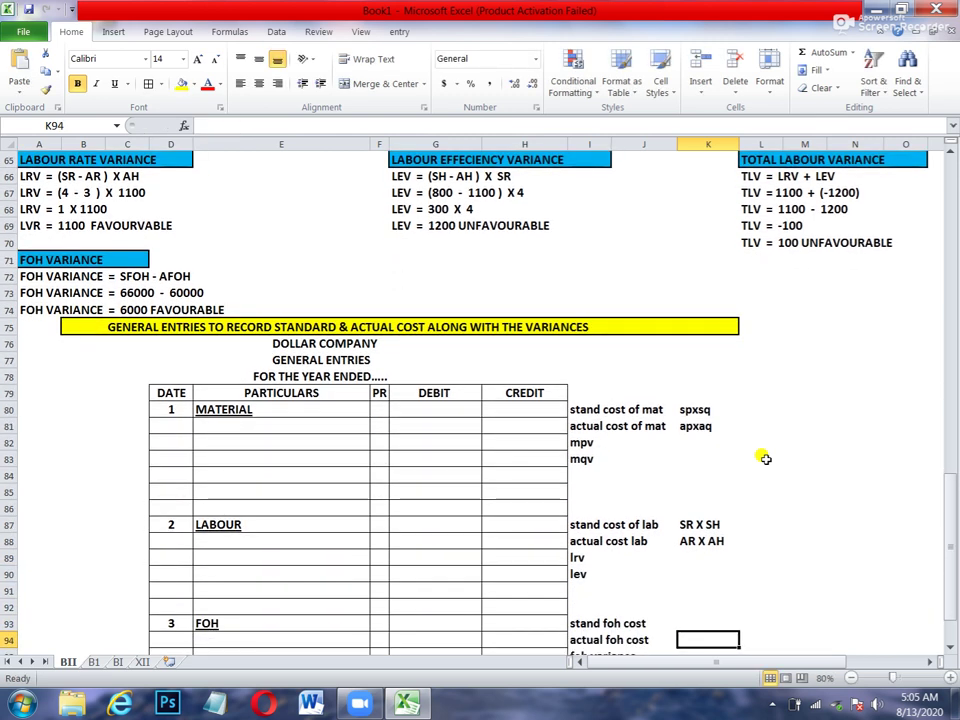
# Examine the problem's table of standard and actual material, direct labor and factory overhead figures
pyautogui.press('Down')
pyautogui.press('Down')
pyautogui.press('Up')
pyautogui.press('Up')
pyautogui.press('Up')
pyautogui.press('Up')
pyautogui.press('Up')
pyautogui.press('Up')
pyautogui.press('Up')
pyautogui.press('Up')
pyautogui.press('Up')
pyautogui.press('Up')
pyautogui.press('Up')
pyautogui.press('Up')
pyautogui.press('Up')
pyautogui.press('Up')
pyautogui.press('Up')
pyautogui.press('Up')
pyautogui.press('Up')
pyautogui.press('Up')
pyautogui.press('Up')
pyautogui.press('Up')
pyautogui.press('Up')
pyautogui.press('Up')
pyautogui.press('Up')
pyautogui.press('Up')
pyautogui.press('Up')
pyautogui.press('Up')
pyautogui.press('Up')
pyautogui.press('Up')
pyautogui.press('Up')
pyautogui.press('Up')
pyautogui.press('Up')
pyautogui.press('Up')
pyautogui.press('Up')
pyautogui.press('Up')
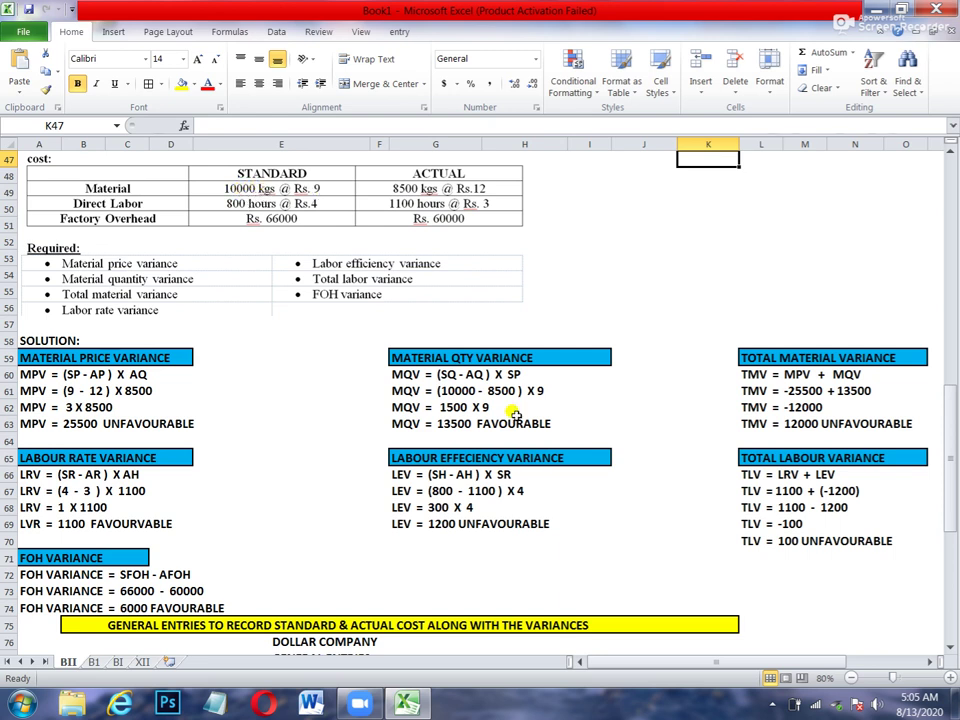
# Enter "10000X9" in L80 as the figures for the standard cost of material
pyautogui.click(685, 641)
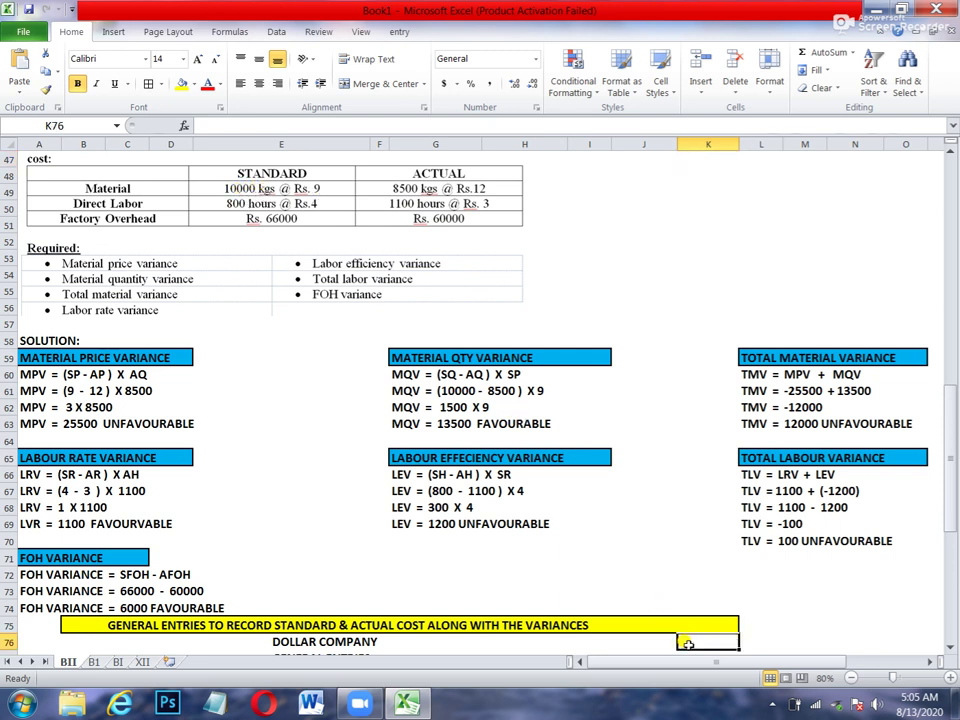
pyautogui.hotkey('ctrl', 'y')
pyautogui.hotkey('ctrl', 'y')
pyautogui.hotkey('ctrl', 'y')
pyautogui.hotkey('ctrl', 'y')
pyautogui.hotkey('ctrl', 'y')
pyautogui.hotkey('ctrl', 'y')
pyautogui.hotkey('ctrl', 'y')
pyautogui.hotkey('ctrl', 'y')
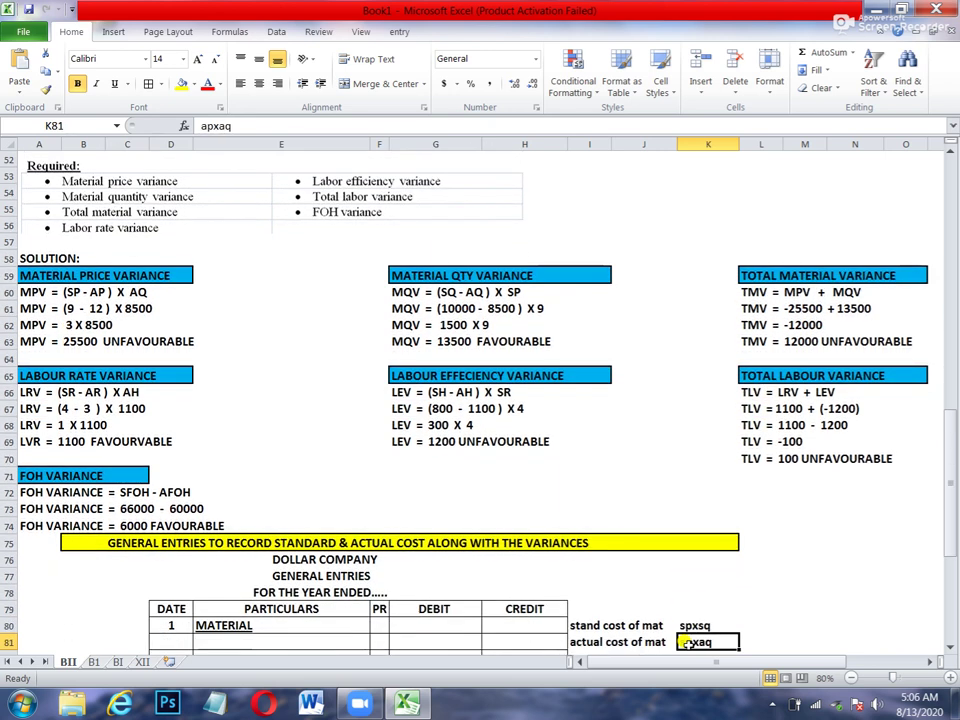
pyautogui.press('Up')
pyautogui.press('Right')
pyautogui.write('10')
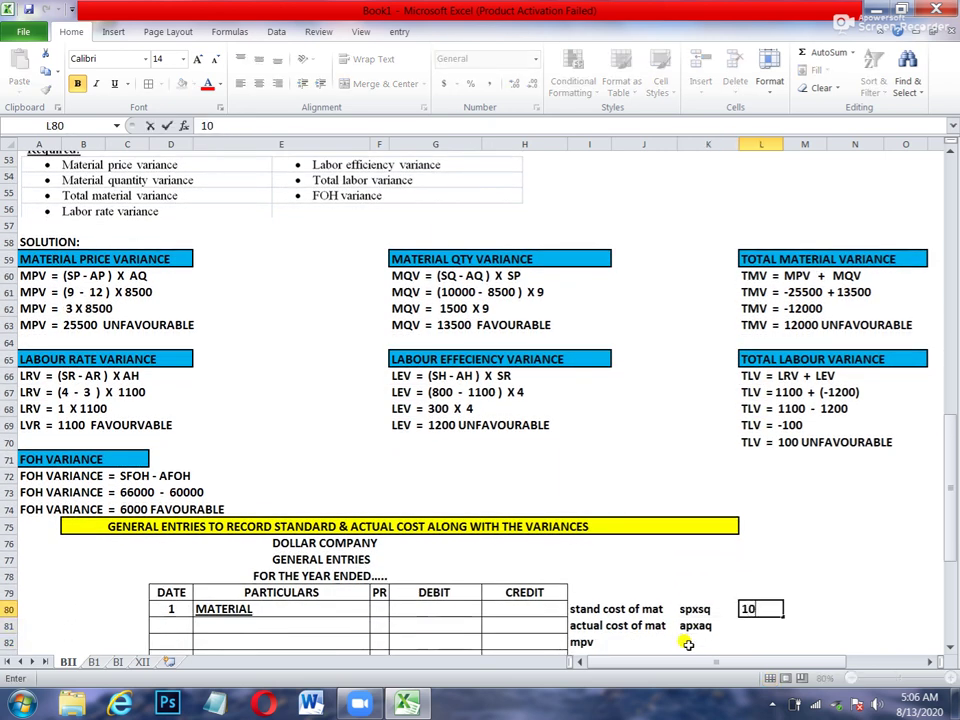
pyautogui.write('000X9')
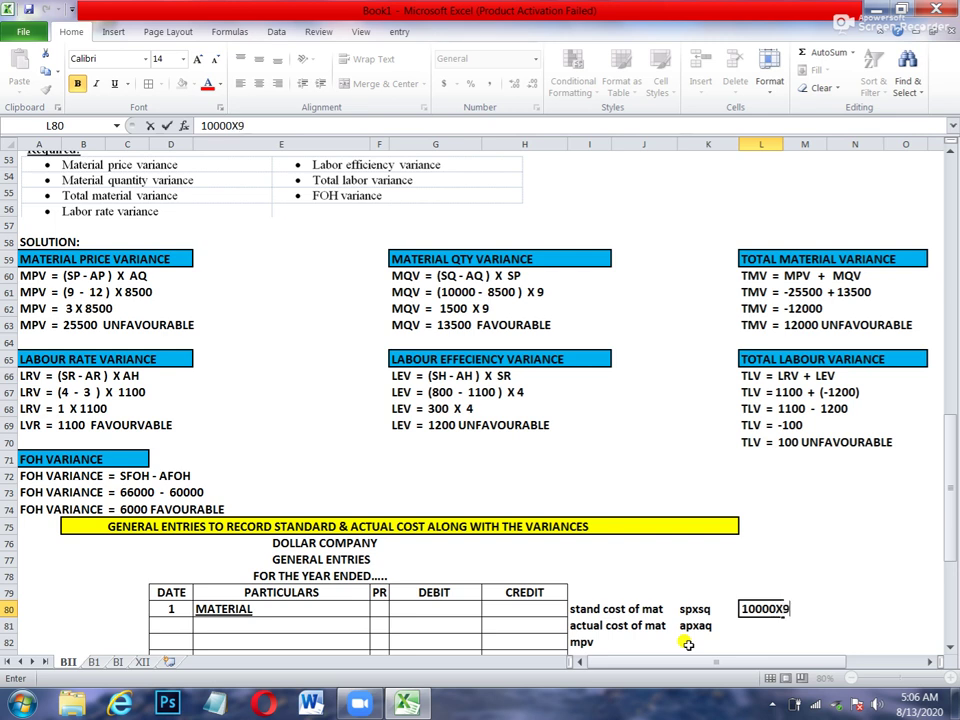
pyautogui.press('Return')
# Calculate the standard cost of material in N80 with the formula =10000*9
pyautogui.press('Up')
pyautogui.press('Right')
pyautogui.press('Right')
pyautogui.write('=1000')
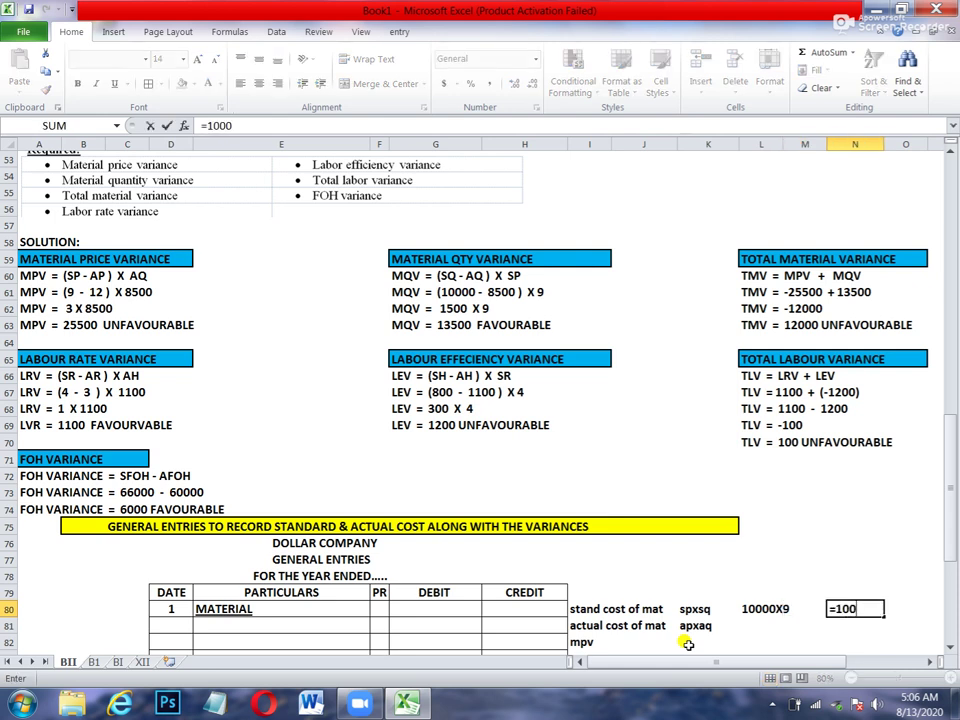
pyautogui.write('0*9')
pyautogui.press('Return')
# Check the actual material quantity and price in the problem's cost table
pyautogui.press('Up')
pyautogui.press('Down')
pyautogui.press('Left')
pyautogui.press('Left')
pyautogui.press('Up')
pyautogui.press('Up')
pyautogui.press('Up')
pyautogui.press('Up')
pyautogui.press('Up')
pyautogui.press('Up')
pyautogui.press('Up')
pyautogui.press('Up')
pyautogui.press('Up')
pyautogui.press('Up')
pyautogui.press('Up')
pyautogui.press('Up')
pyautogui.press('Up')
pyautogui.press('Up')
pyautogui.press('Up')
pyautogui.press('Up')
pyautogui.press('Up')
pyautogui.press('Up')
pyautogui.press('Up')
pyautogui.press('Up')
pyautogui.press('Up')
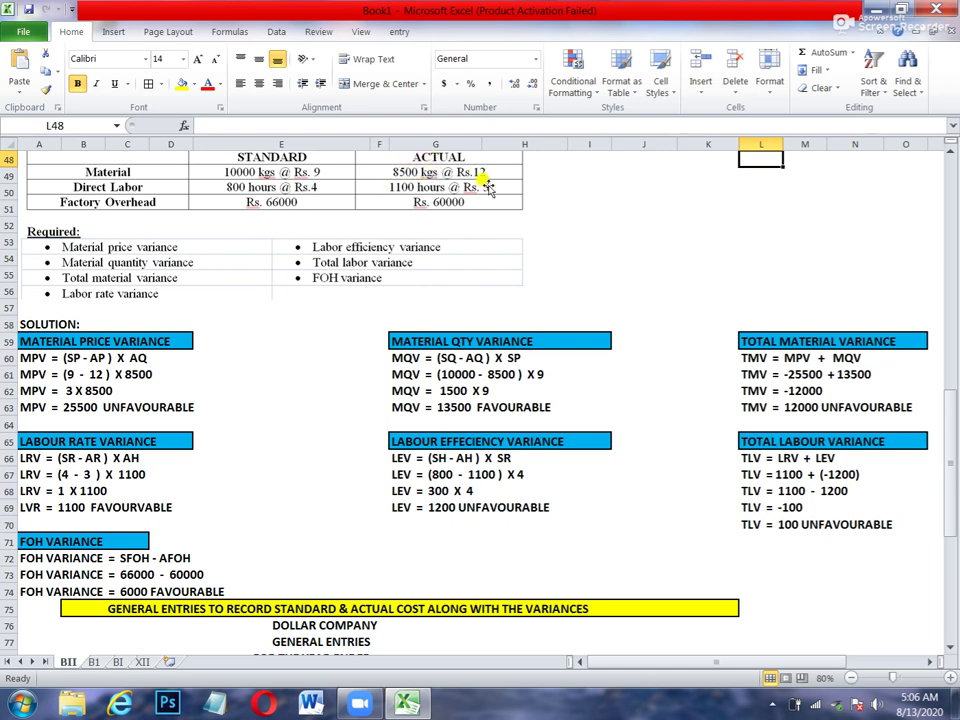
# Enter "8500X12" in L81 as the figures for the actual cost of material
pyautogui.press('Down')
pyautogui.press('Down')
pyautogui.press('Down')
pyautogui.press('Down')
pyautogui.press('Down')
pyautogui.press('Down')
pyautogui.press('Down')
pyautogui.press('Down')
pyautogui.press('Down')
pyautogui.press('Down')
pyautogui.press('Down')
pyautogui.press('Down')
pyautogui.press('Down')
pyautogui.press('Down')
pyautogui.press('Down')
pyautogui.press('Down')
pyautogui.press('Down')
pyautogui.press('Down')
pyautogui.press('Down')
pyautogui.press('Down')
pyautogui.press('Down')
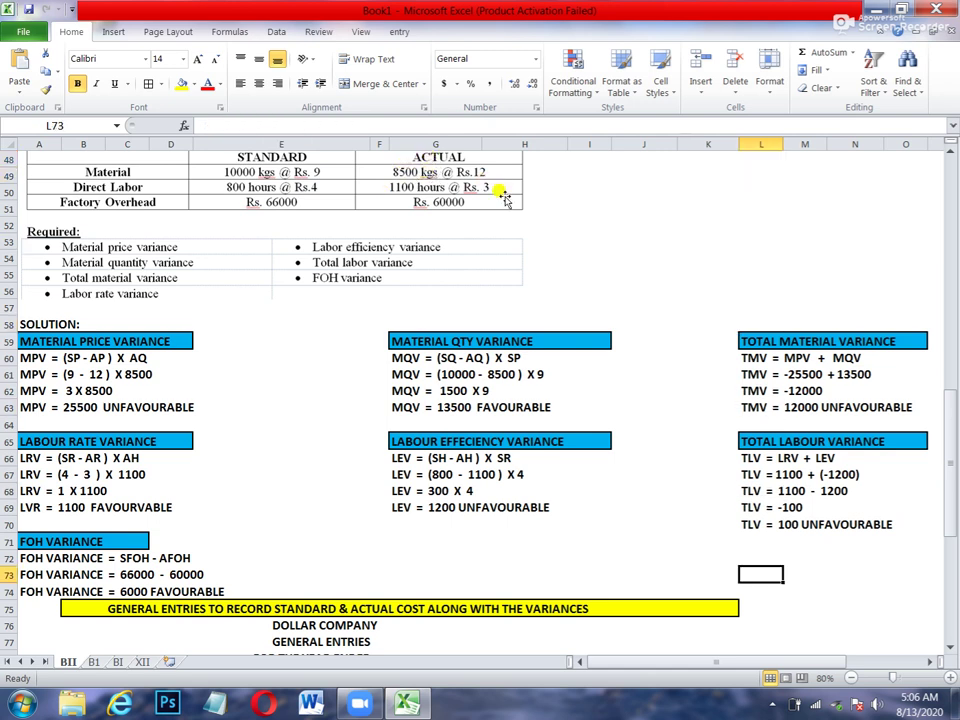
pyautogui.press('Up')
pyautogui.press('Up')
pyautogui.press('Up')
pyautogui.press('Up')
pyautogui.press('Up')
pyautogui.press('Up')
pyautogui.press('Up')
pyautogui.press('Up')
pyautogui.press('Up')
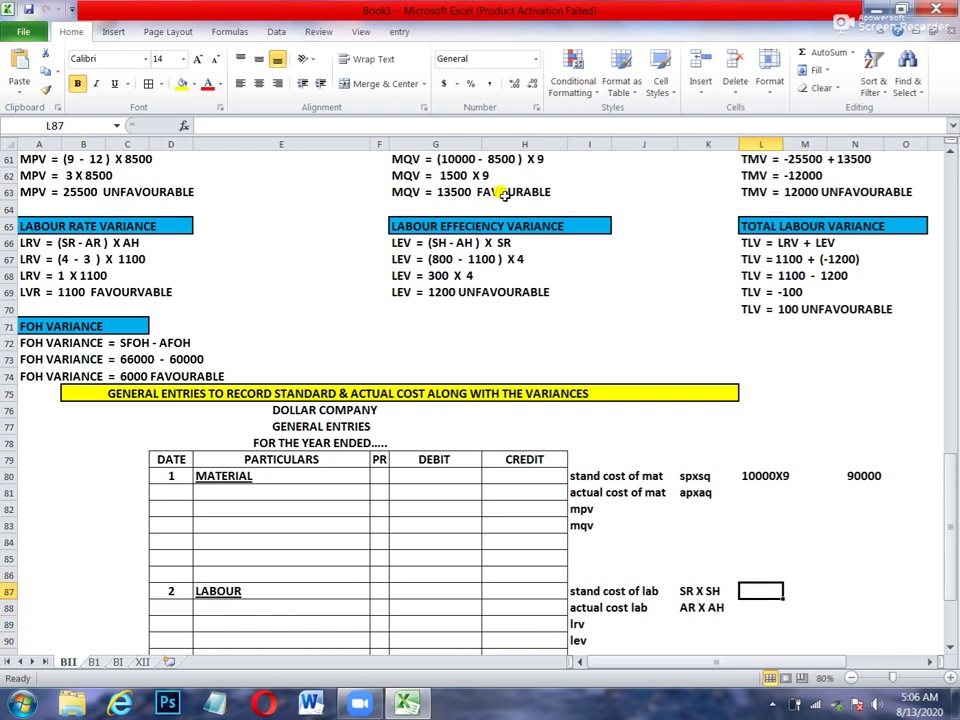
pyautogui.write('85')
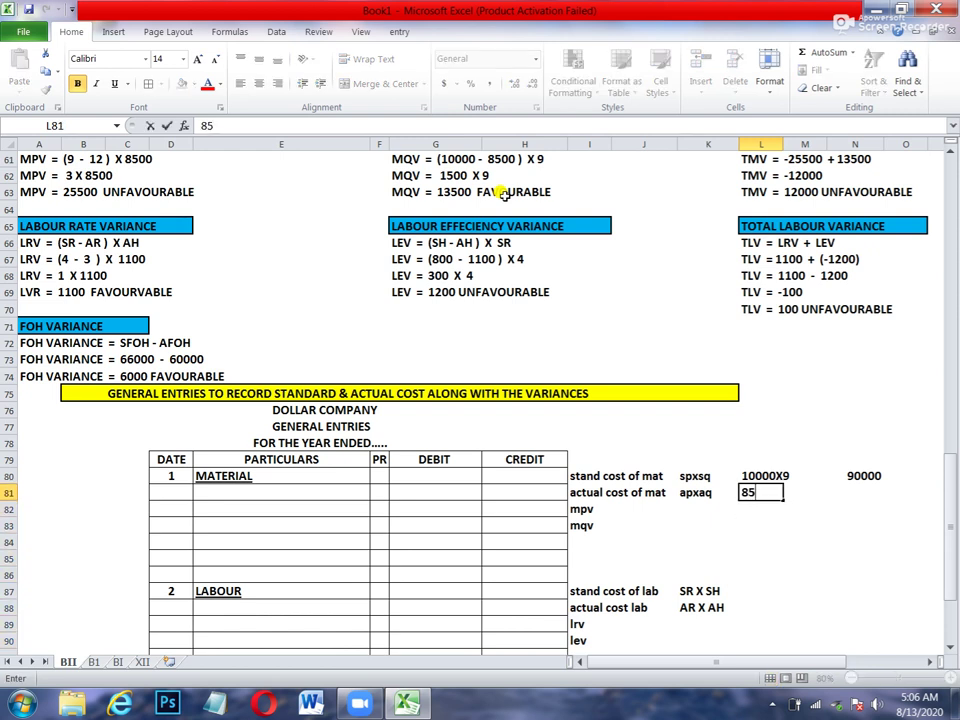
pyautogui.write('00X')
pyautogui.press('Tab')
pyautogui.press('Tab')
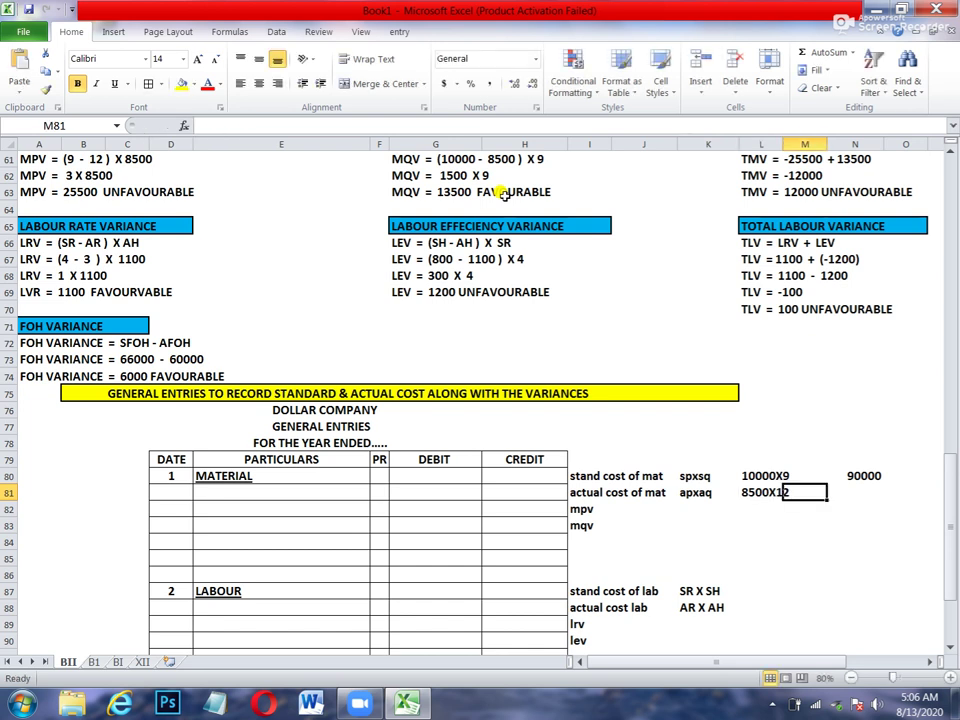
# Calculate the actual cost of material in N81 with the formula =8500*12
pyautogui.write('=85--')
pyautogui.press('BackSpace')
pyautogui.press('BackSpace')
pyautogui.write('00*12')
pyautogui.press('Return')
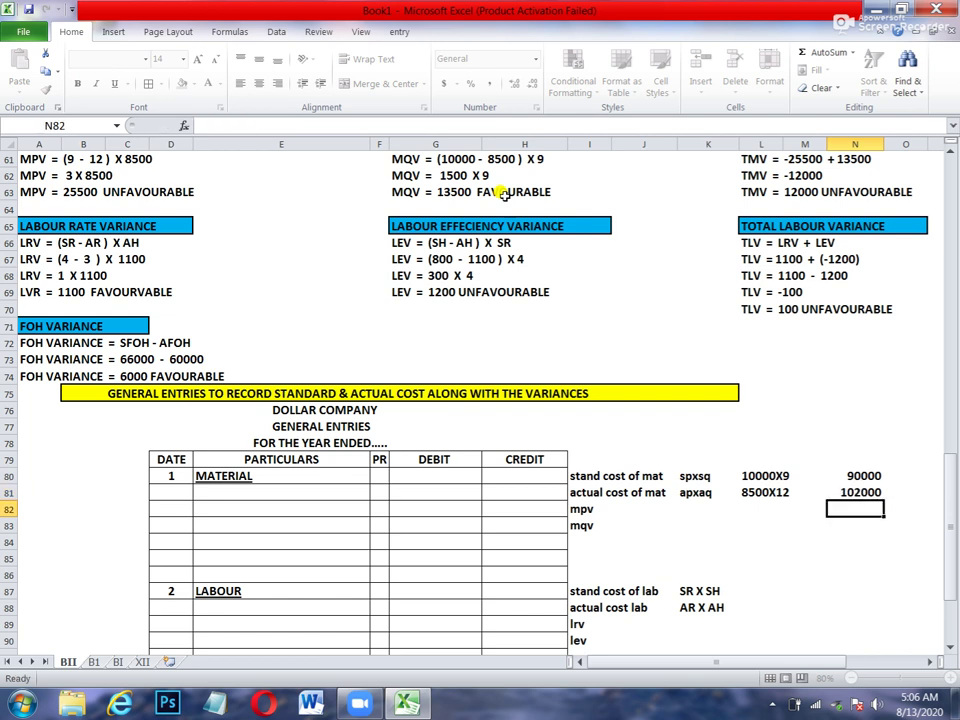
# Look up the material price and quantity variances in the solution section above the general entries
pyautogui.press('Left')
pyautogui.press('Left')
pyautogui.press('Up')
pyautogui.press('Up')
pyautogui.press('Up')
pyautogui.press('Up')
pyautogui.press('Up')
pyautogui.press('Up')
pyautogui.press('Up')
pyautogui.press('Up')
pyautogui.press('Up')
pyautogui.press('Up')
pyautogui.press('Up')
pyautogui.press('Up')
pyautogui.press('Up')
pyautogui.press('Up')
pyautogui.press('Up')
pyautogui.press('Up')
pyautogui.press('Up')
pyautogui.press('Up')
pyautogui.press('Up')
pyautogui.press('Up')
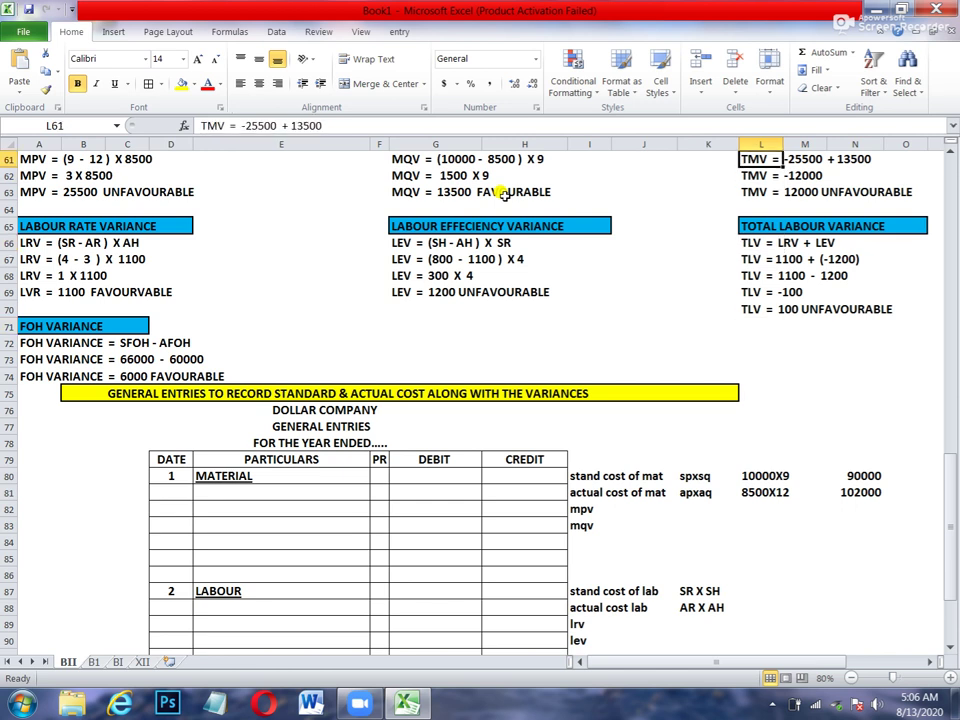
pyautogui.press('Up')
pyautogui.press('Up')
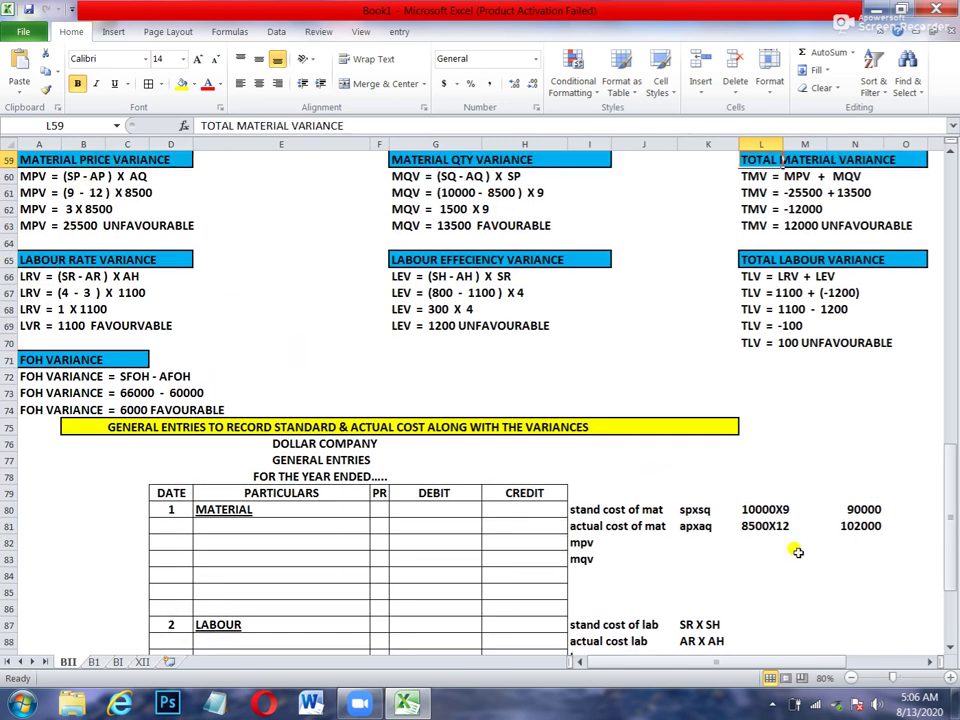
# Record the material variances, entering "25500 UF" for mpv in N82 and "13500 F" for mqv in N83
pyautogui.click(860, 540)
pyautogui.write('25500 UF')
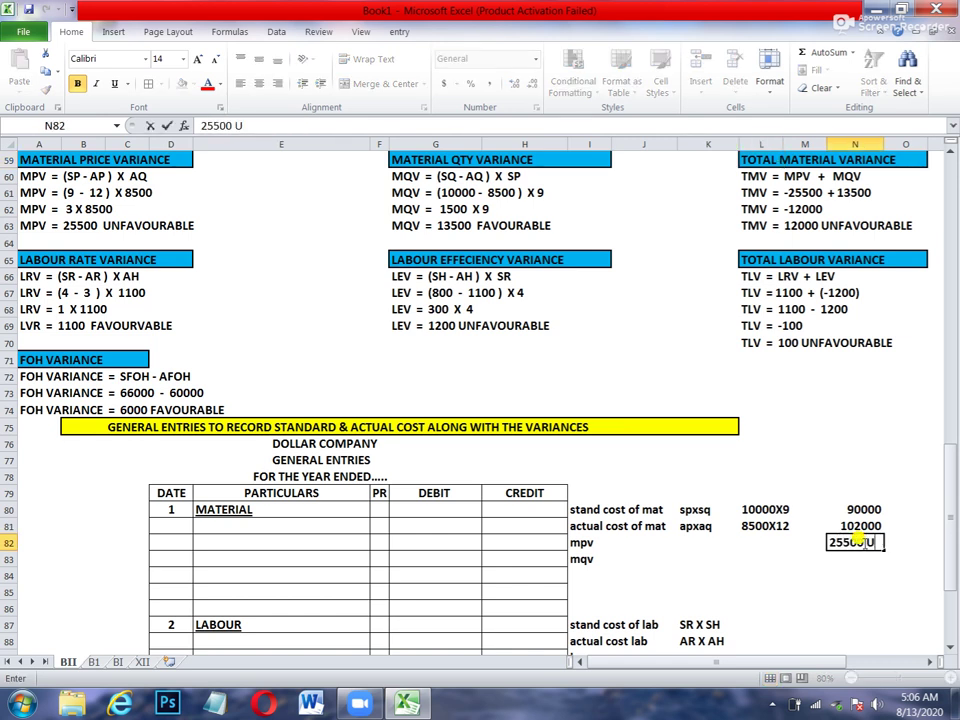
pyautogui.press('Return')
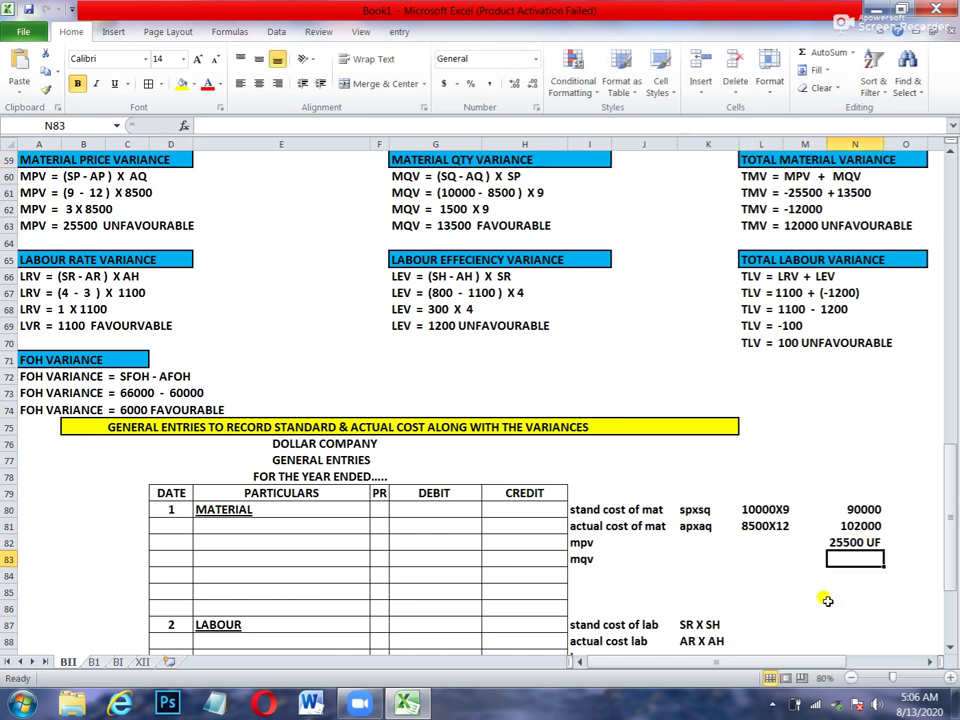
pyautogui.write('13500')
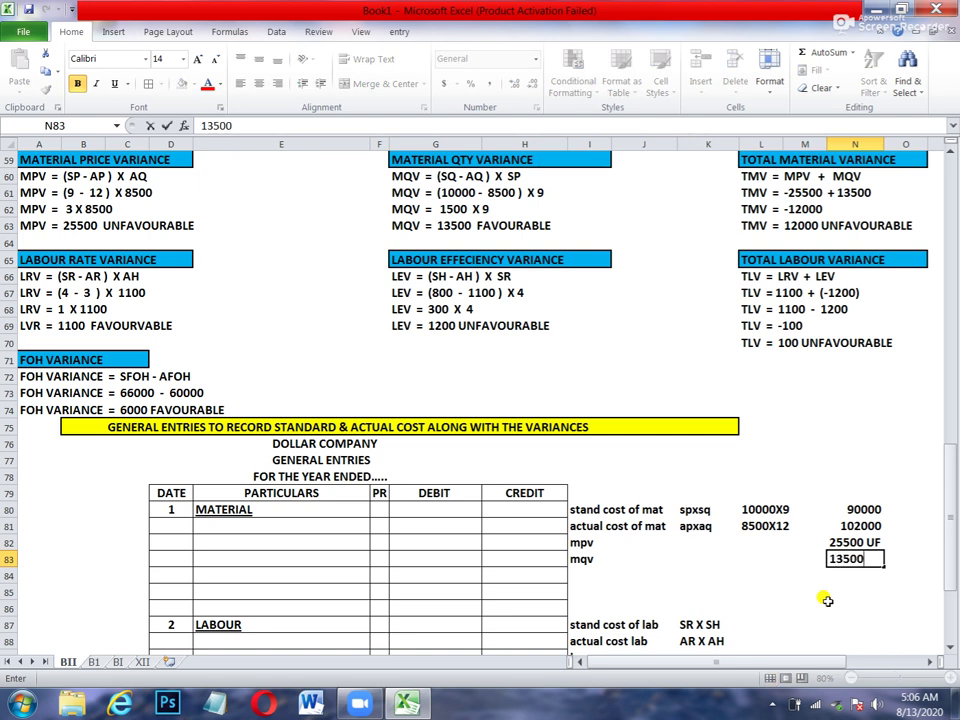
pyautogui.write(' F')
pyautogui.press('Return')
pyautogui.press('Down')
pyautogui.press('Down')
pyautogui.press('Down')
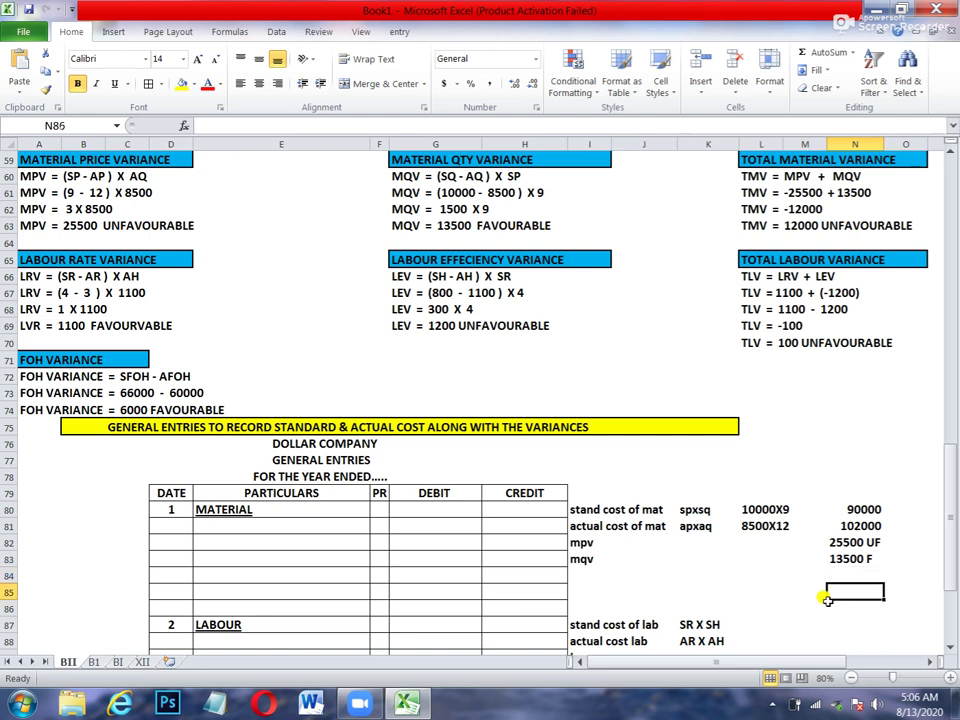
# Look up the standard direct labor hours and rate in the cost table above the solution
pyautogui.press('Up')
pyautogui.press('Up')
pyautogui.press('Up')
pyautogui.press('Up')
pyautogui.press('Up')
pyautogui.press('Up')
pyautogui.press('Up')
pyautogui.press('Up')
pyautogui.press('Up')
pyautogui.press('Up')
pyautogui.press('Up')
pyautogui.press('Up')
pyautogui.press('Up')
pyautogui.press('Up')
pyautogui.press('Up')
pyautogui.press('Up')
pyautogui.press('Up')
pyautogui.press('Up')
pyautogui.press('Up')
pyautogui.press('Up')
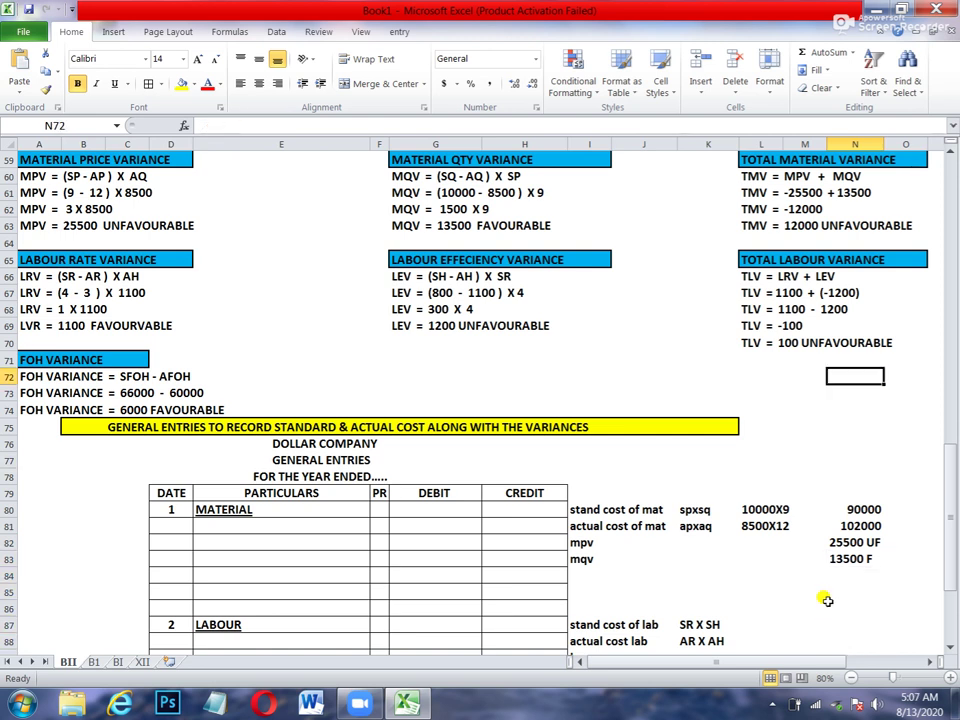
pyautogui.press('Up')
pyautogui.press('Up')
pyautogui.press('Up')
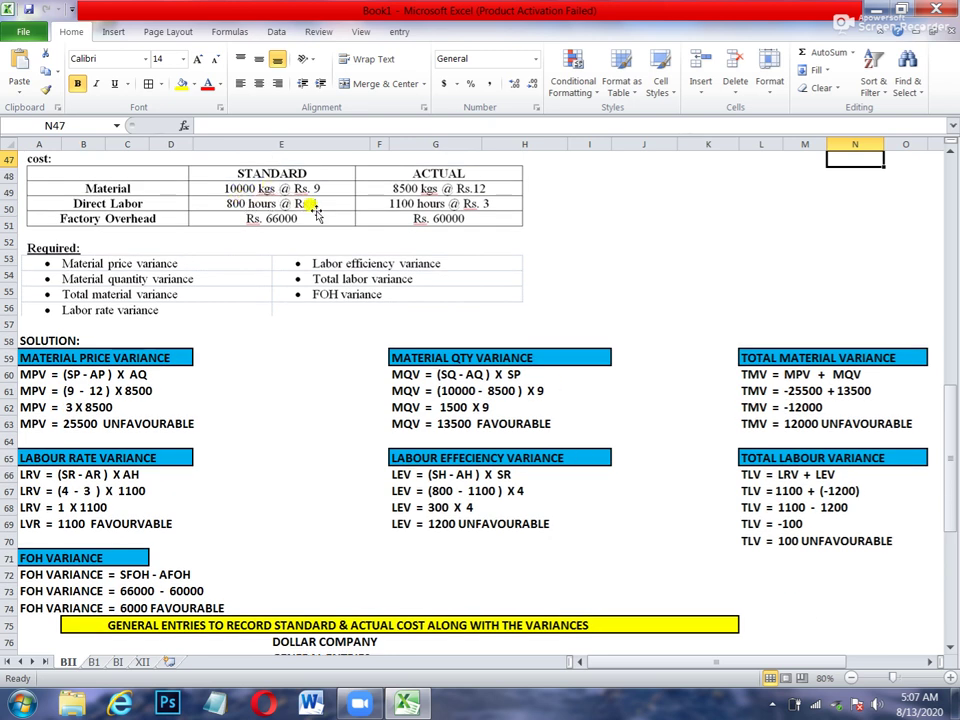
# Record the standard cost of labour, entering "800 X 4" in L87 and 3200 in N87
pyautogui.press('Down')
pyautogui.press('Down')
pyautogui.press('Down')
pyautogui.press('Down')
pyautogui.press('Down')
pyautogui.press('Down')
pyautogui.press('Down')
pyautogui.press('Down')
pyautogui.press('Down')
pyautogui.press('Down')
pyautogui.press('Down')
pyautogui.press('Down')
pyautogui.press('Down')
pyautogui.press('Down')
pyautogui.press('Down')
pyautogui.press('Down')
pyautogui.press('Down')
pyautogui.press('Down')
pyautogui.press('Down')
pyautogui.press('Down')
pyautogui.press('Down')
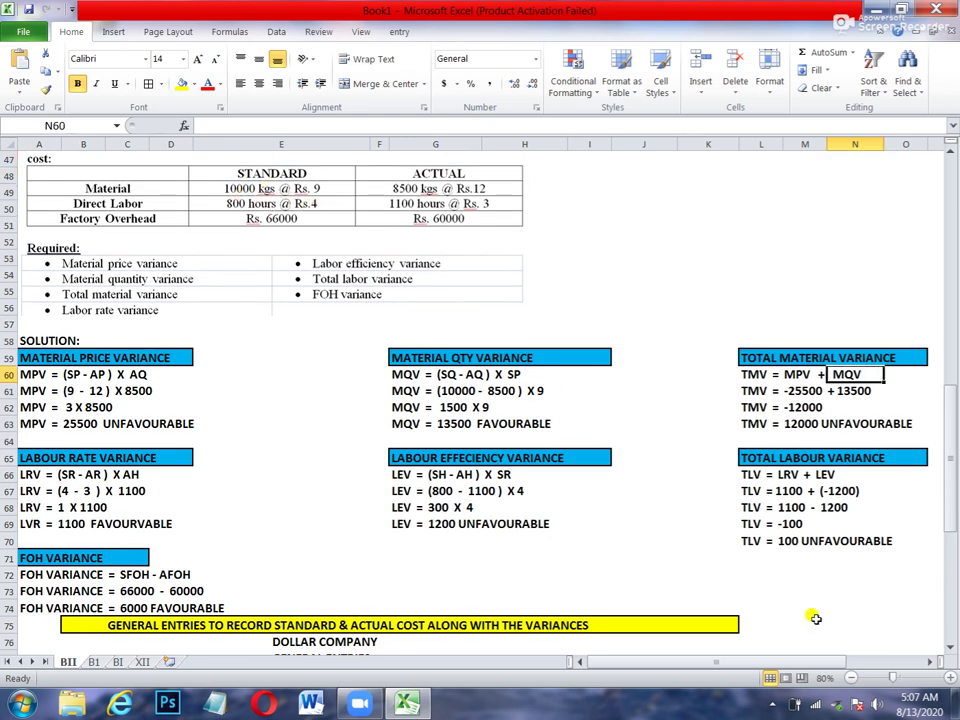
pyautogui.press('Down')
pyautogui.press('Down')
pyautogui.press('Down')
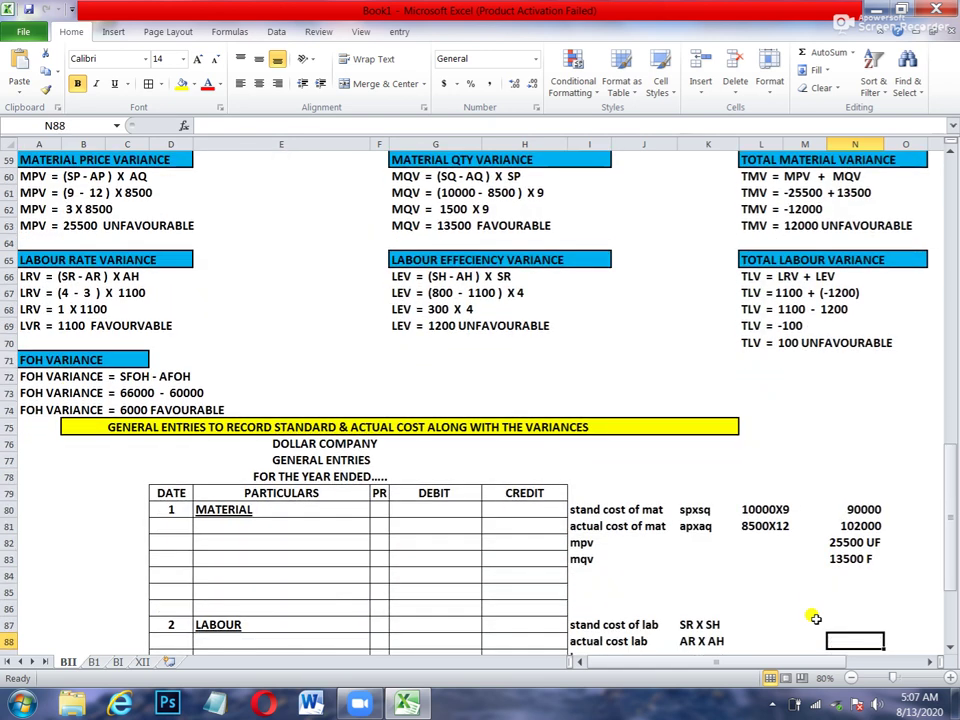
pyautogui.press('Up')
pyautogui.press('Up')
pyautogui.press('Left')
pyautogui.press('Left')
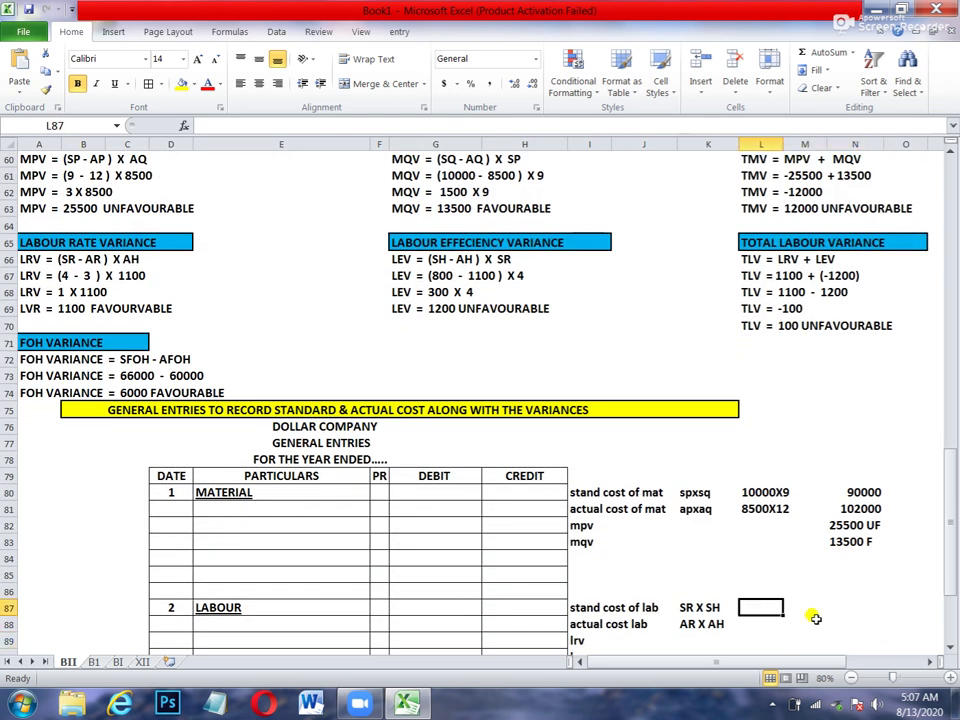
pyautogui.write('800 X')
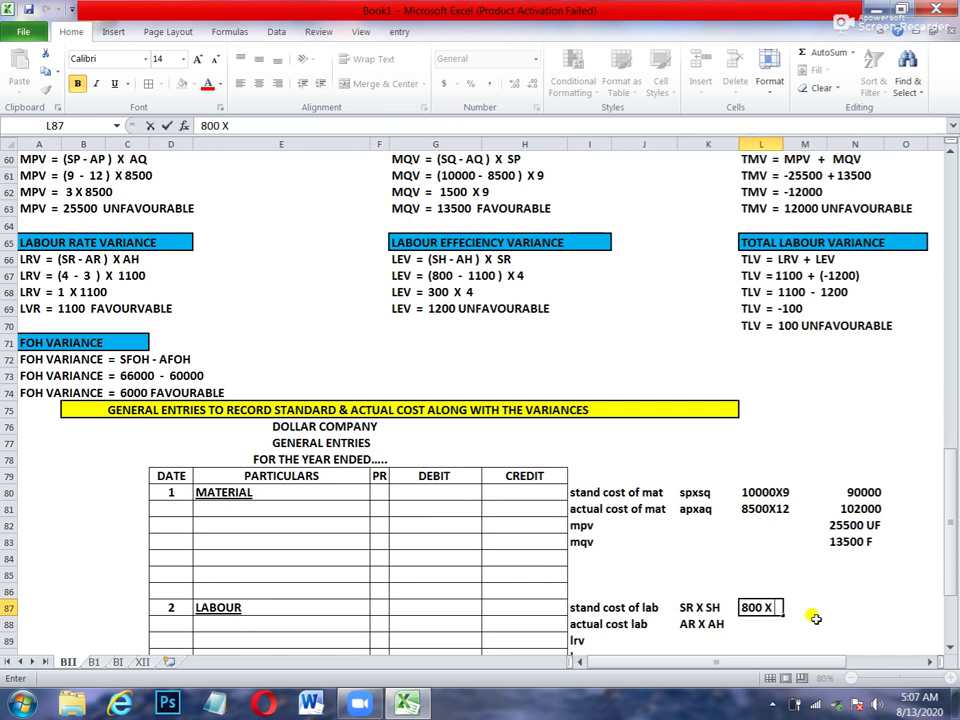
pyautogui.write(' 4')
pyautogui.press('Return')
pyautogui.press('Right')
pyautogui.press('Up')
pyautogui.press('Right')
pyautogui.write('3200')
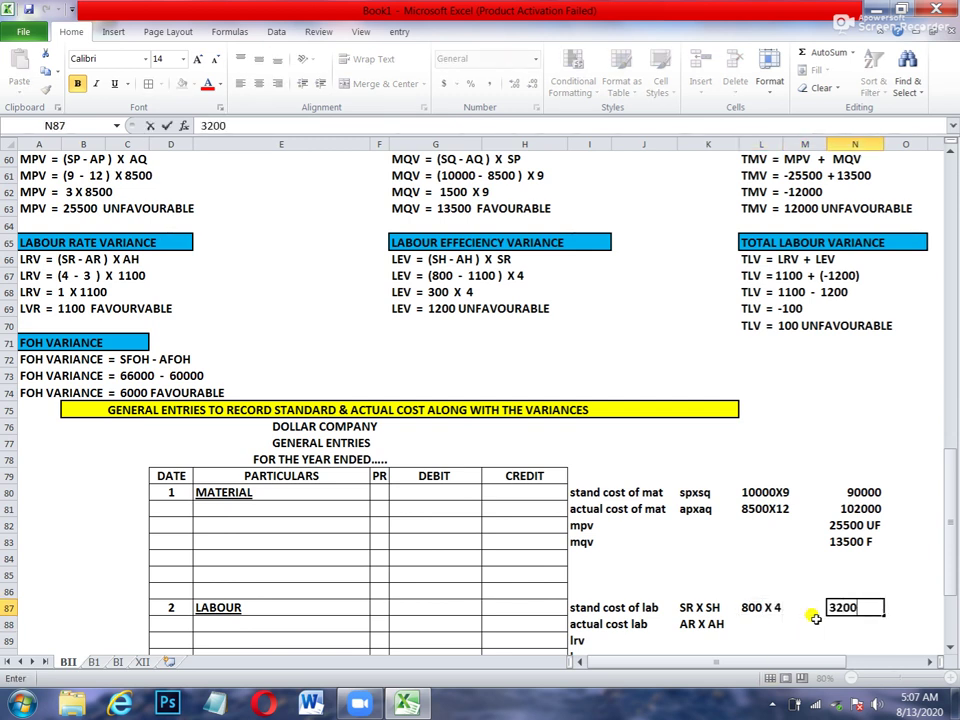
pyautogui.click(816, 619)
# Look up the actual direct labor hours and rate in the cost table above the solution
pyautogui.press('Up')
pyautogui.press('Up')
pyautogui.press('Up')
pyautogui.press('Up')
pyautogui.press('Up')
pyautogui.press('Up')
pyautogui.press('Up')
pyautogui.press('Up')
pyautogui.press('Up')
pyautogui.press('Up')
pyautogui.press('Up')
pyautogui.press('Up')
pyautogui.press('Up')
pyautogui.press('Up')
pyautogui.press('Up')
pyautogui.press('Up')
pyautogui.press('Up')
pyautogui.press('Up')
pyautogui.press('Up')
pyautogui.press('Up')
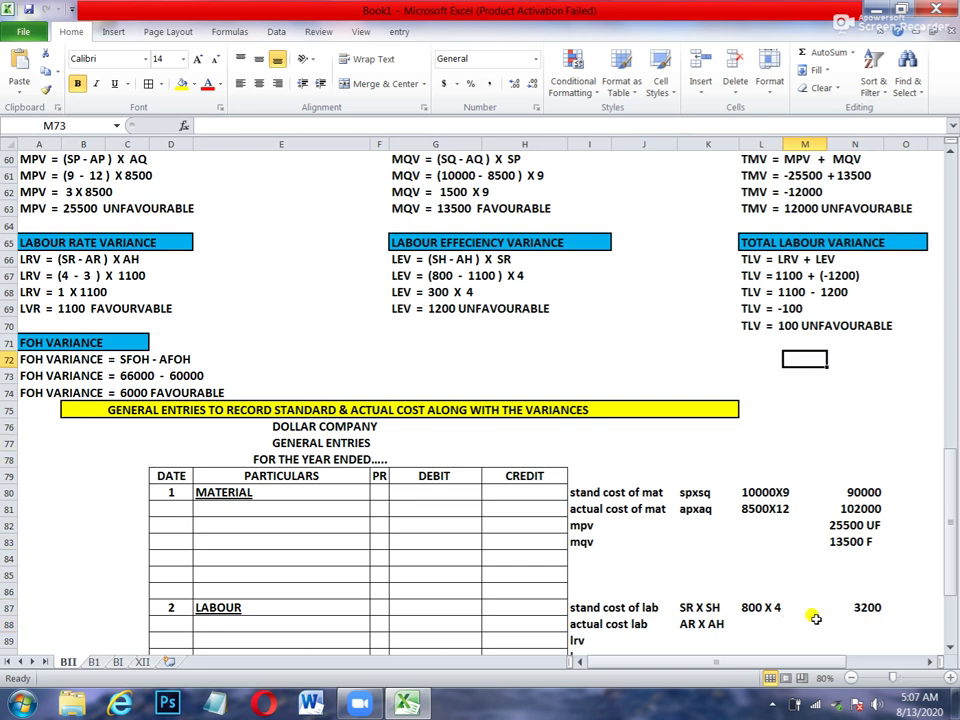
pyautogui.press('Up')
pyautogui.press('Up')
pyautogui.press('Up')
pyautogui.press('Up')
pyautogui.press('Up')
pyautogui.press('Up')
pyautogui.press('Up')
pyautogui.press('Up')
pyautogui.press('Up')
pyautogui.press('Up')
pyautogui.press('Up')
pyautogui.press('Up')
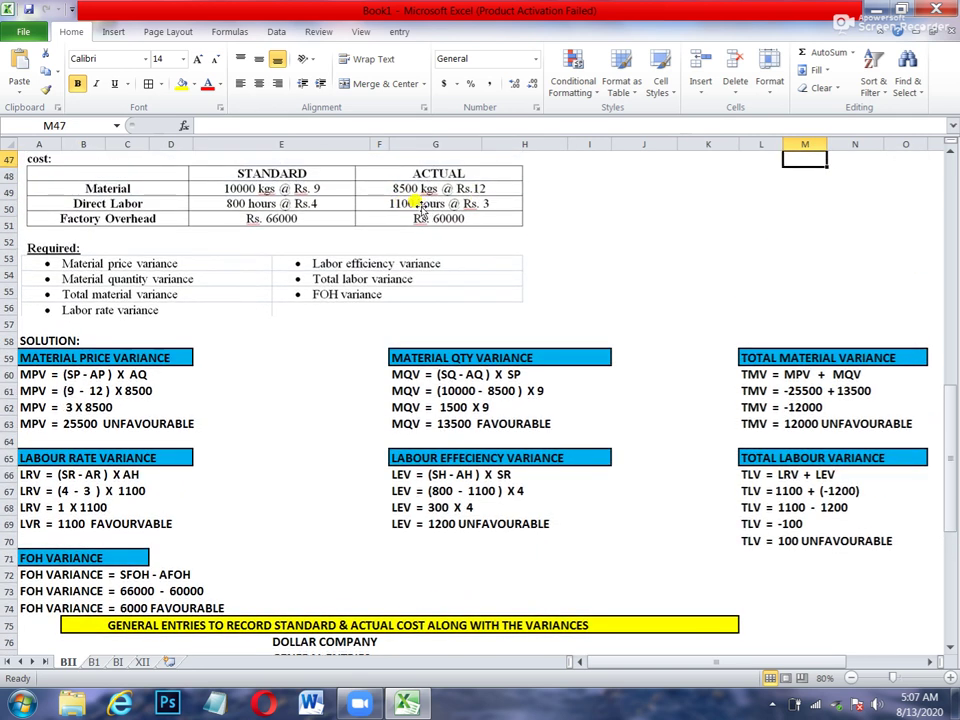
# Record the actual cost of labour, entering "1100 X 3" in L88 and 3300 in N88
pyautogui.press('Down')
pyautogui.press('Down')
pyautogui.press('Down')
pyautogui.press('Down')
pyautogui.press('Down')
pyautogui.press('Down')
pyautogui.press('Down')
pyautogui.press('Down')
pyautogui.press('Down')
pyautogui.press('Down')
pyautogui.press('Down')
pyautogui.press('Down')
pyautogui.press('Down')
pyautogui.press('Down')
pyautogui.press('Down')
pyautogui.press('Down')
pyautogui.press('Down')
pyautogui.press('Down')
pyautogui.press('Down')
pyautogui.press('Down')
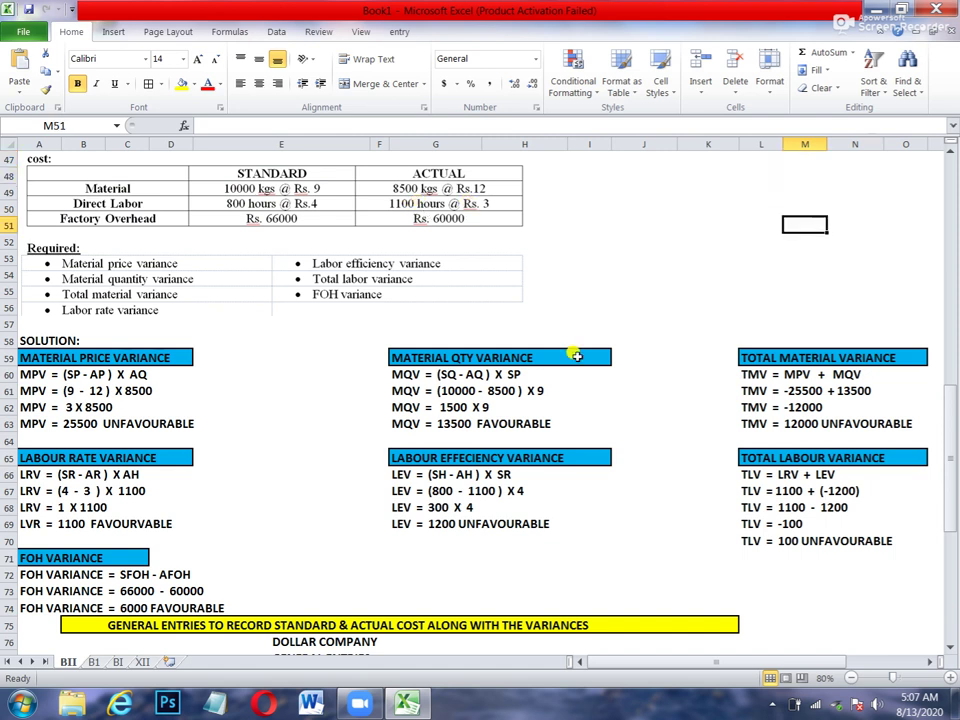
pyautogui.press('Up')
pyautogui.press('Left')
pyautogui.write('1100 X 3')
pyautogui.press('Return')
pyautogui.press('Up')
pyautogui.press('Right')
pyautogui.press('Right')
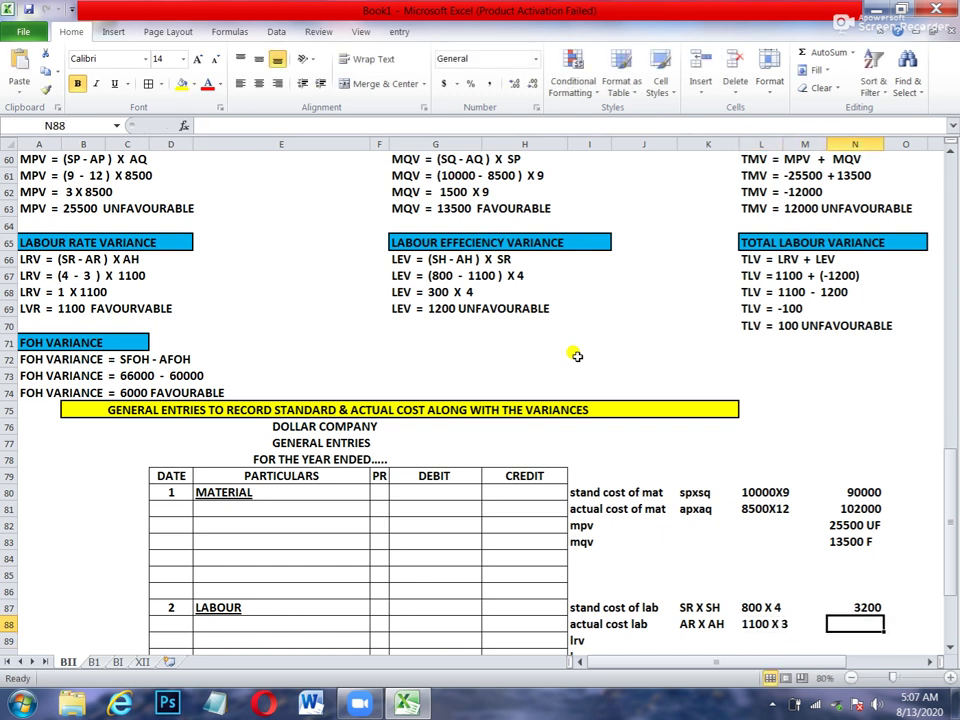
pyautogui.write('3300')
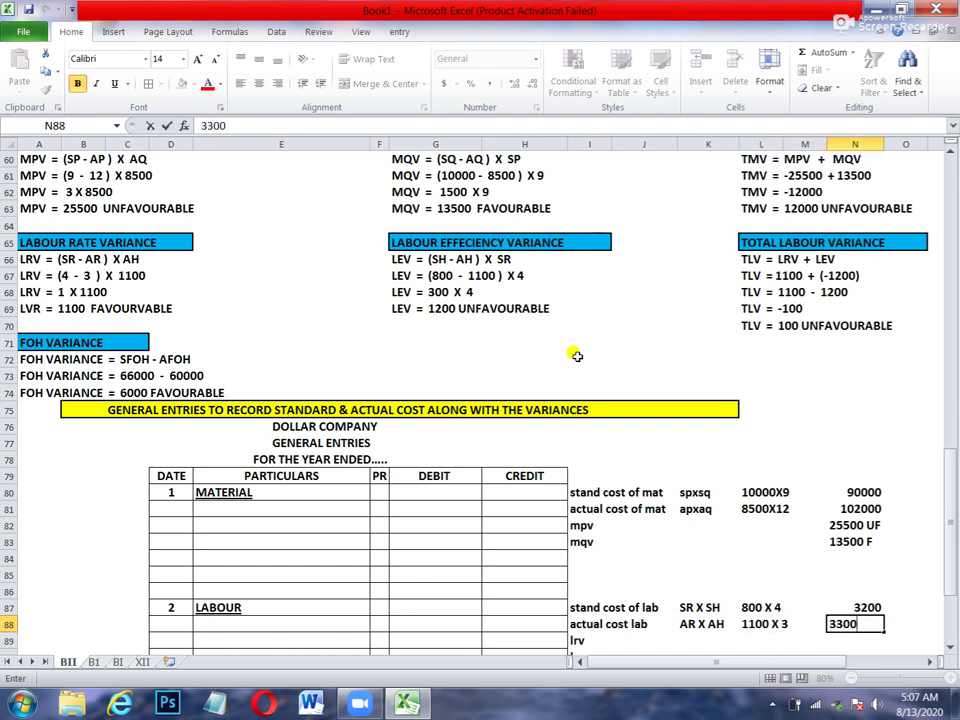
pyautogui.press('Up')
# Look up the labour rate and efficiency variances in the solution section above the general entries
pyautogui.press('Up')
pyautogui.press('Up')
pyautogui.press('Up')
pyautogui.press('Up')
pyautogui.press('Up')
pyautogui.press('Up')
pyautogui.press('Up')
pyautogui.press('Up')
pyautogui.press('Up')
pyautogui.press('Up')
pyautogui.press('Up')
pyautogui.press('Up')
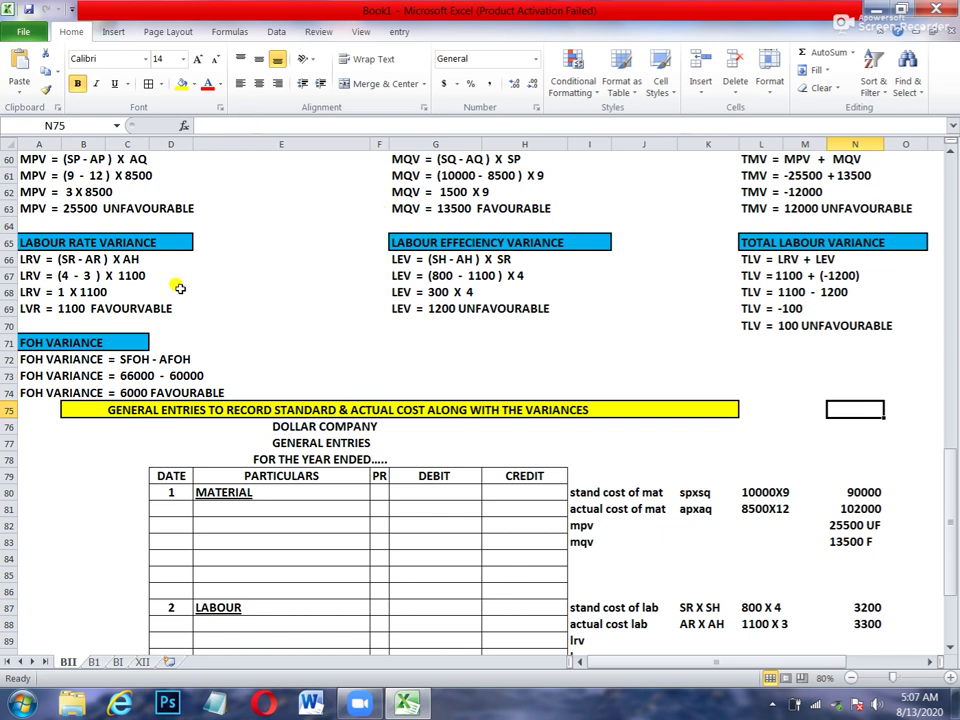
# Record the labour variances, entering "1100 F" for lrv in N89 and "1200 UF" for lev in N90
pyautogui.click(869, 642)
pyautogui.write('1100 F')
pyautogui.press('Return')
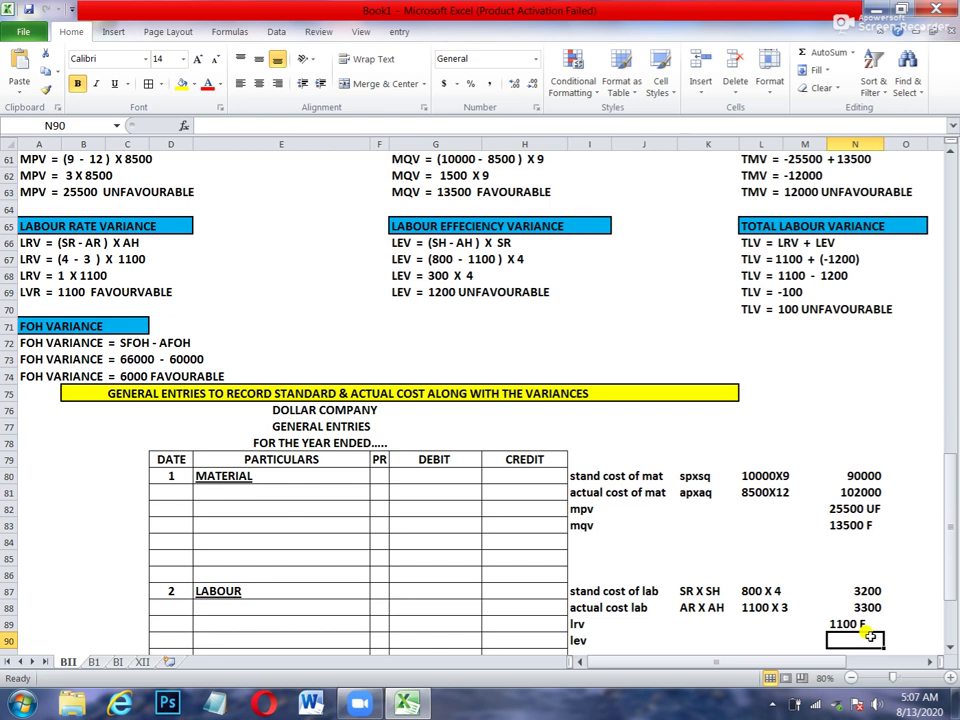
pyautogui.write('1200 UF')
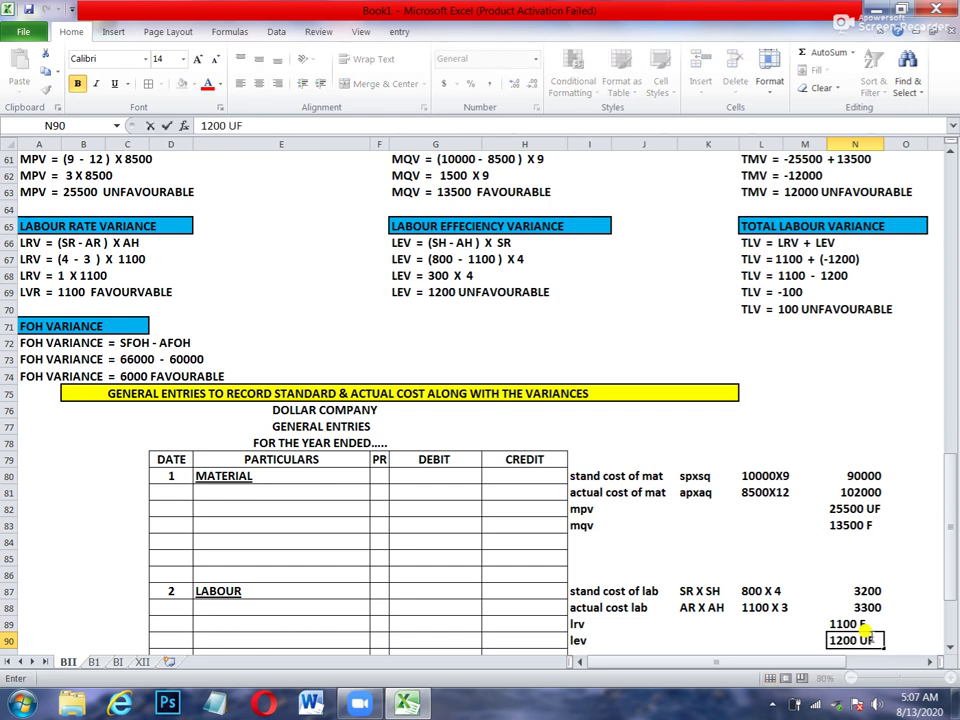
pyautogui.press('Return')
# Record the FOH amounts: 66000 as standard cost in N93, 60000 as actual cost in N94 and "6000 F" as variance in N95
pyautogui.press('Return')
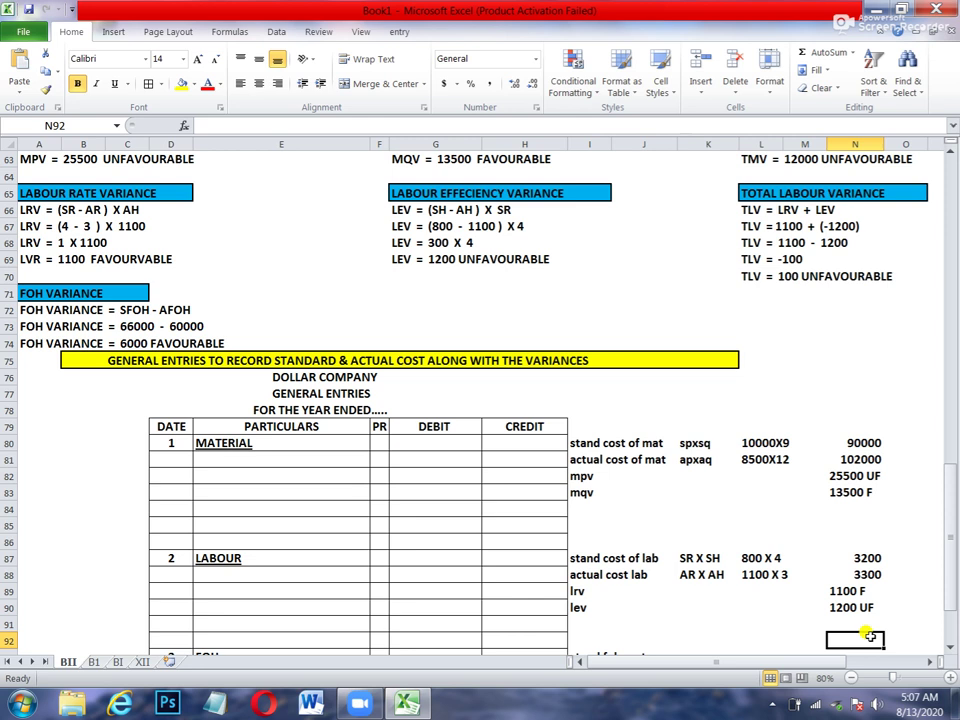
pyautogui.press('Return')
pyautogui.press('Return')
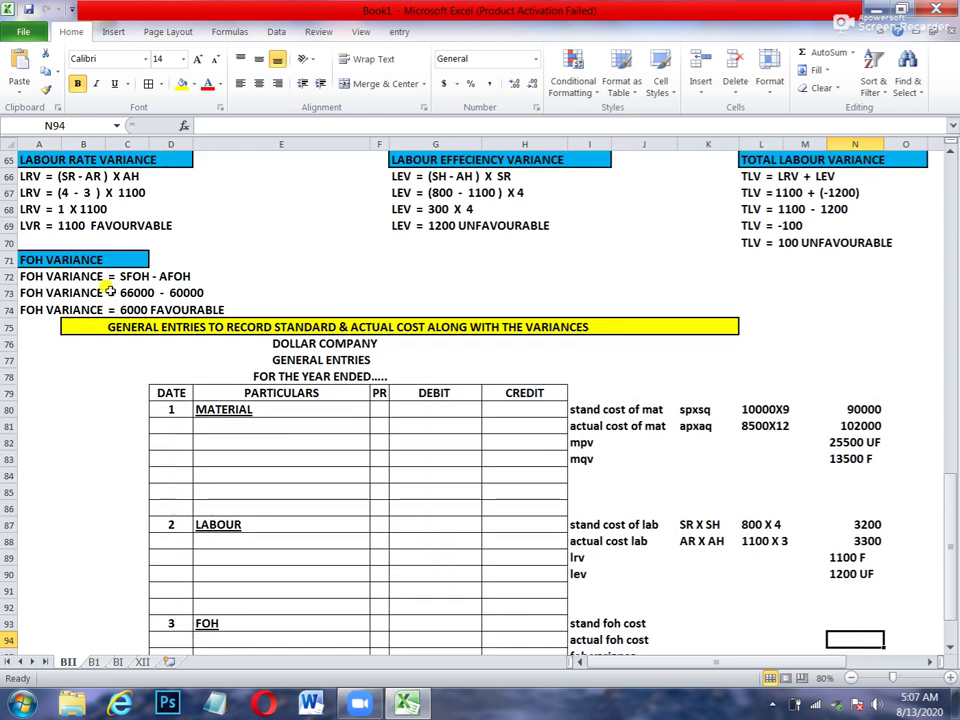
pyautogui.click(843, 620)
pyautogui.write('66000')
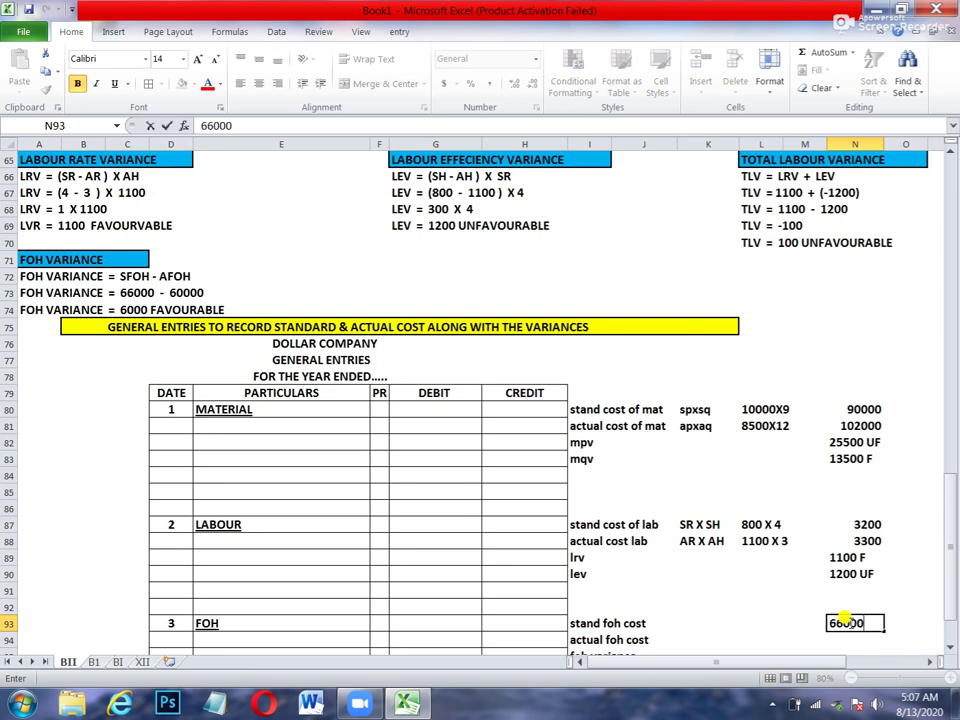
pyautogui.press('Return')
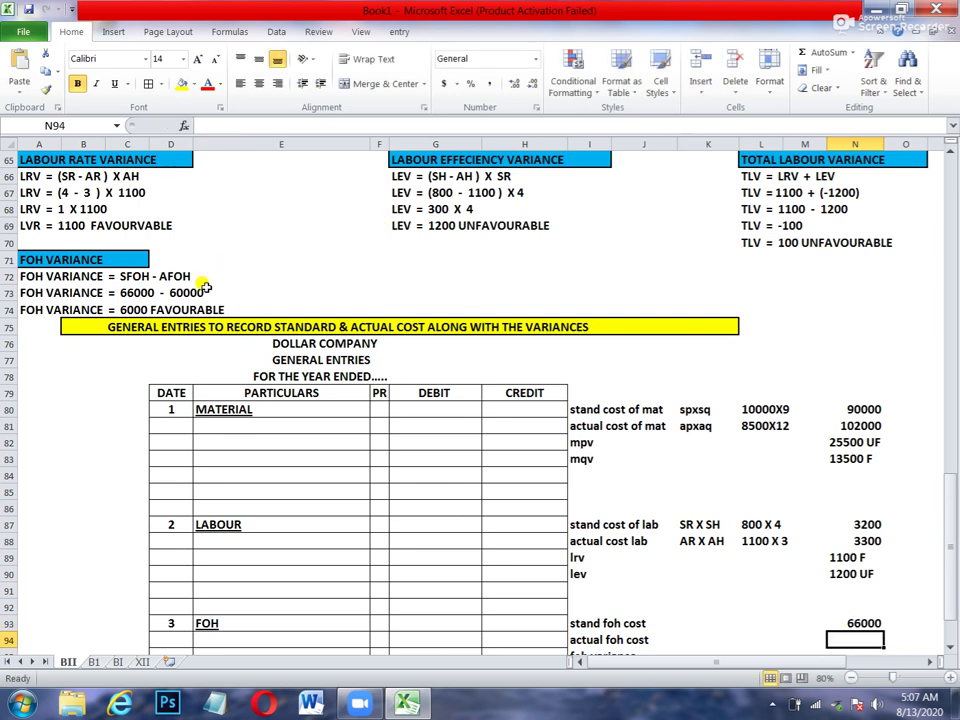
pyautogui.write('60000')
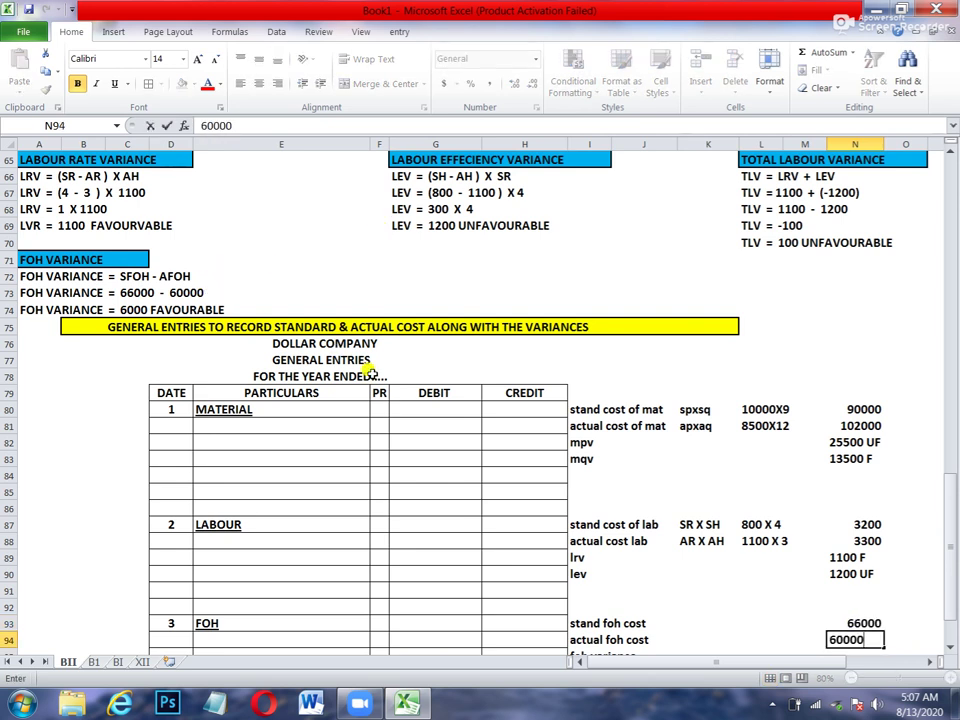
pyautogui.press('Return')
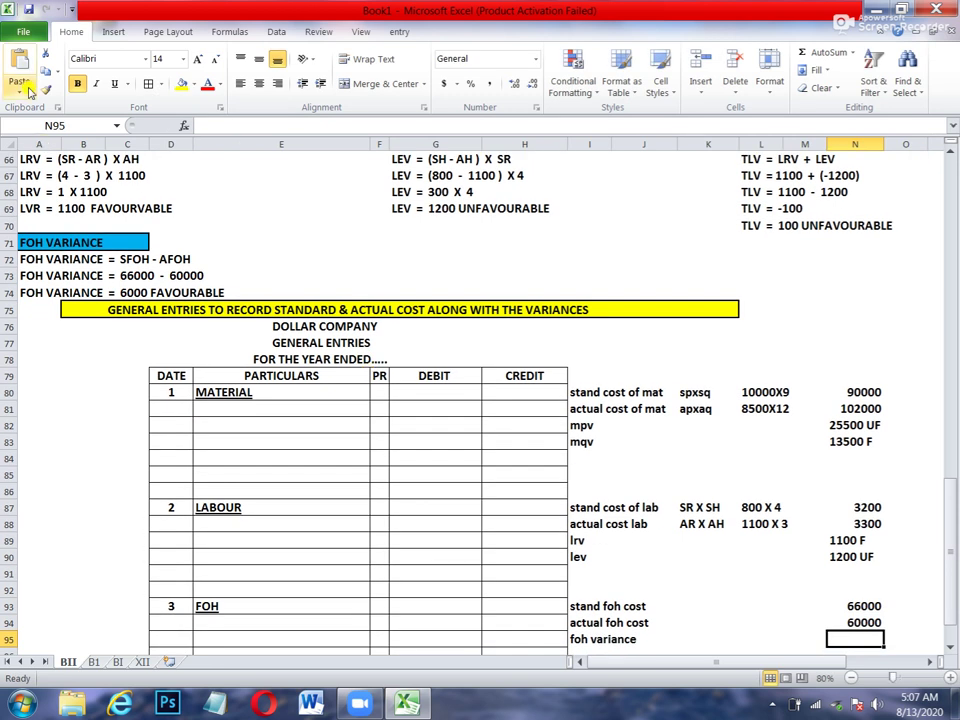
pyautogui.write('6000 F')
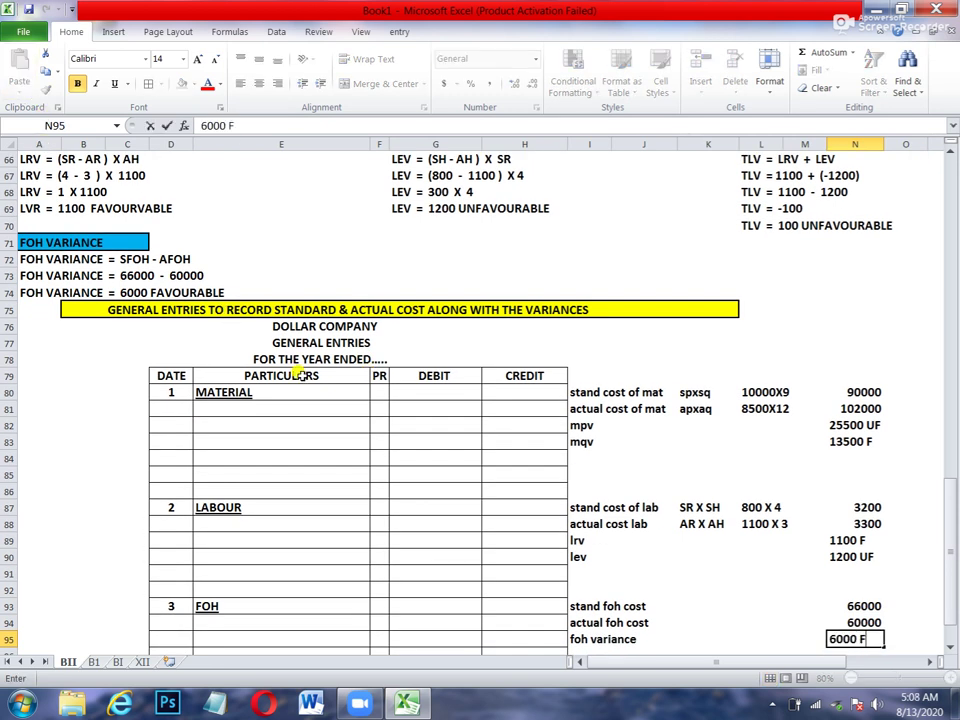
pyautogui.press('Return')
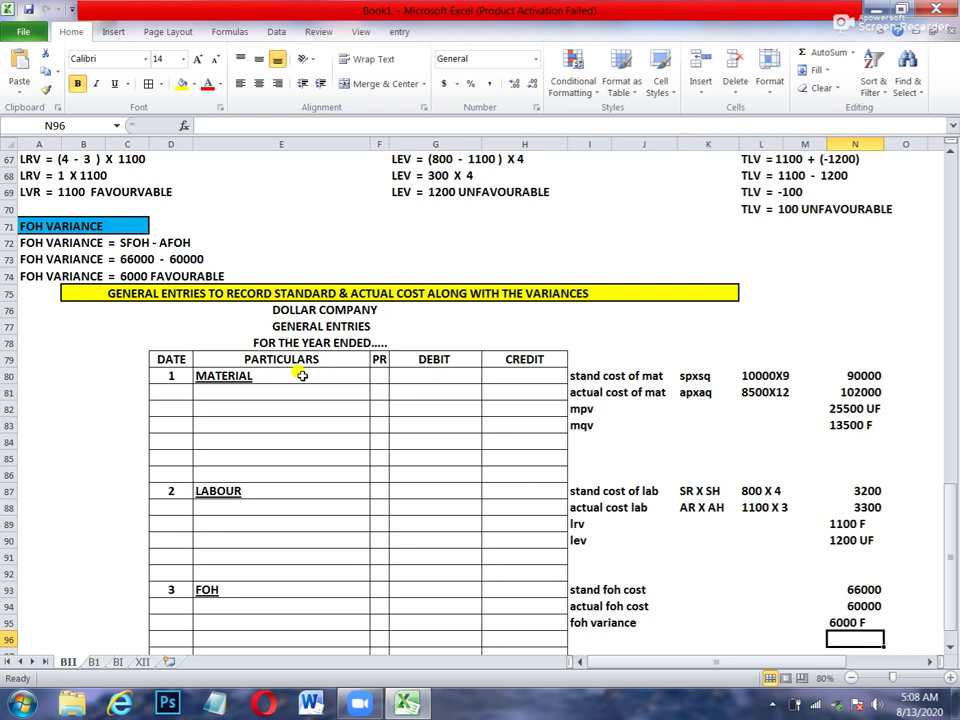
# Debit the standard material cost in the journal, entering "WORK IN PROCESS (MAT)" in E81 and 90000 in G81
pyautogui.press('Left')
pyautogui.press('Left')
pyautogui.press('Left')
pyautogui.press('Left')
pyautogui.press('Left')
pyautogui.press('Left')
pyautogui.press('Left')
pyautogui.press('Left')
pyautogui.press('Left')
pyautogui.press('Up')
pyautogui.press('Up')
pyautogui.press('Up')
pyautogui.press('Up')
pyautogui.press('Up')
pyautogui.press('Up')
pyautogui.press('Up')
pyautogui.press('Up')
pyautogui.press('Up')
pyautogui.press('Up')
pyautogui.press('Up')
pyautogui.press('Up')
pyautogui.press('Up')
pyautogui.press('Up')
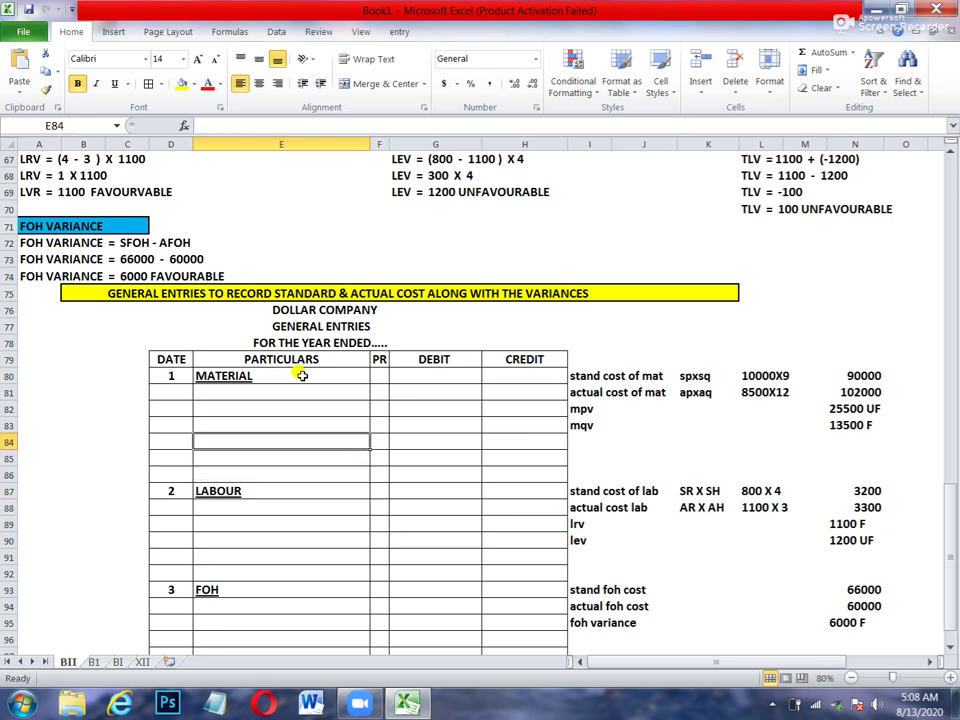
pyautogui.press('Up')
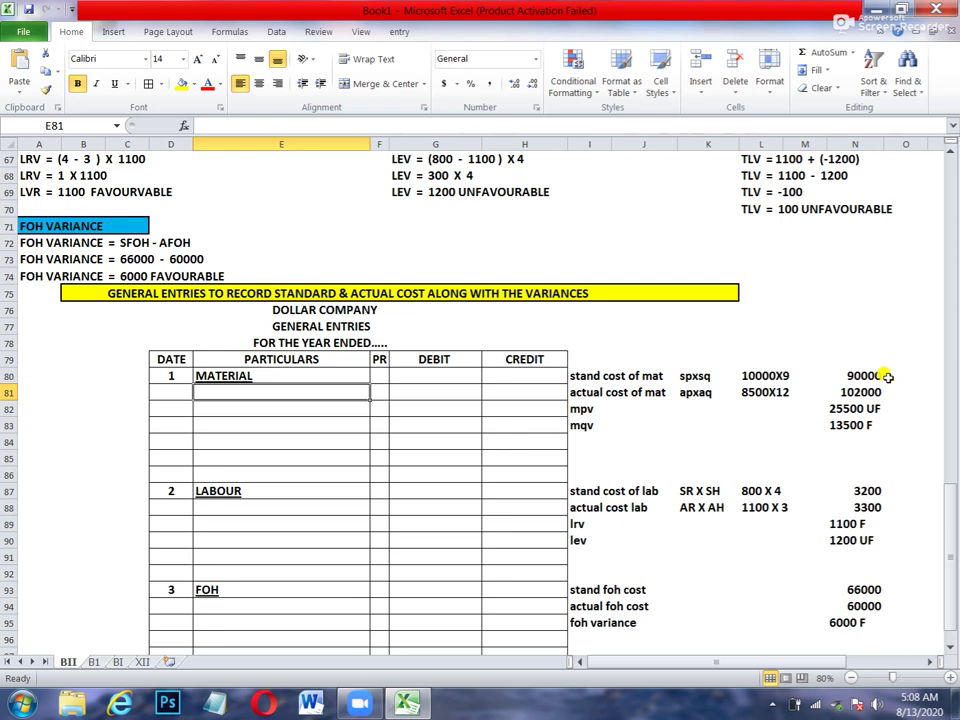
pyautogui.write('WORK IN PROCESS (MAT)')
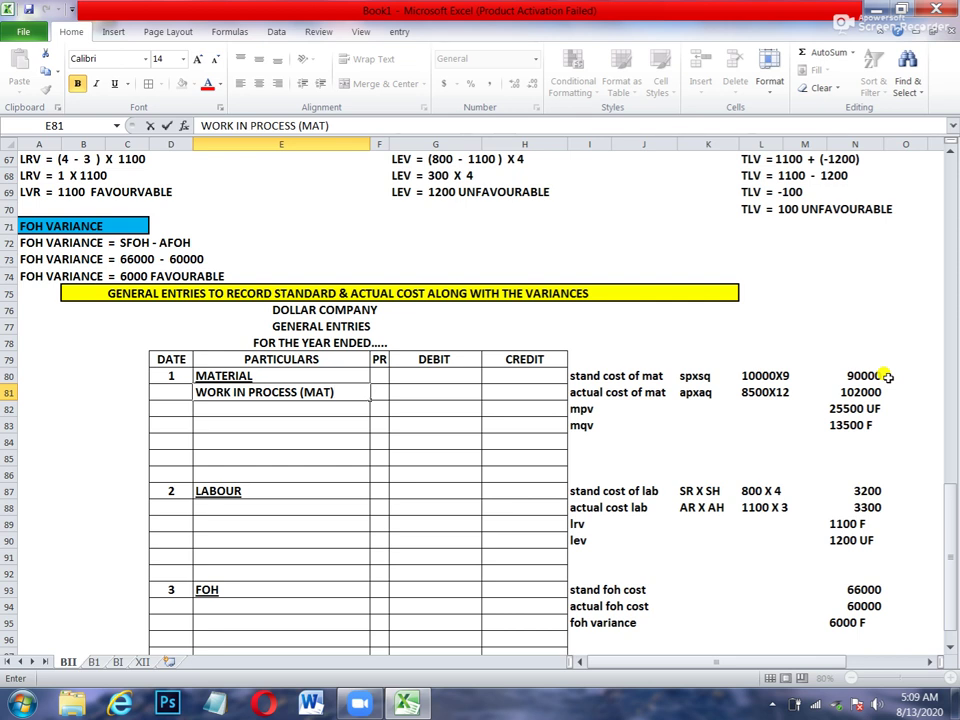
pyautogui.press('Tab')
pyautogui.press('Tab')
pyautogui.write('90000')
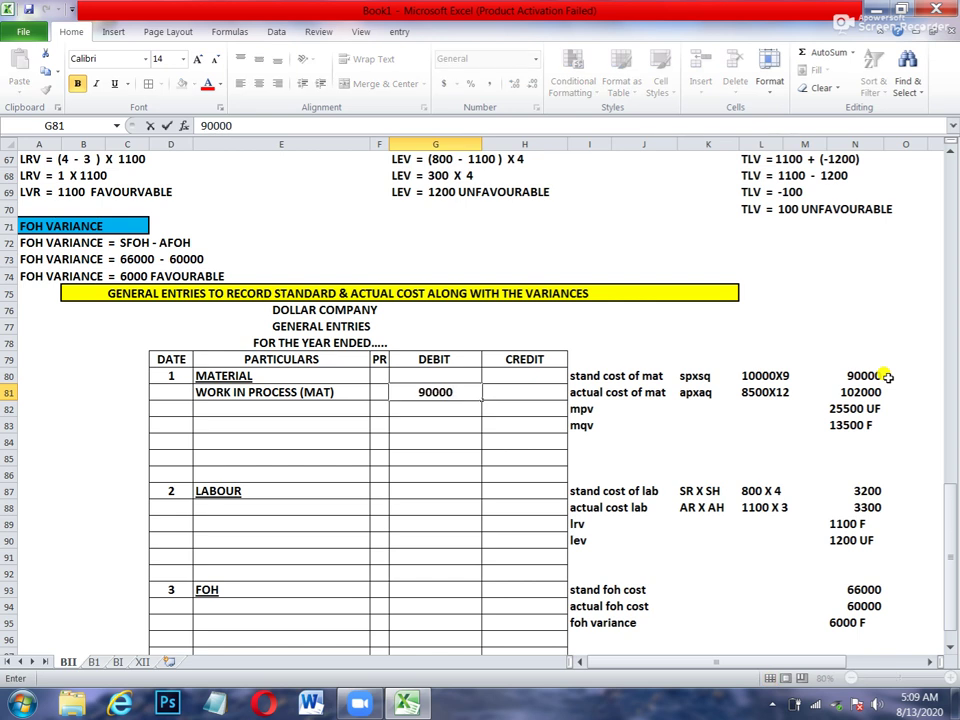
pyautogui.press('Return')
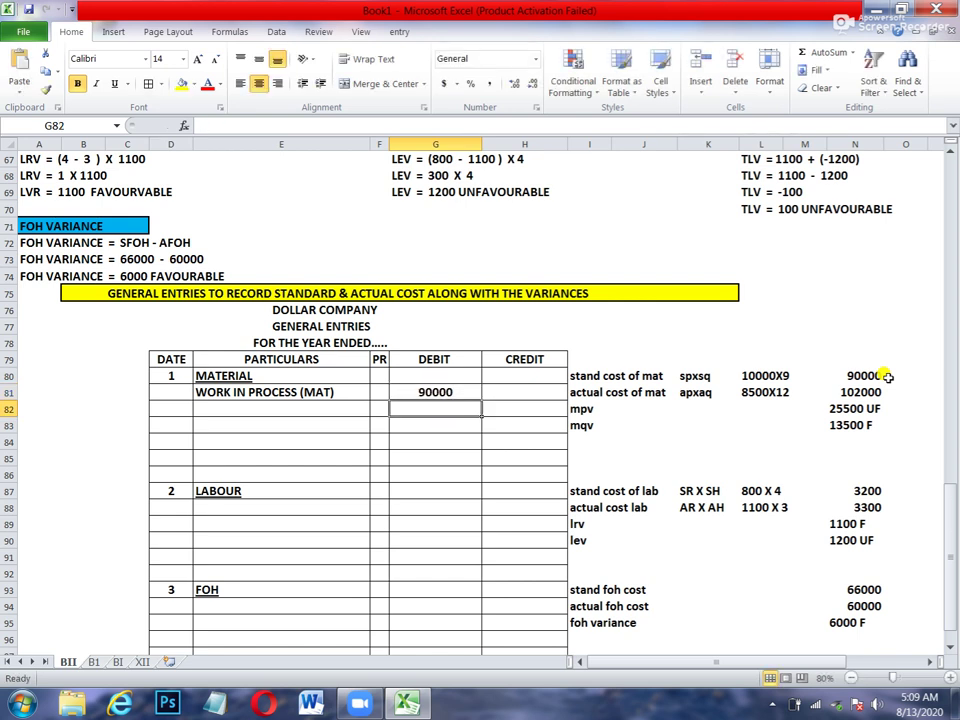
pyautogui.press('Down')
pyautogui.press('Down')
pyautogui.press('Left')
pyautogui.press('Left')
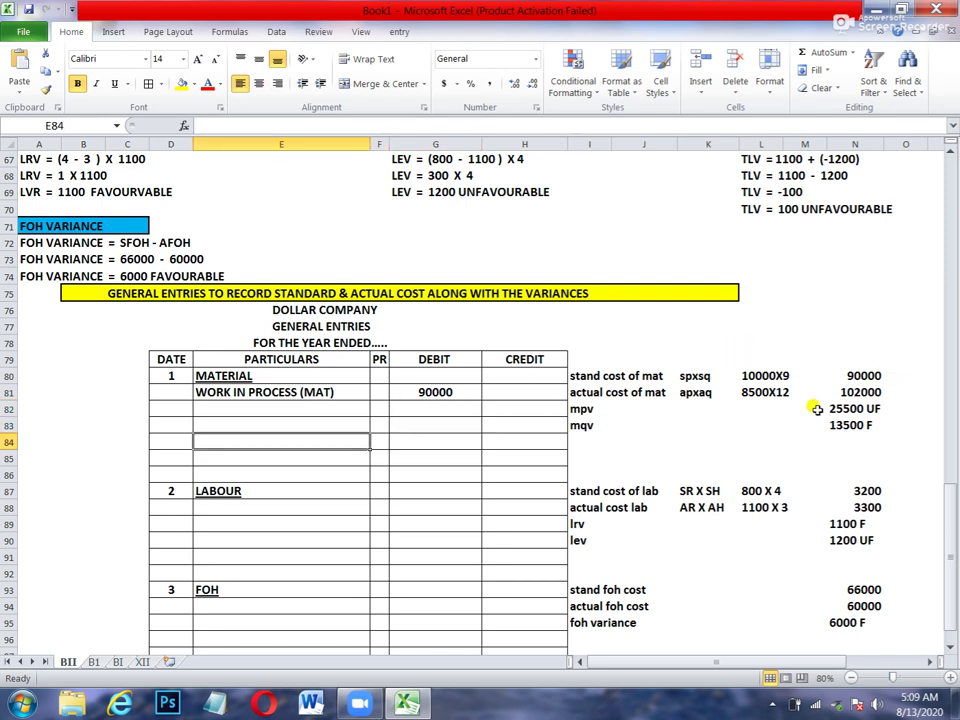
# Note the purchase entry "MATERIAL A/C 102000 DR" in K77 and "A/C PAYABLE 102000 CR" in K78, and fill K77:N78 yellow
pyautogui.click(682, 329)
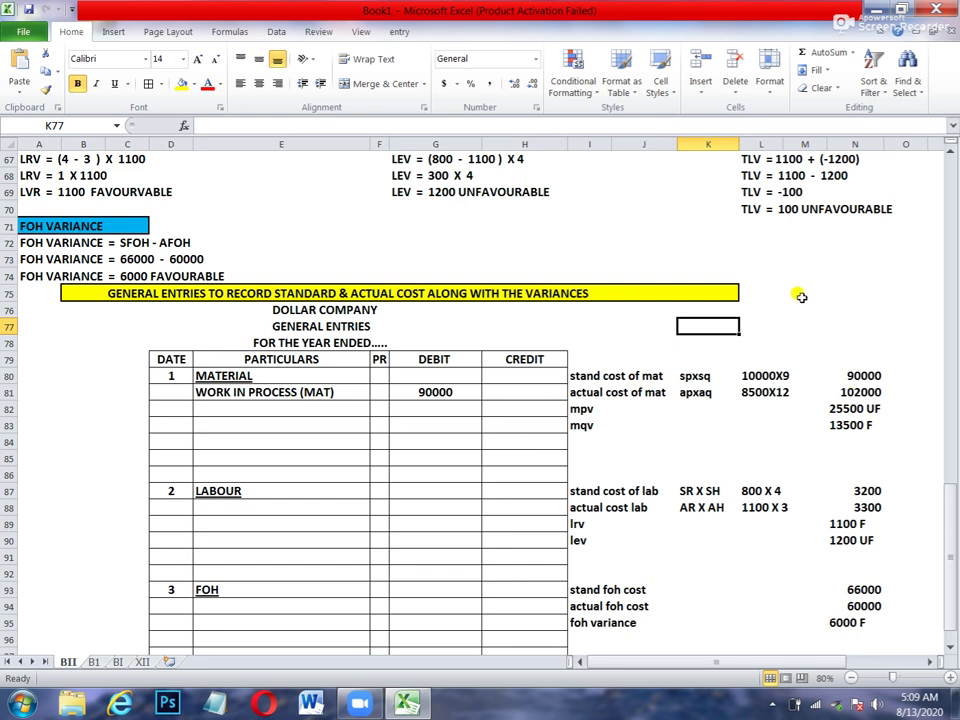
pyautogui.write('MATERIAL A/C  102000')
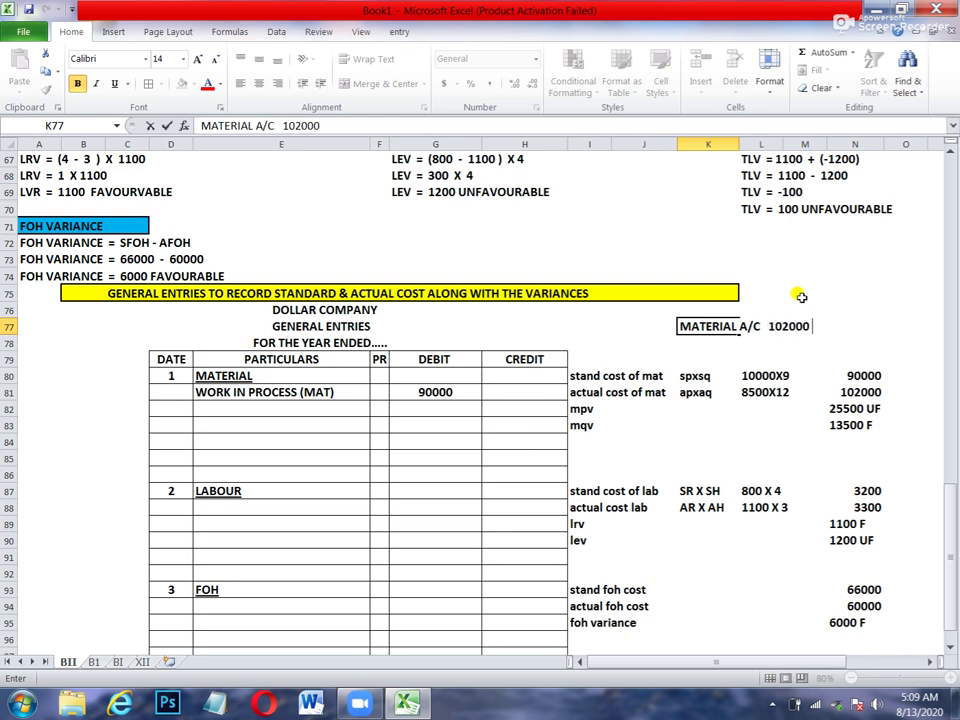
pyautogui.write(' DR')
pyautogui.press('Return')
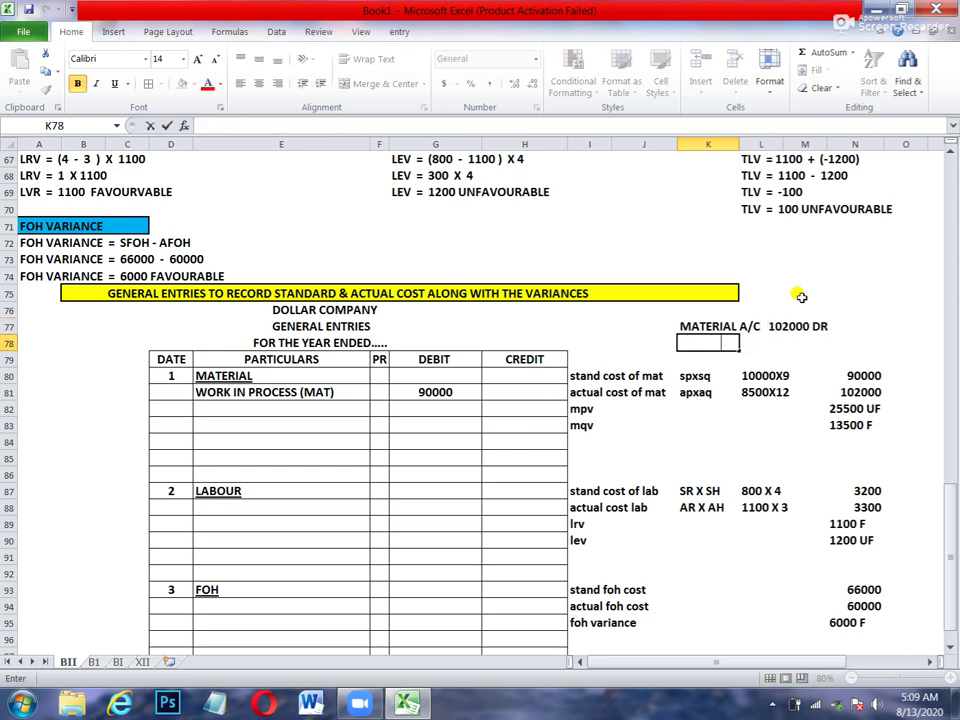
pyautogui.write('A/C PAYABLE ')
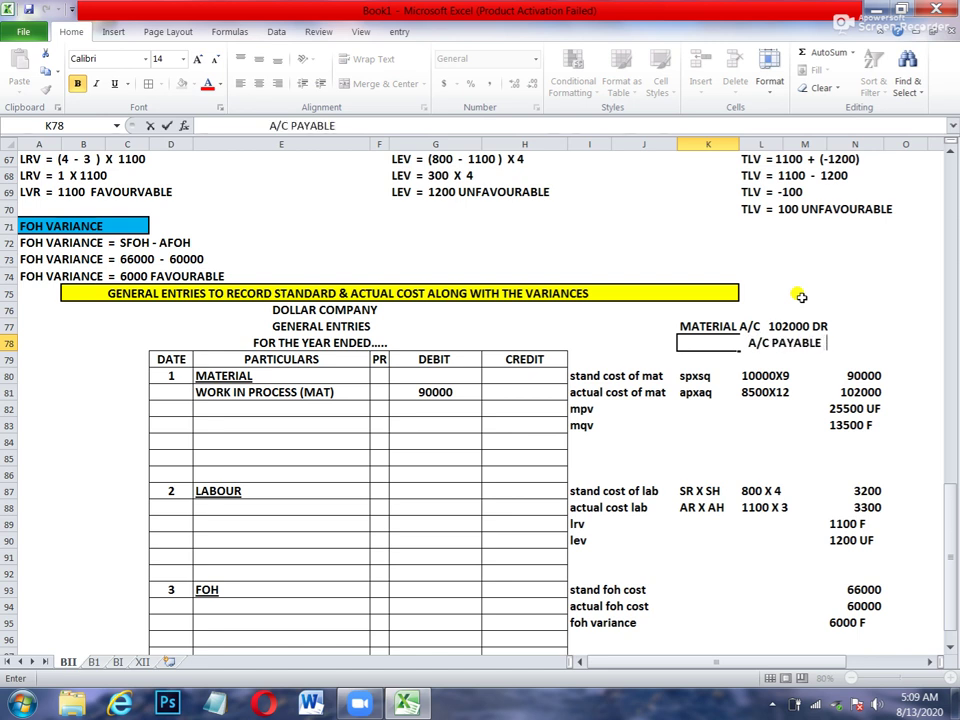
pyautogui.write('  102000 CR')
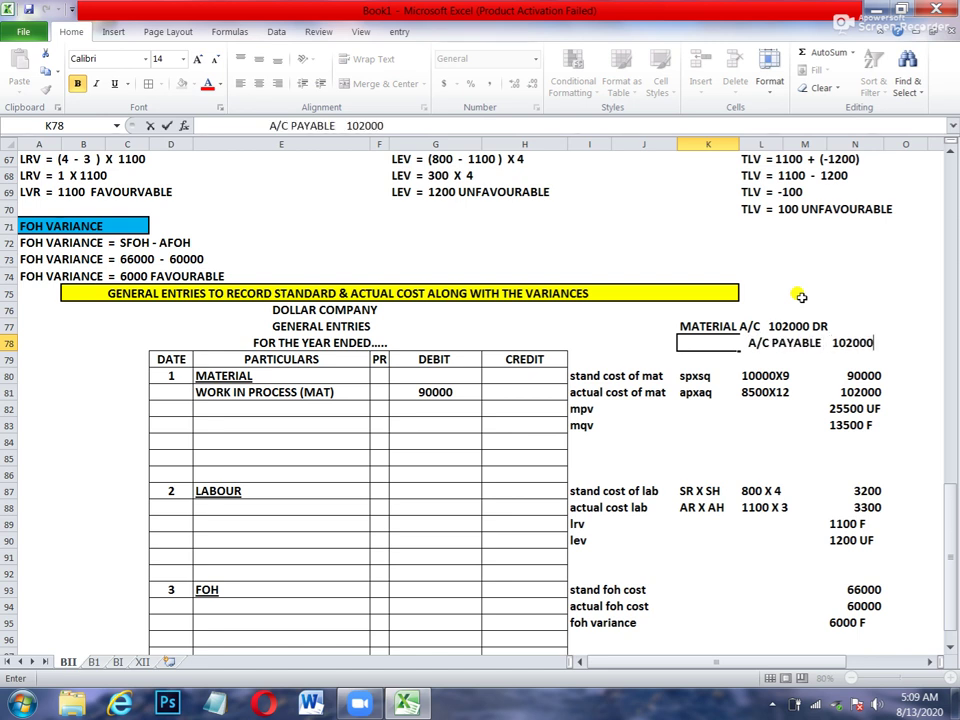
pyautogui.press('Return')
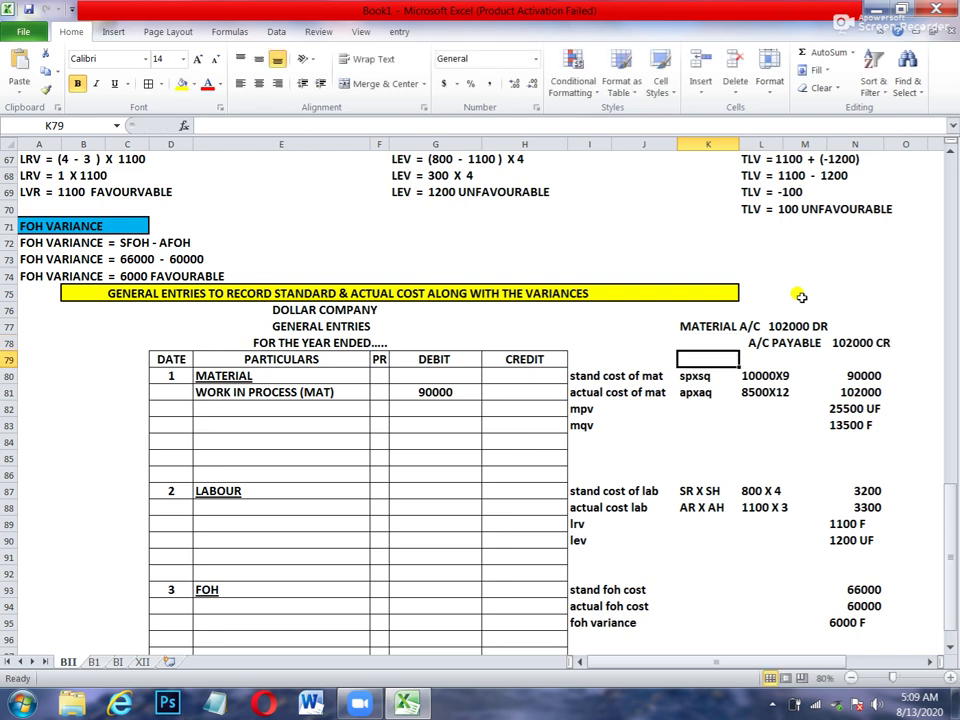
pyautogui.moveTo(688, 326); pyautogui.dragTo(880, 342)
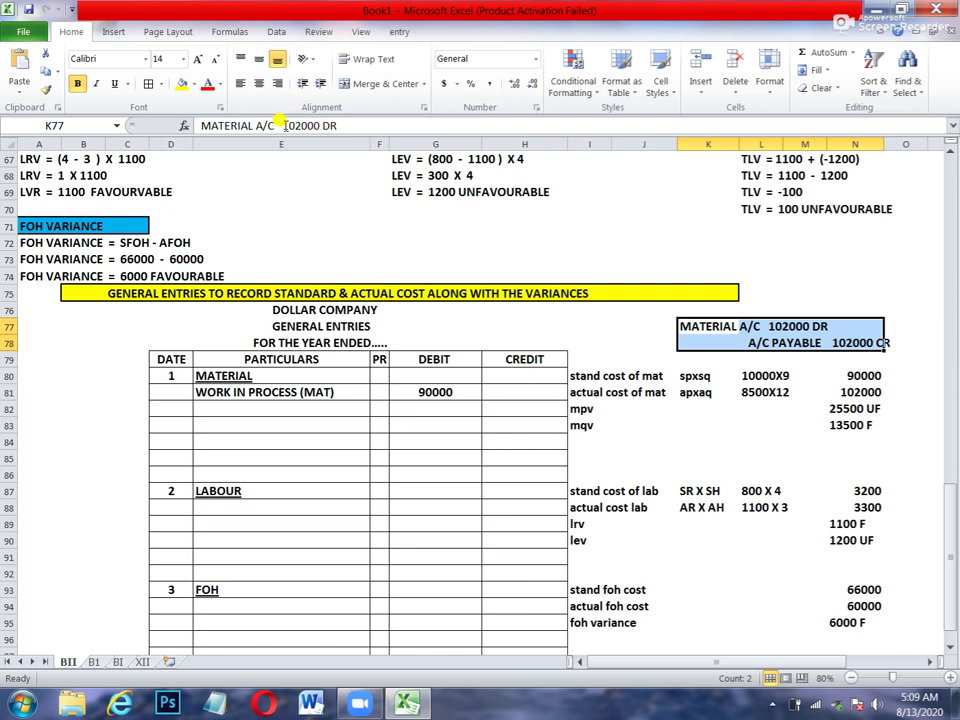
pyautogui.click(714, 362)
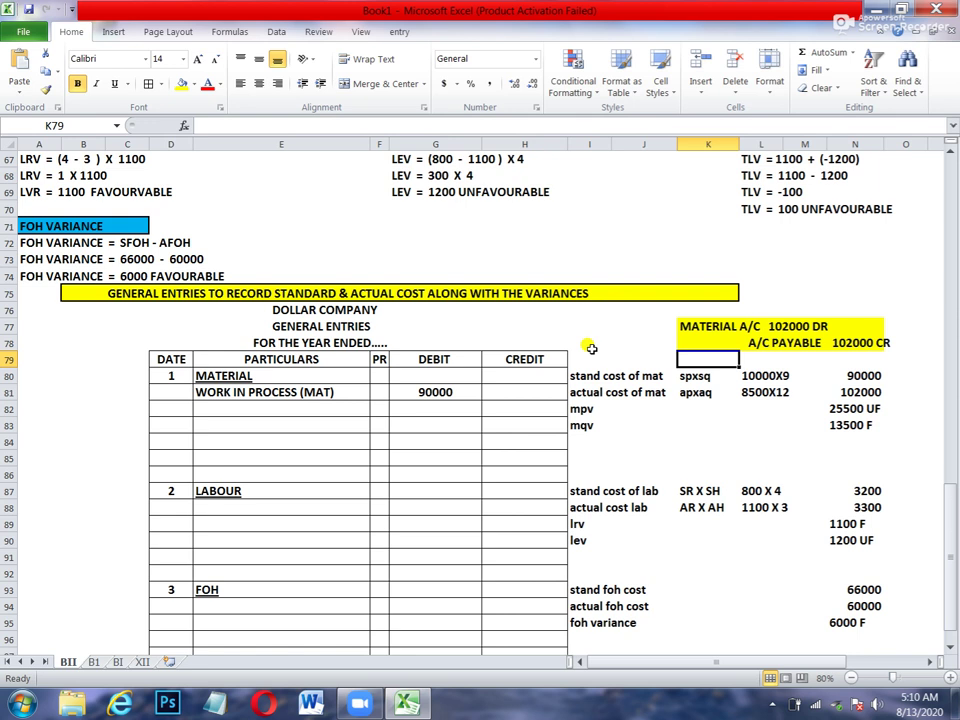
# Credit the actual material cost, entering an indented "MATERIAL A/C" in E84 and 102000 in H84
pyautogui.click(326, 441)
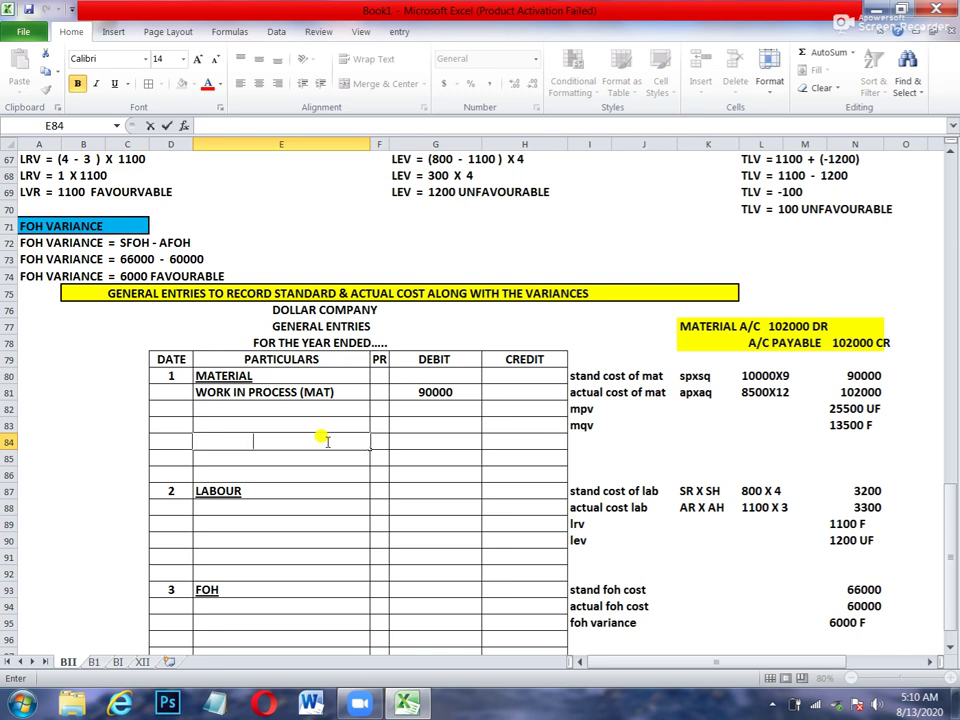
pyautogui.write('MATERIAL')
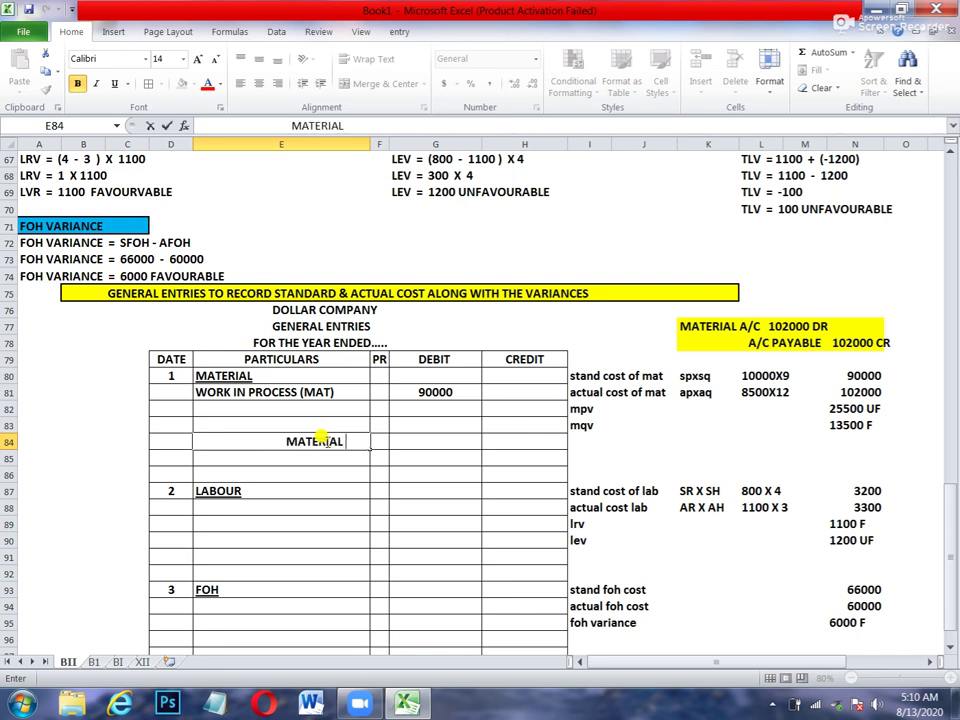
pyautogui.write(' A/C')
pyautogui.press('Tab')
pyautogui.press('Tab')
pyautogui.press('Tab')
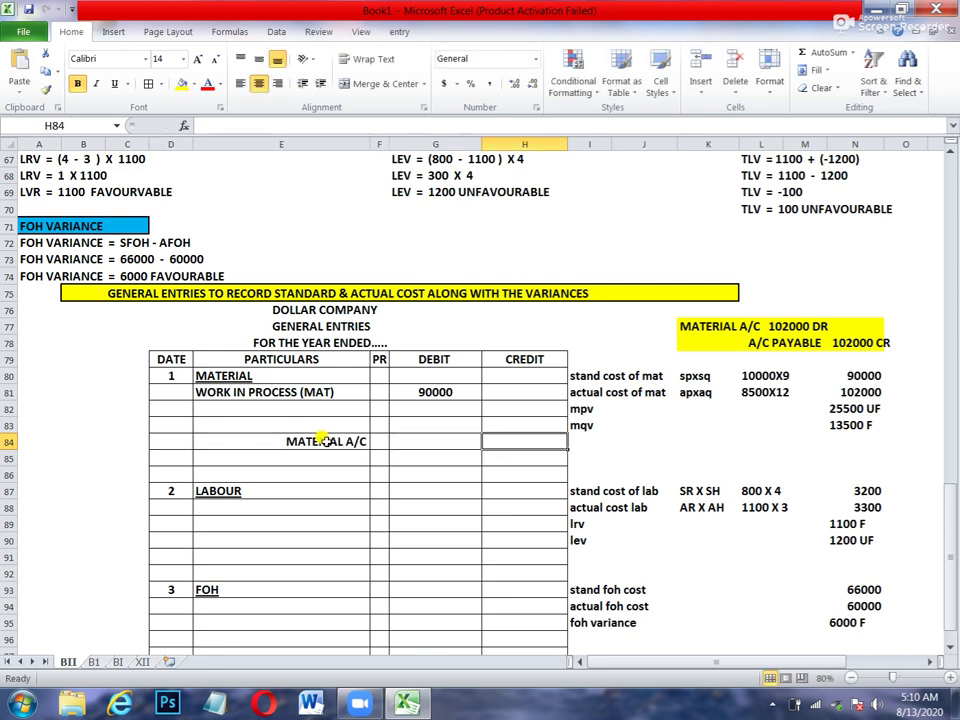
pyautogui.write('102000')
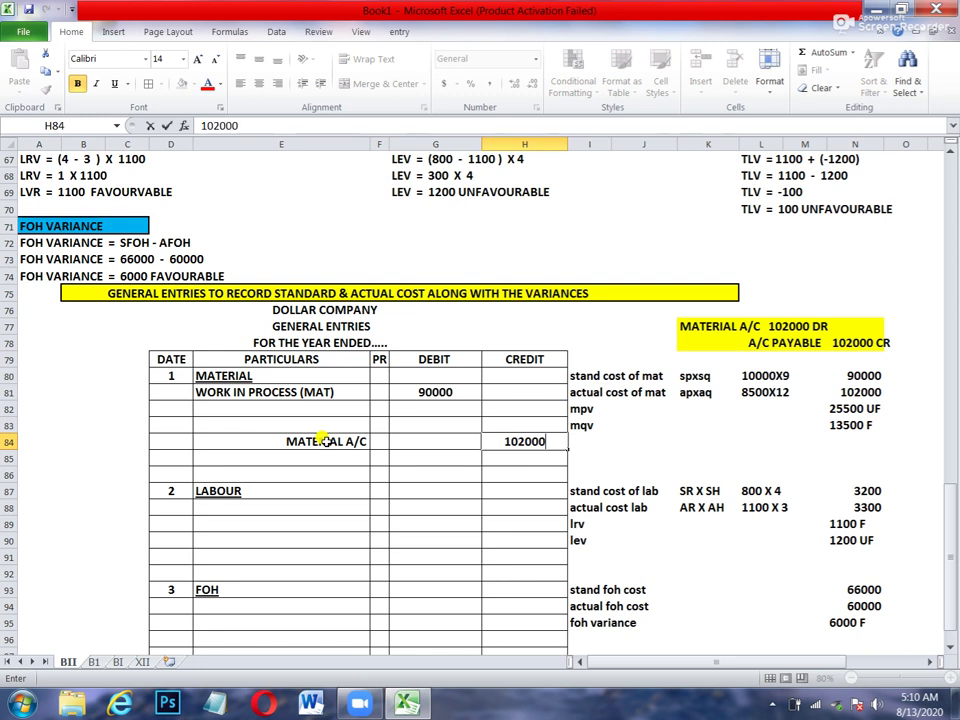
pyautogui.press('Left')
pyautogui.press('Left')
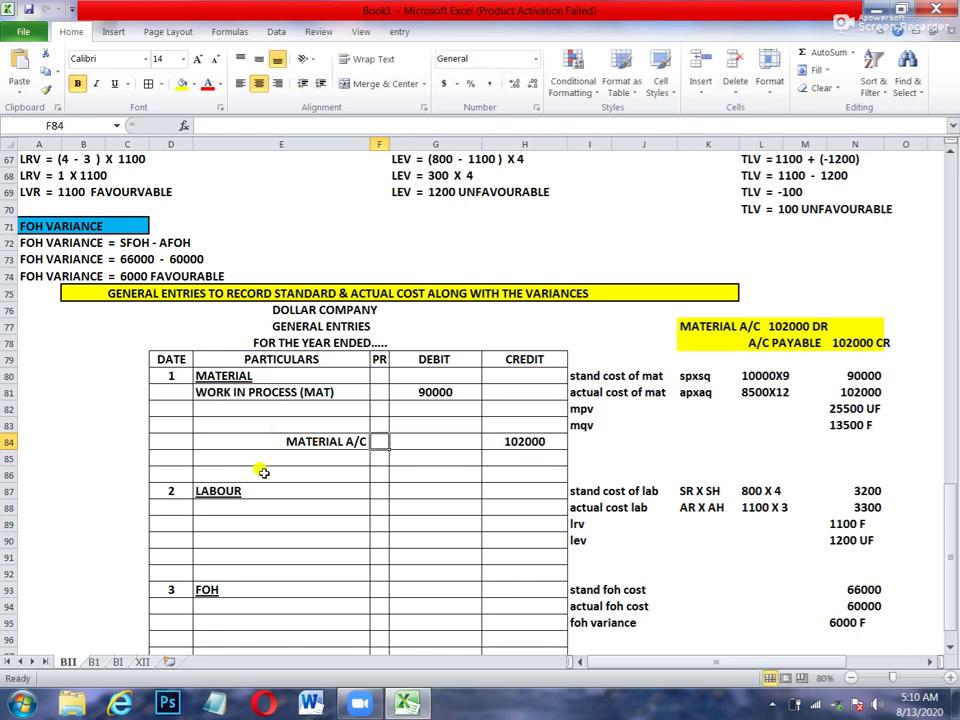
# Reduce the leading spaces before "MATERIAL A/C" in E84 to indent it slightly less
pyautogui.doubleClick(278, 441)
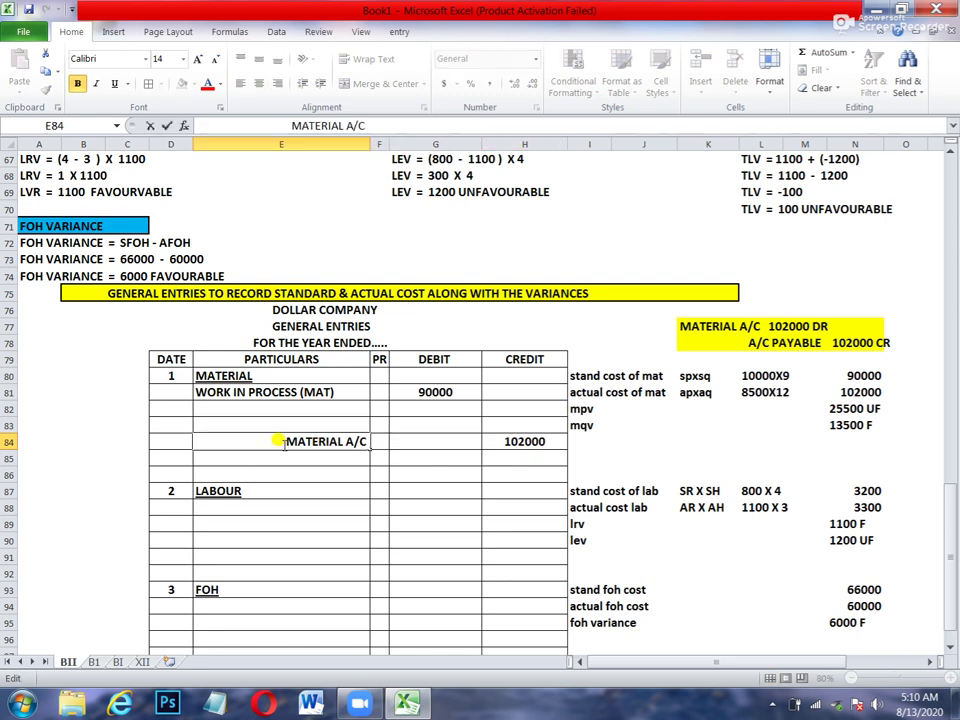
pyautogui.press('BackSpace')
pyautogui.press('Return')
pyautogui.click(283, 444)
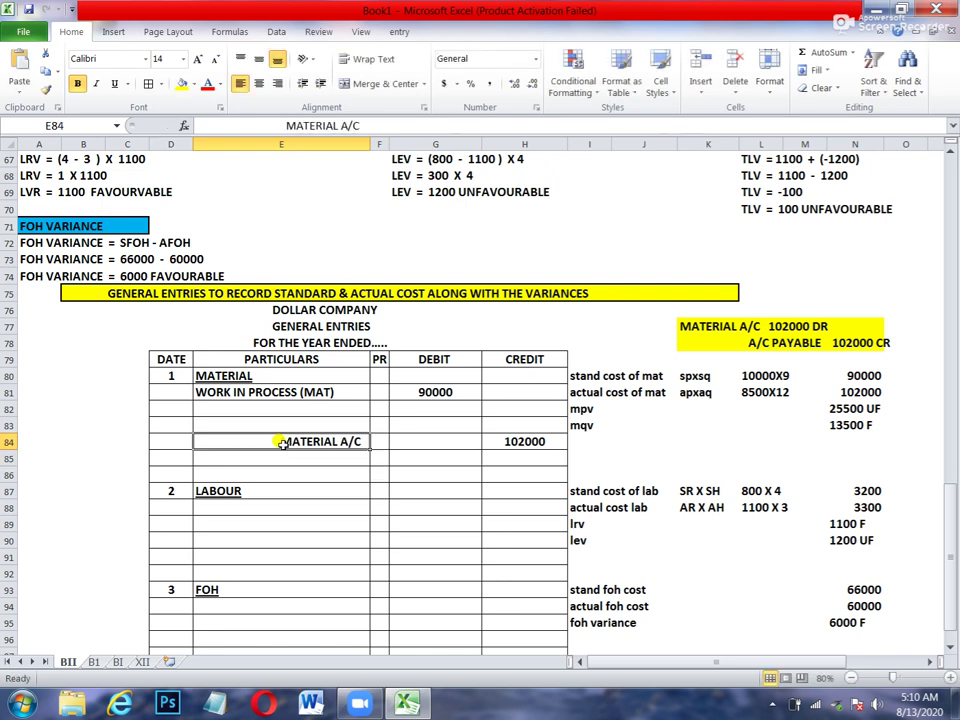
# Classify the material variances in the working notes, entering "EXPENSE" for mpv in K82 and "INCOME" for mqv in K83
pyautogui.click(689, 411)
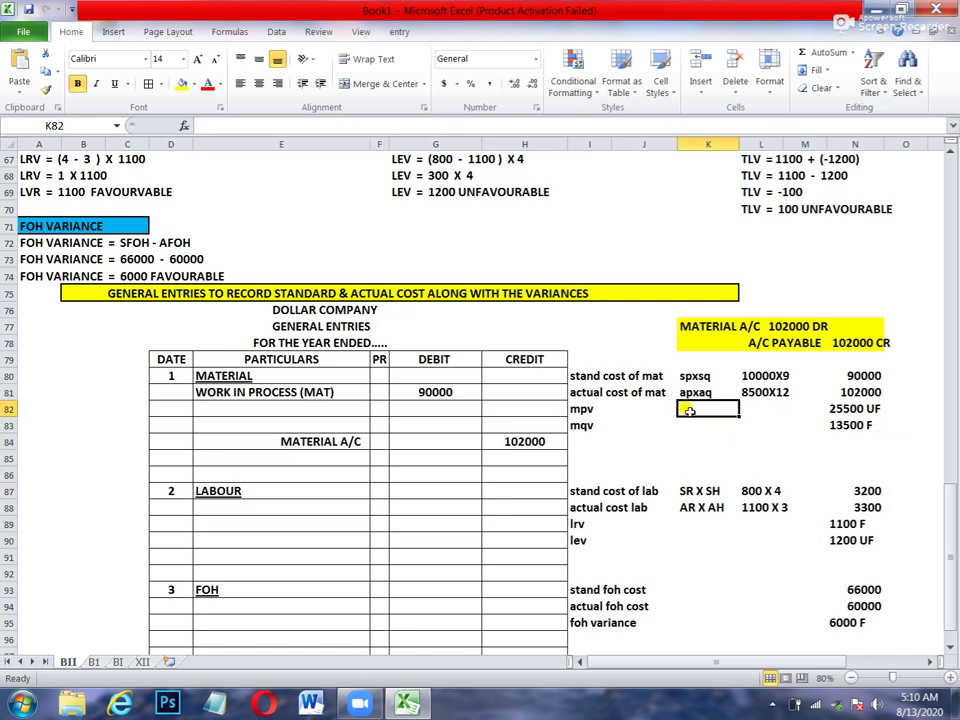
pyautogui.write('EXPENSE')
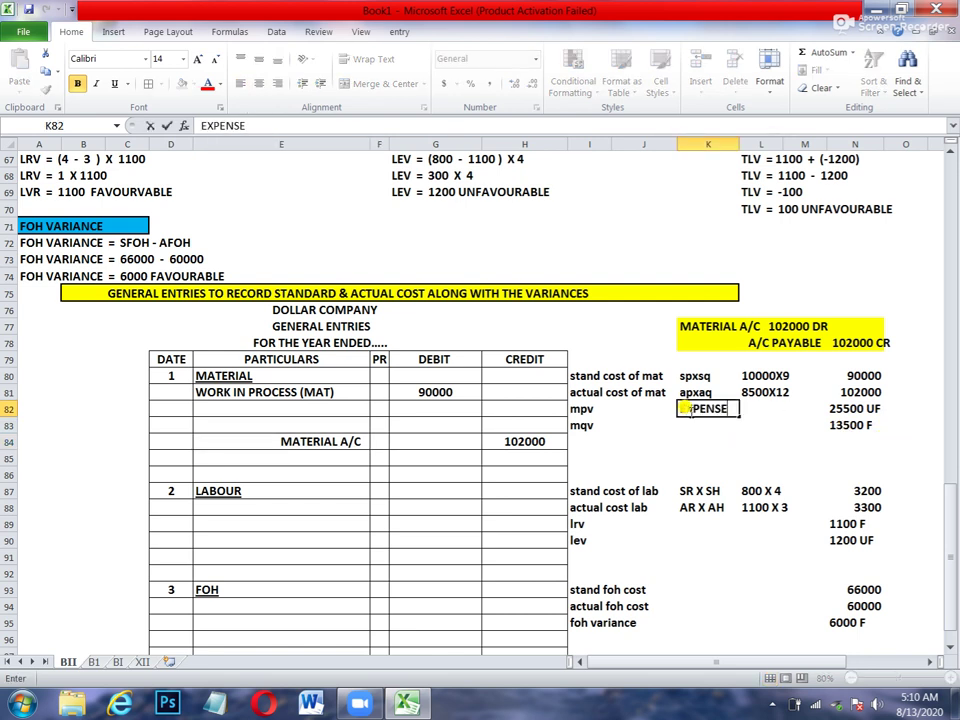
pyautogui.press('Return')
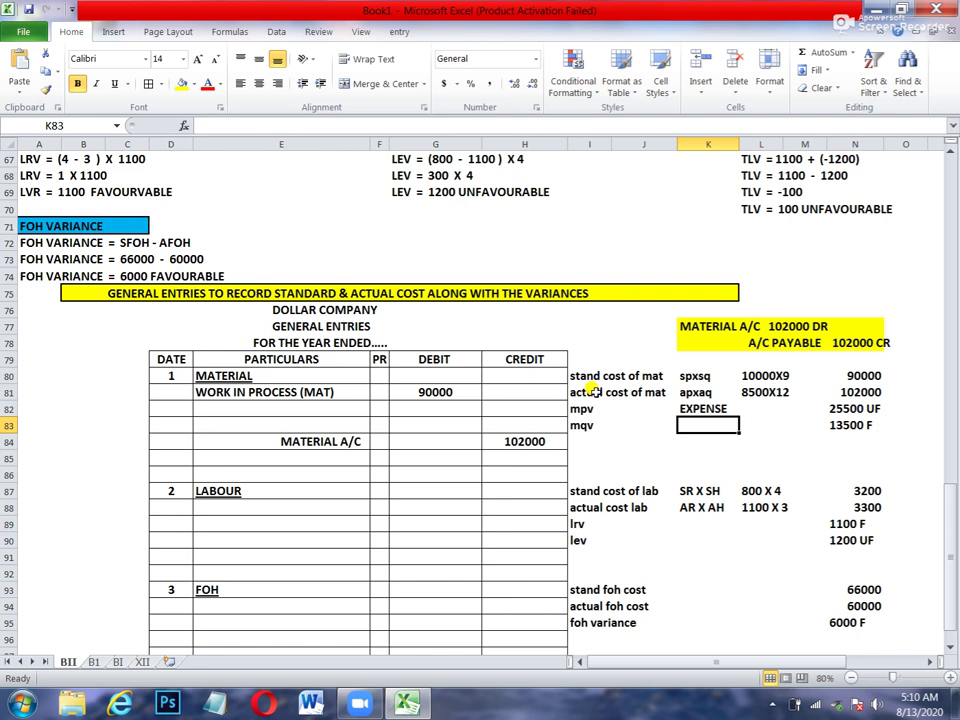
pyautogui.write('INCOME')
pyautogui.press('Return')
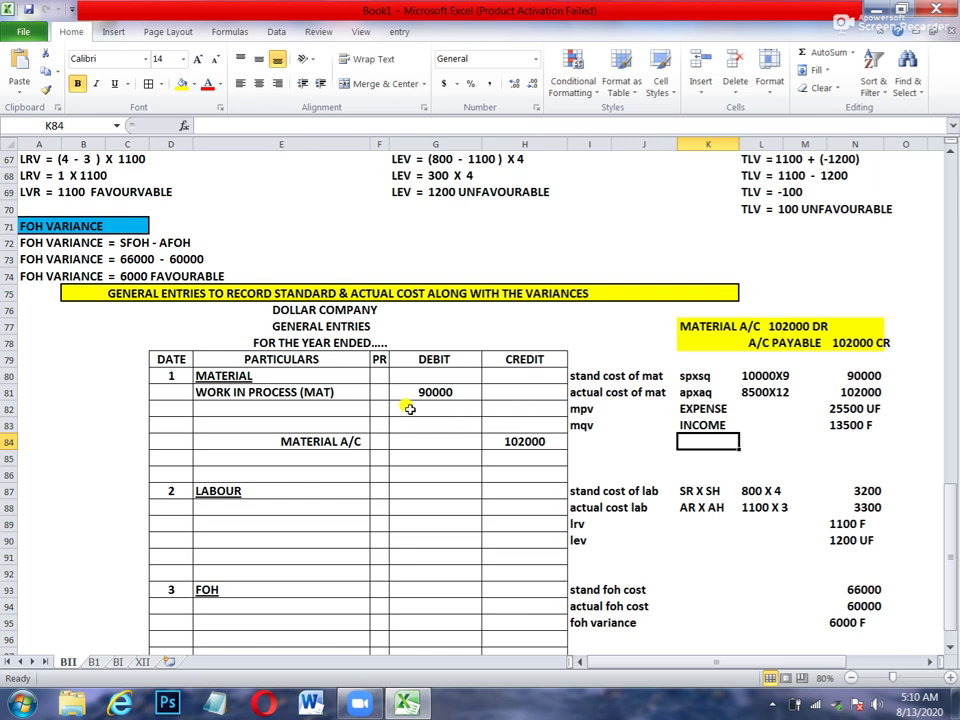
# Debit the unfavourable material price variance, entering "MPV (UF)" in E82 and 25500 in G82
pyautogui.click(246, 408)
pyautogui.write('MPV (UF')
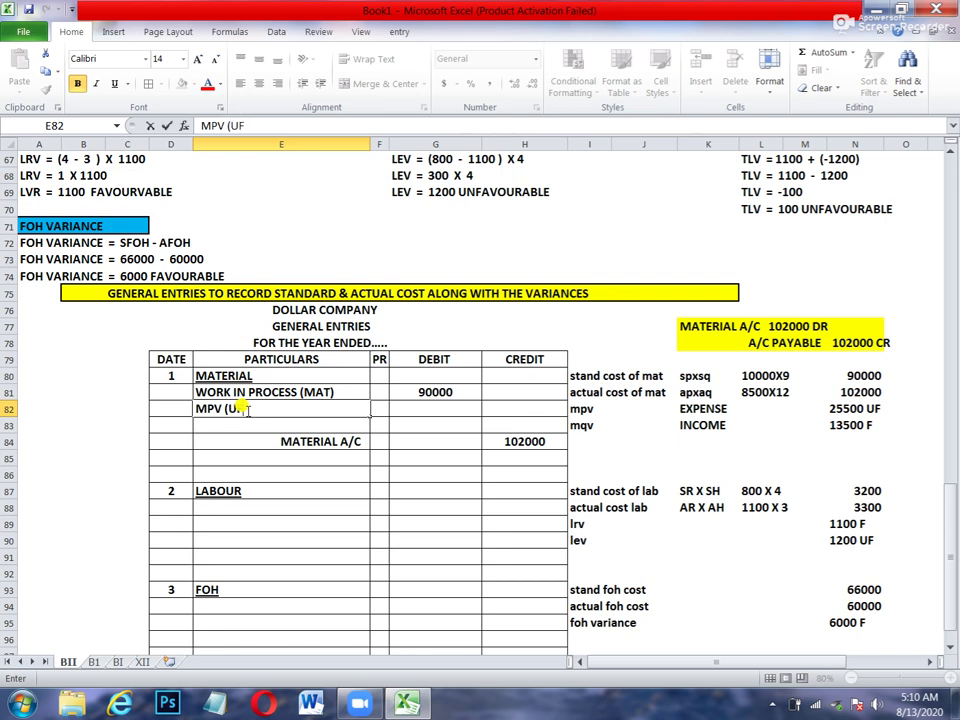
pyautogui.write(')')
pyautogui.press('Tab')
pyautogui.press('Tab')
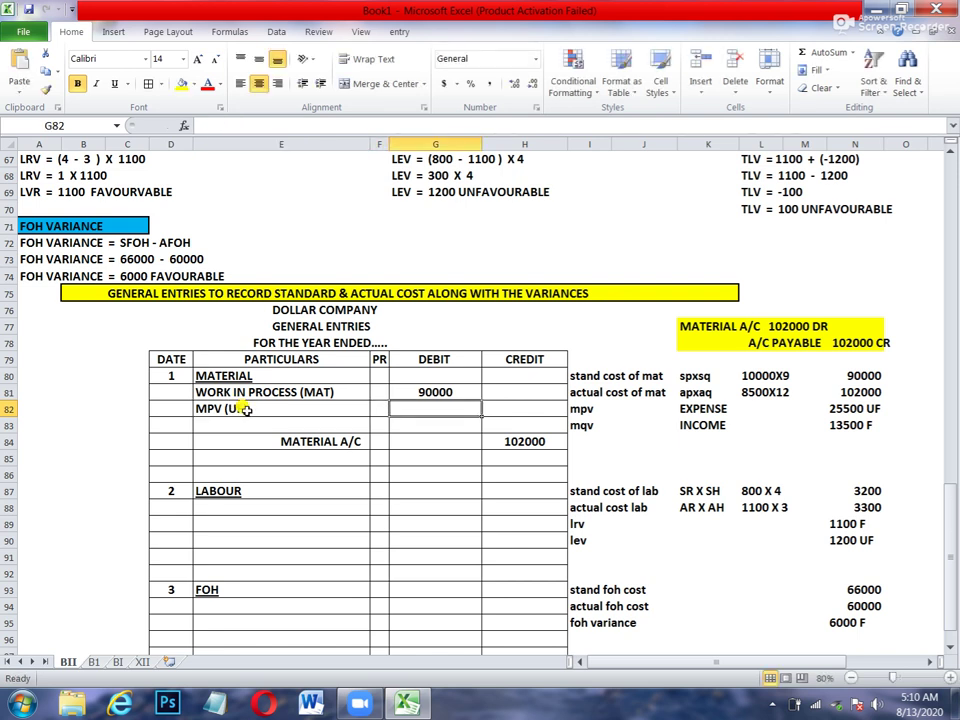
pyautogui.write('25500')
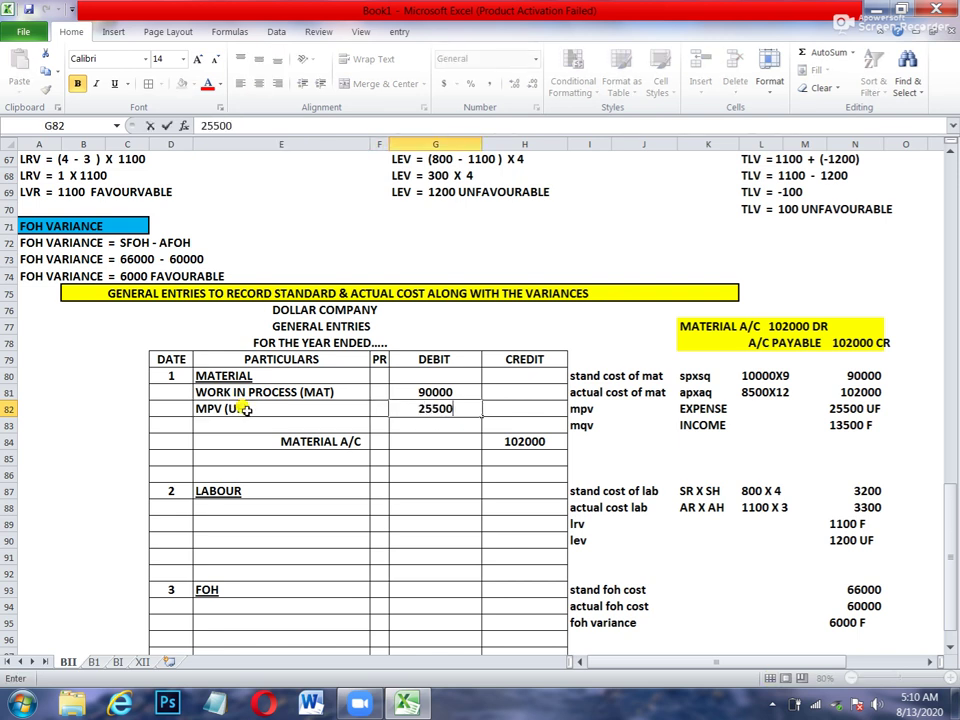
pyautogui.press('Return')
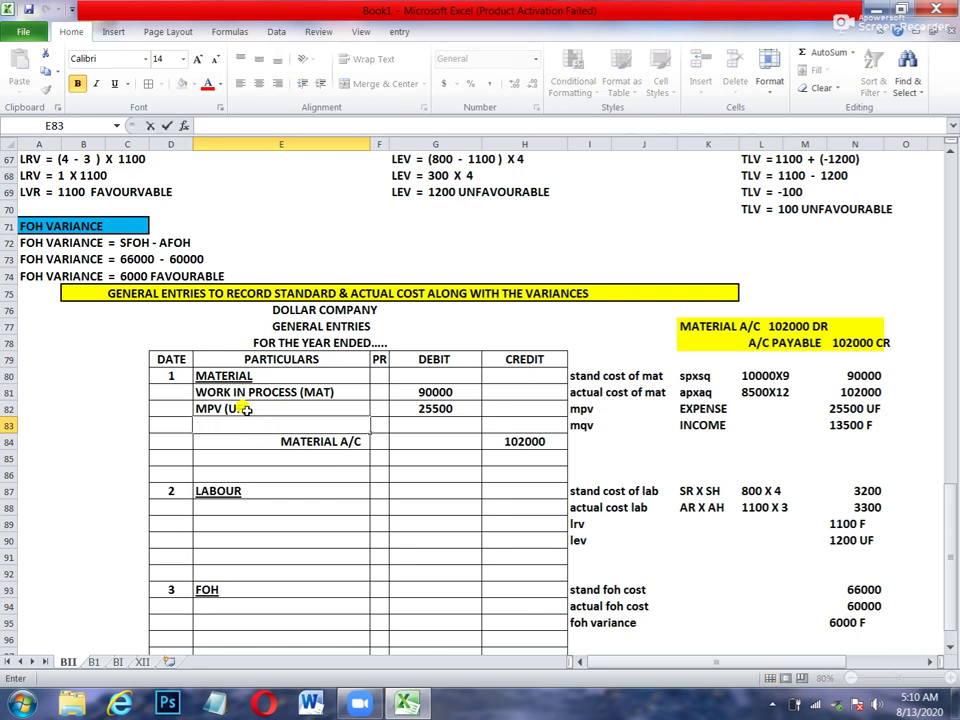
# Credit the favourable material quantity variance, entering an indented "MQV (F)" in E83 and 13500 in H83
pyautogui.write('MQV (F')
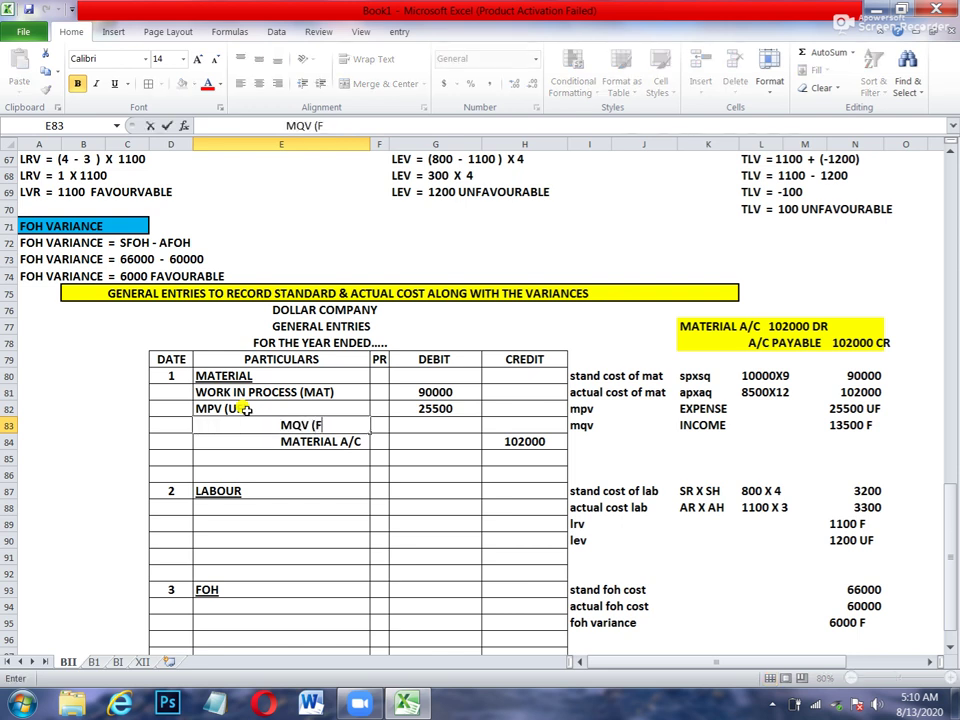
pyautogui.write(')')
pyautogui.press('Tab')
pyautogui.press('Tab')
pyautogui.press('Tab')
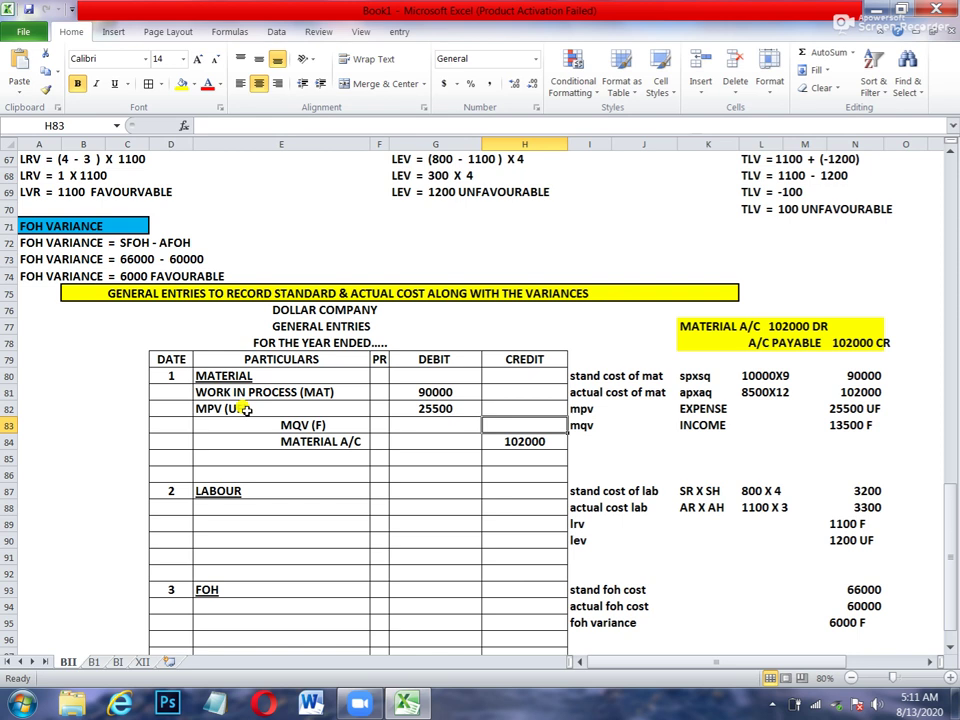
pyautogui.write('13500')
pyautogui.press('Return')
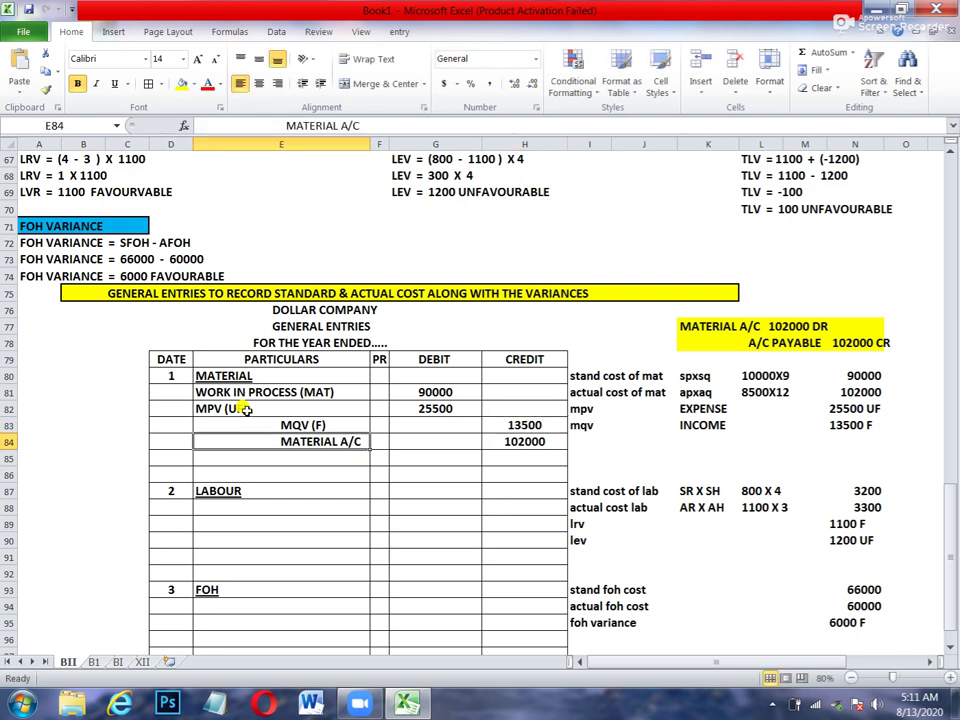
# Enter the narration "(TO RECORD STAND , ACTUAL COST OF MATERIAL AND VARIANCES)" in E85 below the material entry
pyautogui.click(231, 460)
pyautogui.write('(TO RECORD ')
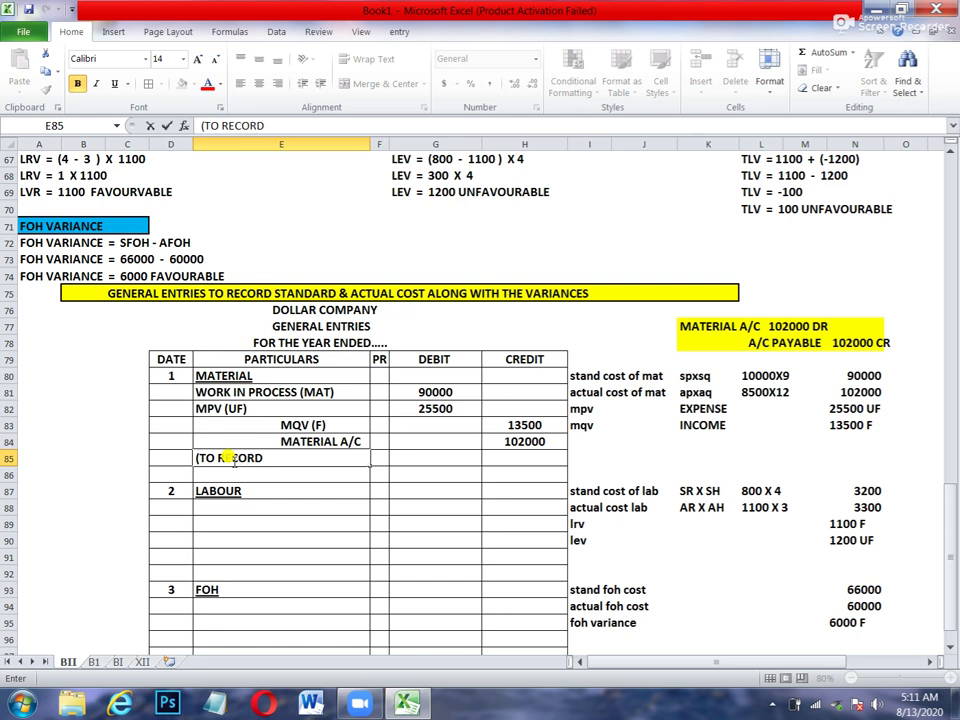
pyautogui.write('STAND , ACTUAL')
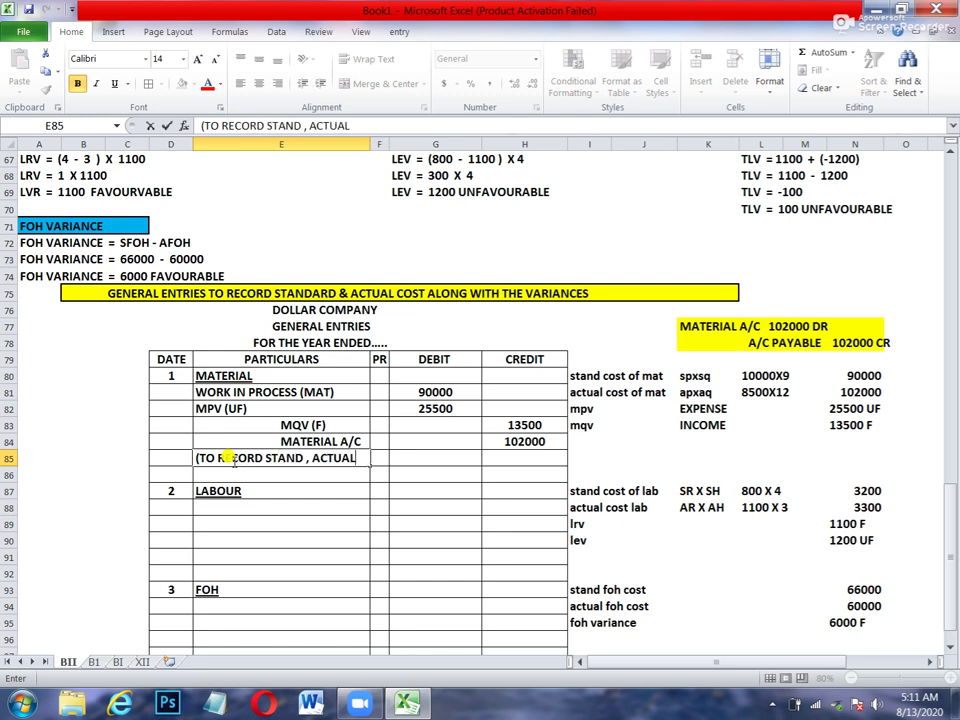
pyautogui.write(' COST OF MATERIAL')
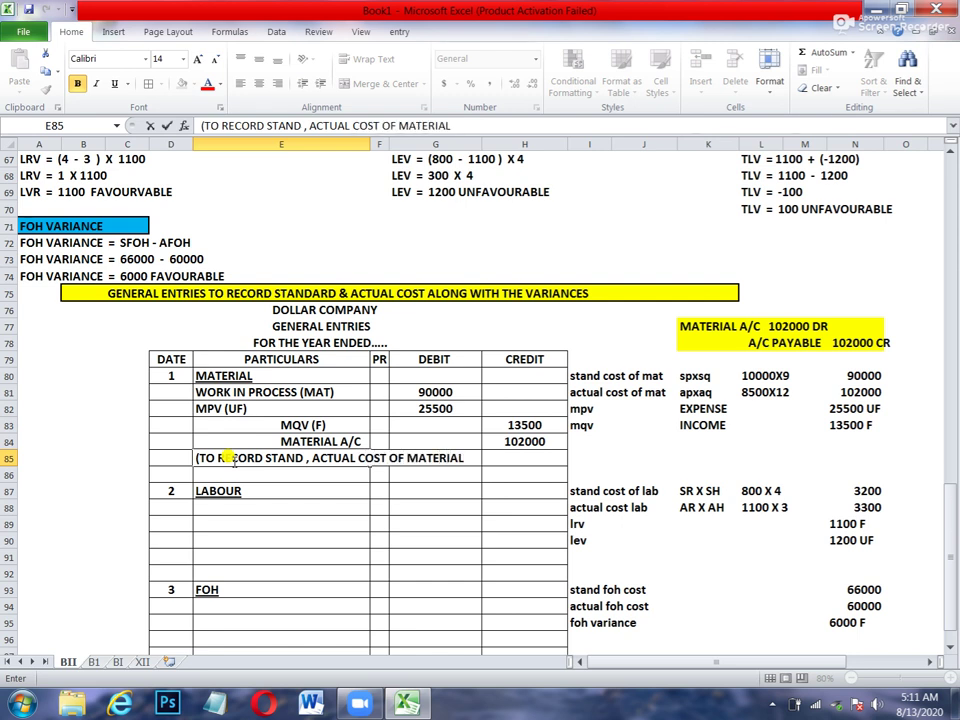
pyautogui.write(' AND VARIANC')
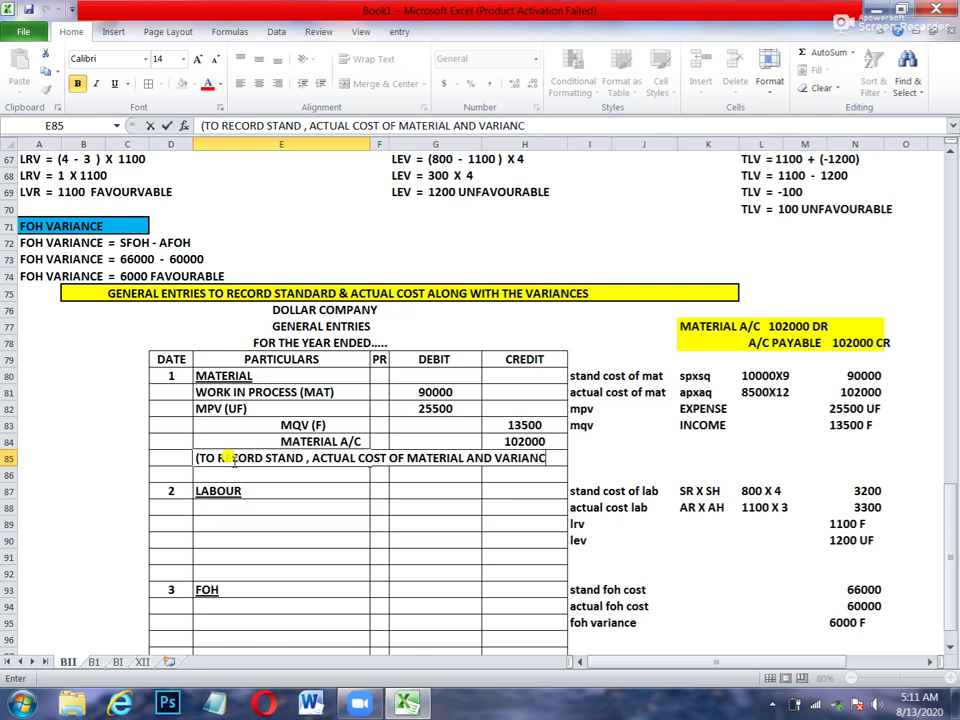
pyautogui.write('ES)')
# Check the material entry's debit and credit totals, and fill the whole entry D80:H85 with yellow
pyautogui.moveTo(435, 392); pyautogui.dragTo(438, 406)
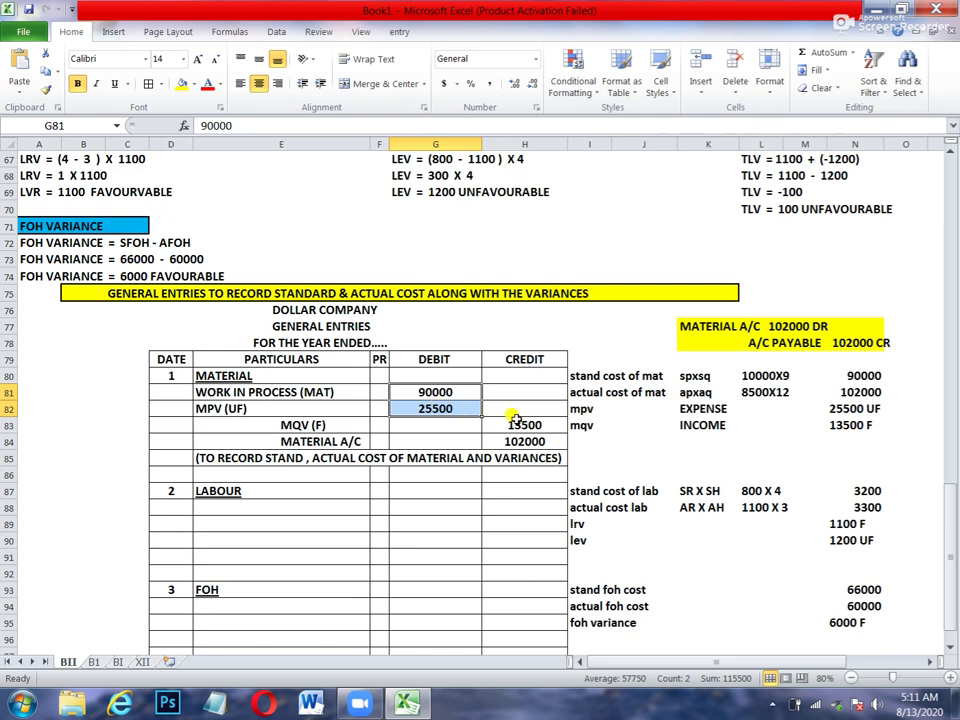
pyautogui.moveTo(514, 421); pyautogui.dragTo(519, 432)
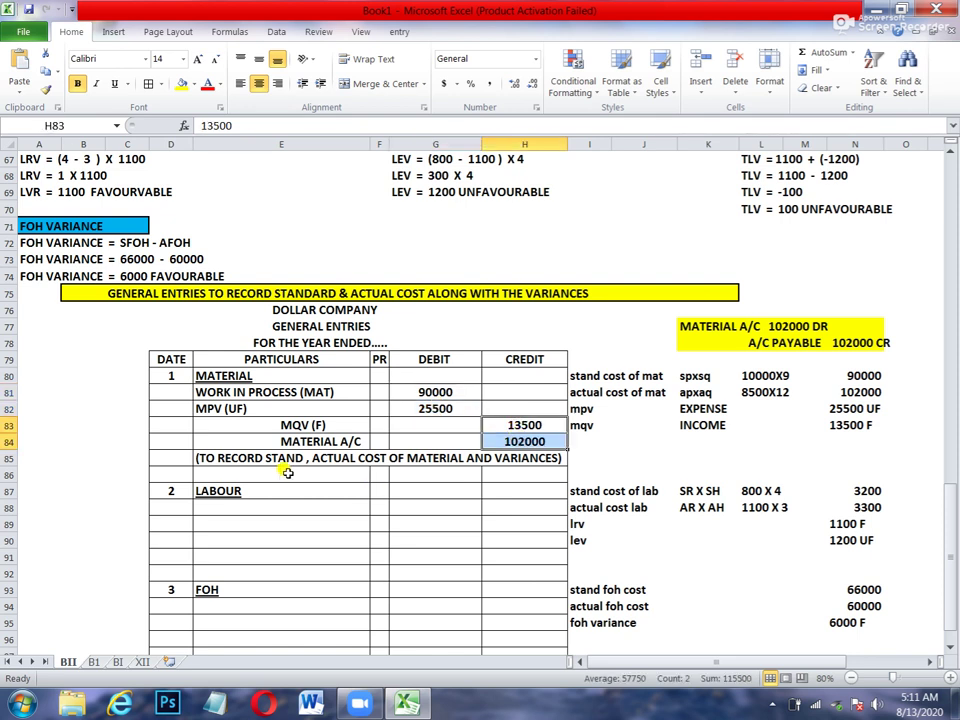
pyautogui.moveTo(172, 376); pyautogui.dragTo(553, 439)
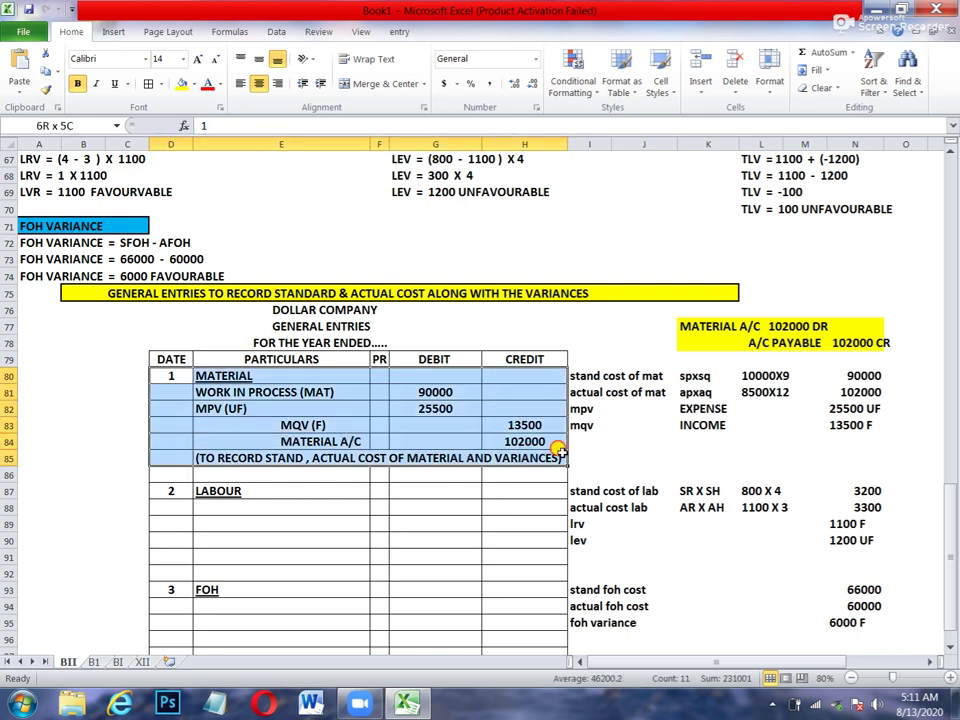
pyautogui.click(183, 88)
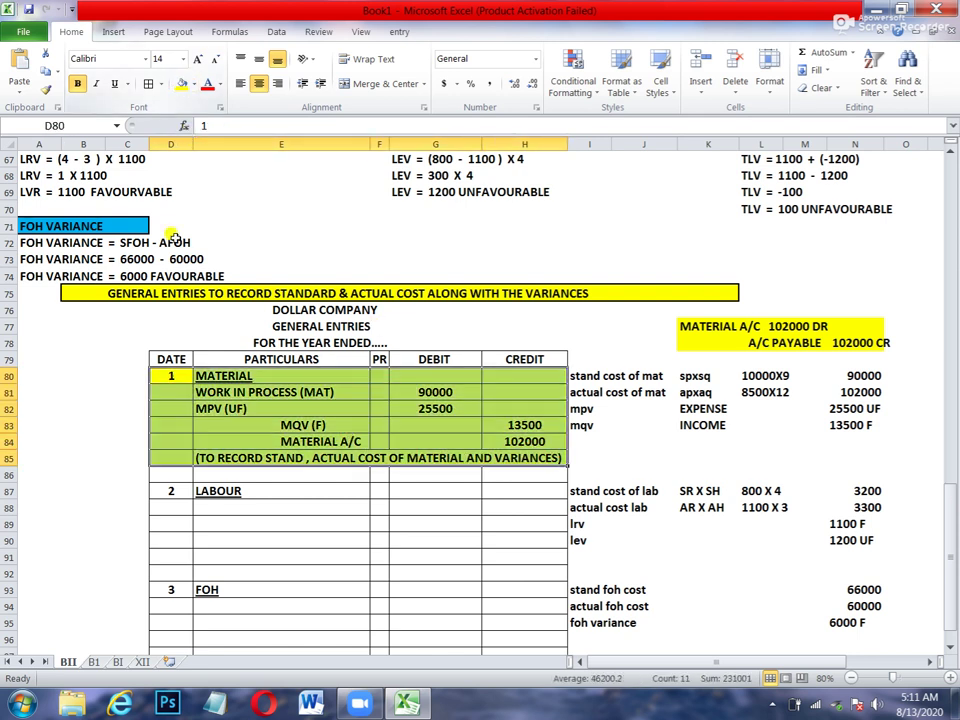
# Debit the standard labour cost, entering "WORK IN PROCESS (LAB)" in E88 and 3200 in G88
pyautogui.click(198, 509)
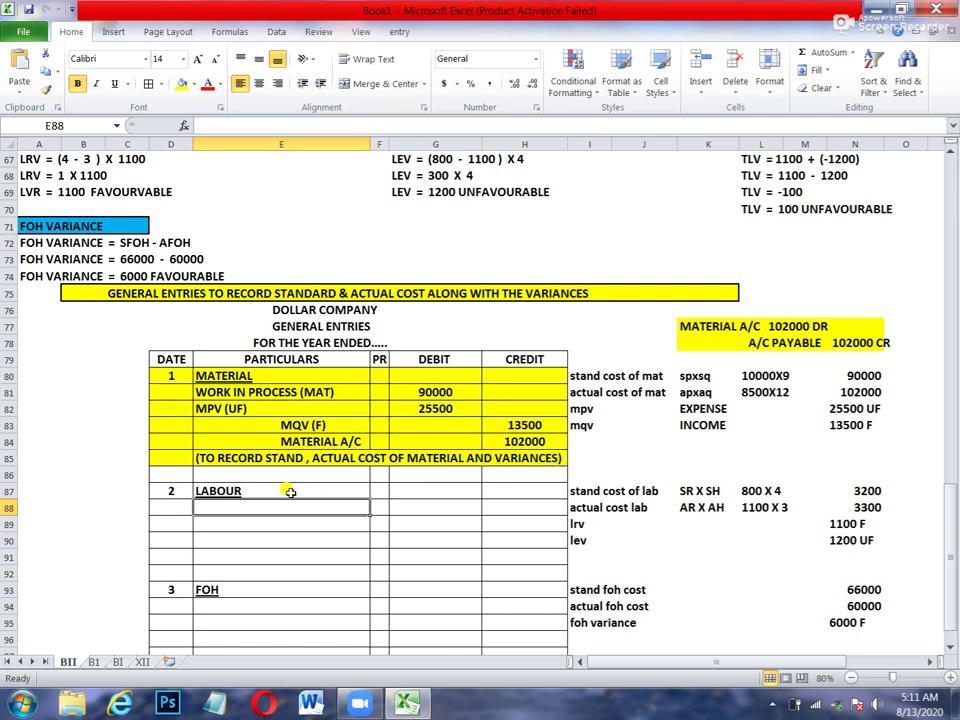
pyautogui.write('WORK IN PROCESSS')
pyautogui.press('BackSpace')
pyautogui.write('(LAB)')
pyautogui.press('Tab')
pyautogui.press('Tab')
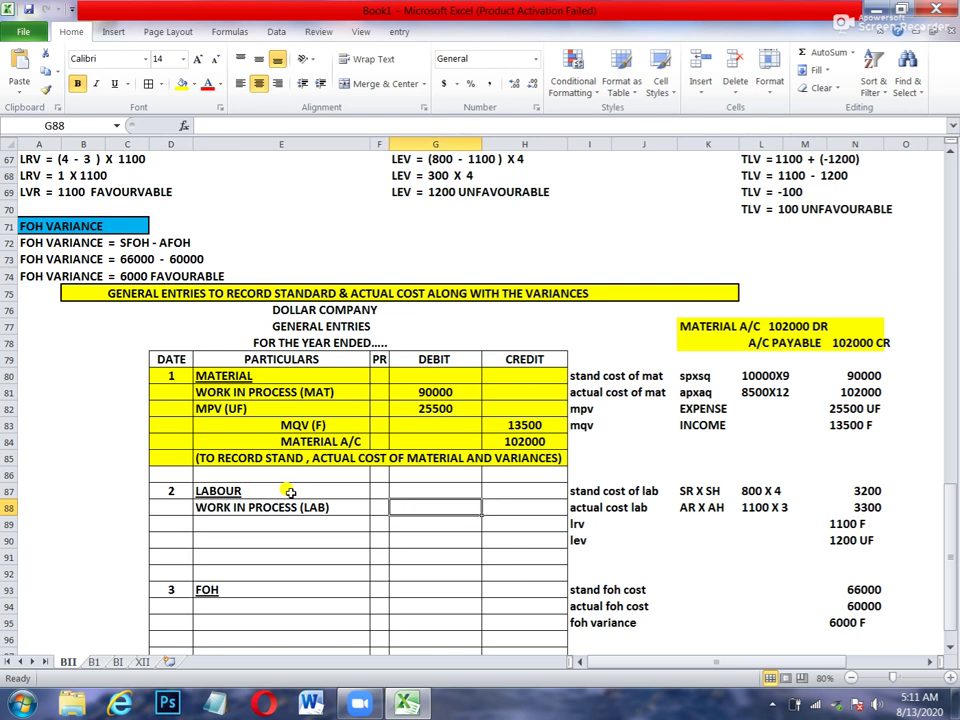
pyautogui.write('3200')
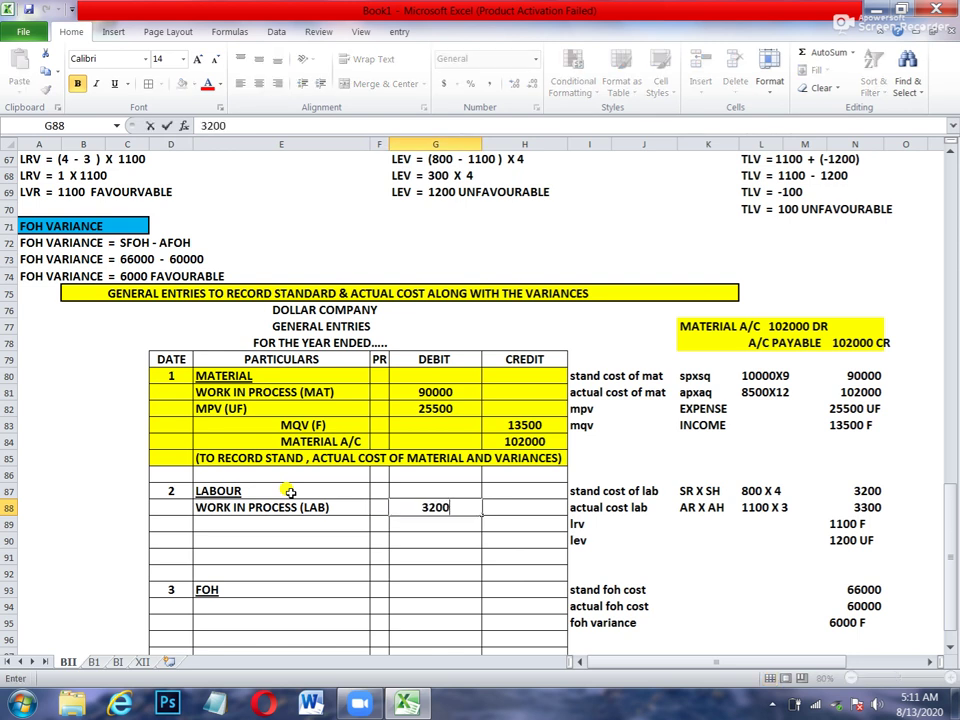
pyautogui.press('Return')
# Credit the actual labour cost, entering an indented "ACCRUED PAYROLL" in E91 and 3300 in H91
pyautogui.press('Down')
pyautogui.press('Down')
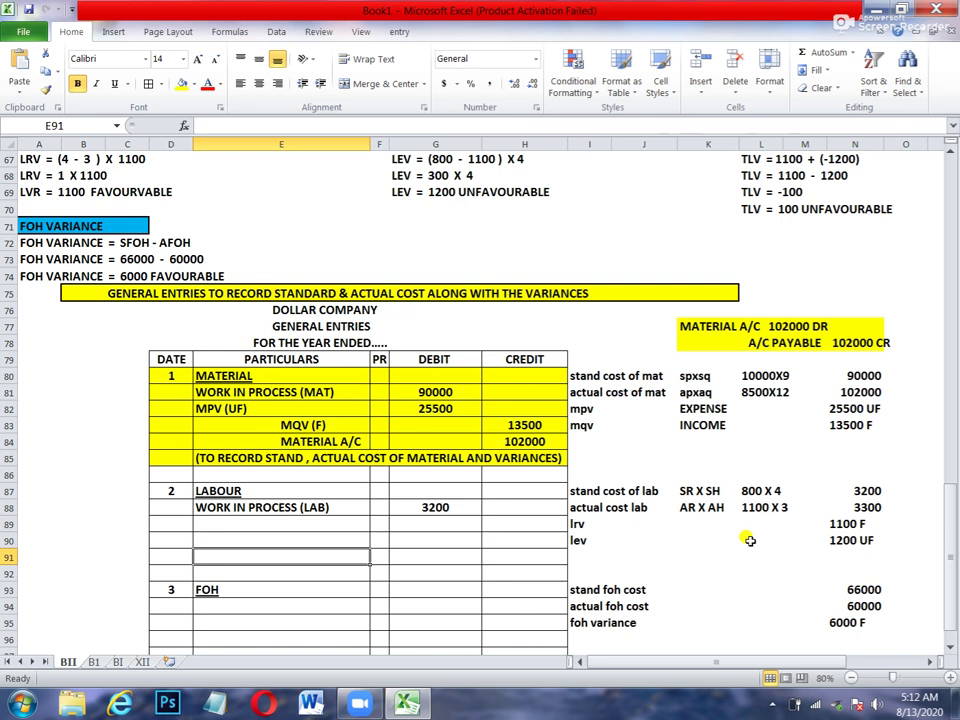
pyautogui.write('ACCRUED PAY')
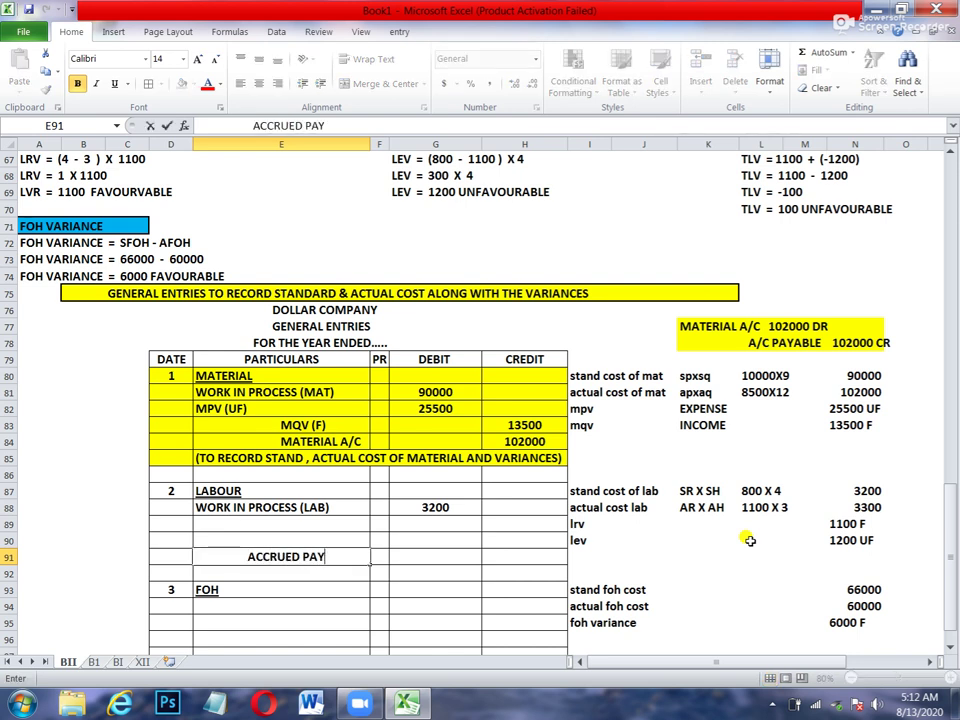
pyautogui.write('ROLL')
pyautogui.press('Right')
pyautogui.press('Right')
pyautogui.press('Right')
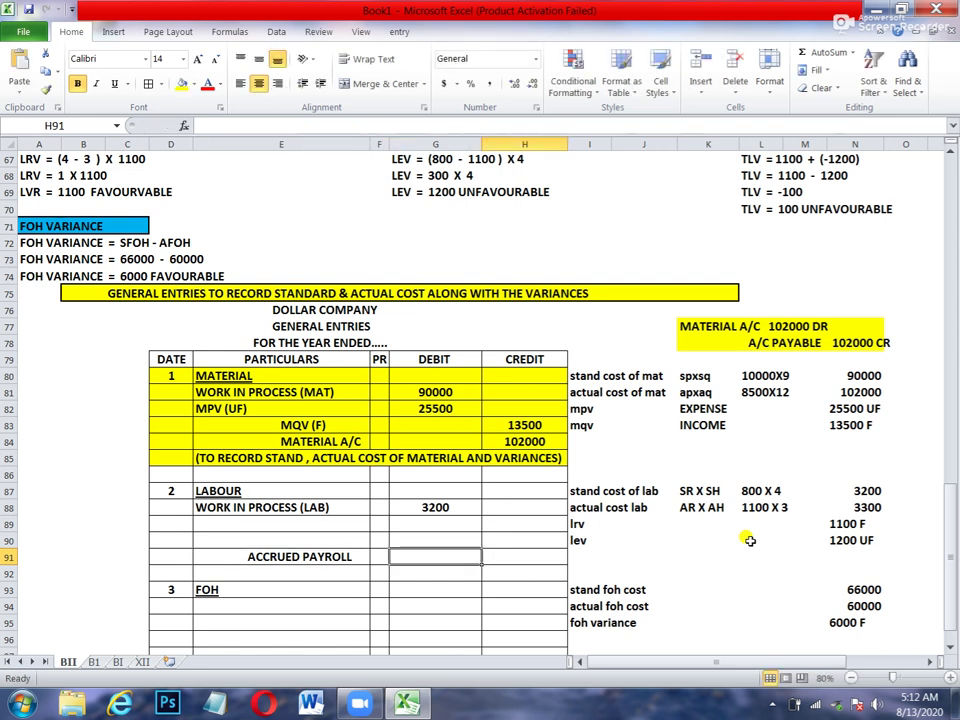
pyautogui.write('3300')
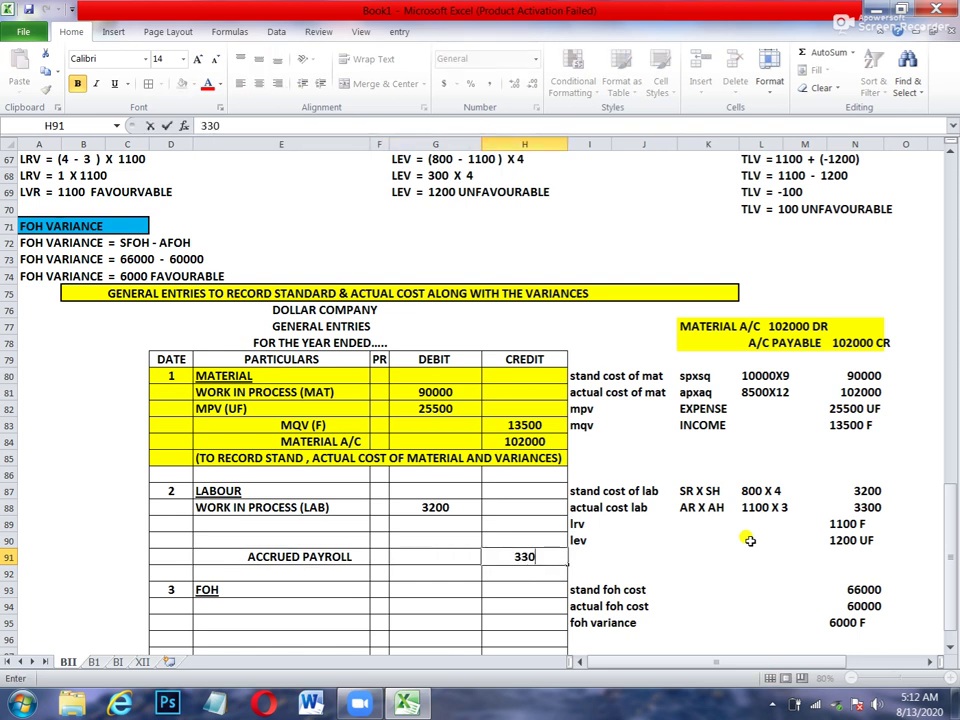
pyautogui.press('Return')
pyautogui.press('Up')
pyautogui.press('Up')
pyautogui.press('Up')
pyautogui.press('Up')
pyautogui.press('Right')
pyautogui.press('Right')
pyautogui.press('Right')
pyautogui.press('Down')
pyautogui.press('Down')
pyautogui.press('Down')
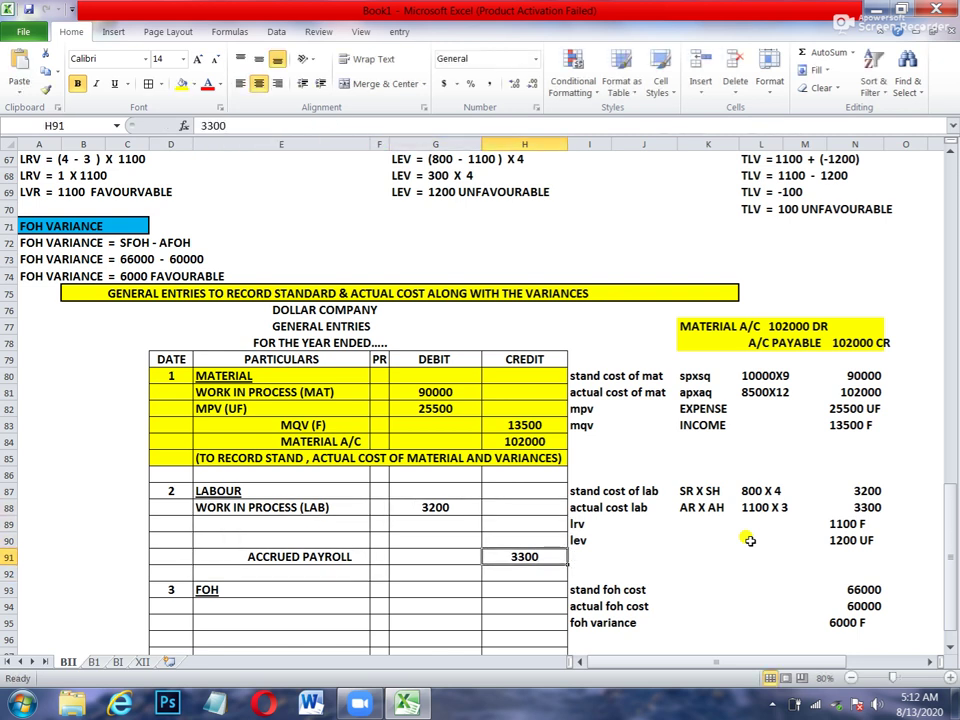
pyautogui.press('Up')
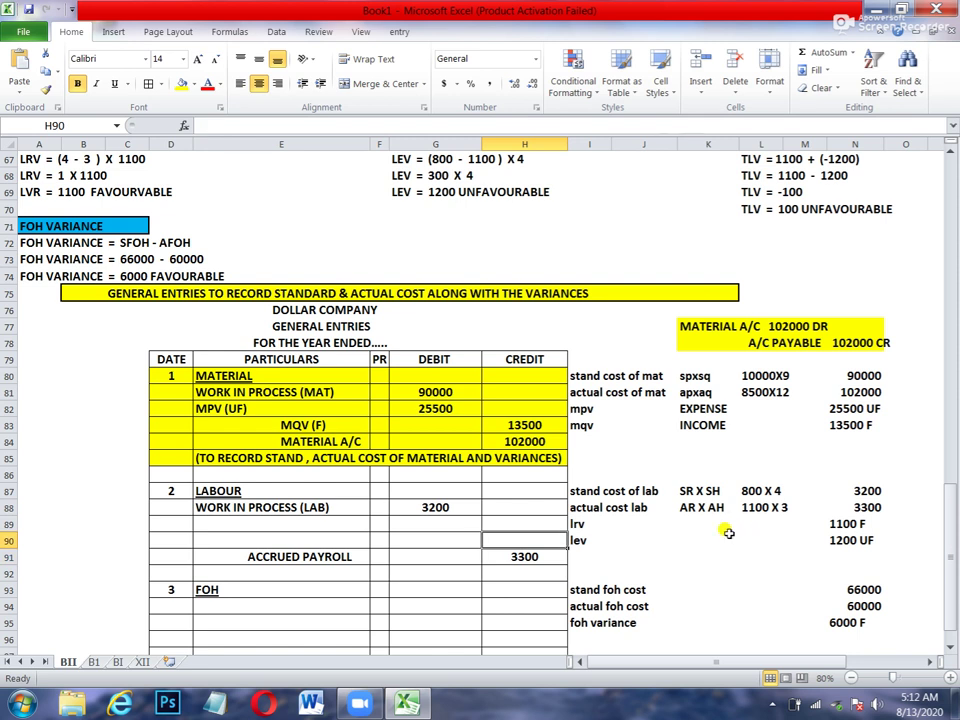
# Classify the labour variances in the working notes, entering "INCOME" for lrv in K89 and "EXPENSE" for lev in K90
pyautogui.click(710, 526)
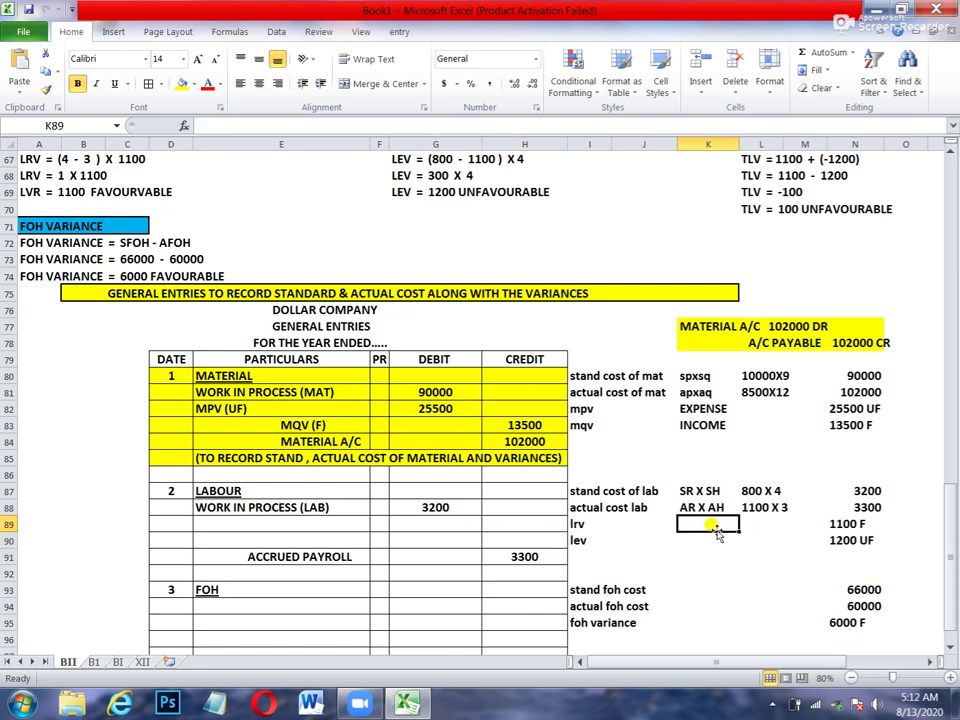
pyautogui.write('INCOME')
pyautogui.press('Return')
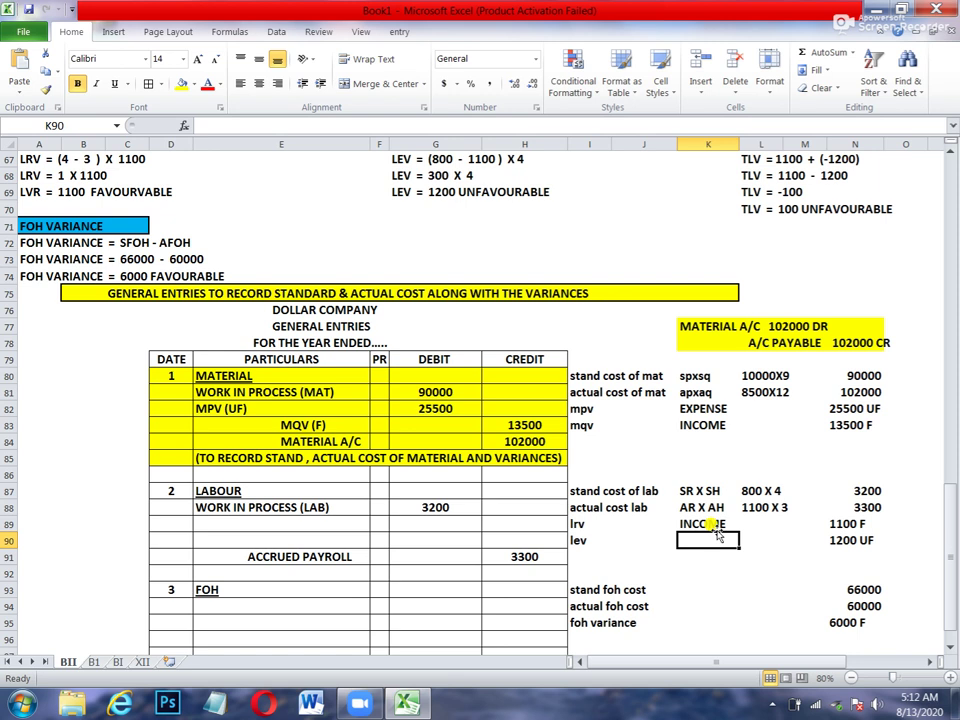
pyautogui.write('EXPENSE')
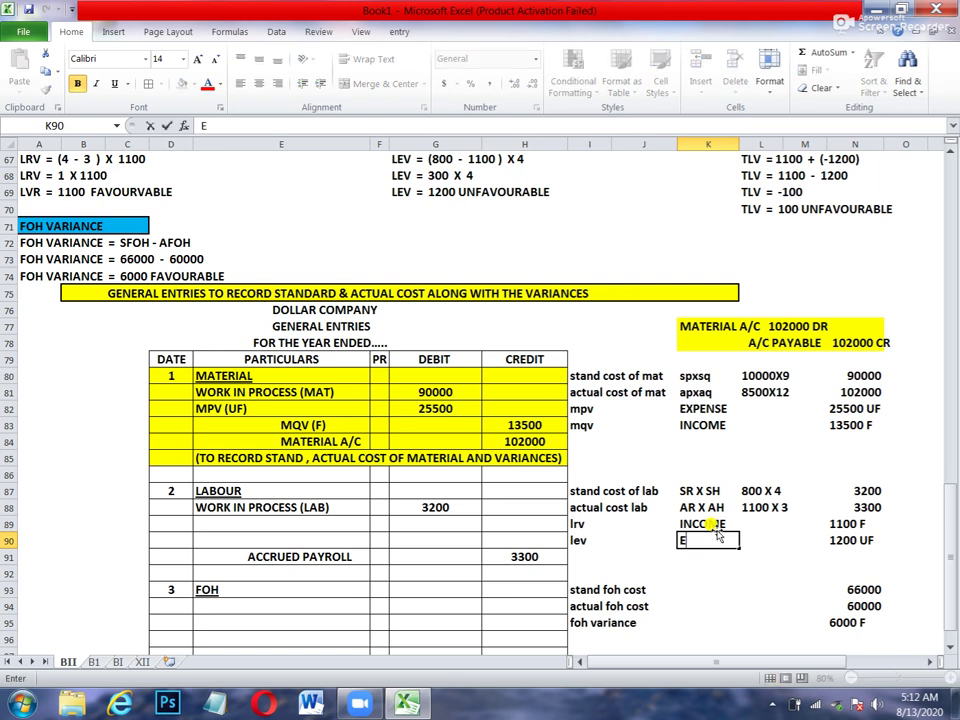
pyautogui.press('Return')
# Credit the favourable labour rate variance, entering an indented "LRV (F)" in E90 and 1100 in H90
pyautogui.press('Up')
pyautogui.press('Left')
pyautogui.press('Left')
pyautogui.press('Left')
pyautogui.press('Left')
pyautogui.press('Left')
pyautogui.press('Left')
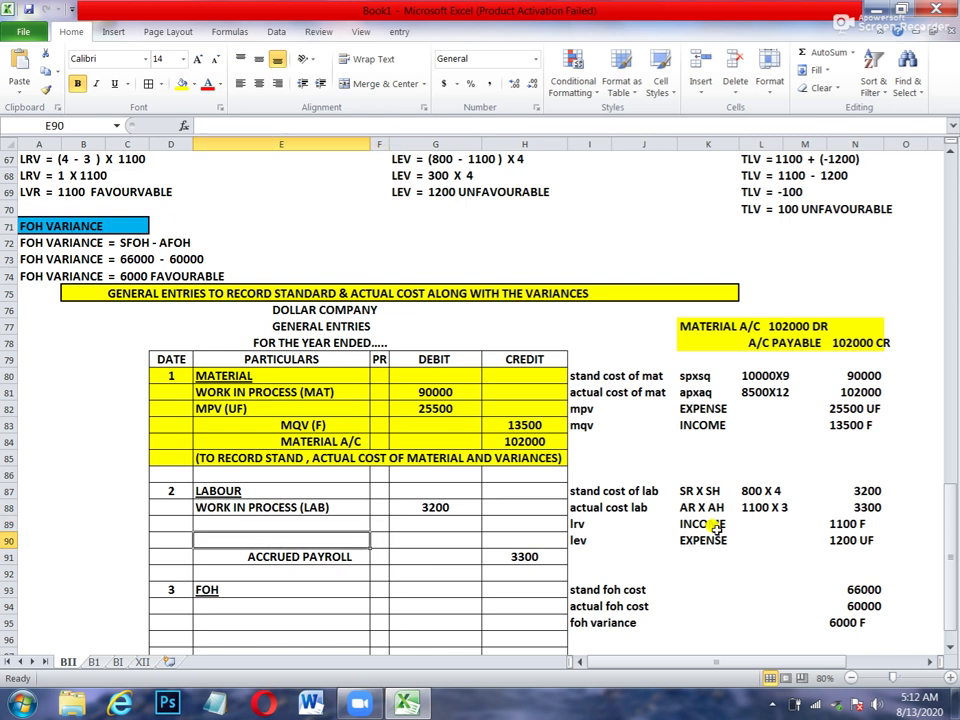
pyautogui.write('LRV')
pyautogui.press('Right')
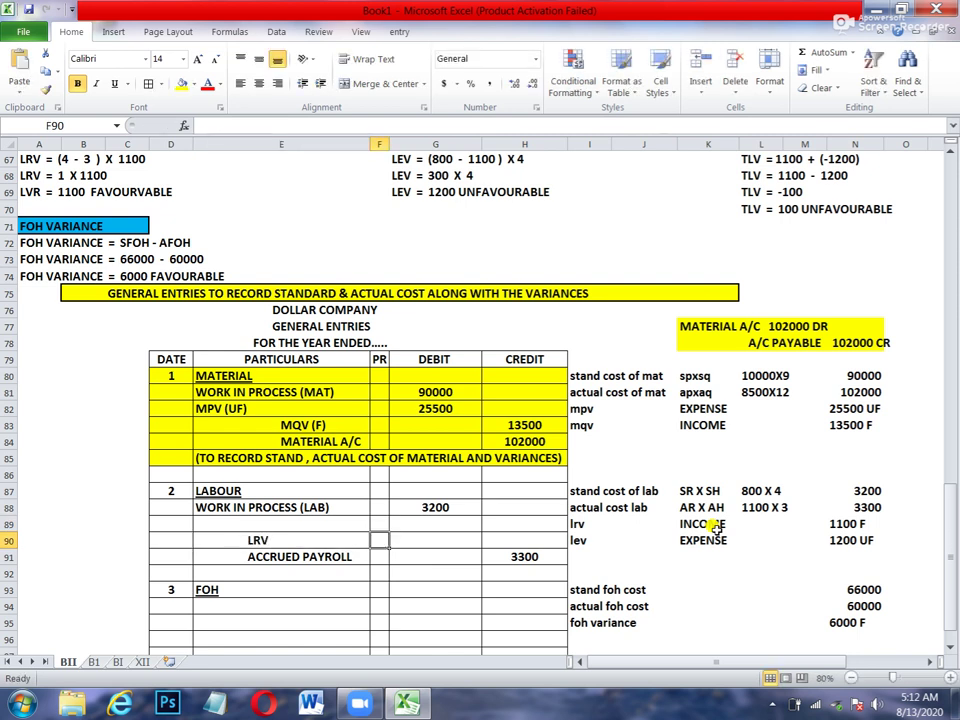
pyautogui.press('Left')
pyautogui.press('F2')
pyautogui.write('(F')
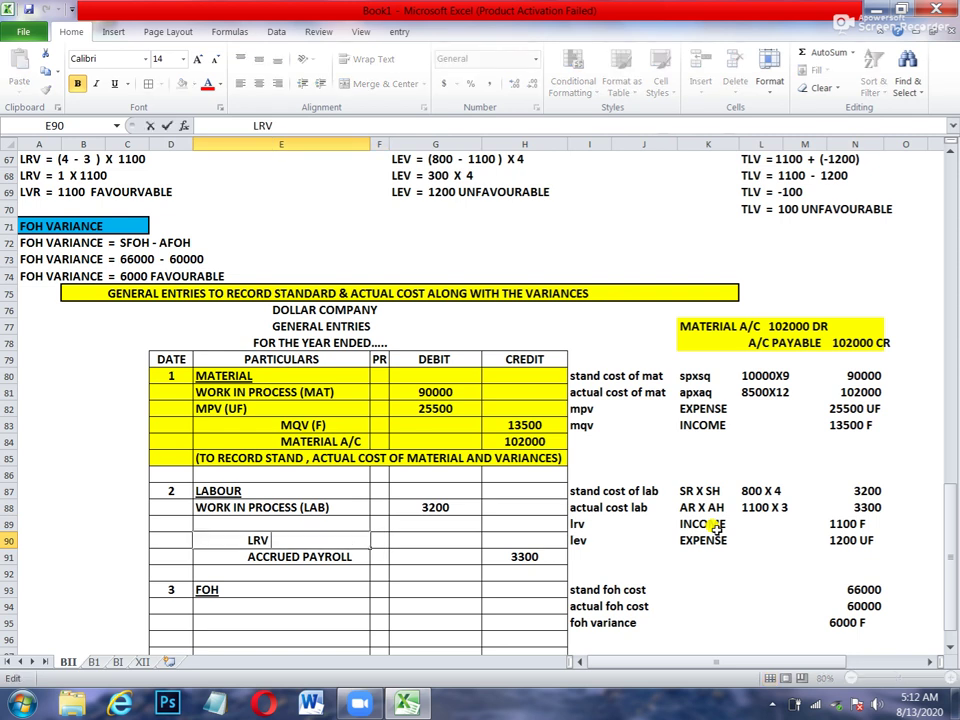
pyautogui.write(')')
pyautogui.press('Tab')
pyautogui.press('Tab')
pyautogui.press('Tab')
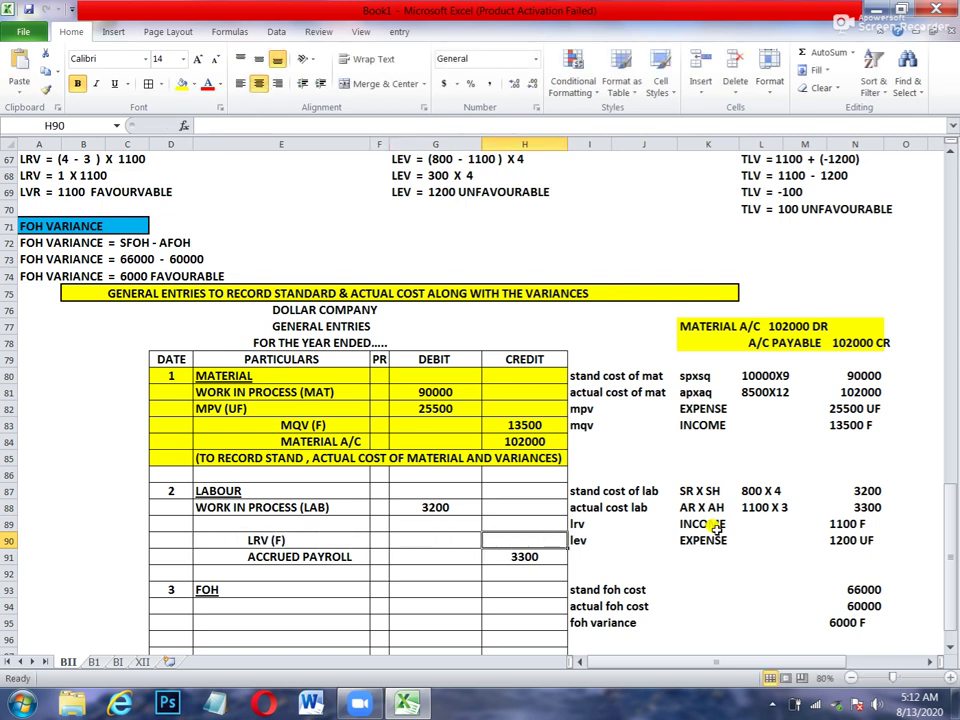
pyautogui.write('11000')
pyautogui.press('BackSpace')
pyautogui.press('Up')
# Debit the unfavourable labour efficiency variance, entering "LEV (UF)" in E89 and 1200 in G89
pyautogui.press('Left')
pyautogui.press('Up')
pyautogui.press('Down')
pyautogui.press('Left')
pyautogui.press('Left')
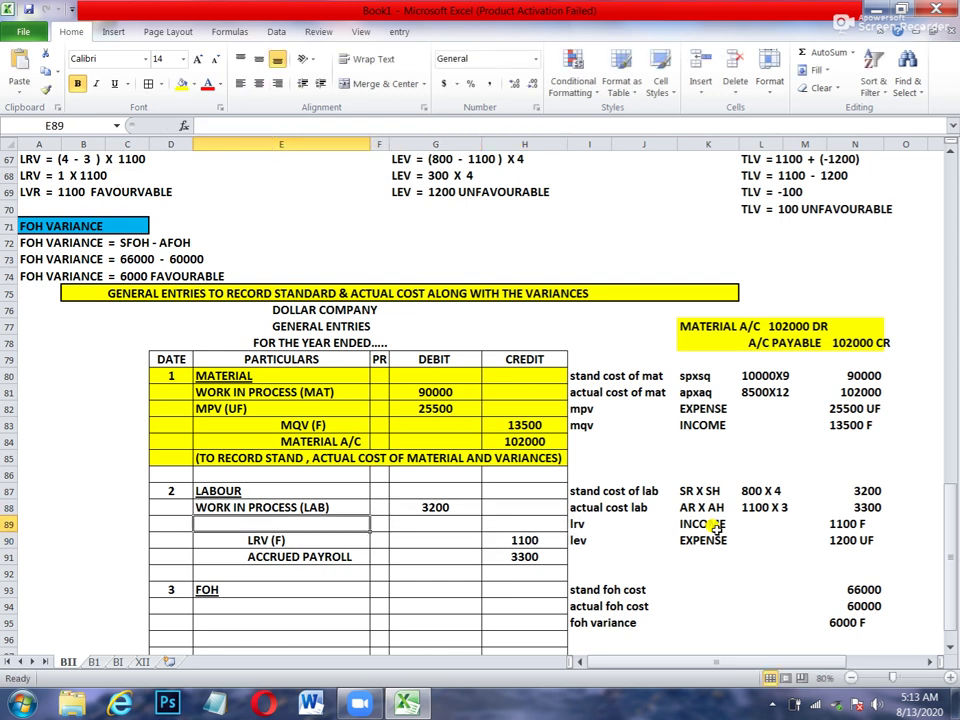
pyautogui.write('LEV')
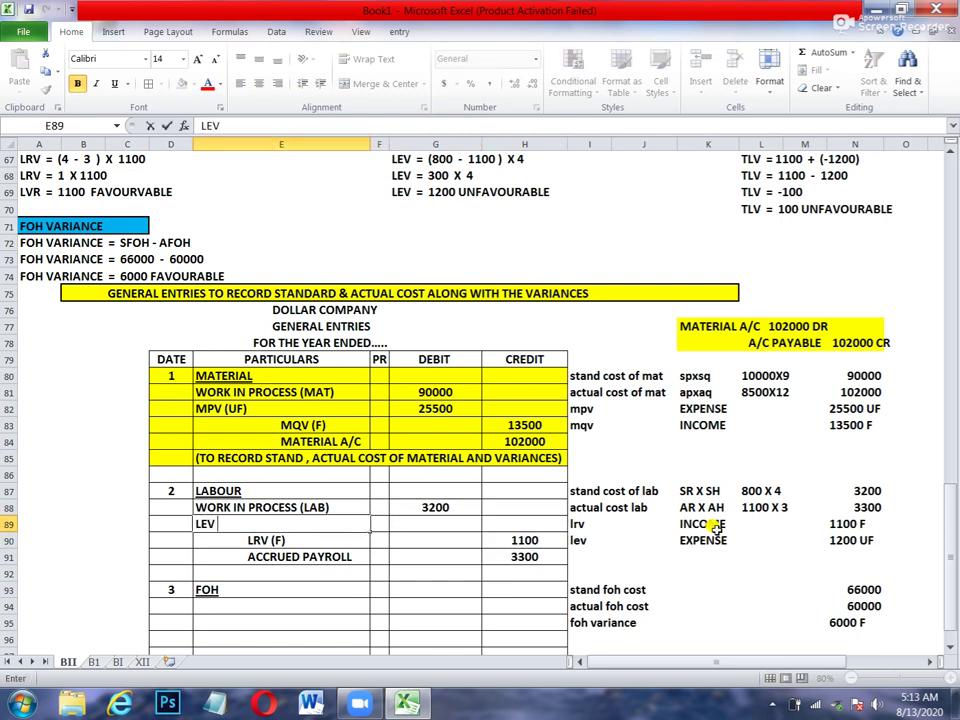
pyautogui.write(' (UF)')
pyautogui.press('Right')
pyautogui.press('Right')
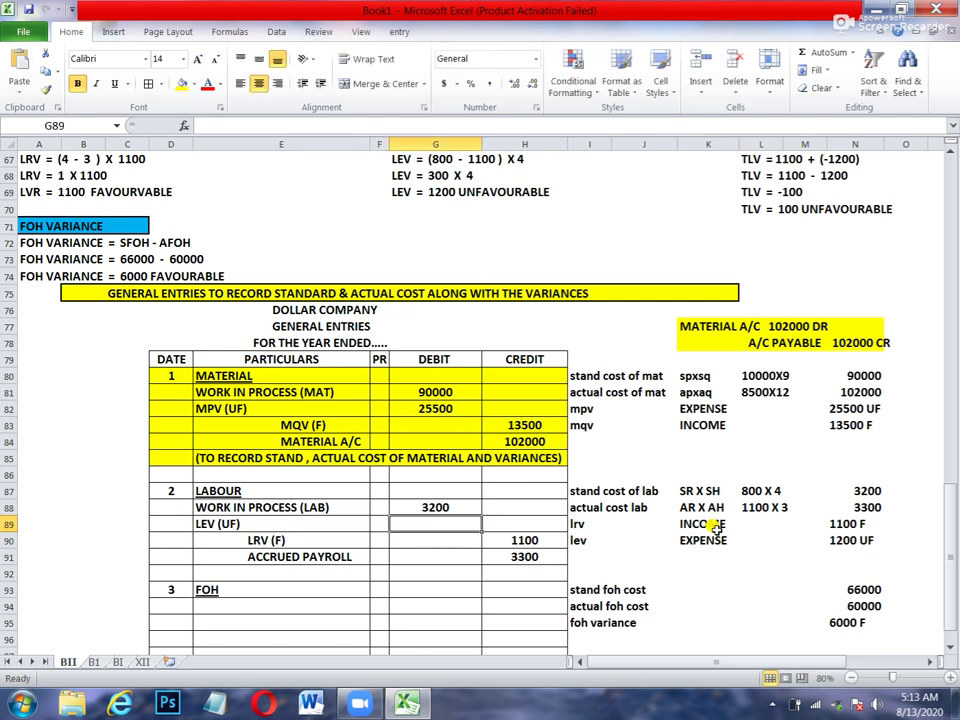
pyautogui.write('1200')
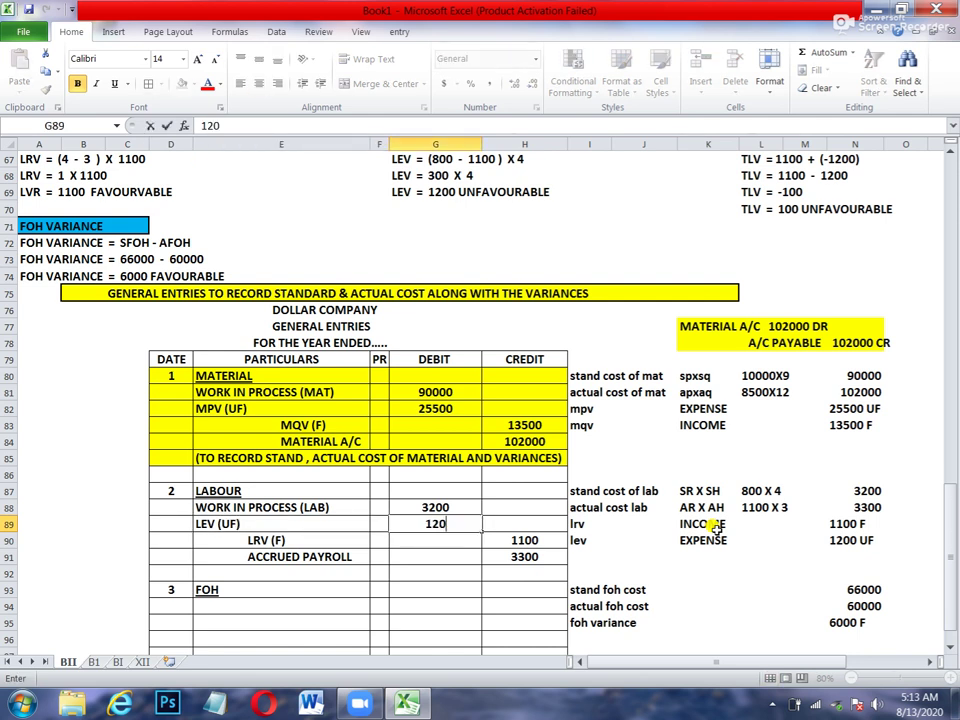
pyautogui.press('Return')
# Copy the material narration row D85:H85 to row 92, directly below the labour entry
pyautogui.press('Up')
pyautogui.press('Up')
pyautogui.press('Up')
pyautogui.press('Up')
pyautogui.press('Up')
pyautogui.press('Left')
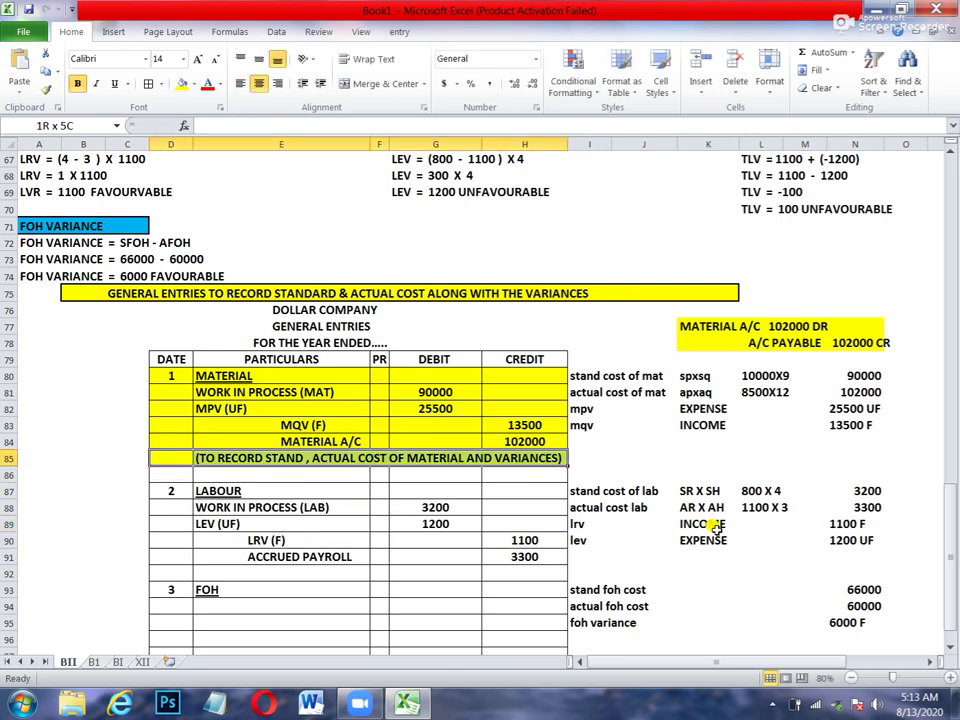
pyautogui.hotkey('ctrl', 'c')
pyautogui.press('Down')
pyautogui.press('Down')
pyautogui.press('Down')
pyautogui.press('Down')
pyautogui.press('Down')
pyautogui.press('Down')
pyautogui.press('Down')
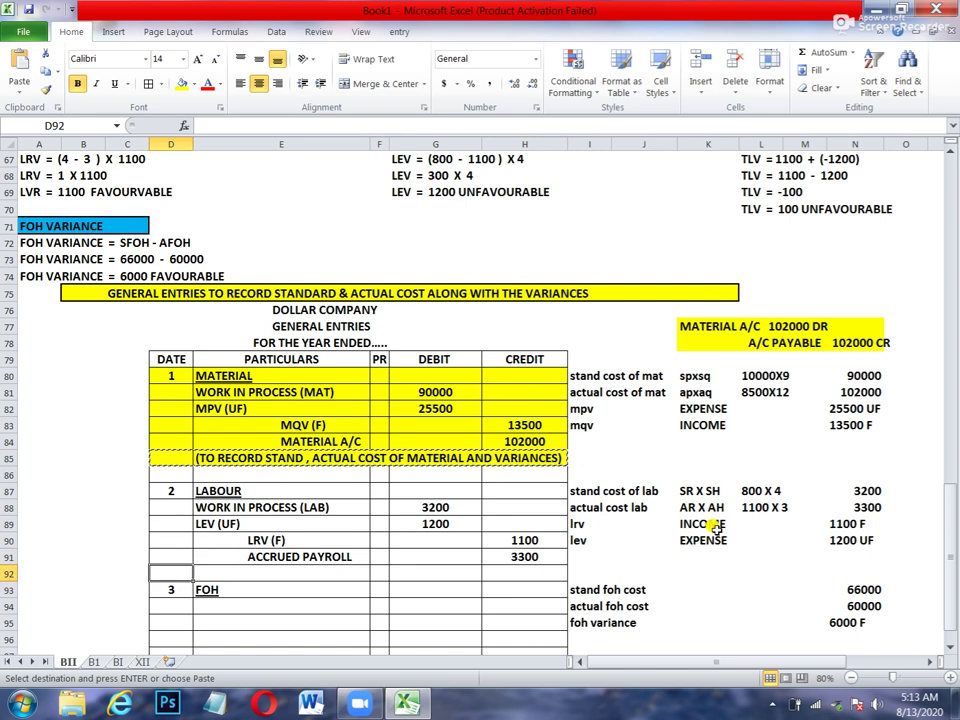
pyautogui.press('Return')
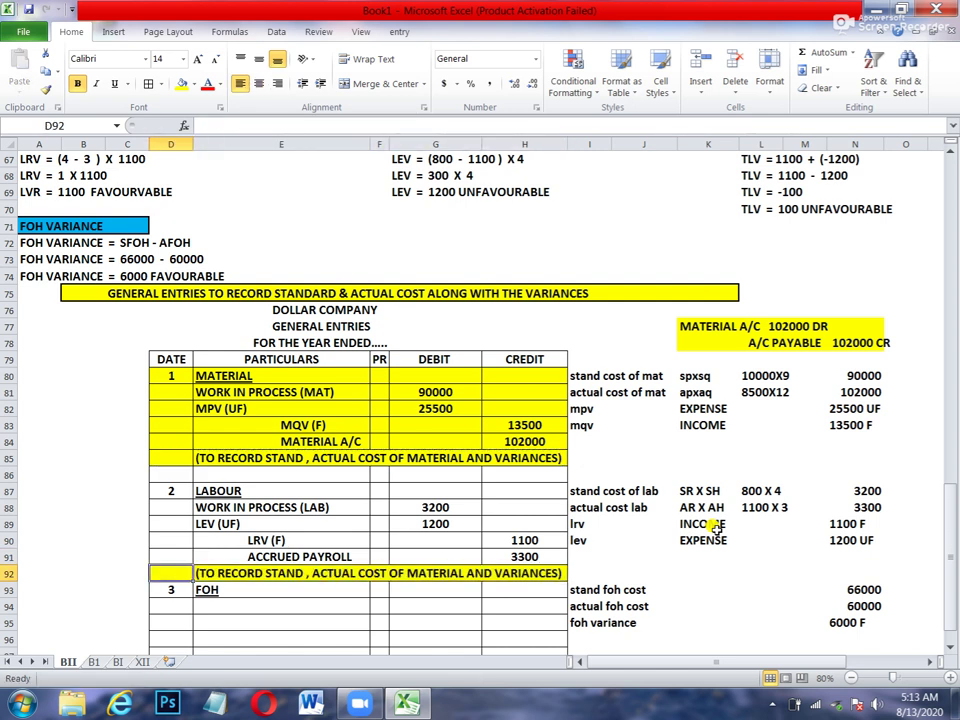
# Replace "MATERIAL" with "LABOUR" in the copied narration in E92
pyautogui.press('Right')
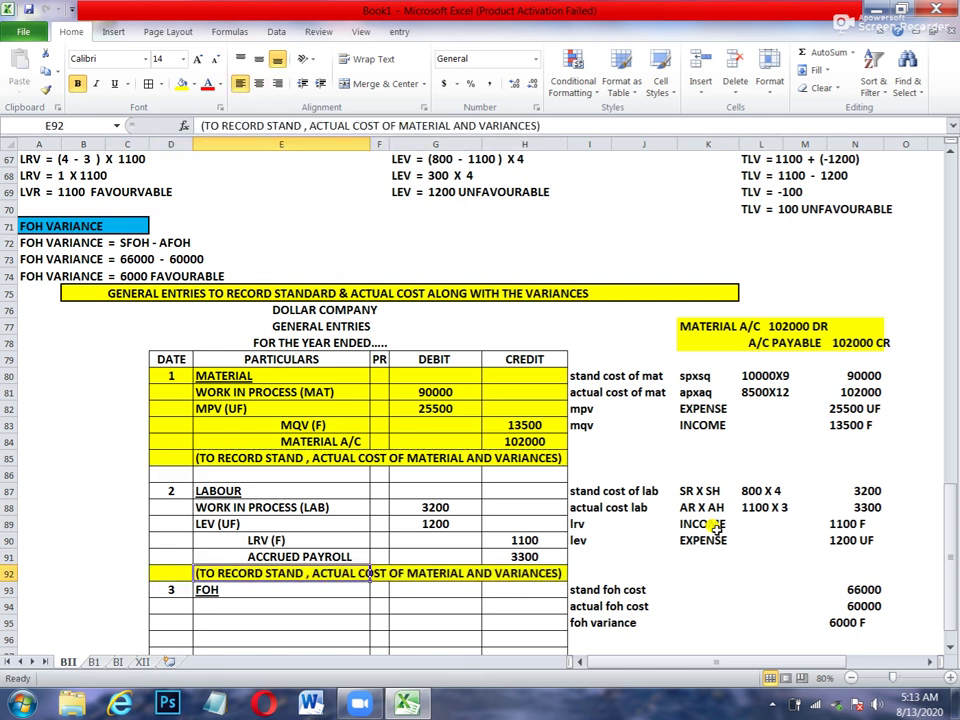
pyautogui.press('F2')
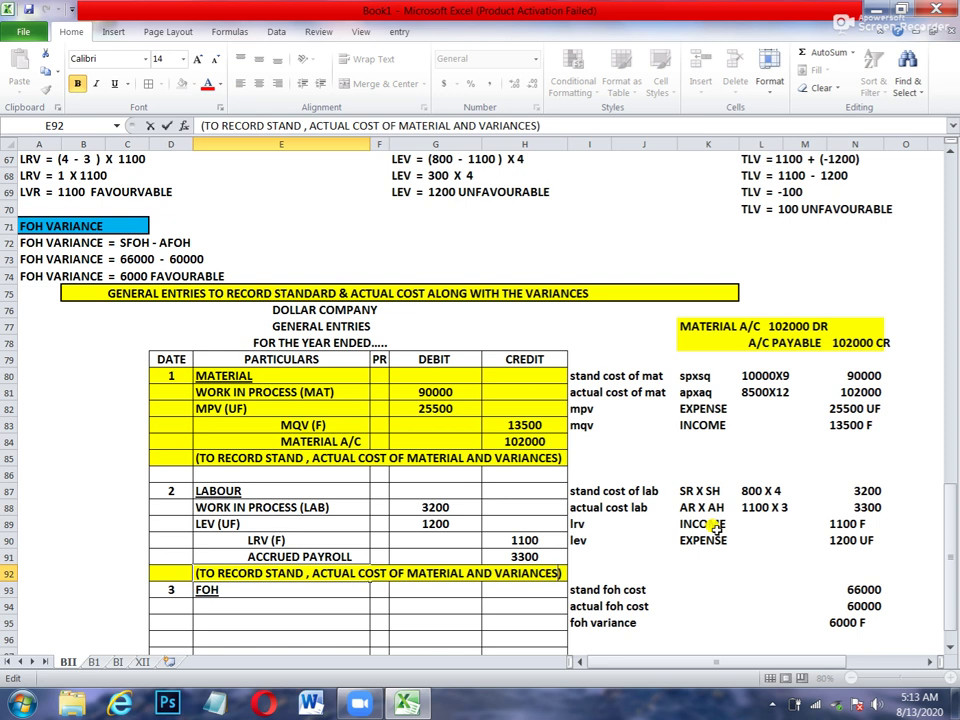
pyautogui.press('BackSpace')
pyautogui.press('BackSpace')
pyautogui.press('BackSpace')
pyautogui.press('BackSpace')
pyautogui.press('BackSpace')
pyautogui.press('BackSpace')
pyautogui.press('BackSpace')
pyautogui.press('BackSpace')
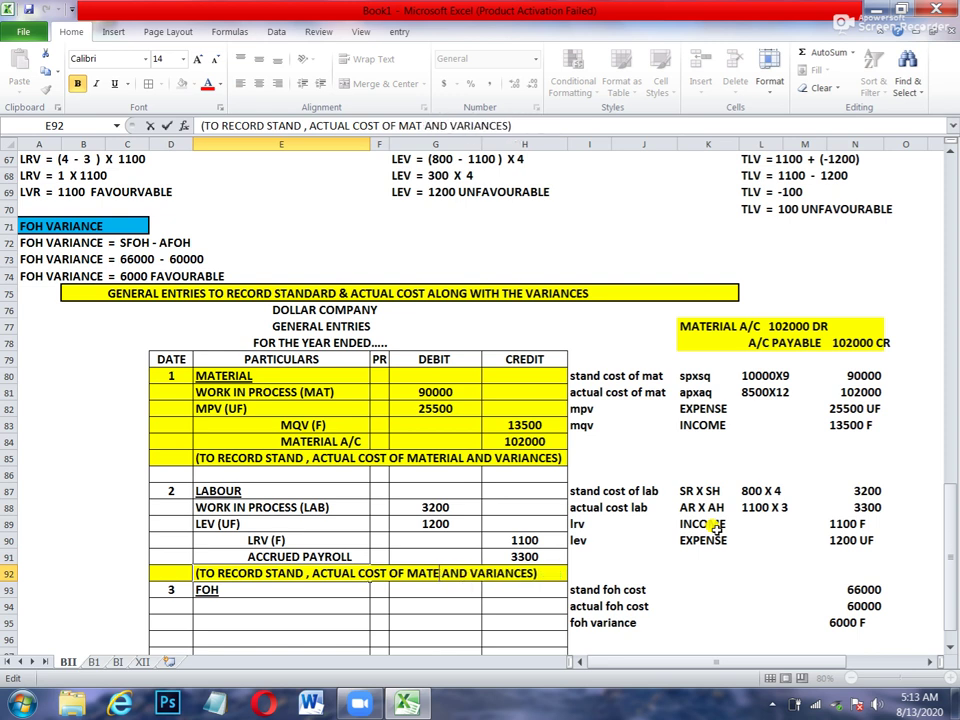
pyautogui.write('LABOUR')
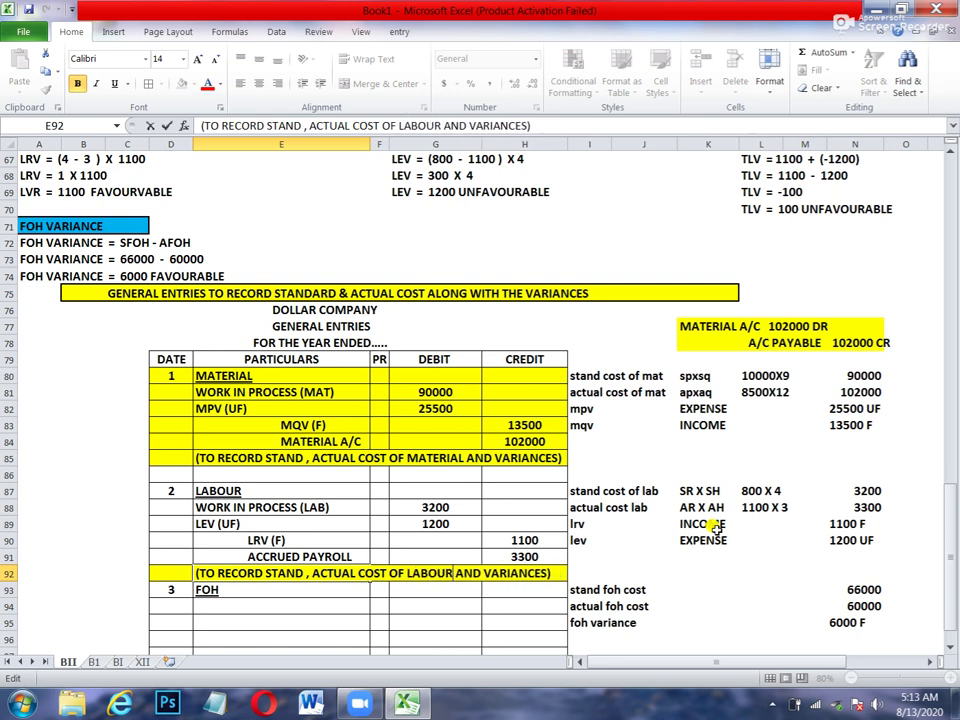
# Check the labour debits in G88:G89 against the credits in H90:H91, and fill the labour entry D87:H92 with standard orange
pyautogui.press('Return')
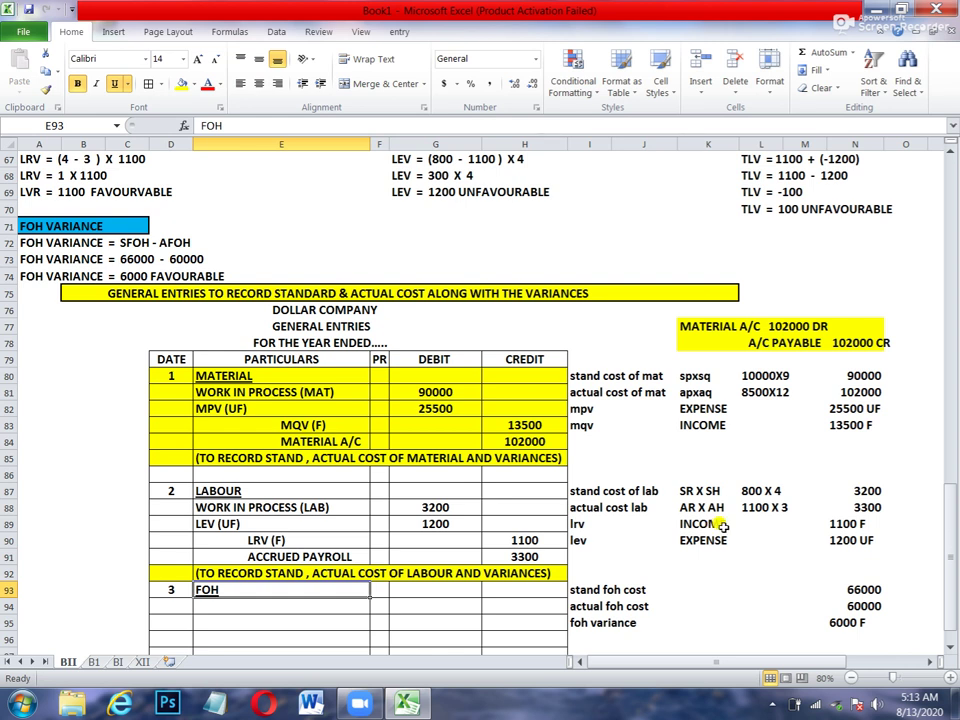
pyautogui.moveTo(446, 507); pyautogui.dragTo(449, 522)
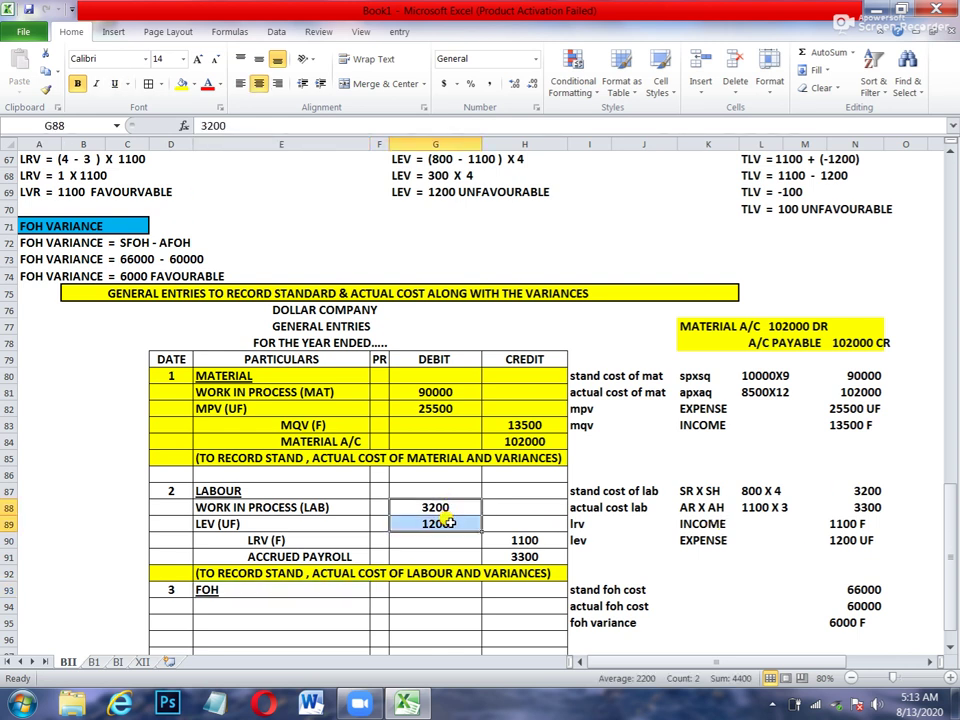
pyautogui.click(508, 540)
pyautogui.moveTo(508, 540); pyautogui.dragTo(514, 553)
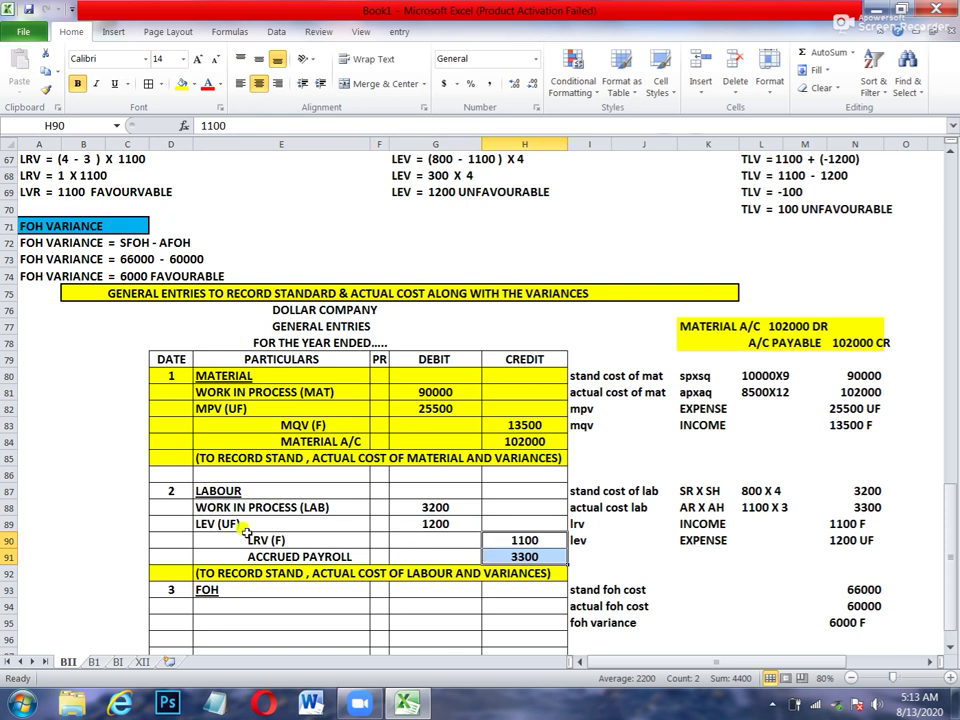
pyautogui.moveTo(168, 490); pyautogui.dragTo(514, 572)
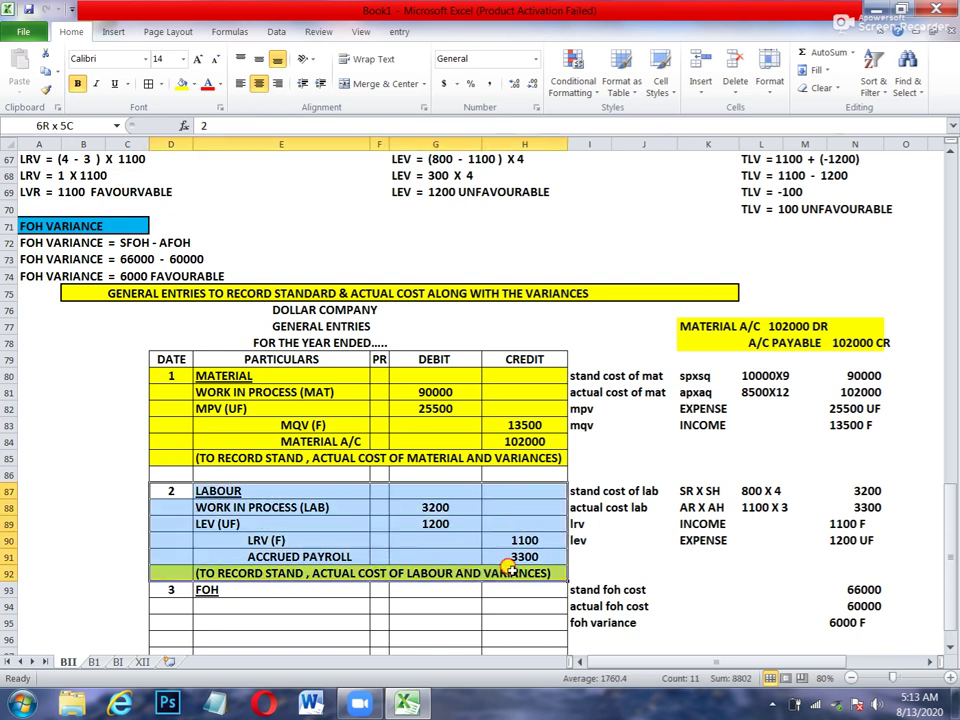
pyautogui.click(196, 86)
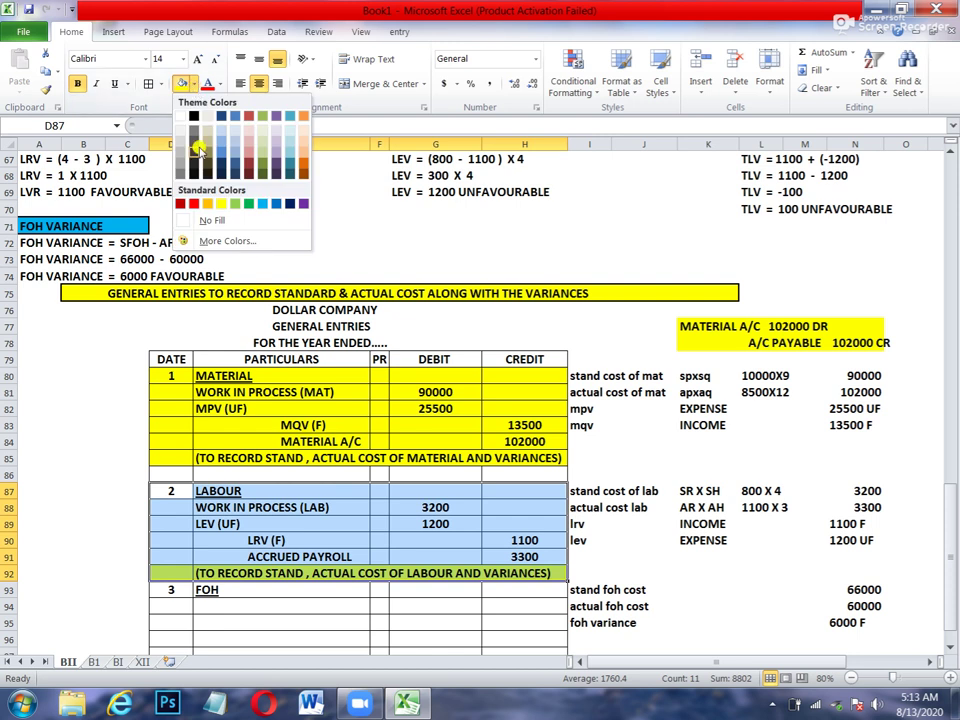
pyautogui.click(208, 202)
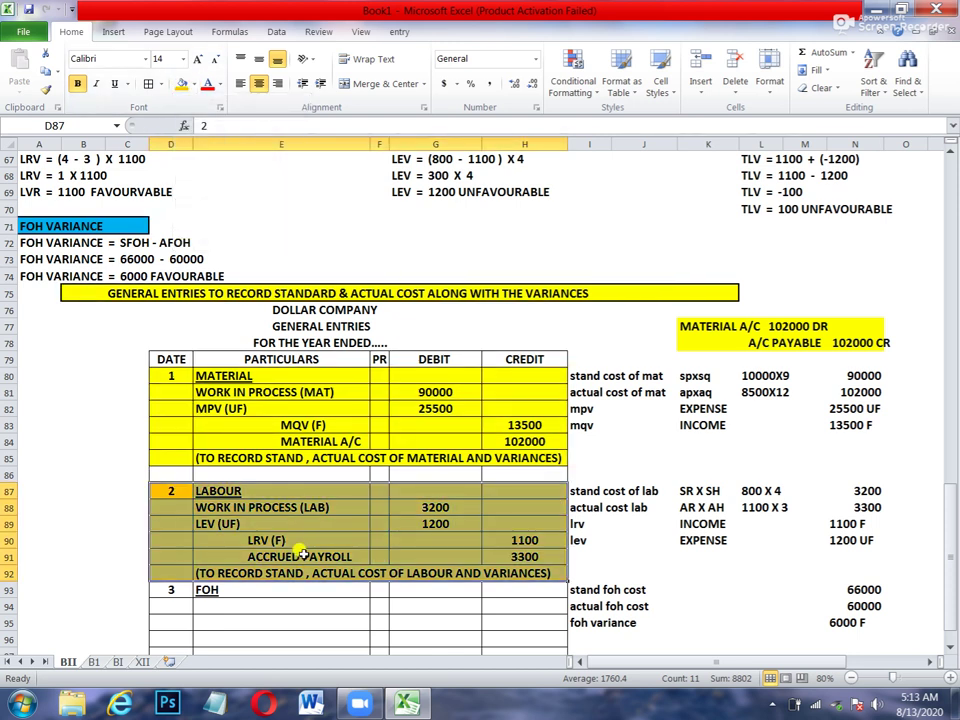
# Shift the entry number 3 and its FOH heading down from row 93 to row 94, leaving D93:E93 blank
pyautogui.click(275, 602)
pyautogui.click(174, 589)
pyautogui.write('3')
pyautogui.moveTo(174, 589); pyautogui.dragTo(205, 590)
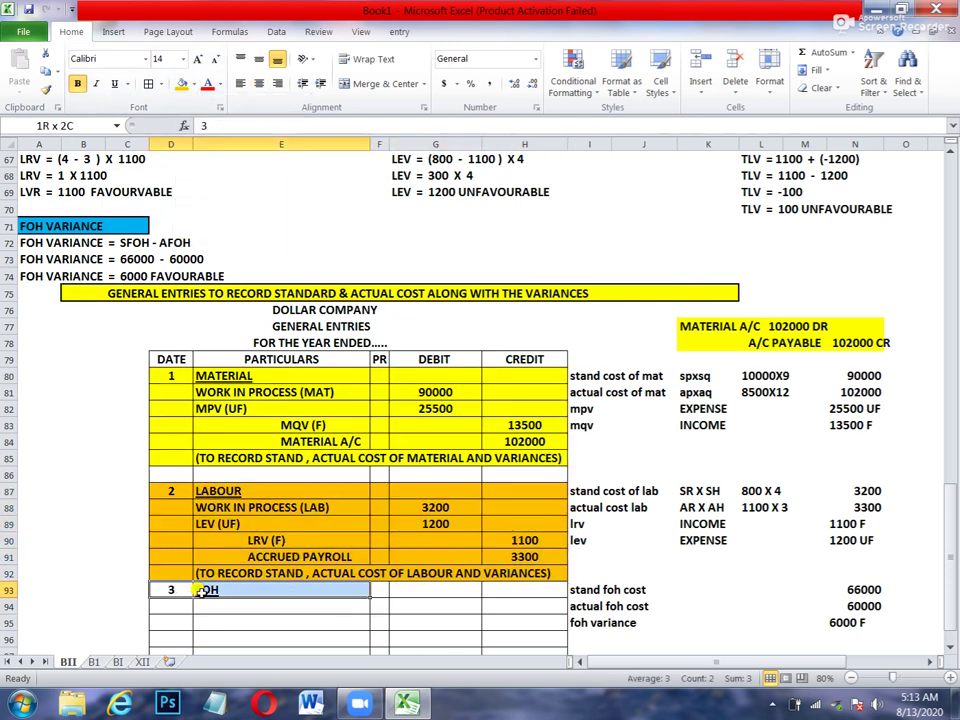
pyautogui.hotkey('ctrl', 'c')
pyautogui.press('Down')
pyautogui.press('Return')
pyautogui.press('Up')
pyautogui.hotkey('shift', 'Right')
pyautogui.press('Delete')
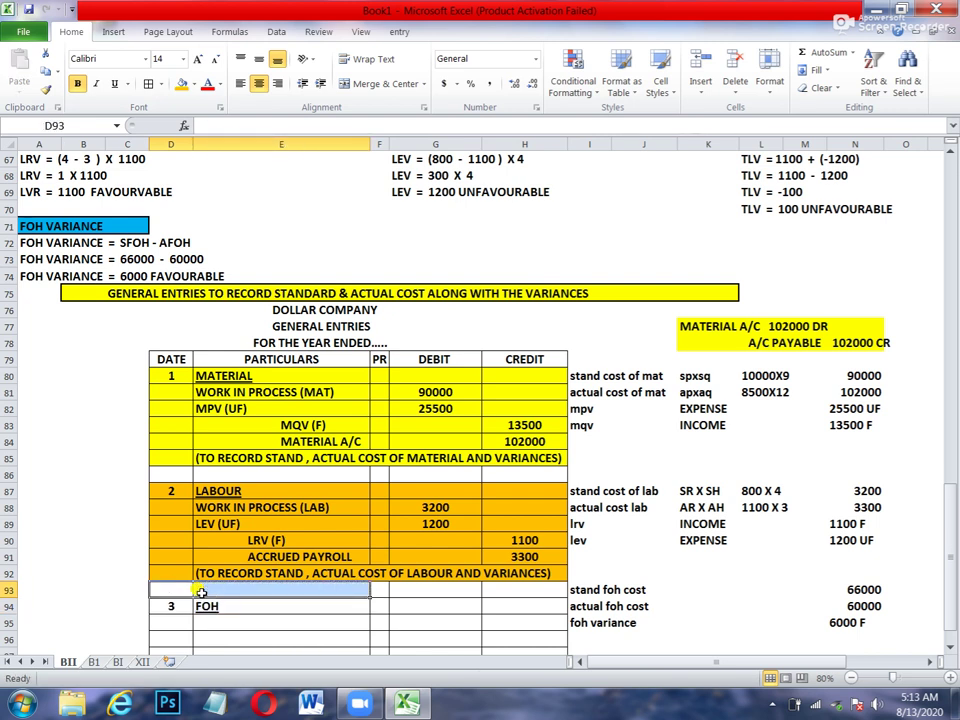
# Debit the standard overhead cost below the FOH heading, entering "WORK IN PROCESS (FOH)" in E95 and 66000 in G95
pyautogui.press('Down')
pyautogui.press('Down')
pyautogui.press('Down')
pyautogui.press('Down')
pyautogui.press('Down')
pyautogui.press('Down')
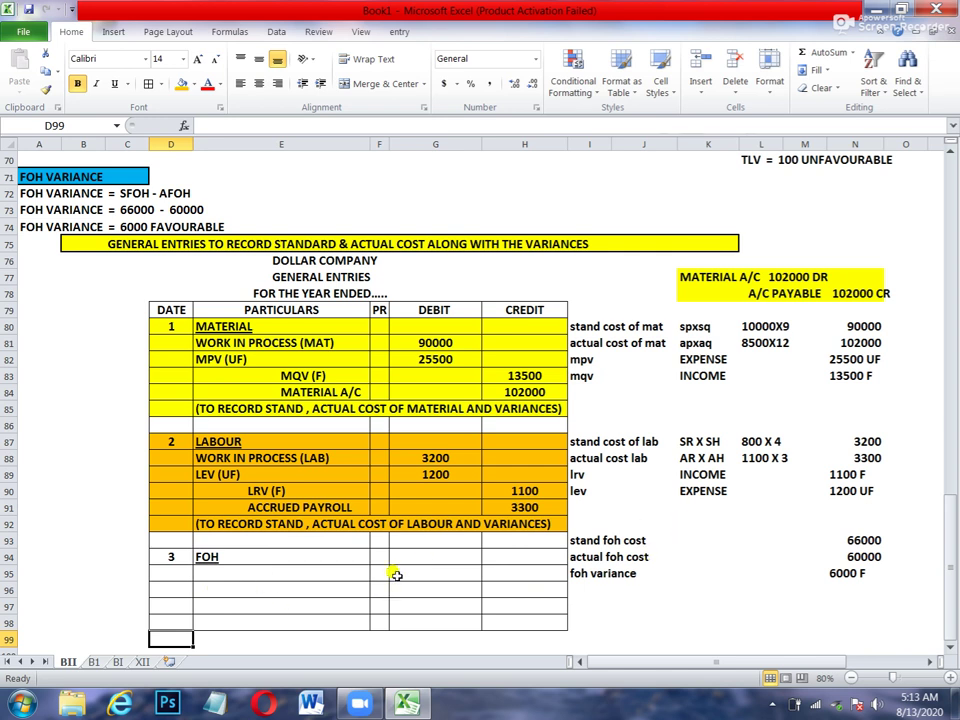
pyautogui.click(304, 573)
pyautogui.write('WOR')
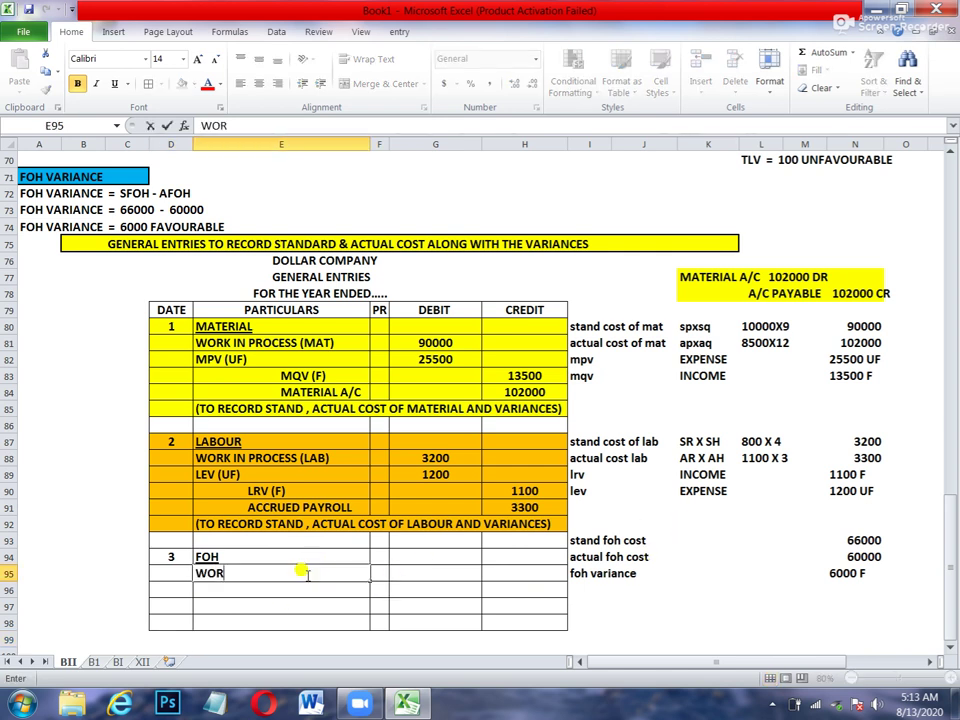
pyautogui.write('K IN PROCESS')
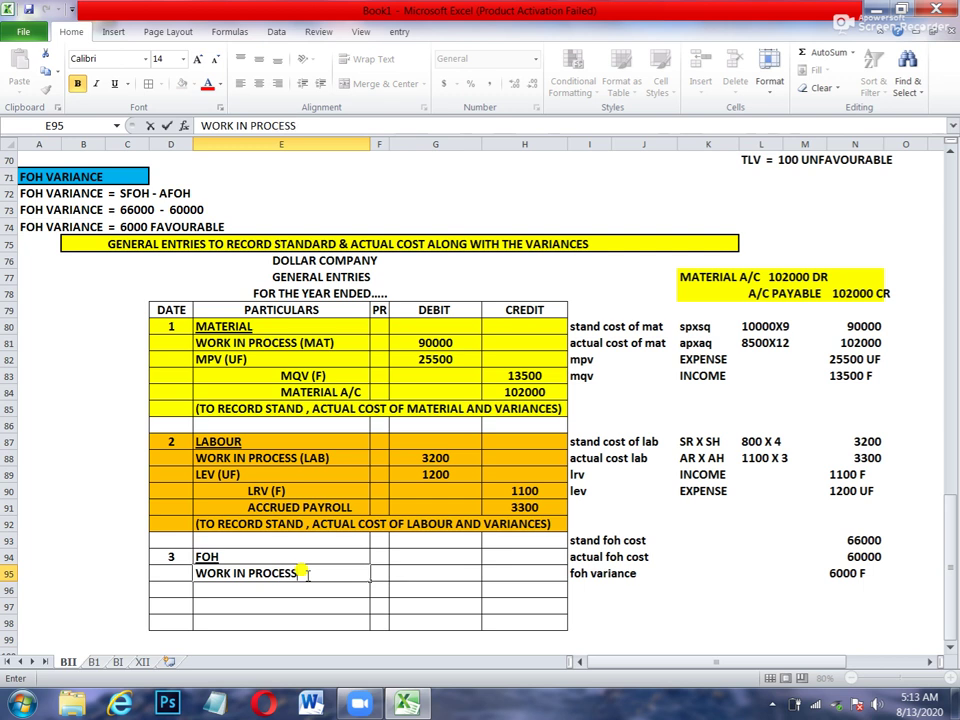
pyautogui.write(' (FOH)')
pyautogui.press('Tab')
pyautogui.press('Tab')
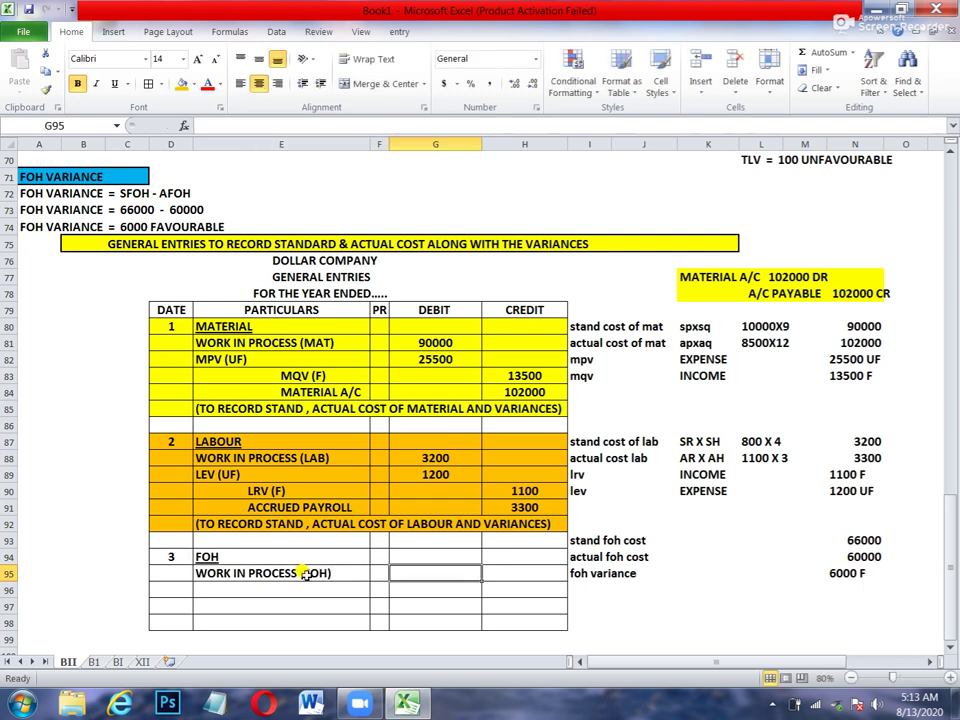
pyautogui.write('66000')
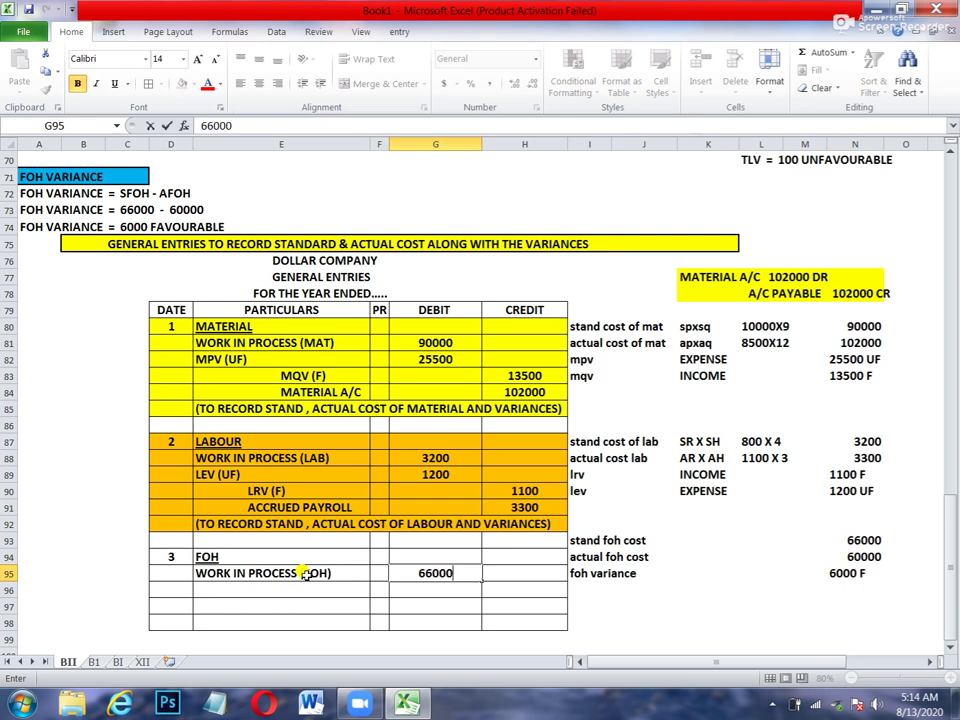
pyautogui.press('Return')
# Credit the actual overhead cost, entering an indented "FOH ACCOUNT" in E97 and 60000 in H97
pyautogui.press('Return')
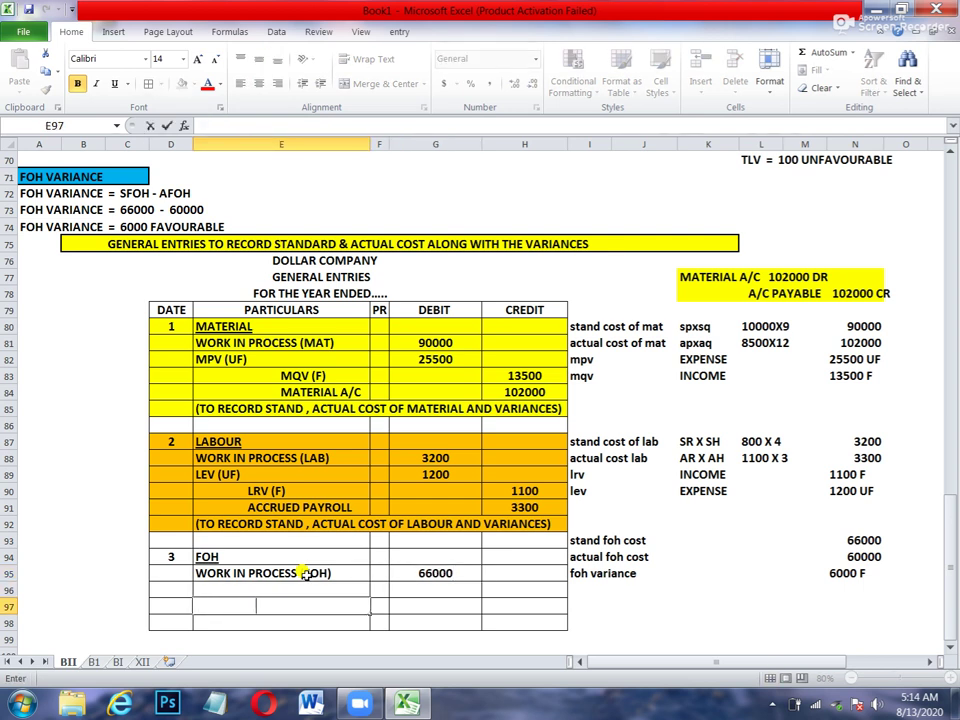
pyautogui.write('FOH ACCOUNT')
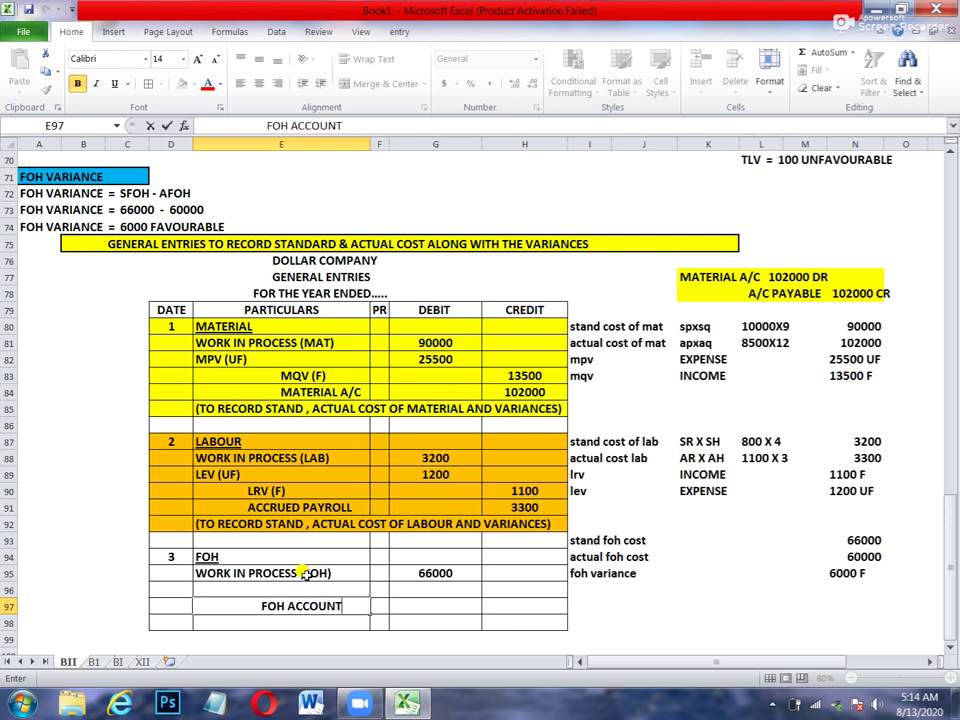
pyautogui.press('Tab')
pyautogui.press('Tab')
pyautogui.press('Tab')
pyautogui.write('600000')
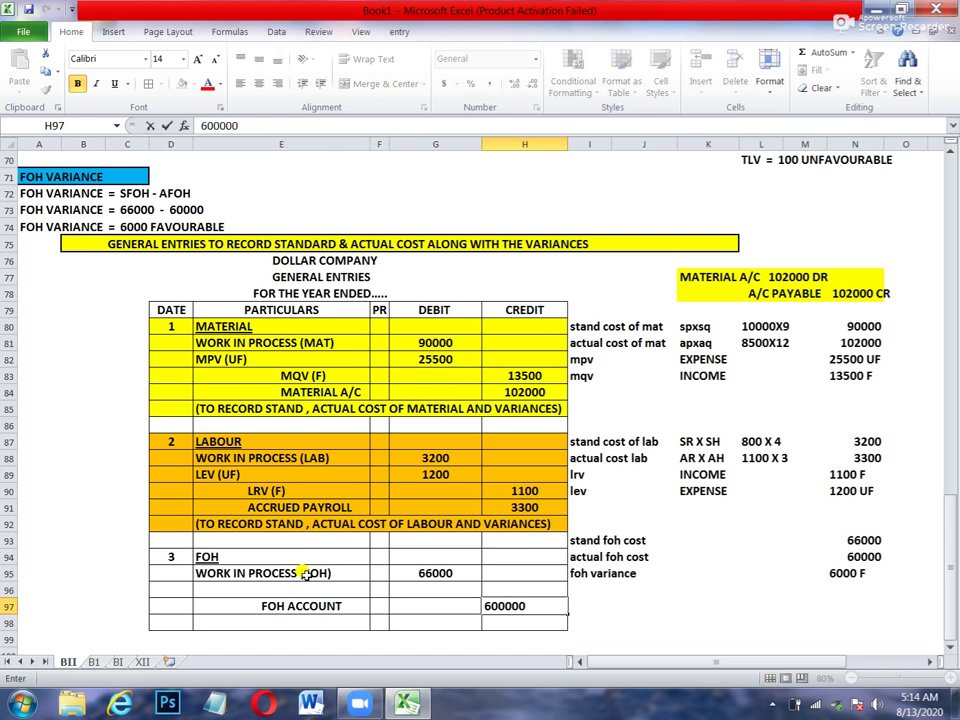
pyautogui.press('BackSpace')
pyautogui.press('Return')
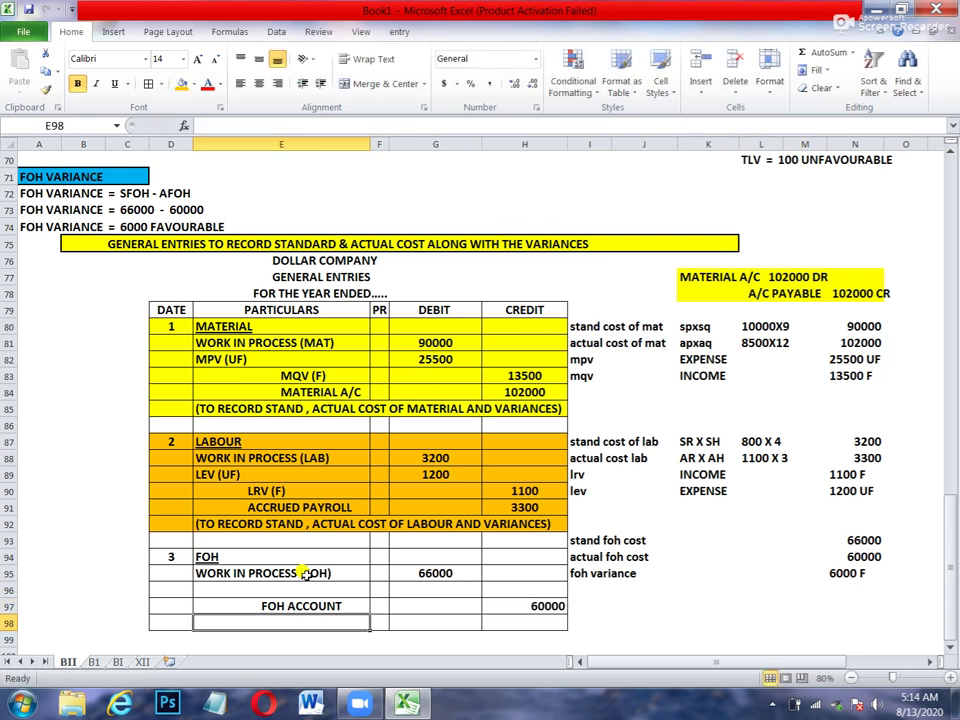
# Note the actual overhead entry beside the journal, with "FOH ACCOUNT DR" in J97 and an indented "CASH / PAYABLE CR" in J98
pyautogui.press('Tab')
pyautogui.press('Tab')
pyautogui.press('Tab')
pyautogui.press('Tab')
pyautogui.press('Tab')
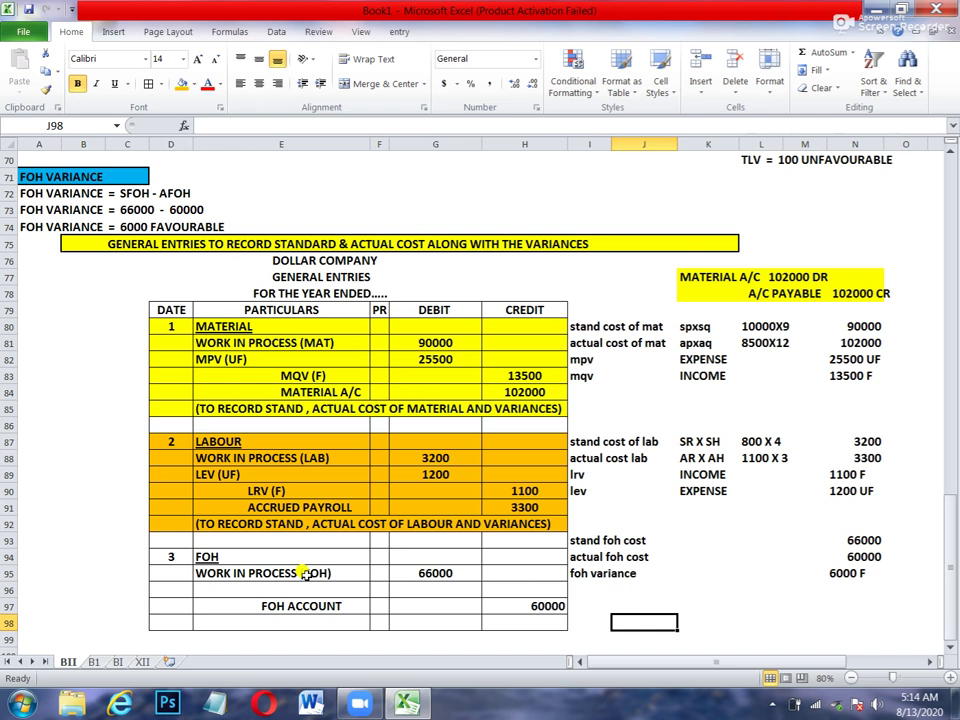
pyautogui.press('Up')
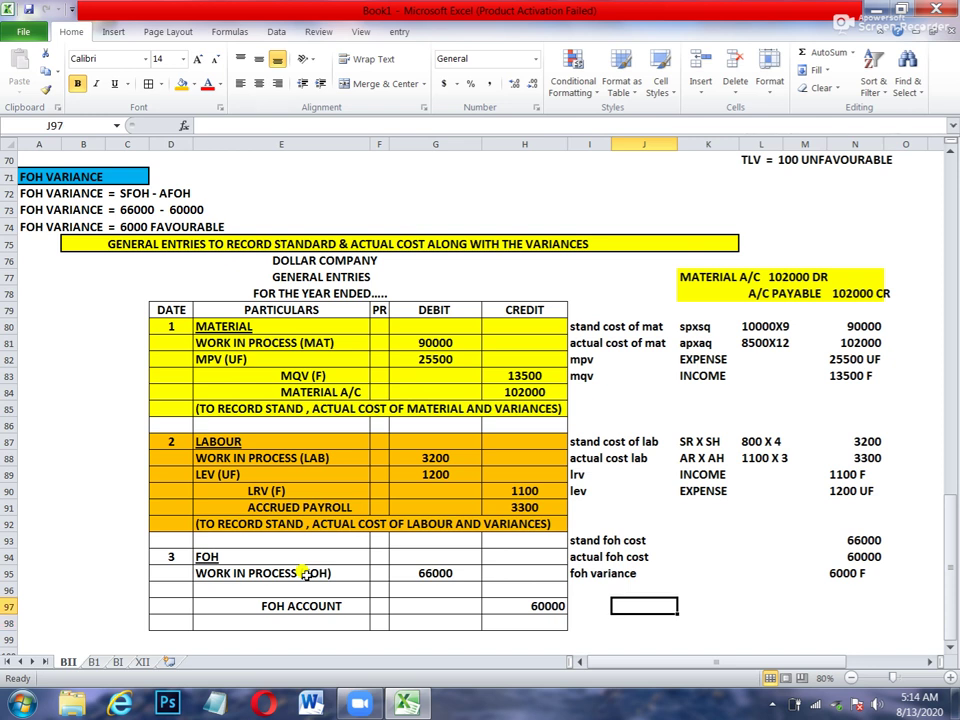
pyautogui.write('FOH ')
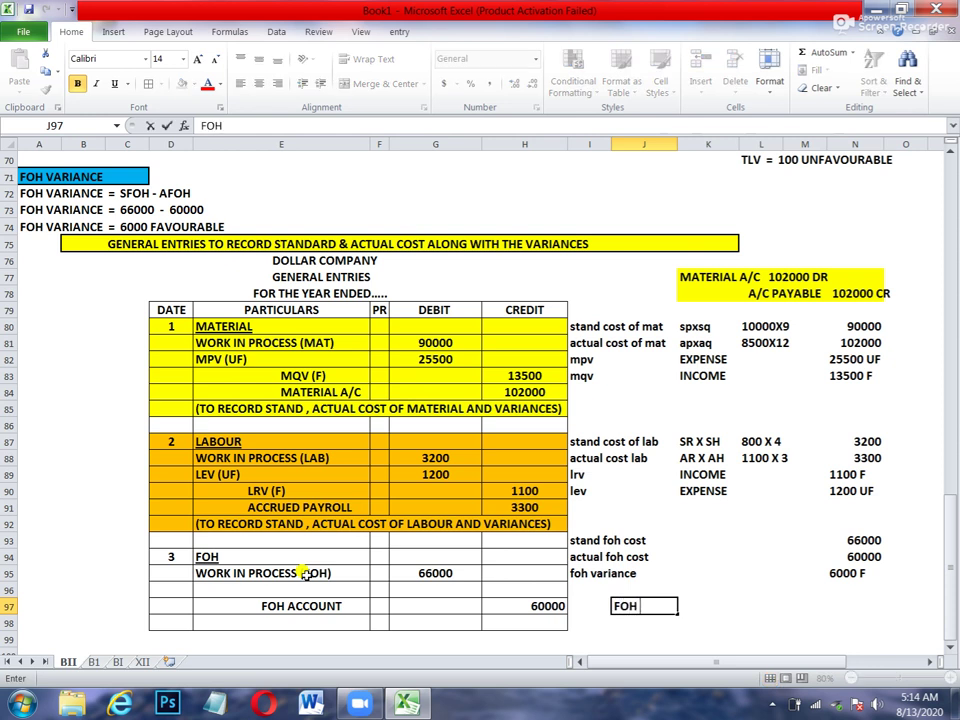
pyautogui.write('ACCOUNT  DR')
pyautogui.press('Return')
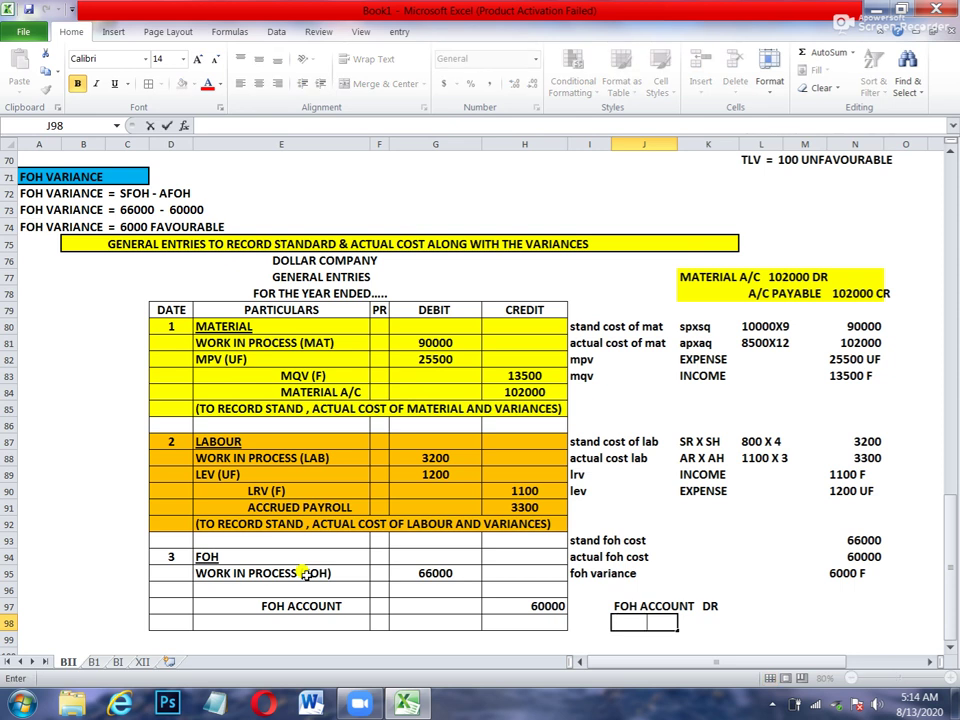
pyautogui.write('CASH / PAYABLE')
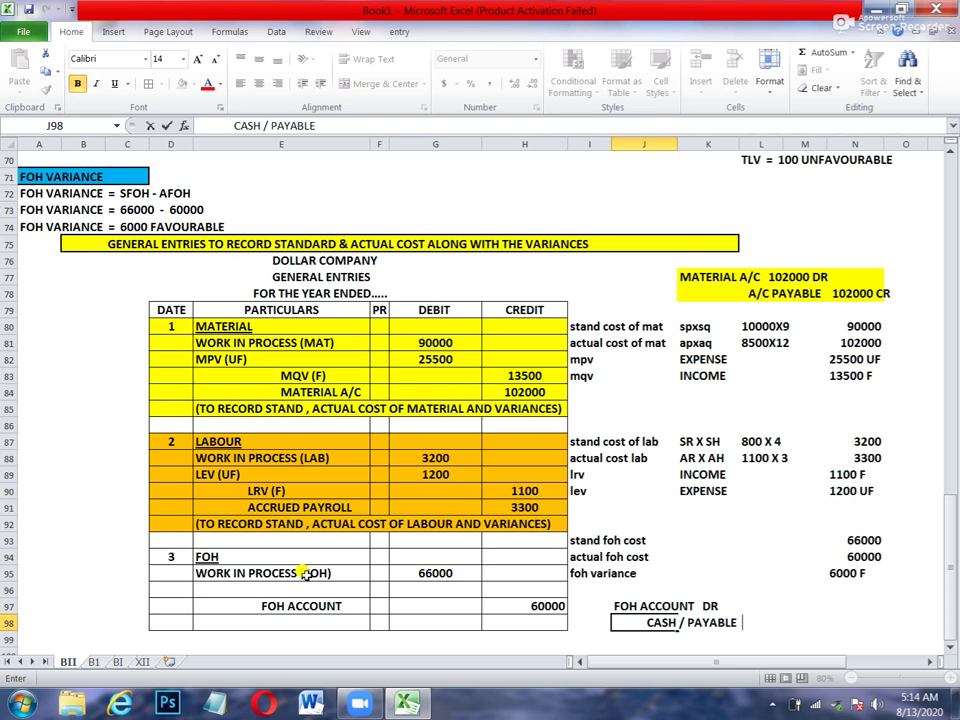
pyautogui.write('    CR')
pyautogui.press('Return')
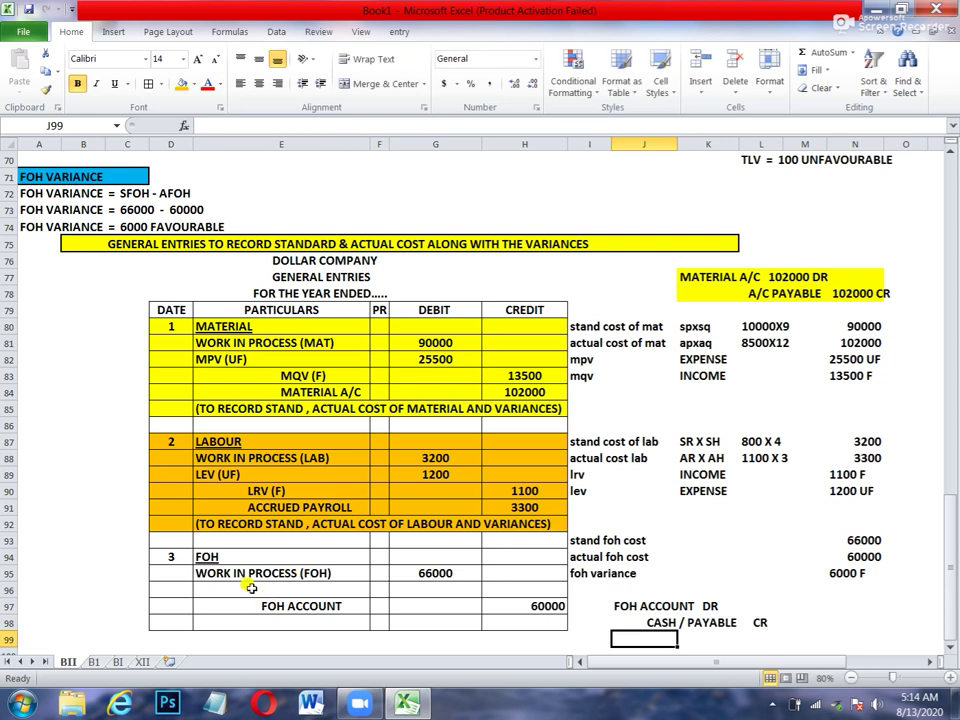
# Fill the side note on the FOH account in J97:L98 with orange
pyautogui.moveTo(621, 603); pyautogui.dragTo(765, 622)
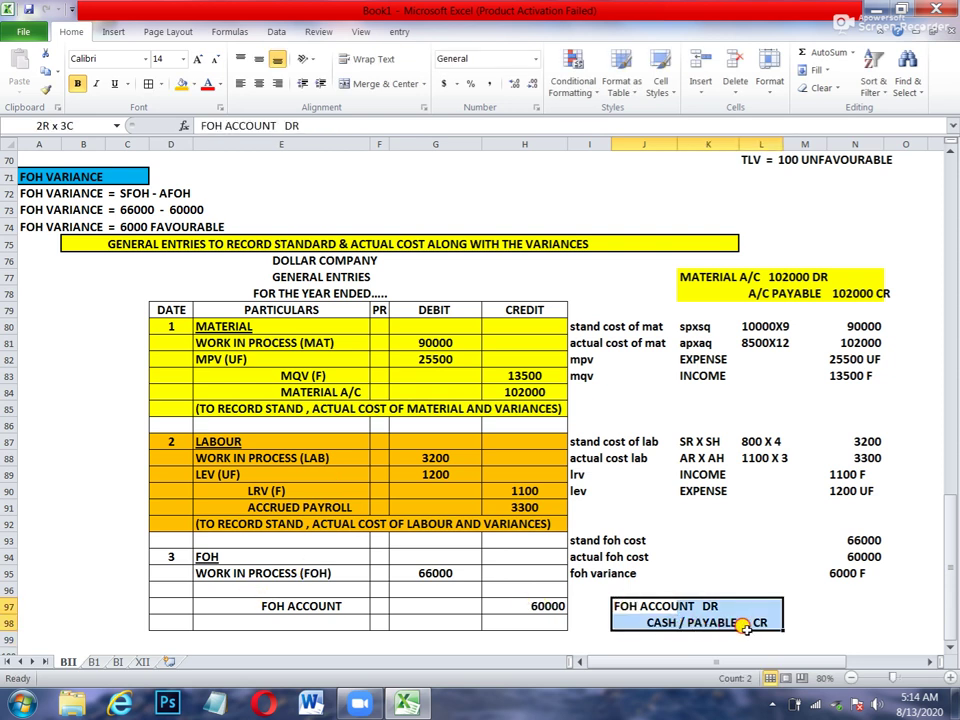
pyautogui.click(181, 86)
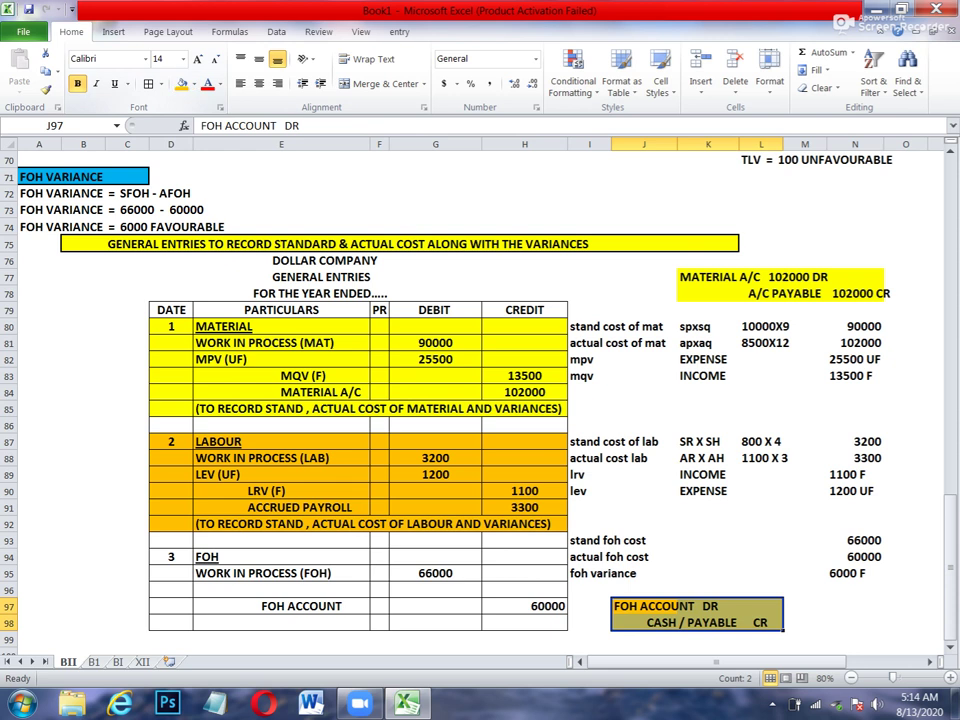
pyautogui.click(632, 607)
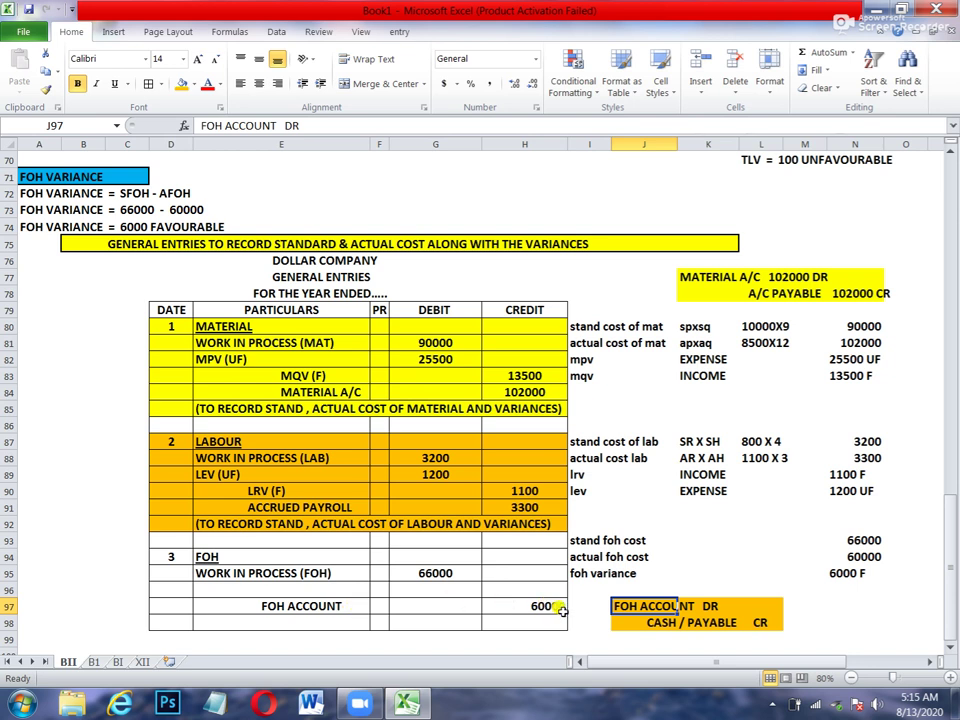
# Label the FOH variance as "INCOME" in K95 of the side workings
pyautogui.click(702, 576)
pyautogui.write('INCOME')
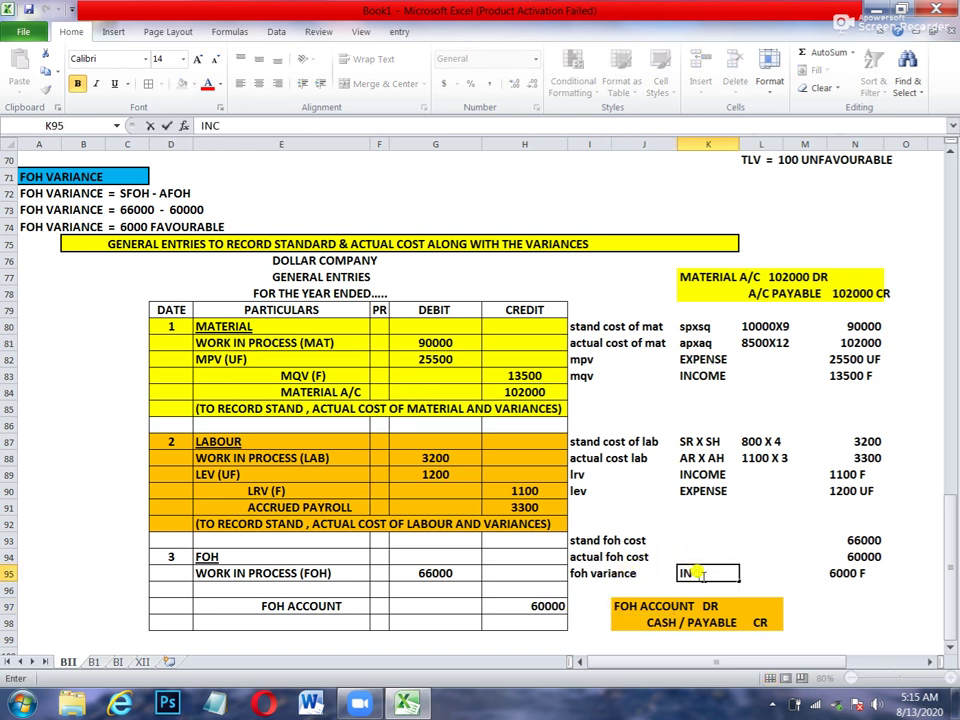
pyautogui.press('Return')
# Credit the favourable overhead variance, entering an indented "FAH VARIANCE (F)" in E96 and 6000 in H96
pyautogui.press('Up')
pyautogui.press('Left')
pyautogui.press('Left')
pyautogui.press('Left')
pyautogui.press('Left')
pyautogui.press('Left')
pyautogui.press('Left')
pyautogui.press('Down')
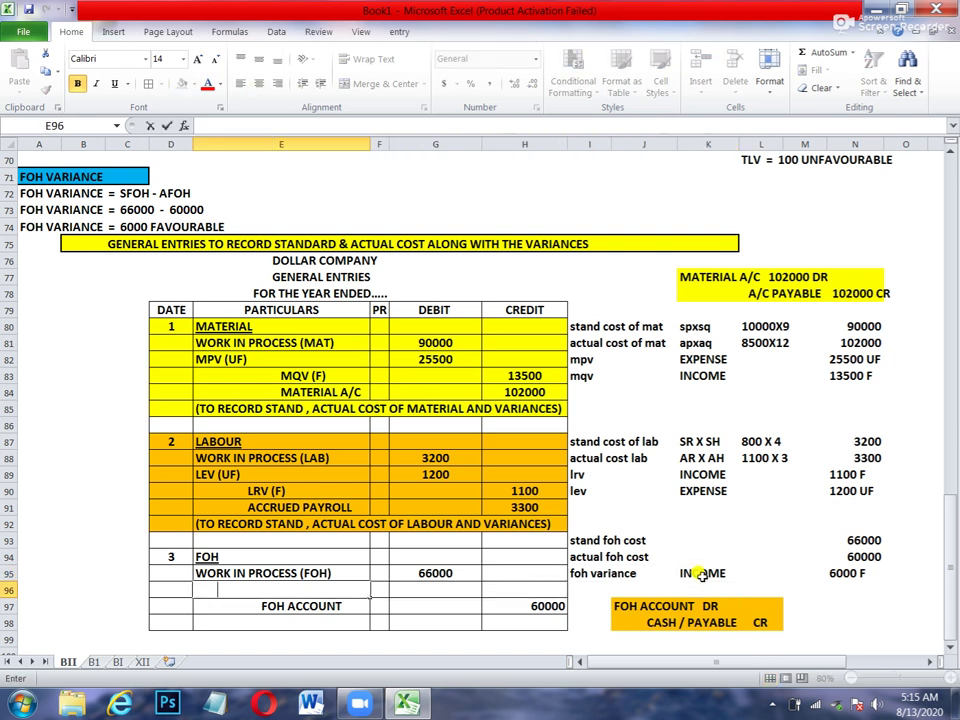
pyautogui.write('FAH VARIANCE')
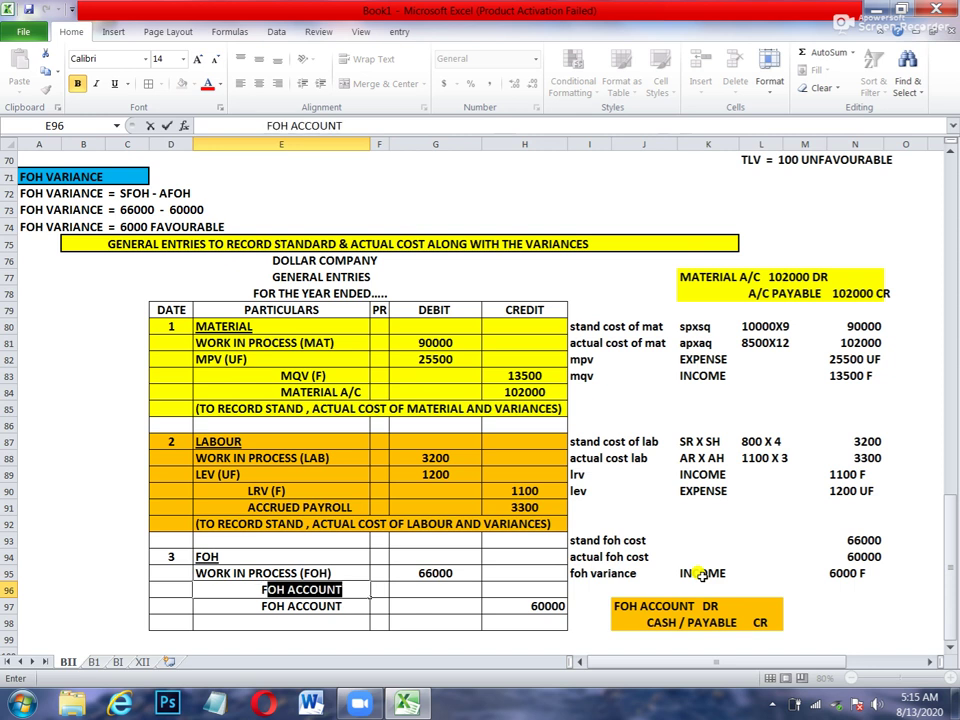
pyautogui.write(' (F)')
pyautogui.press('Right')
pyautogui.press('Right')
pyautogui.press('Right')
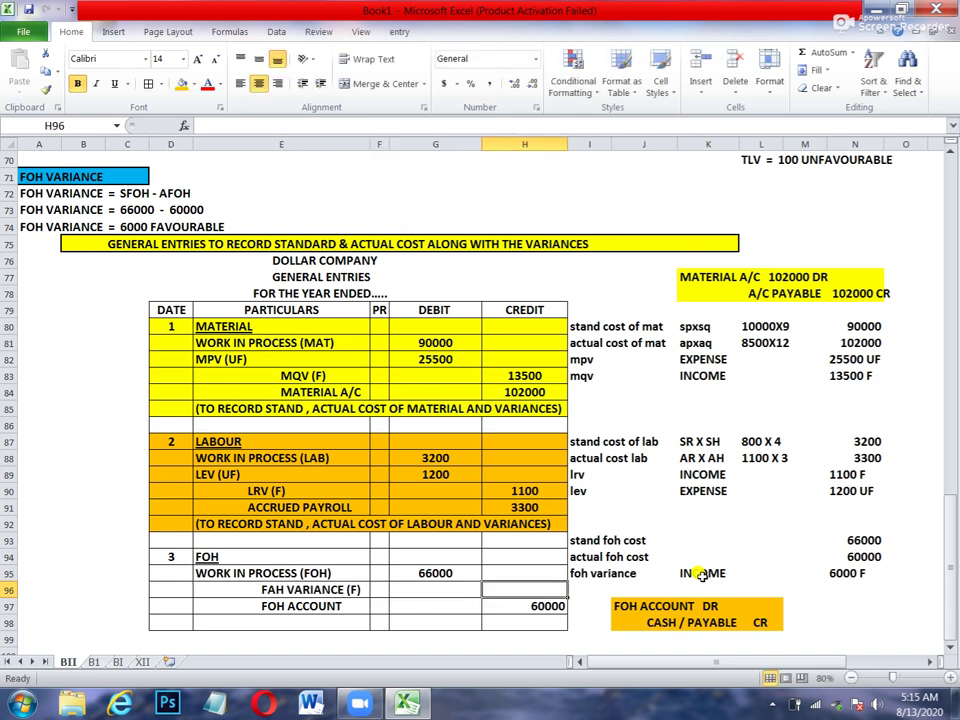
pyautogui.write('6000')
pyautogui.press('Return')
# Copy the labour narration row D92:H92 to row 98, directly below the FOH entry
pyautogui.press('Left')
pyautogui.press('Left')
pyautogui.press('Left')
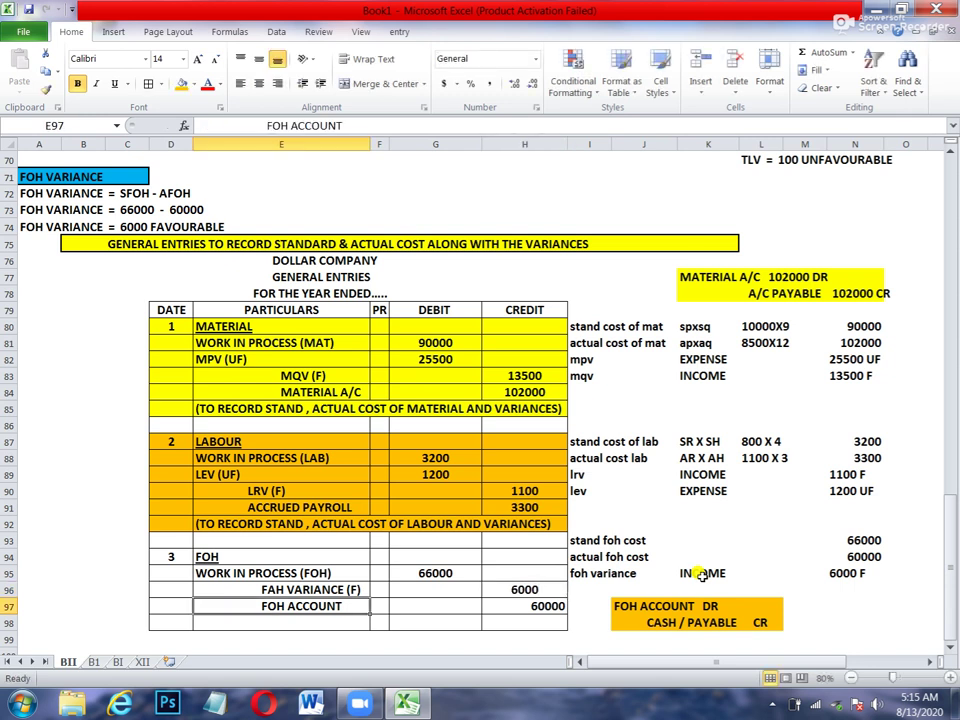
pyautogui.click(181, 522)
pyautogui.hotkey('shift', 'Right')
pyautogui.hotkey('shift', 'Right')
pyautogui.hotkey('shift', 'Right')
pyautogui.hotkey('shift', 'Right')
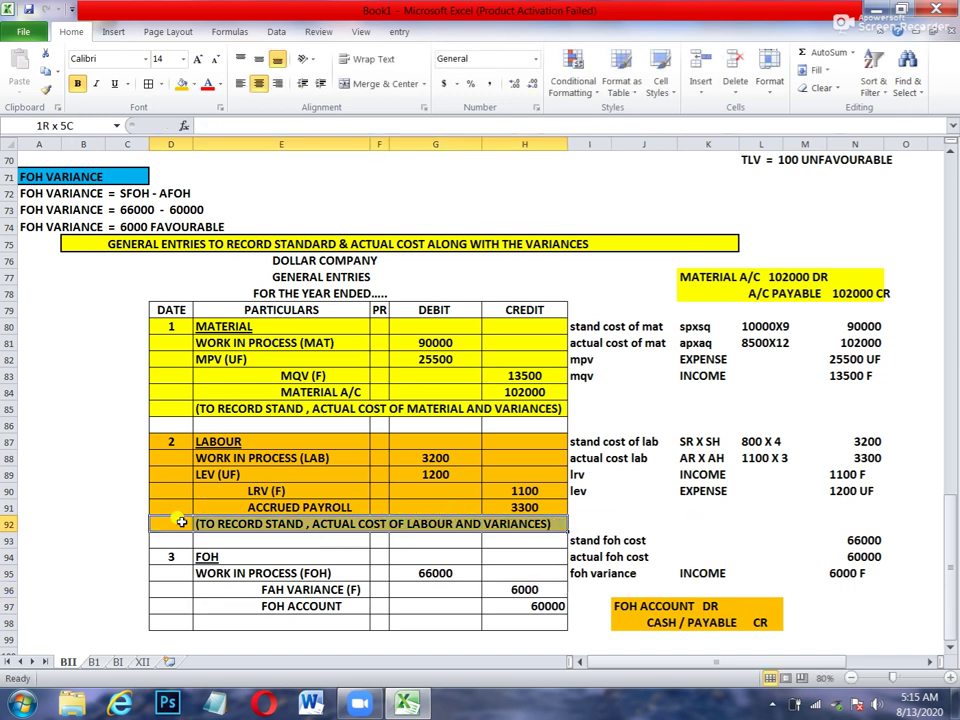
pyautogui.hotkey('ctrl', 'c')
pyautogui.press('Down')
pyautogui.press('Down')
pyautogui.press('Down')
pyautogui.press('Down')
pyautogui.press('Down')
pyautogui.press('Down')
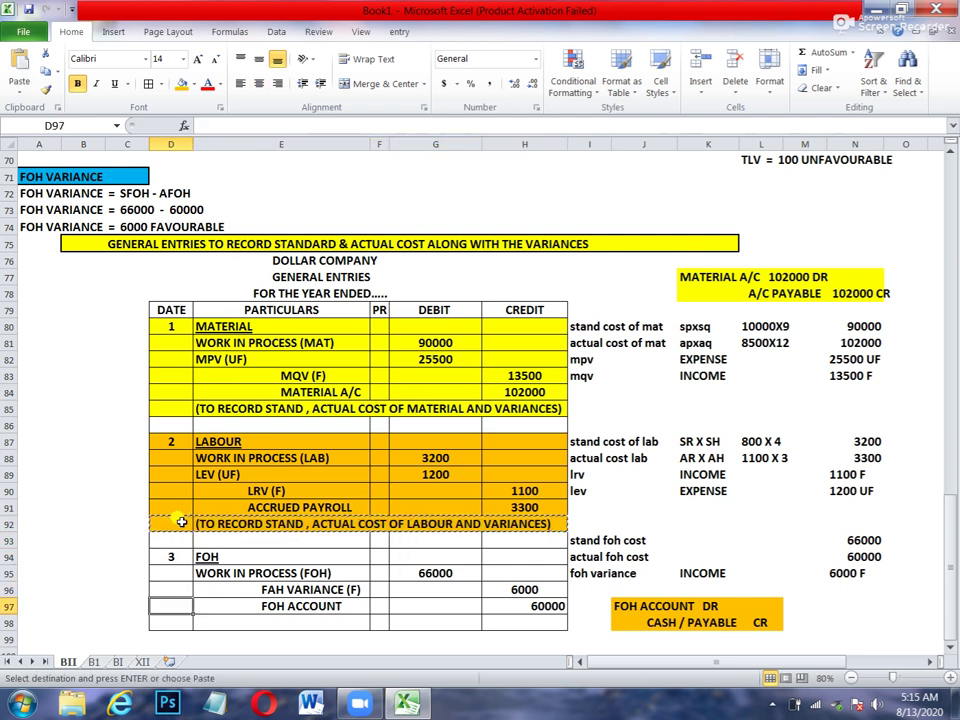
pyautogui.press('Return')
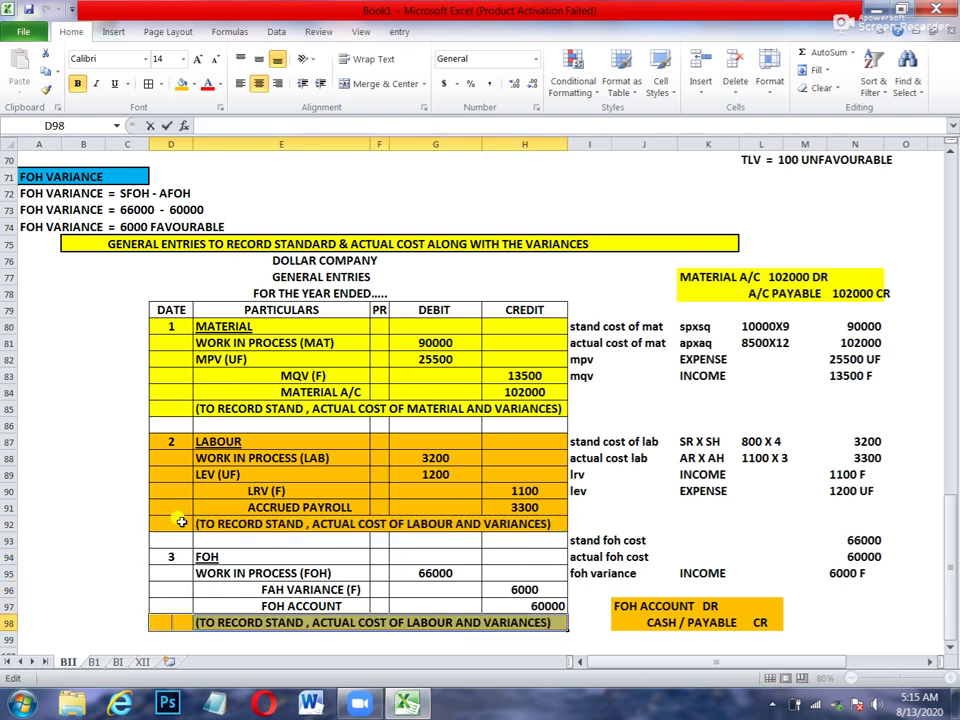
pyautogui.press('F2')
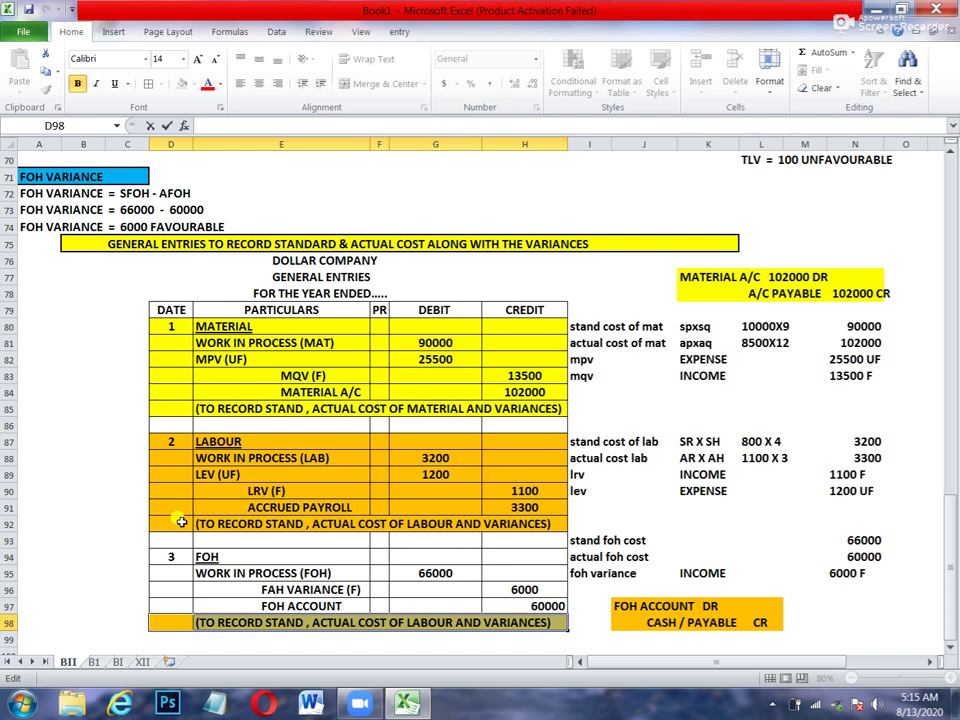
# Edit the copied narration in E98 to read "(TO RECORD STAND , ACTUAL COST OF FOH AND VARIANCE)"
pyautogui.click(225, 622)
pyautogui.doubleClick(228, 621)
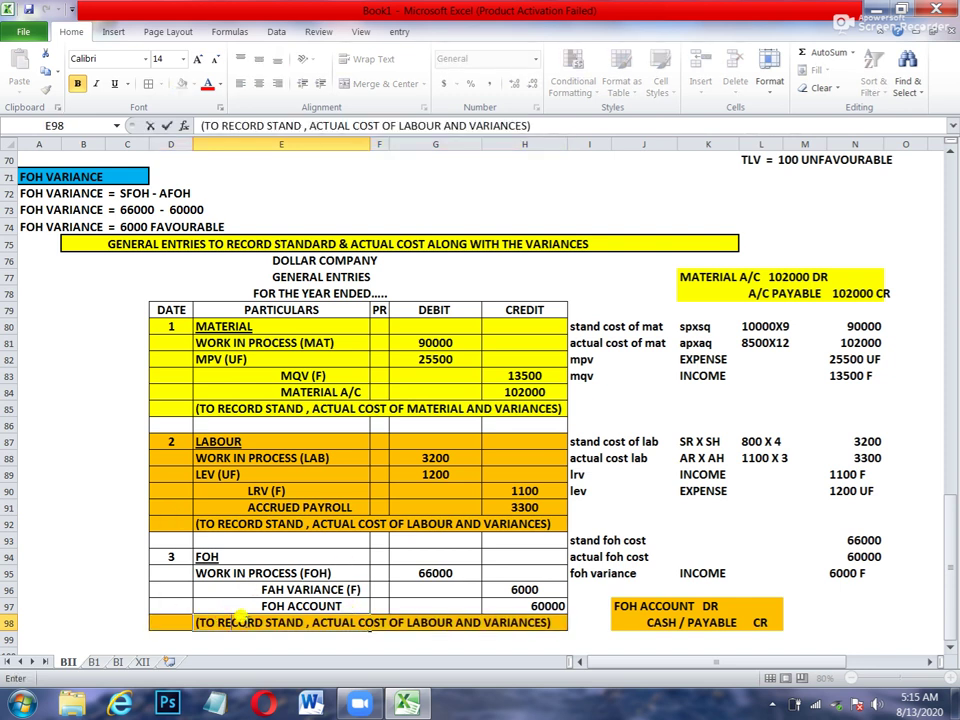
pyautogui.press('Right')
pyautogui.press('Right')
pyautogui.press('Right')
pyautogui.press('Right')
pyautogui.press('Right')
pyautogui.press('Left')
pyautogui.press('Left')
pyautogui.press('Left')
pyautogui.press('Left')
pyautogui.click(245, 622)
pyautogui.doubleClick(245, 622)
pyautogui.press('BackSpace')
pyautogui.press('BackSpace')
pyautogui.press('BackSpace')
pyautogui.press('BackSpace')
pyautogui.press('BackSpace')
pyautogui.press('BackSpace')
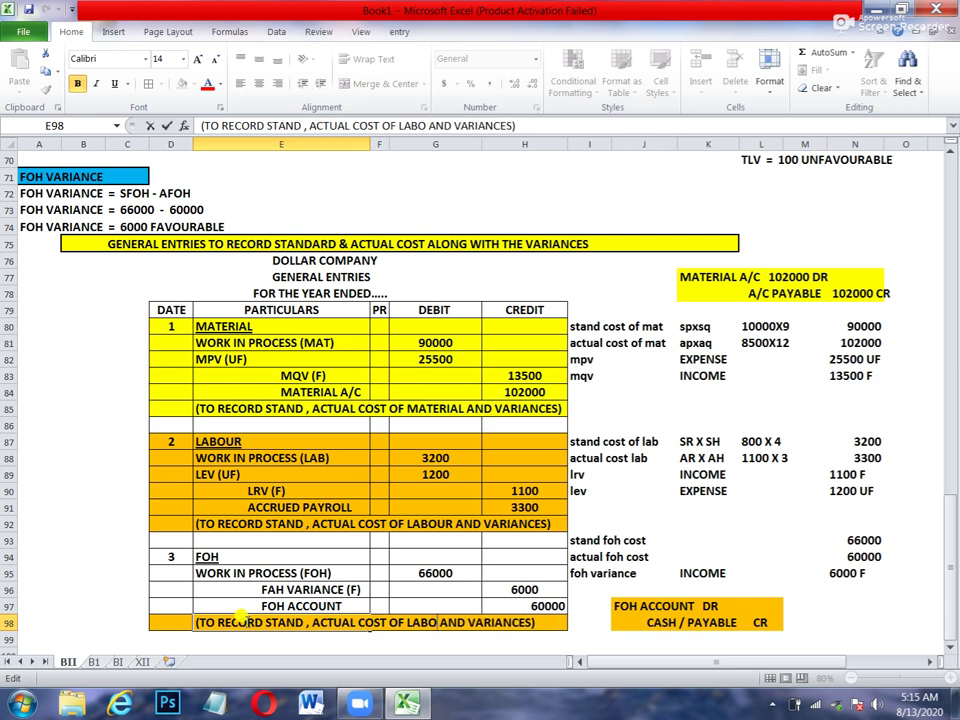
pyautogui.write('FO')
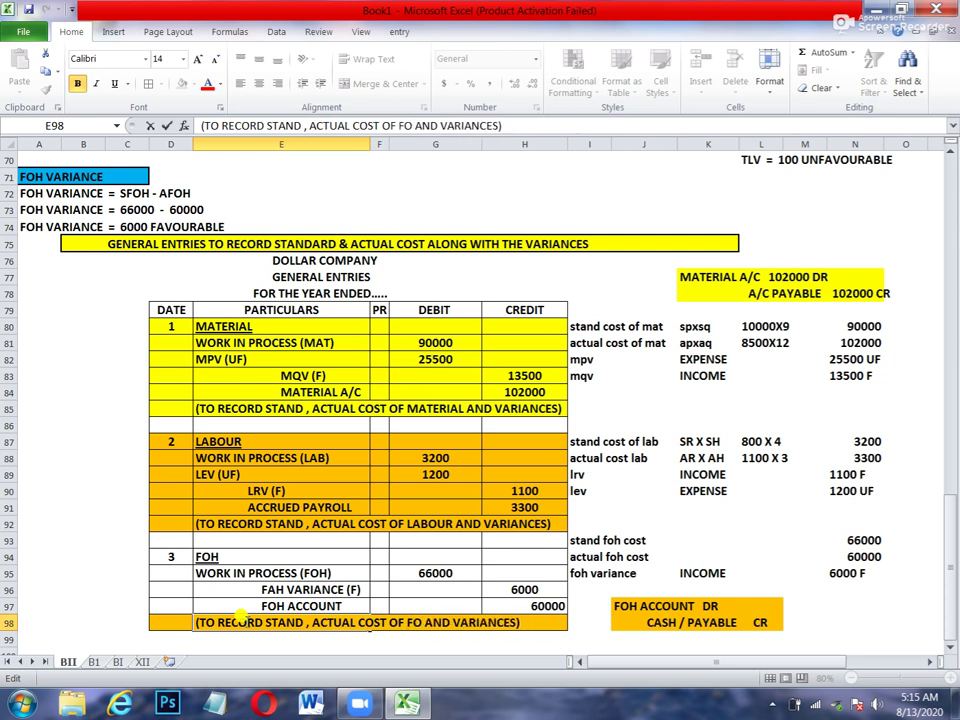
pyautogui.write('H')
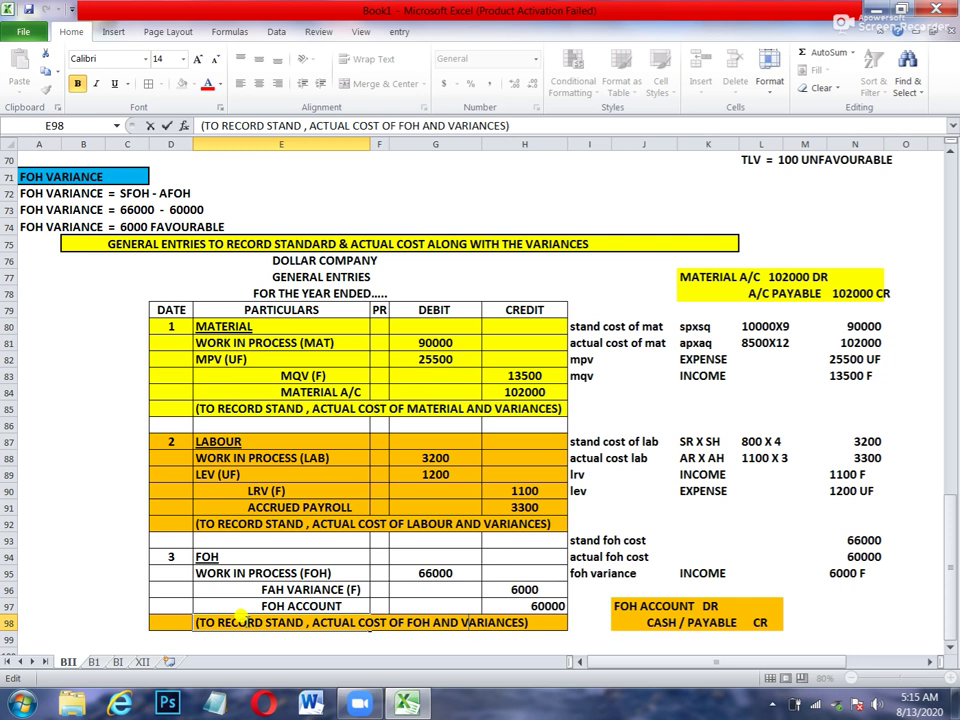
pyautogui.press('BackSpace')
pyautogui.press('Return')
# Fill the FOH entry block D94:H98 with light green
pyautogui.moveTo(171, 556); pyautogui.dragTo(540, 627)
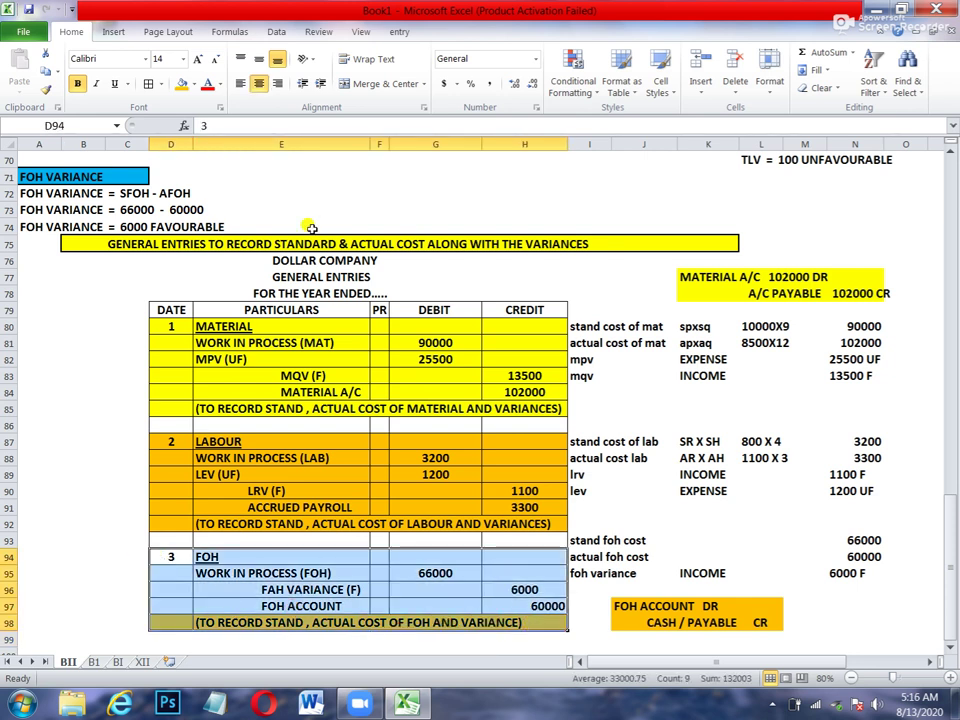
pyautogui.click(193, 84)
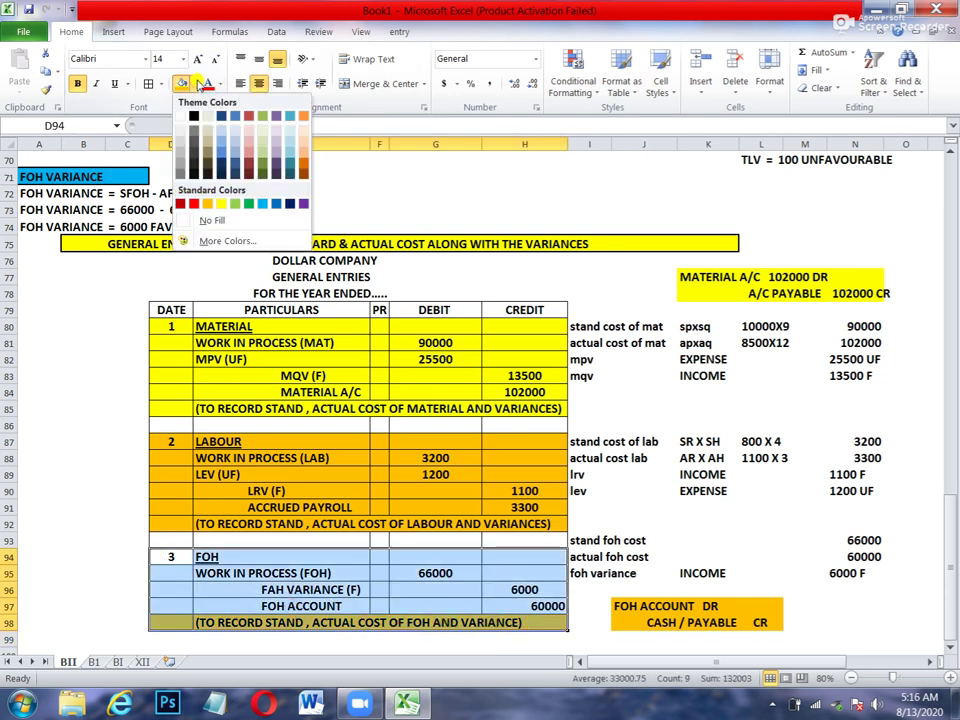
pyautogui.click(247, 199)
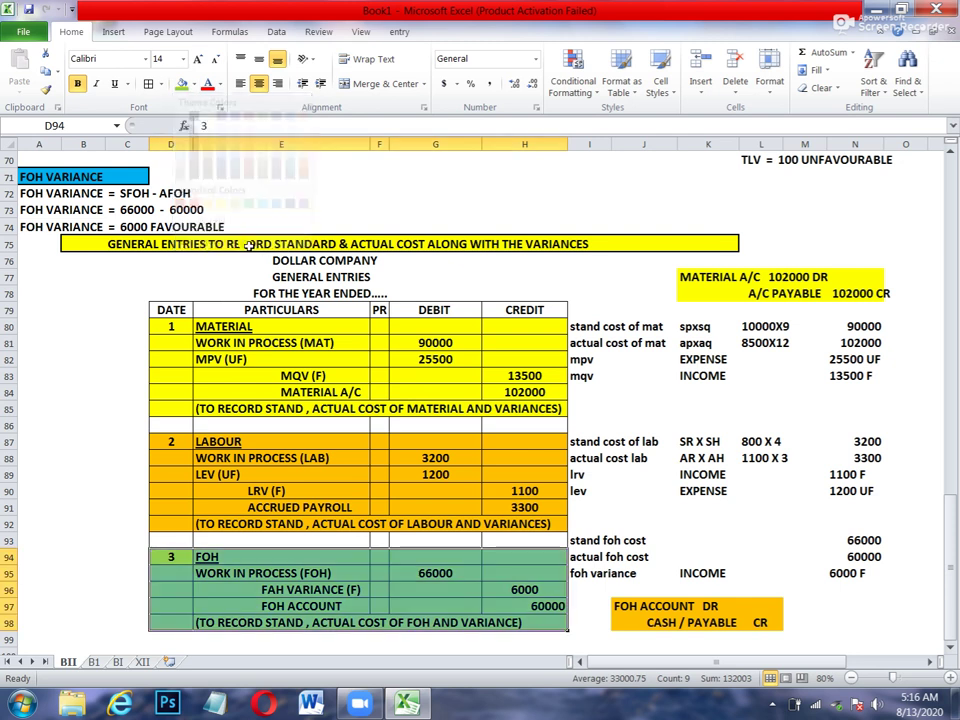
pyautogui.click(746, 542)
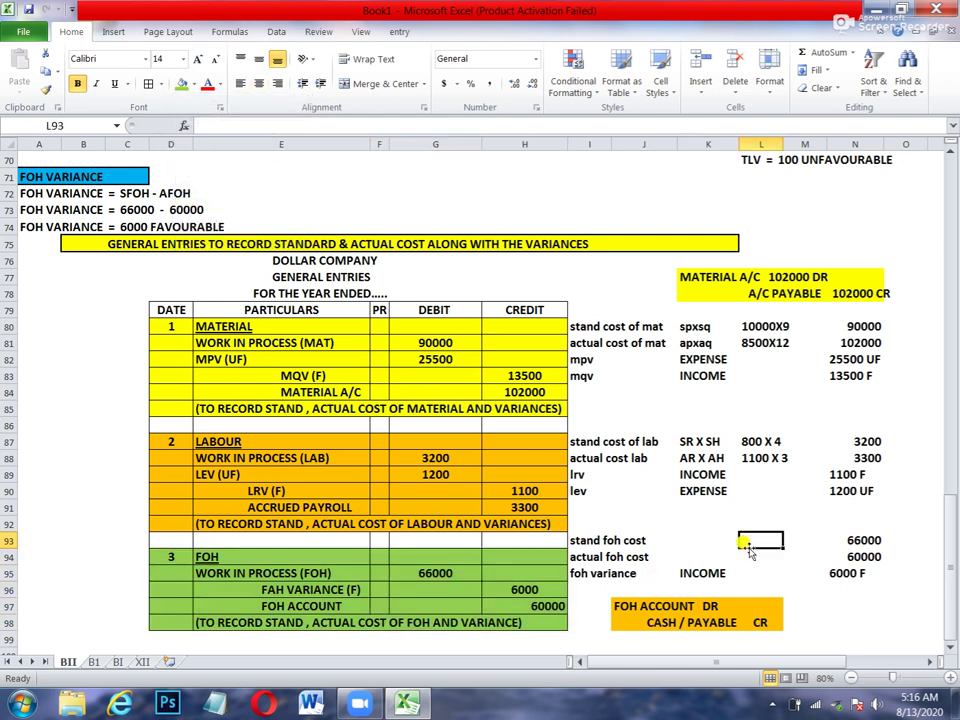
# Copy the company heading, column titles and material entry in D76:H85 to D100, below the FOH entry
pyautogui.press('Down')
pyautogui.press('Down')
pyautogui.press('Down')
pyautogui.press('Down')
pyautogui.press('Down')
pyautogui.press('Down')
pyautogui.press('Down')
pyautogui.press('Down')
pyautogui.press('Down')
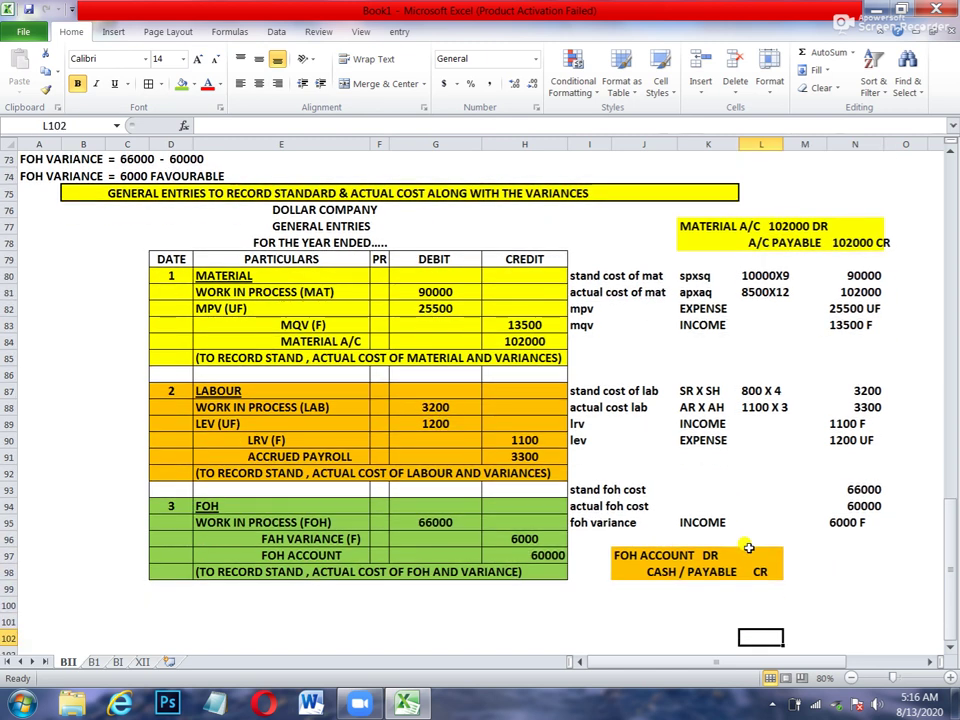
pyautogui.press('Down')
pyautogui.press('Down')
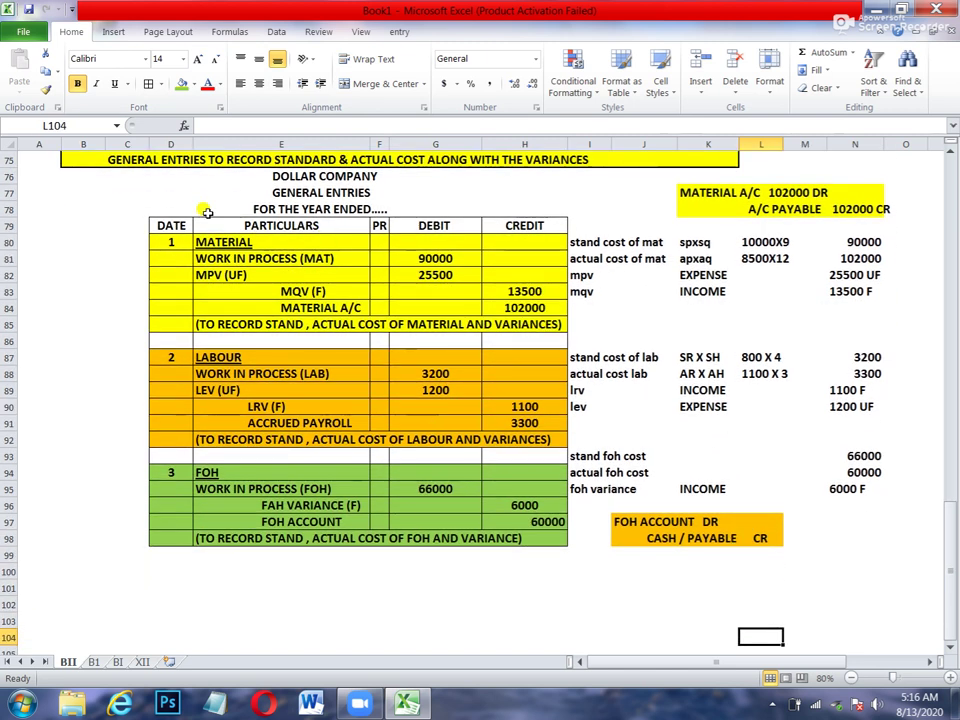
pyautogui.moveTo(171, 180); pyautogui.dragTo(494, 318)
pyautogui.hotkey('ctrl', 'c')
pyautogui.press('Down')
pyautogui.press('Down')
pyautogui.press('Down')
pyautogui.press('Down')
pyautogui.press('Down')
pyautogui.press('Down')
pyautogui.press('Down')
pyautogui.press('Down')
pyautogui.press('Down')
pyautogui.press('Down')
pyautogui.press('Down')
pyautogui.press('Down')
pyautogui.press('Down')
pyautogui.press('Down')
pyautogui.press('Down')
pyautogui.press('Down')
pyautogui.press('Down')
pyautogui.press('Down')
pyautogui.press('Down')
pyautogui.press('Down')
pyautogui.press('Down')
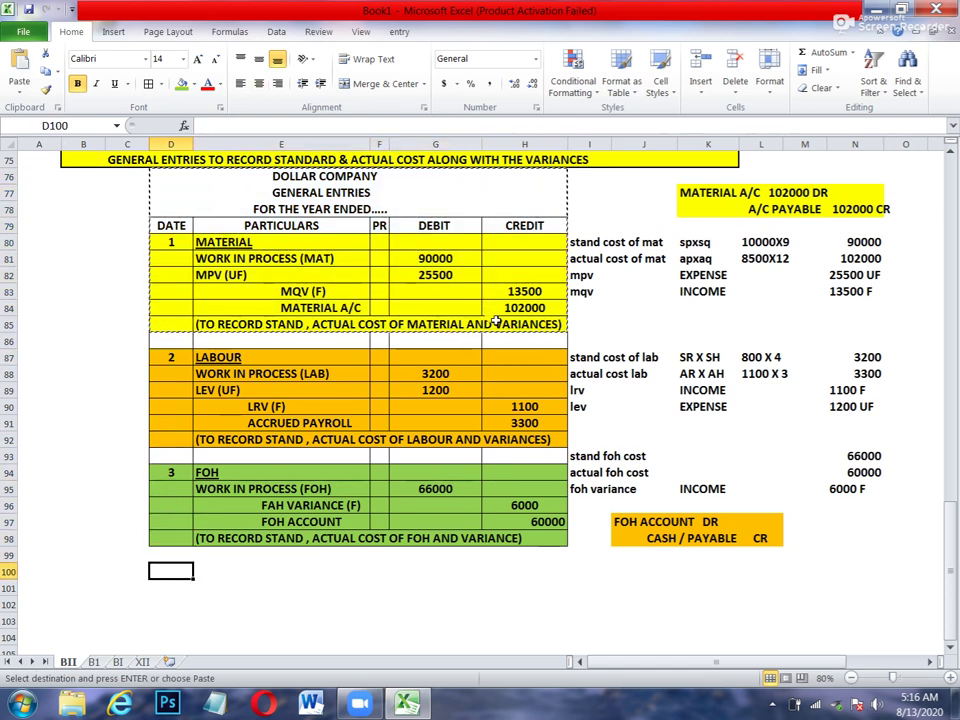
pyautogui.press('Return')
# Change the copied heading in E101 to "CLOSING ENTRIES"
pyautogui.press('Down')
pyautogui.press('Down')
pyautogui.press('Down')
pyautogui.press('Down')
pyautogui.press('Down')
pyautogui.press('Down')
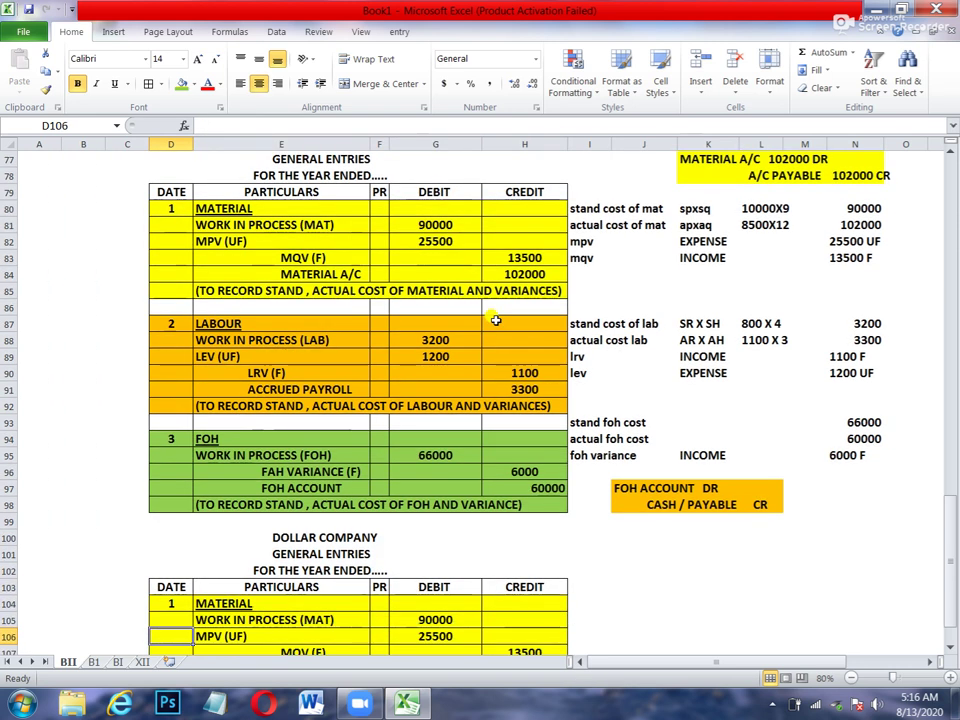
pyautogui.press('Down')
pyautogui.press('Down')
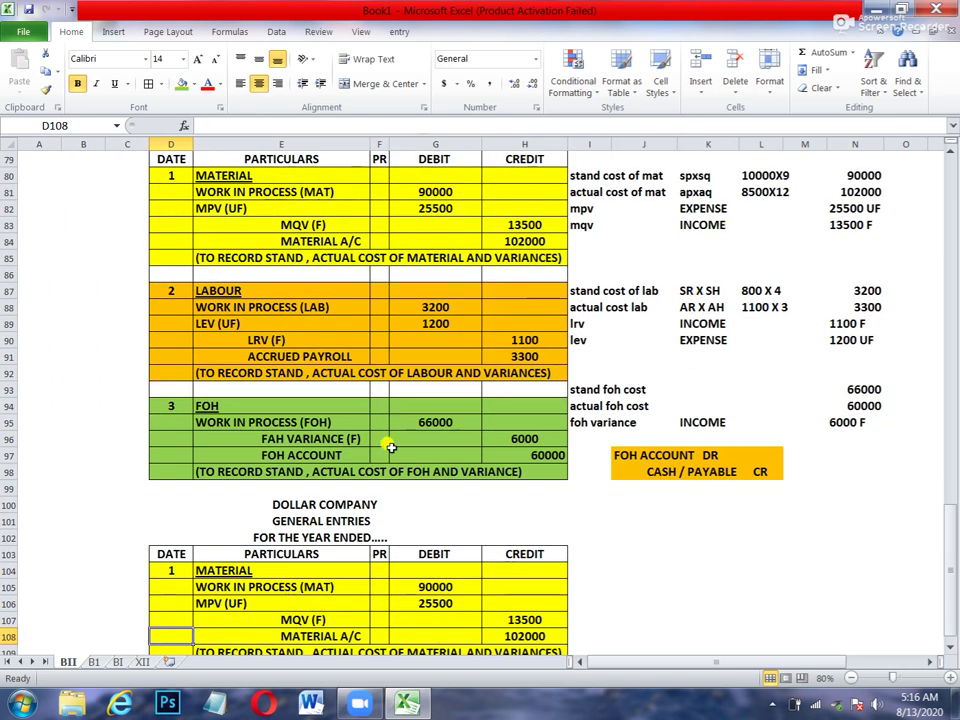
pyautogui.click(336, 521)
pyautogui.doubleClick(313, 521)
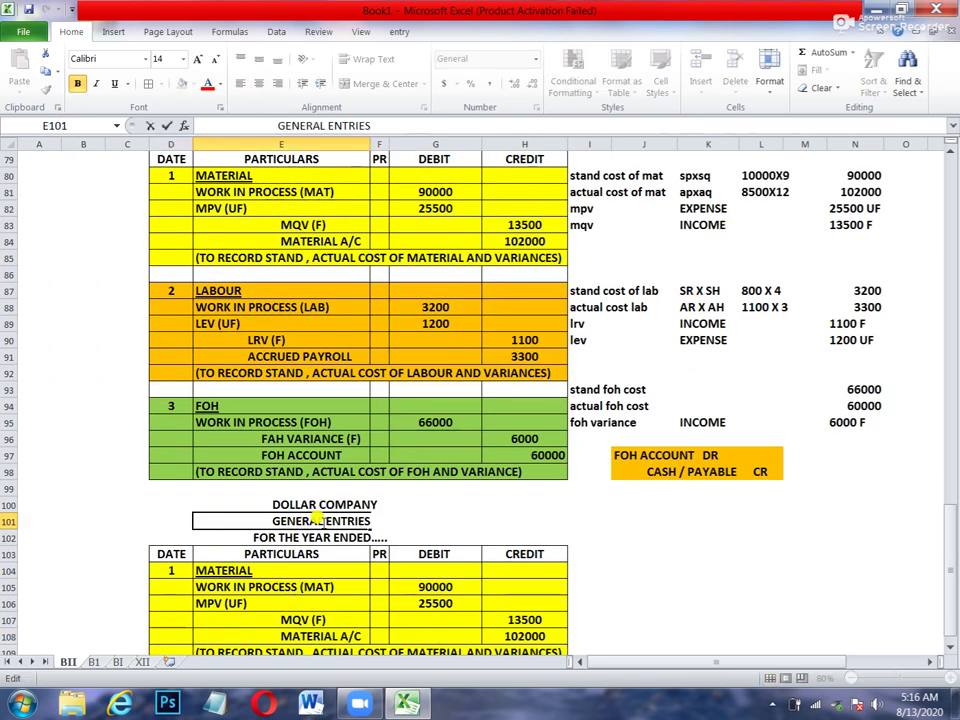
pyautogui.press('BackSpace')
pyautogui.press('BackSpace')
pyautogui.press('BackSpace')
pyautogui.press('BackSpace')
pyautogui.press('BackSpace')
pyautogui.press('BackSpace')
pyautogui.press('BackSpace')
pyautogui.press('BackSpace')
pyautogui.write('CLOSING')
pyautogui.press('Return')
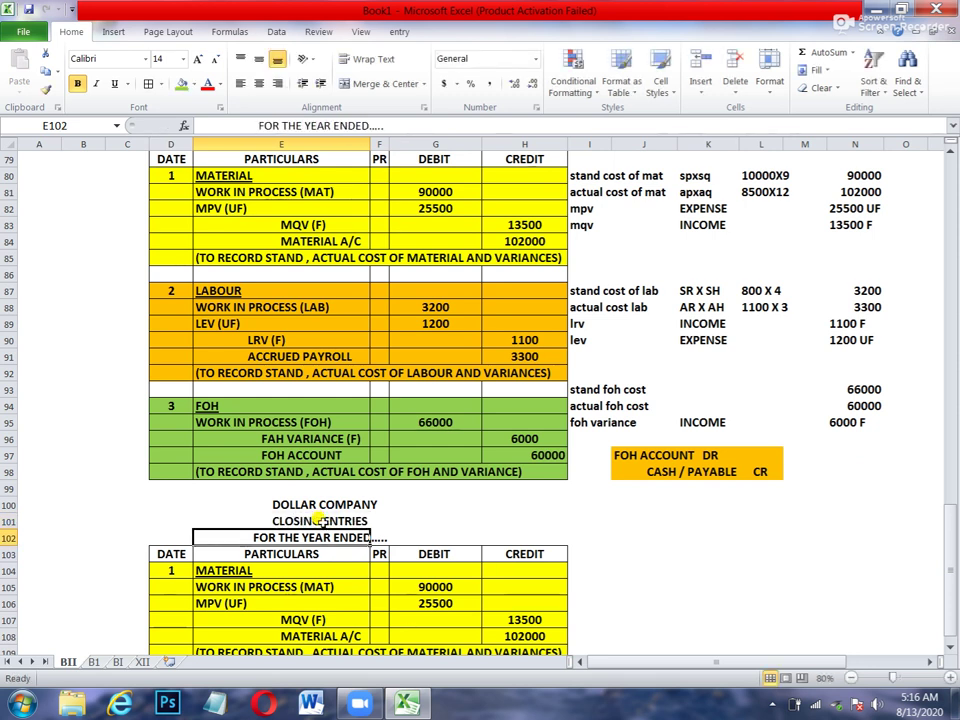
pyautogui.doubleClick(316, 521)
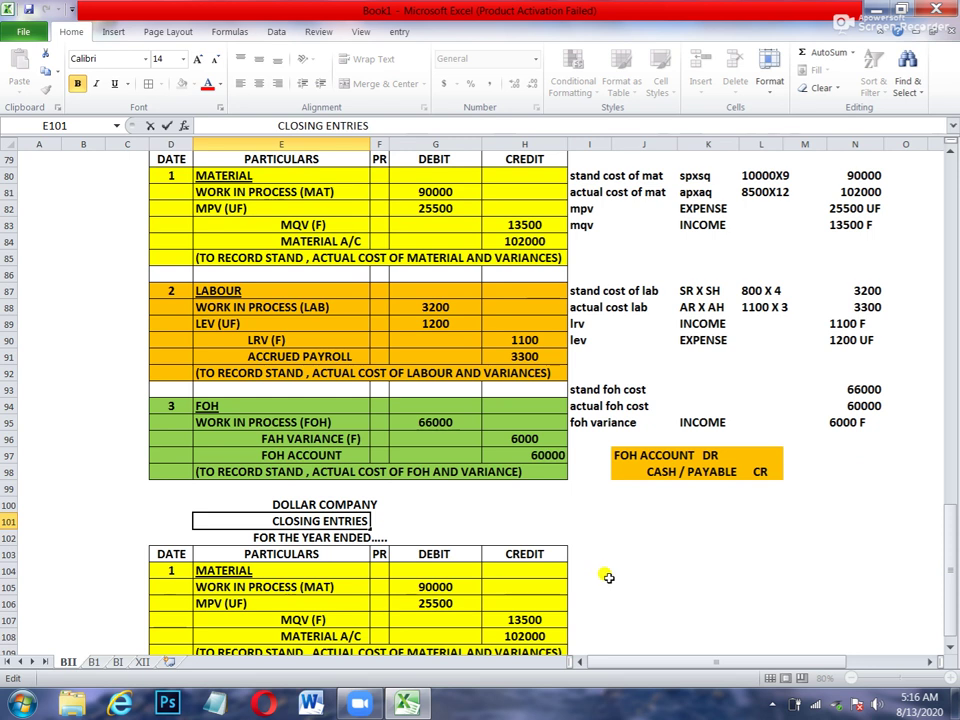
pyautogui.press('Return')
# Set a white fill on the copied entry rows D104:H109 and delete their contents
pyautogui.press('Down')
pyautogui.press('Down')
pyautogui.press('Down')
pyautogui.press('Left')
pyautogui.press('Up')
pyautogui.hotkey('shift', 'Down')
pyautogui.hotkey('shift', 'Down')
pyautogui.hotkey('shift', 'Down')
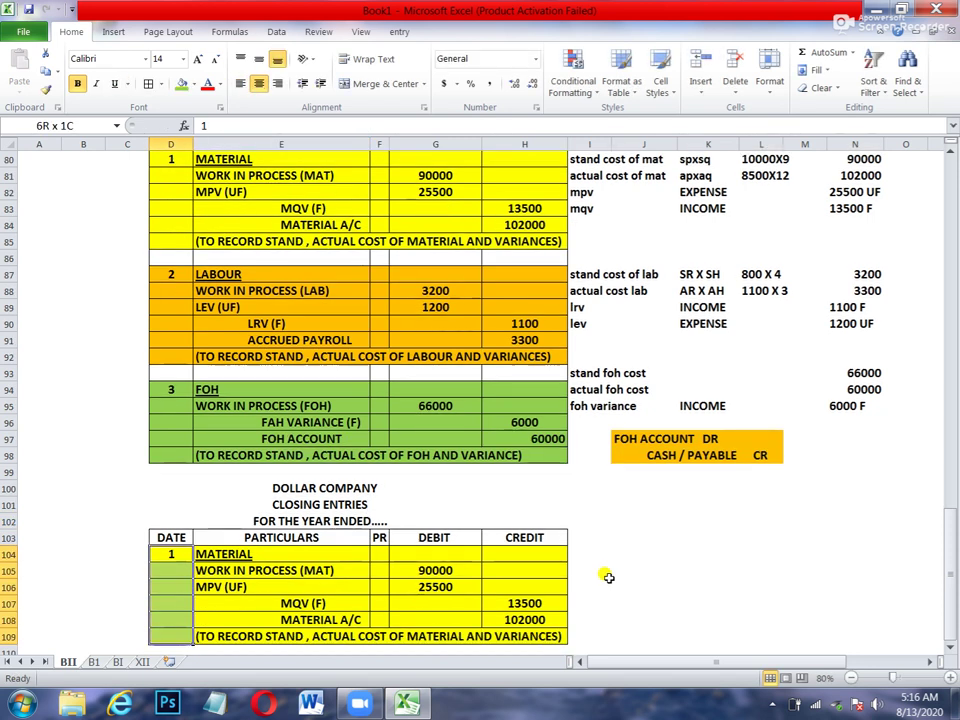
pyautogui.hotkey('shift', 'Right')
pyautogui.hotkey('shift', 'Right')
pyautogui.hotkey('shift', 'Right')
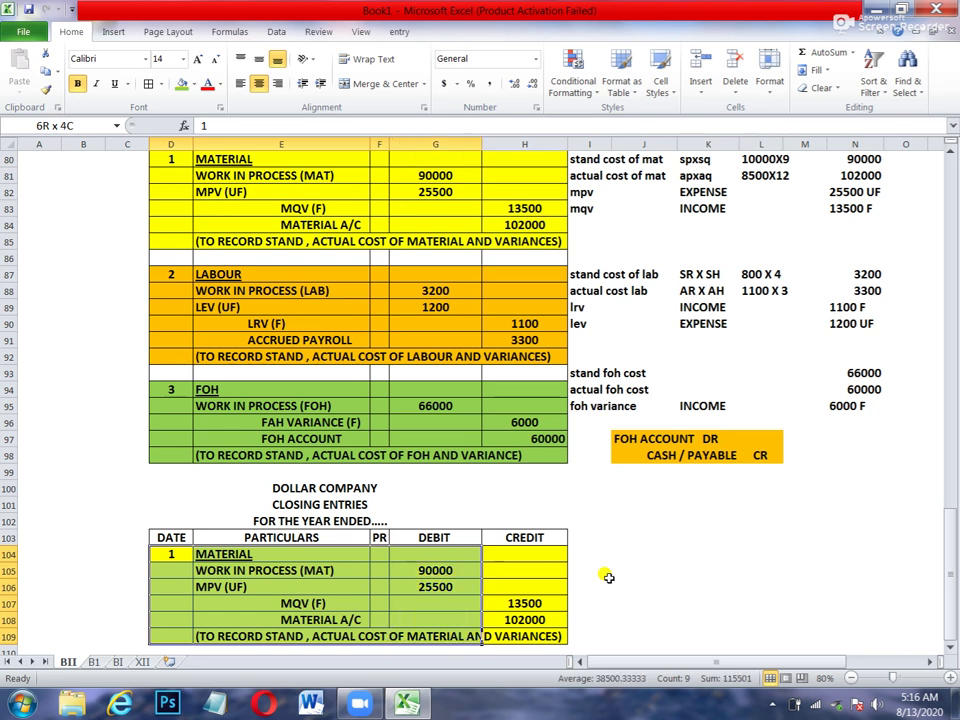
pyautogui.hotkey('shift', 'Right')
pyautogui.click(194, 86)
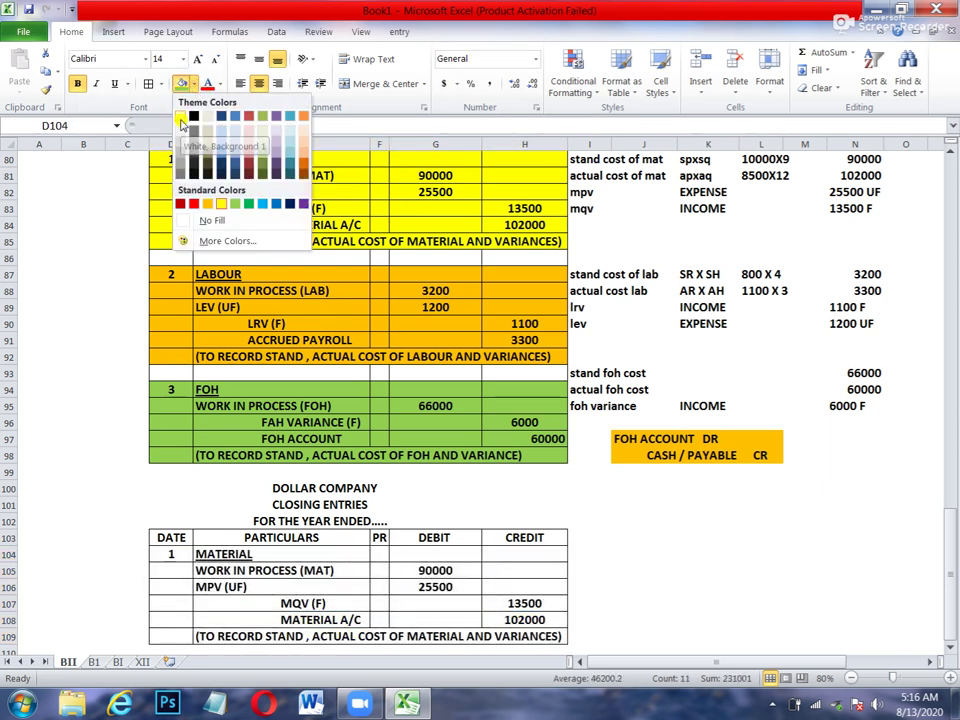
pyautogui.click(181, 117)
pyautogui.press('Delete')
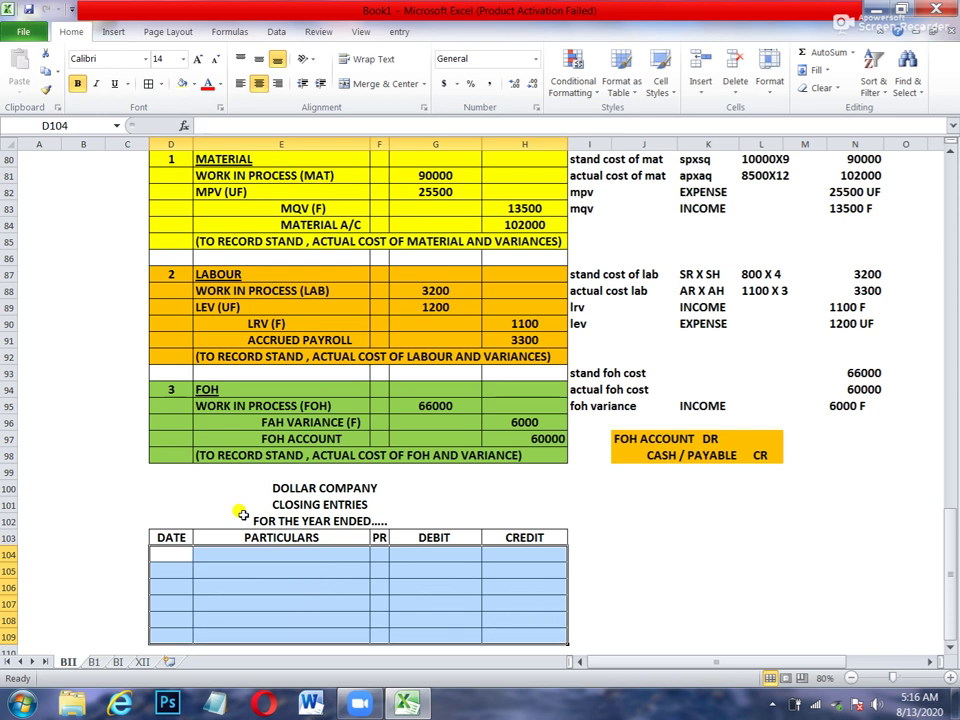
# Number the first closing entry 1 in the date cell D104
pyautogui.press('Down')
pyautogui.press('Up')
pyautogui.write('1')
pyautogui.press('Return')
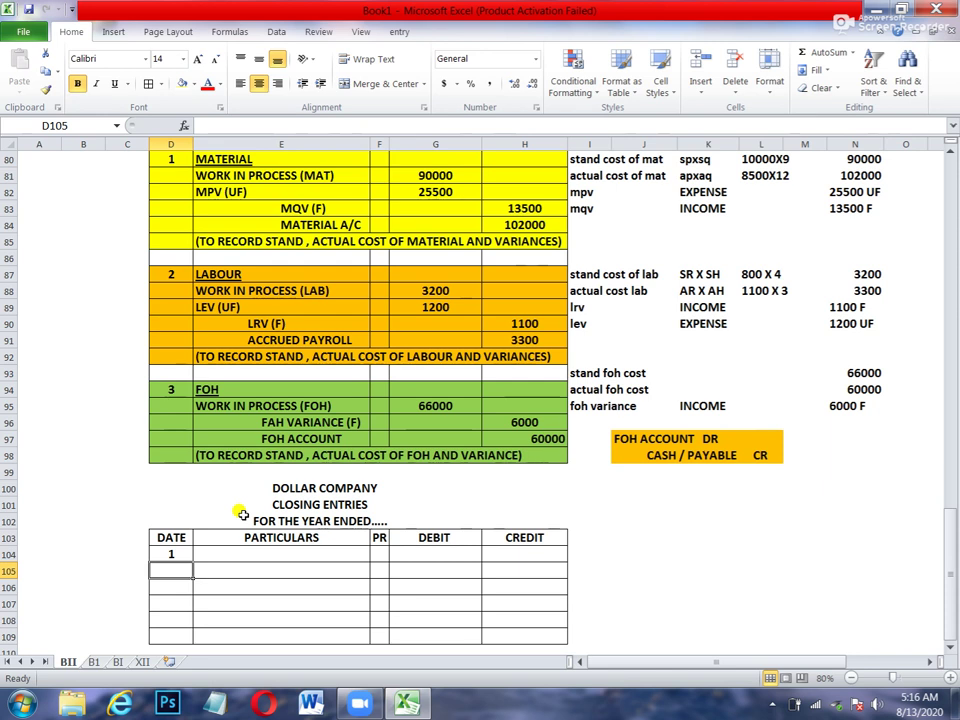
# Add the note "CLOSING OF VARIANCES" in H101 beside the closing entries heading and fill that cell with orange
pyautogui.press('Right')
pyautogui.press('Up')
pyautogui.press('Right')
pyautogui.press('Right')
pyautogui.press('Right')
pyautogui.press('Up')
pyautogui.press('Up')
pyautogui.press('Up')
pyautogui.write('C')
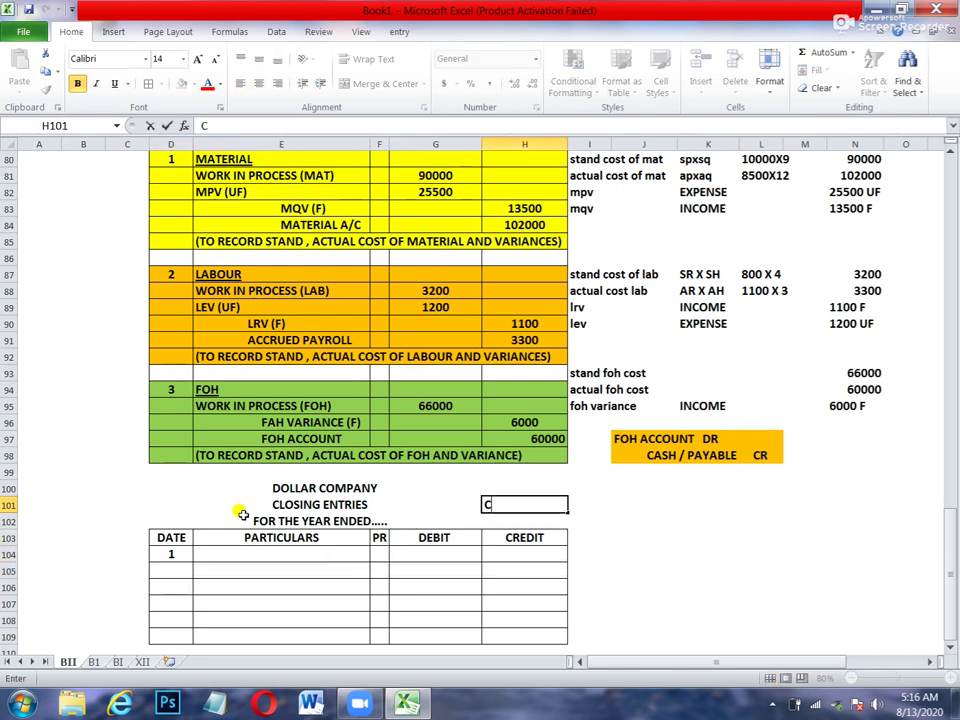
pyautogui.write('LOSING OF VARIANCES')
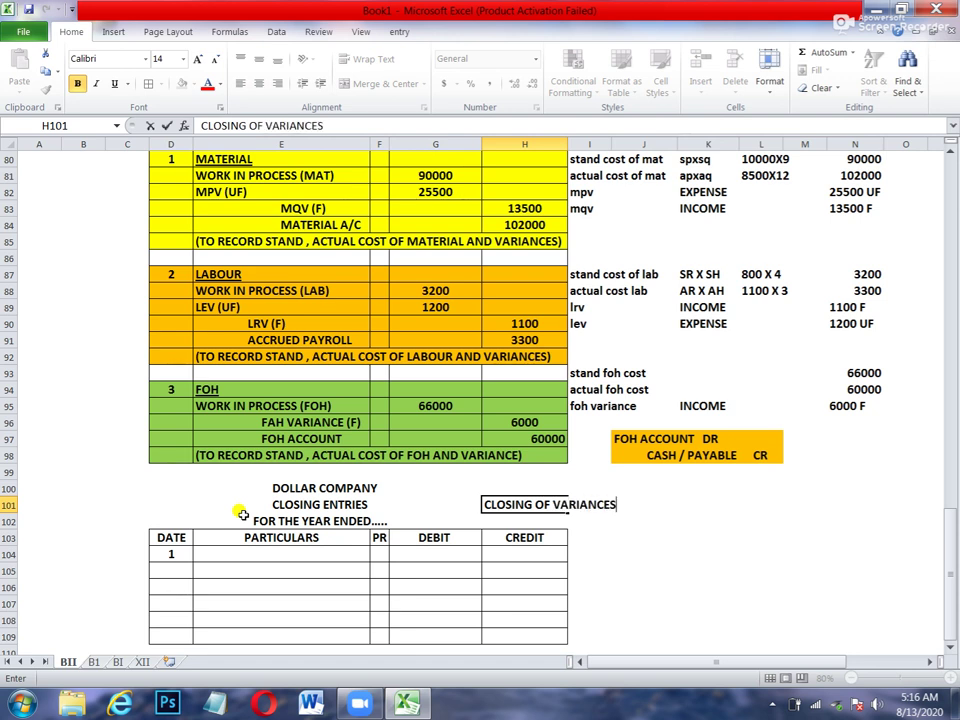
pyautogui.press('Return')
pyautogui.press('Up')
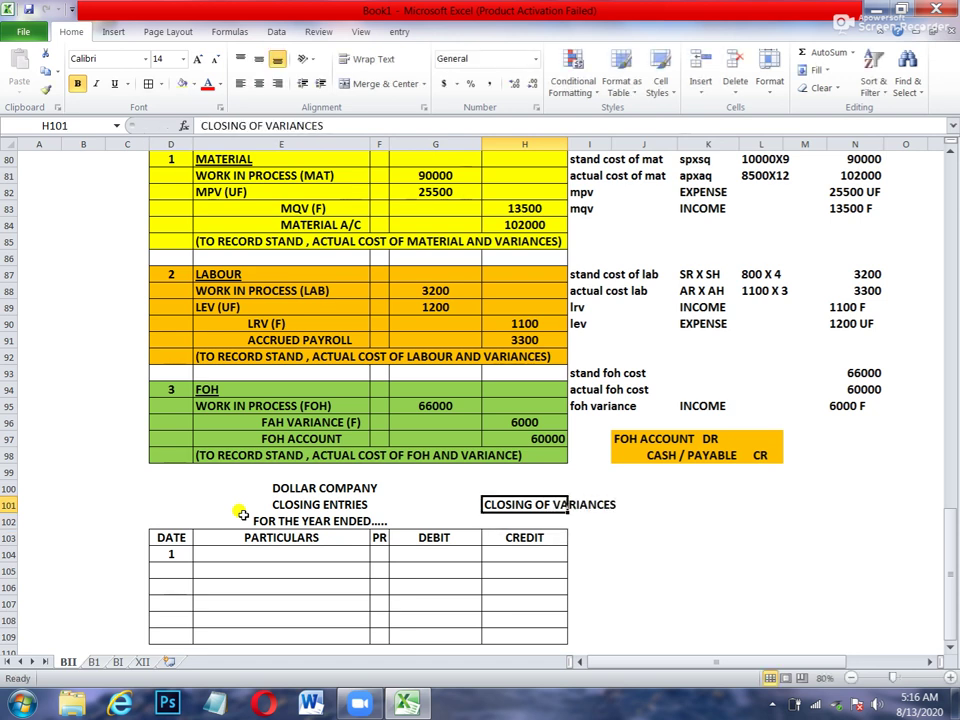
pyautogui.click(195, 85)
pyautogui.click(209, 205)
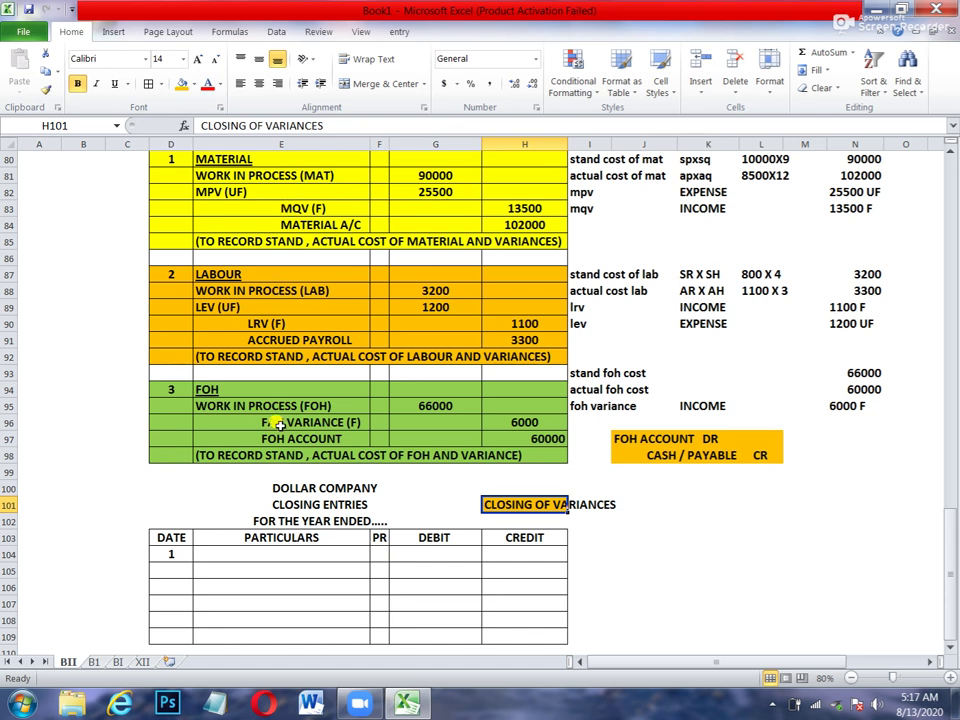
# Enter "MQV (F)" in E104 as the first account of the closing entry
pyautogui.click(229, 552)
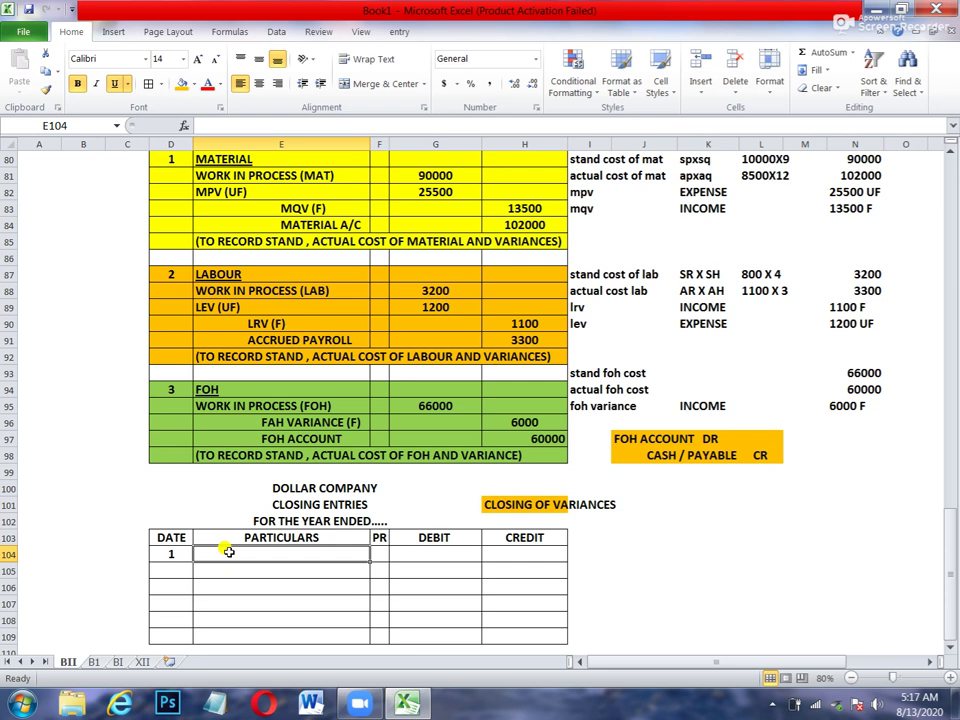
pyautogui.write('MQV')
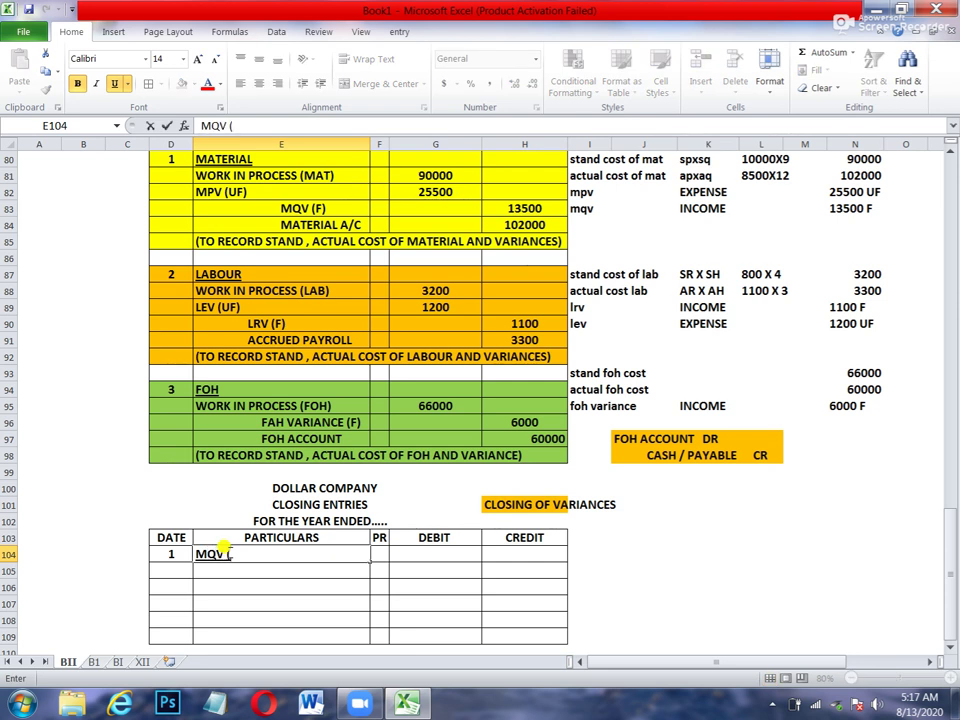
pyautogui.write(' (F)')
pyautogui.press('Tab')
# Remove the underline formatting from the closing entry rows D104:H109
pyautogui.press('Left')
pyautogui.press('Left')
pyautogui.hotkey('shift', 'Down')
pyautogui.hotkey('shift', 'Down')
pyautogui.hotkey('shift', 'Down')
pyautogui.hotkey('shift', 'Down')
pyautogui.hotkey('shift', 'Down')
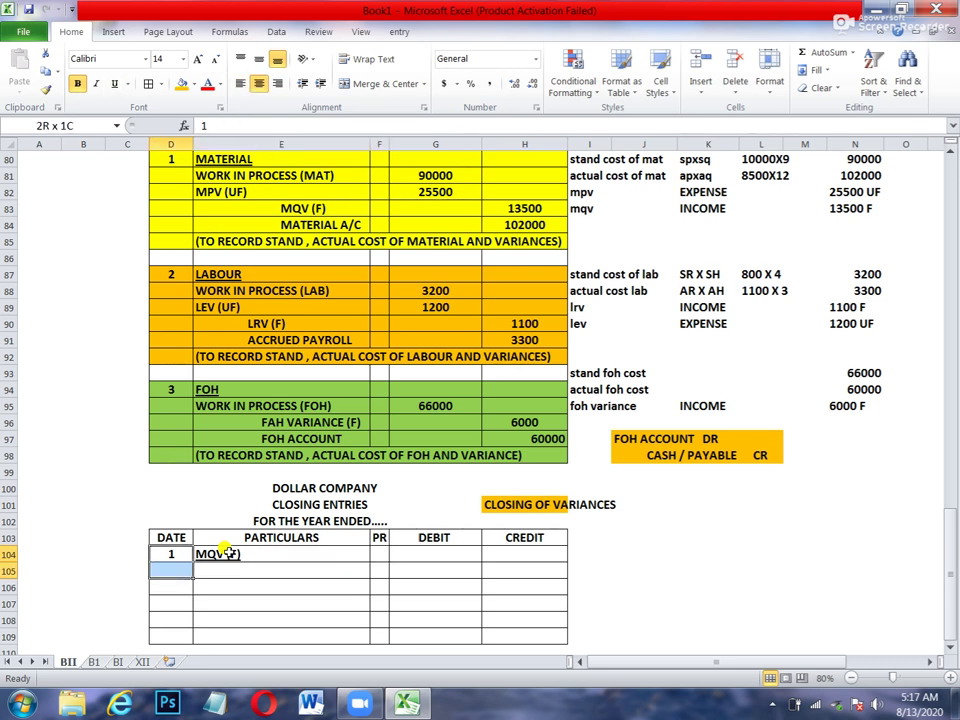
pyautogui.hotkey('shift', 'Right')
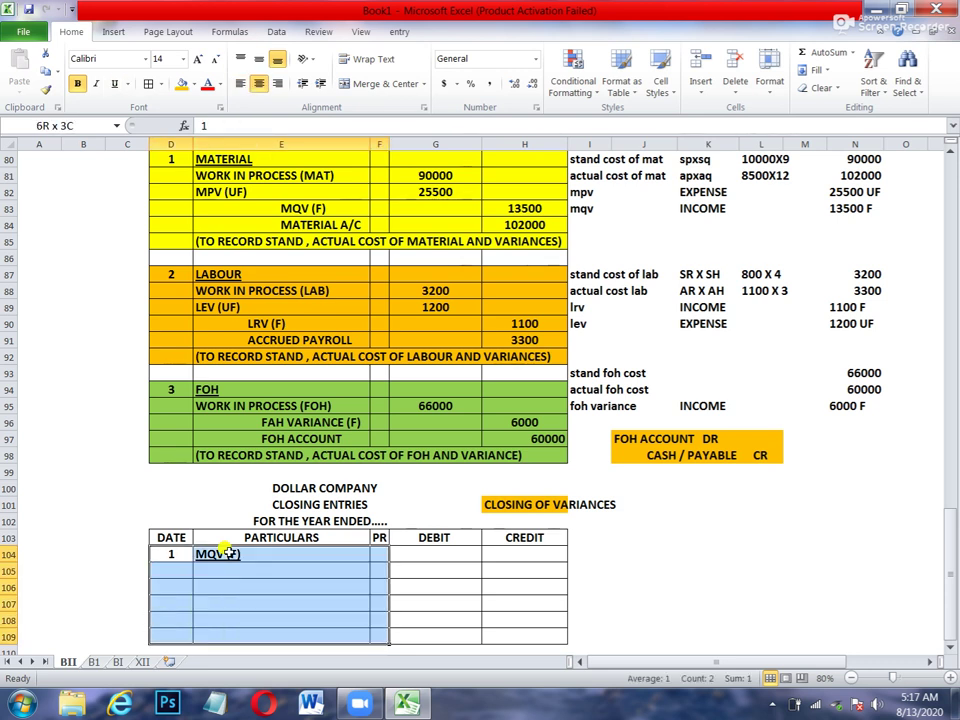
pyautogui.hotkey('shift', 'Right')
pyautogui.hotkey('shift', 'Right')
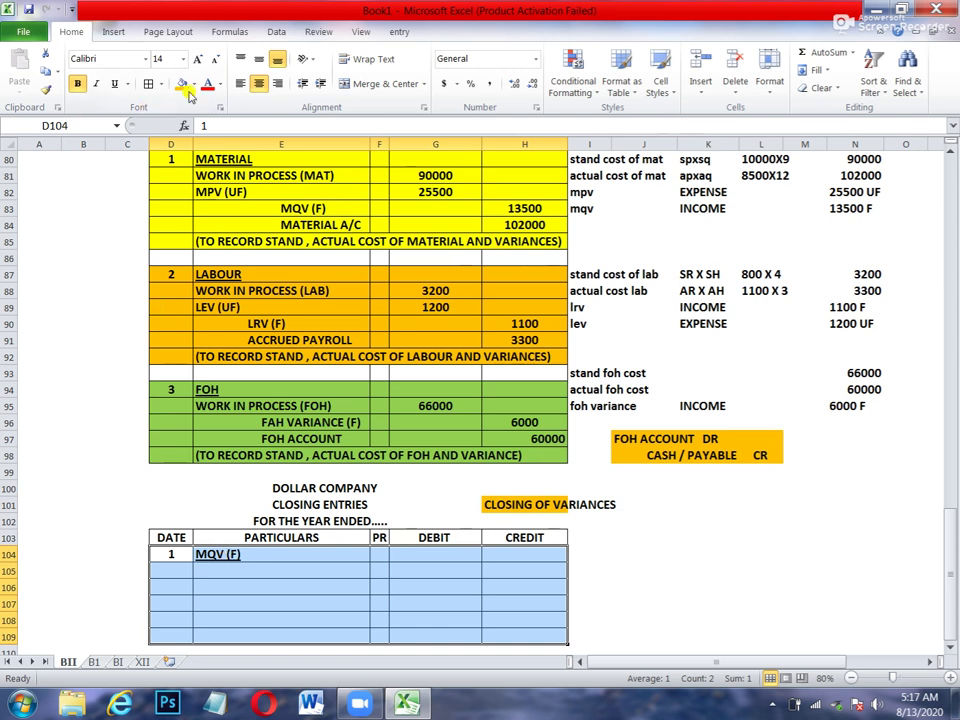
pyautogui.click(116, 85)
pyautogui.click(116, 85)
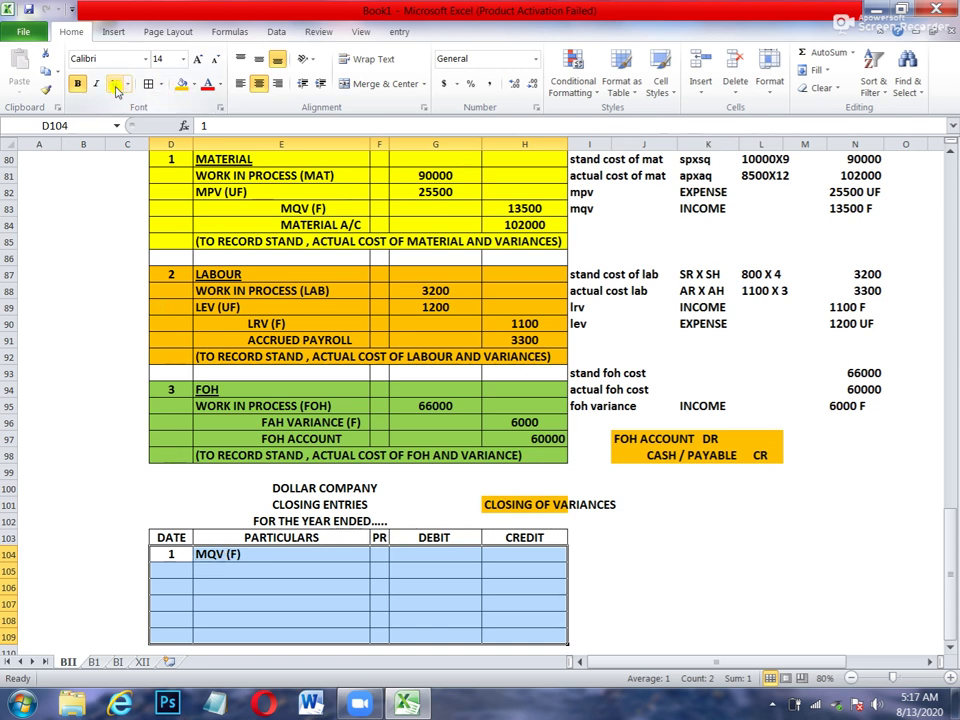
# Debit the favourable material quantity variance with 13500 in G104
pyautogui.click(267, 563)
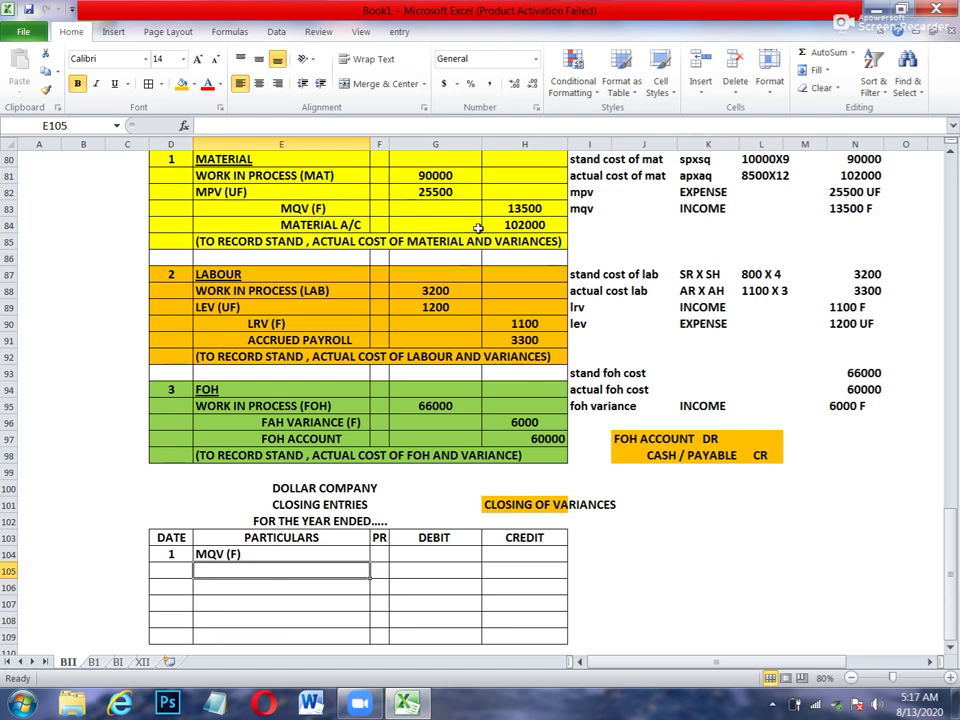
pyautogui.click(412, 552)
pyautogui.write('13500')
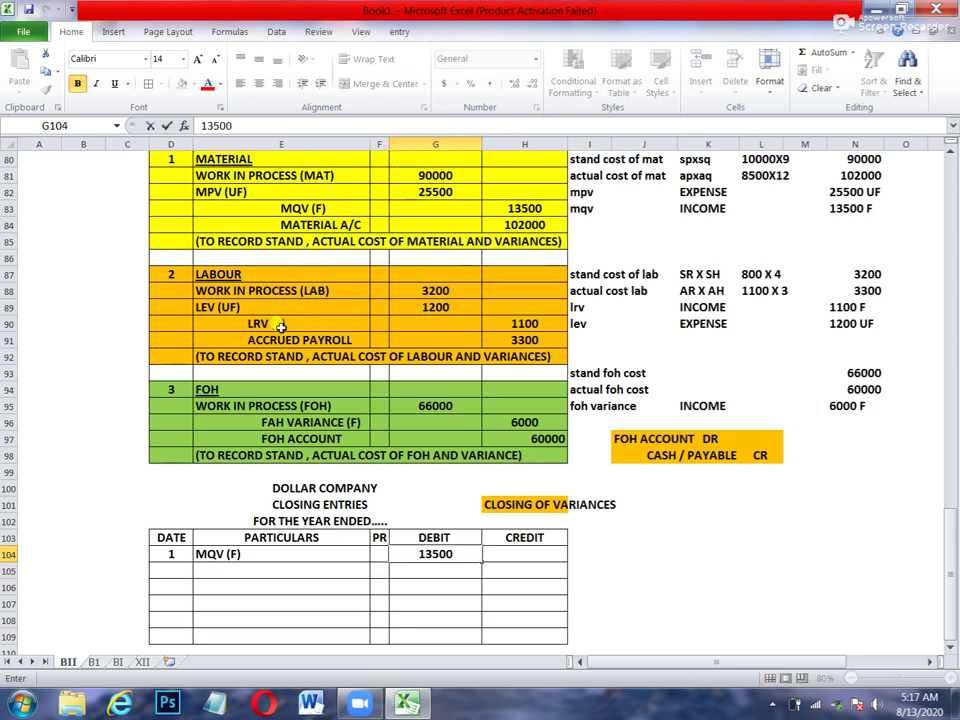
# Debit the favourable labour rate variance, entering "LRV (F)" in E105 and 1100 in G105
pyautogui.click(233, 569)
pyautogui.write('LRV (F')
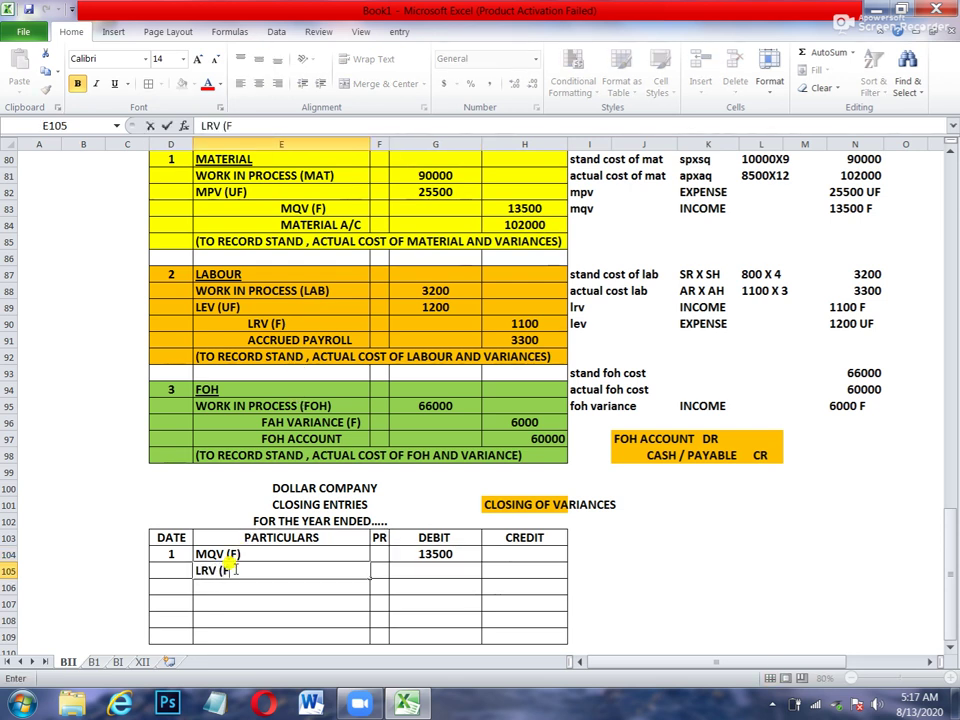
pyautogui.press('Tab')
pyautogui.press('Tab')
pyautogui.write('1100')
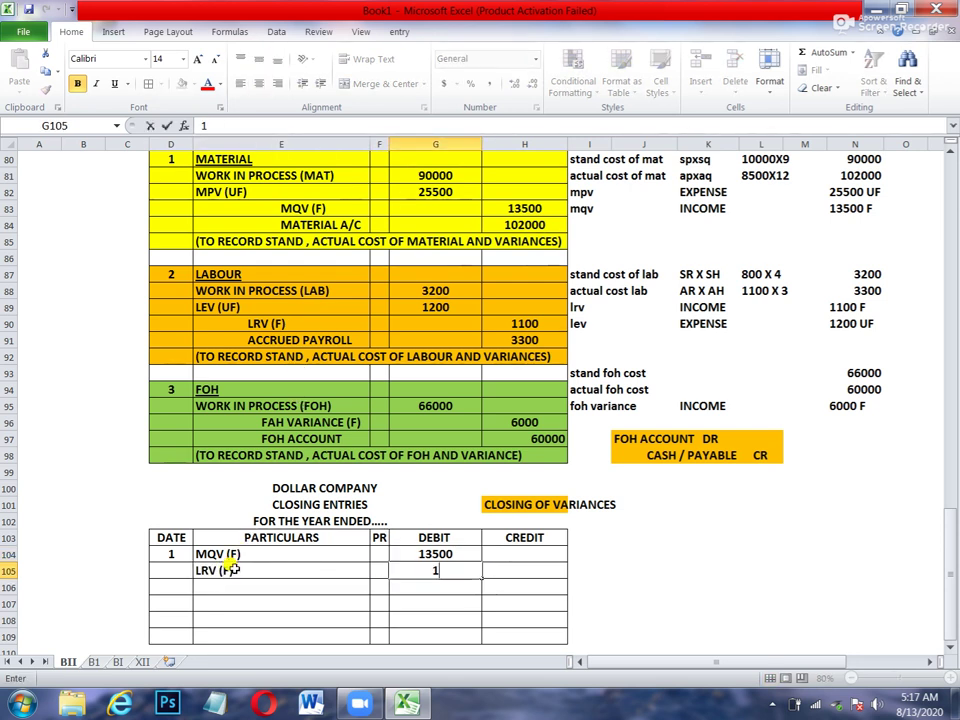
# Debit the favourable FOH variance, entering "FOH VARIANCE (F)" in E106 and 6000 in G106
pyautogui.press('Return')
pyautogui.press('Up')
pyautogui.press('Up')
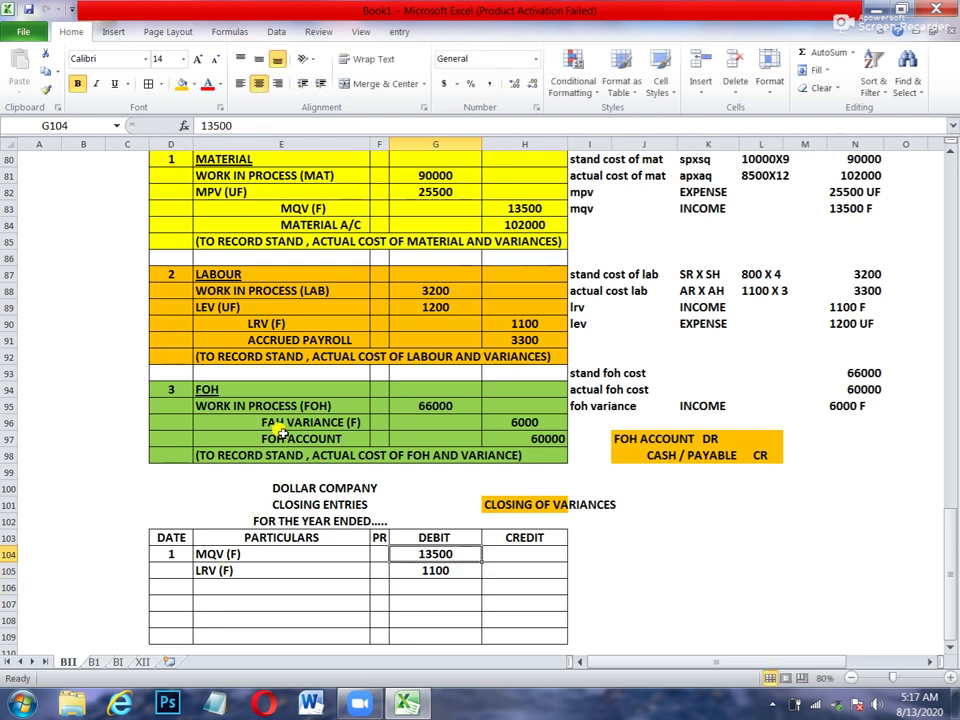
pyautogui.click(214, 590)
pyautogui.write('FO')
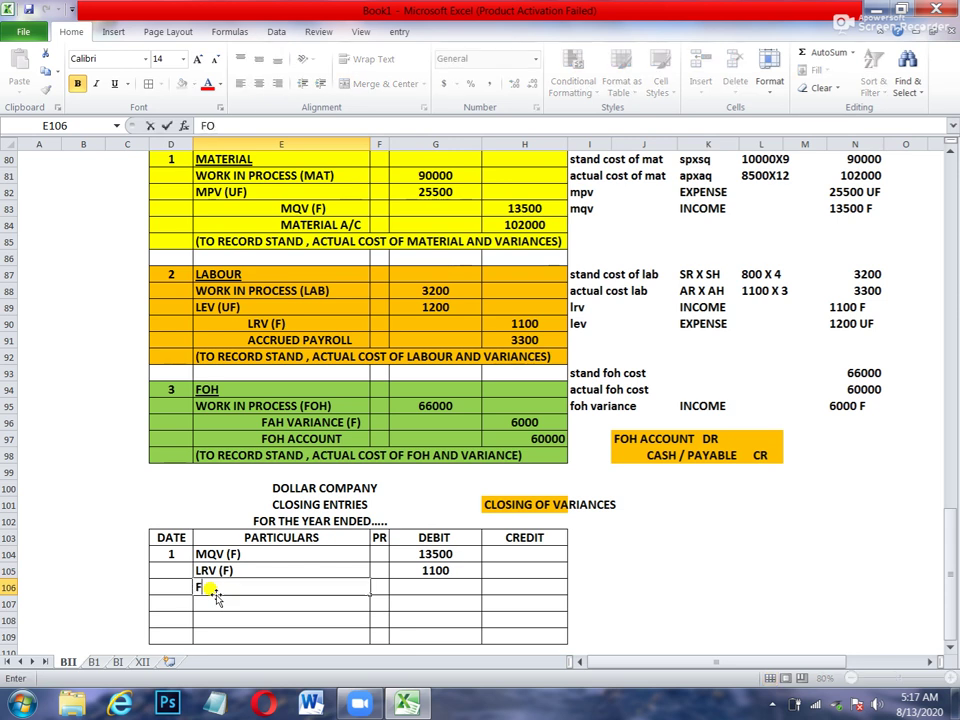
pyautogui.write('H VARIA')
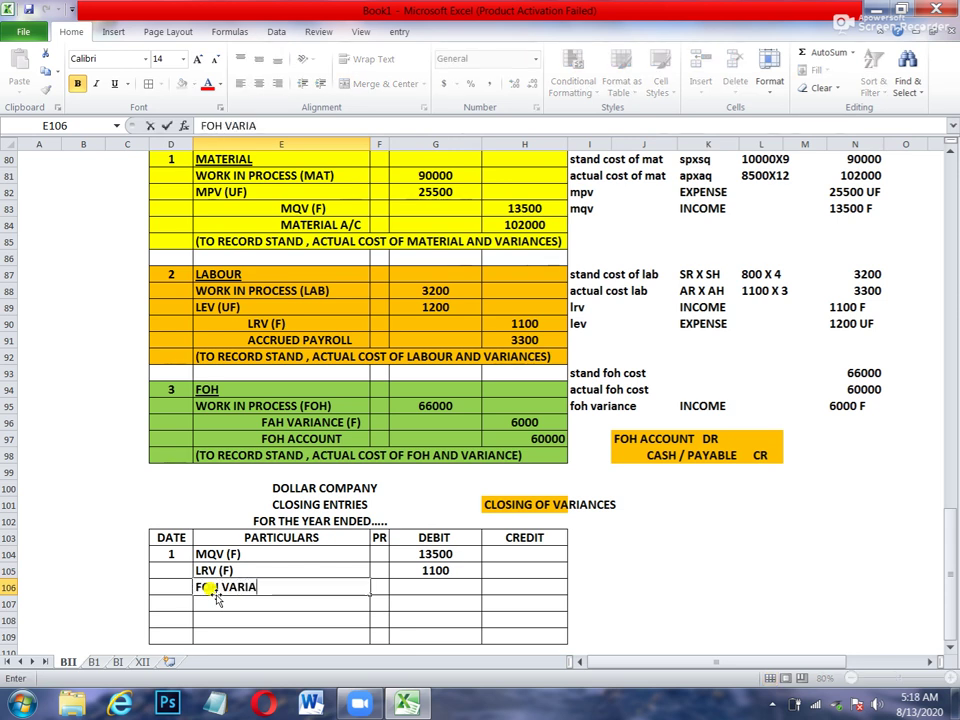
pyautogui.write('NCE (F')
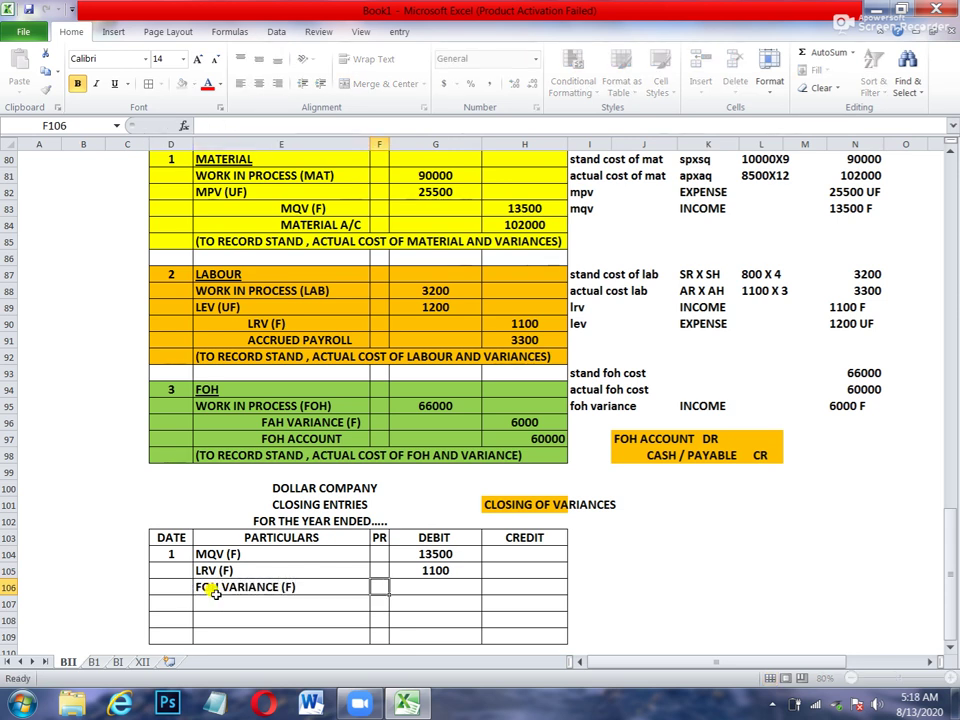
pyautogui.write(')')
pyautogui.press('Tab')
pyautogui.press('Tab')
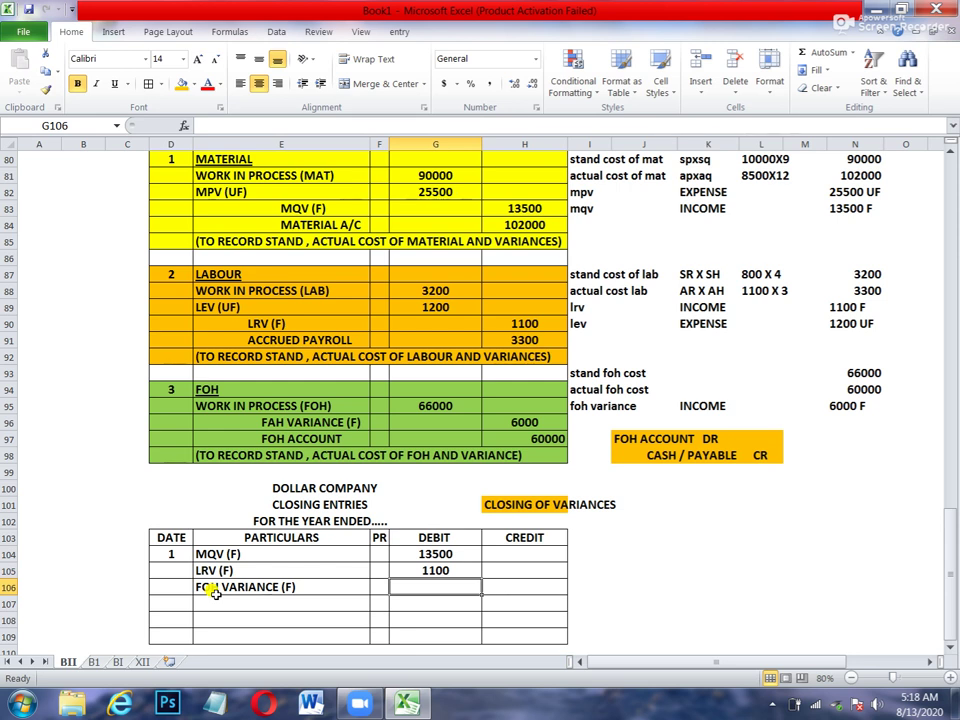
pyautogui.write('6000')
pyautogui.press('Return')
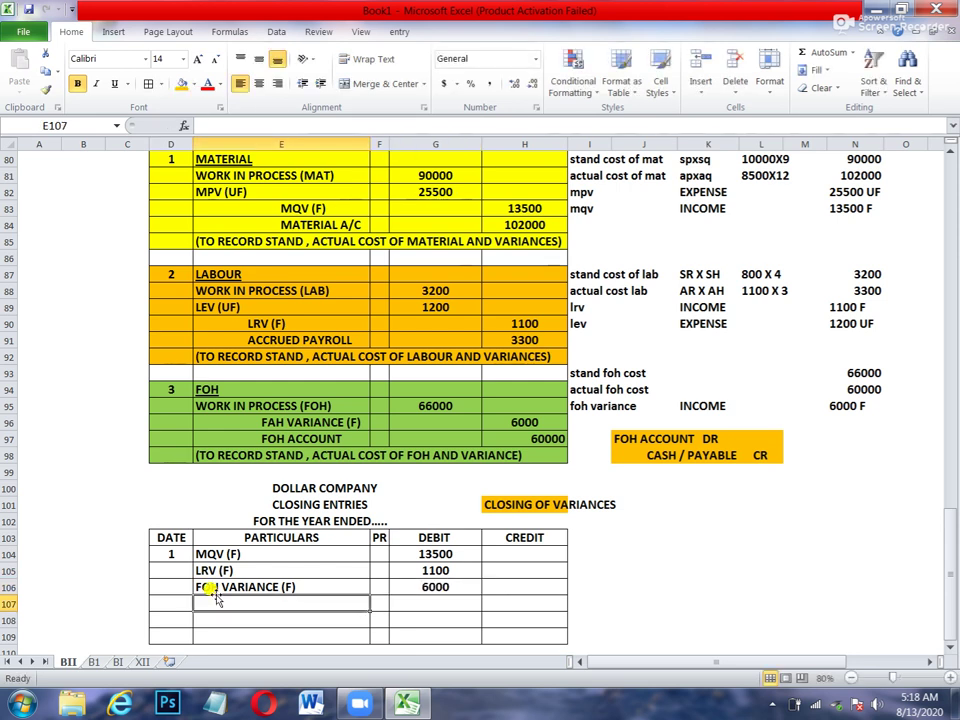
# Centre the FOH account's credit amount in H97
pyautogui.click(516, 438)
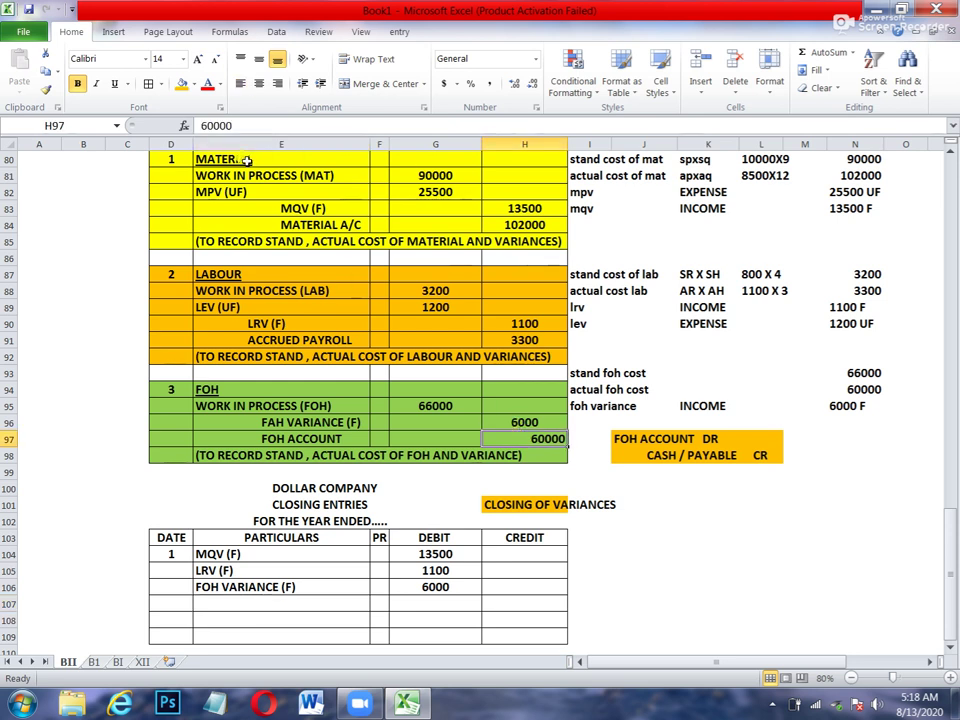
pyautogui.click(259, 84)
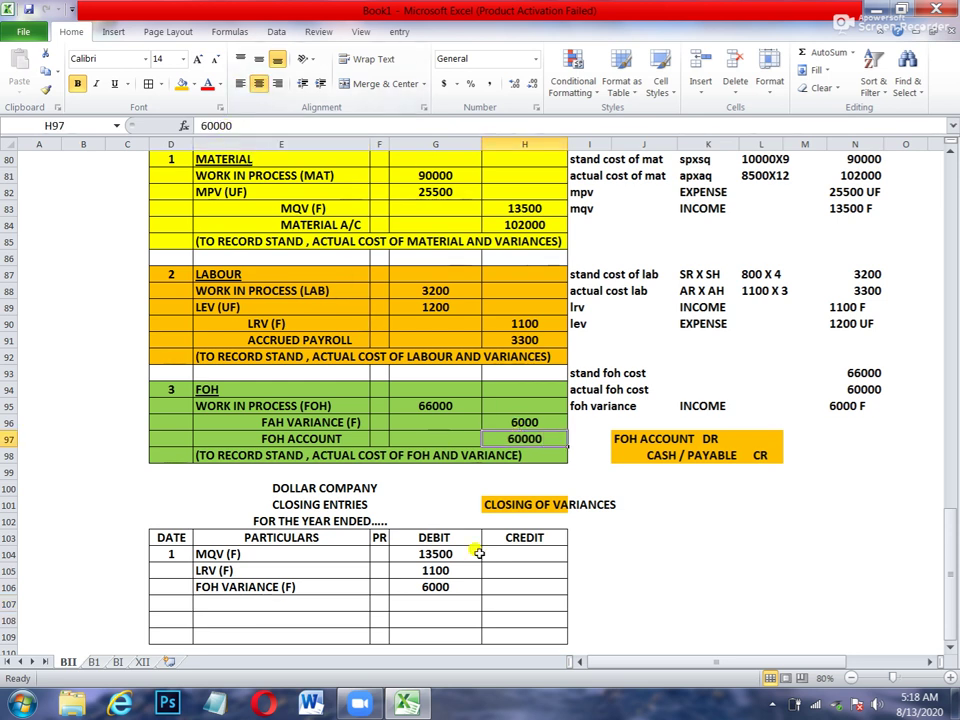
# Fill the blank closing entry row D107:H107 with orange
pyautogui.click(455, 607)
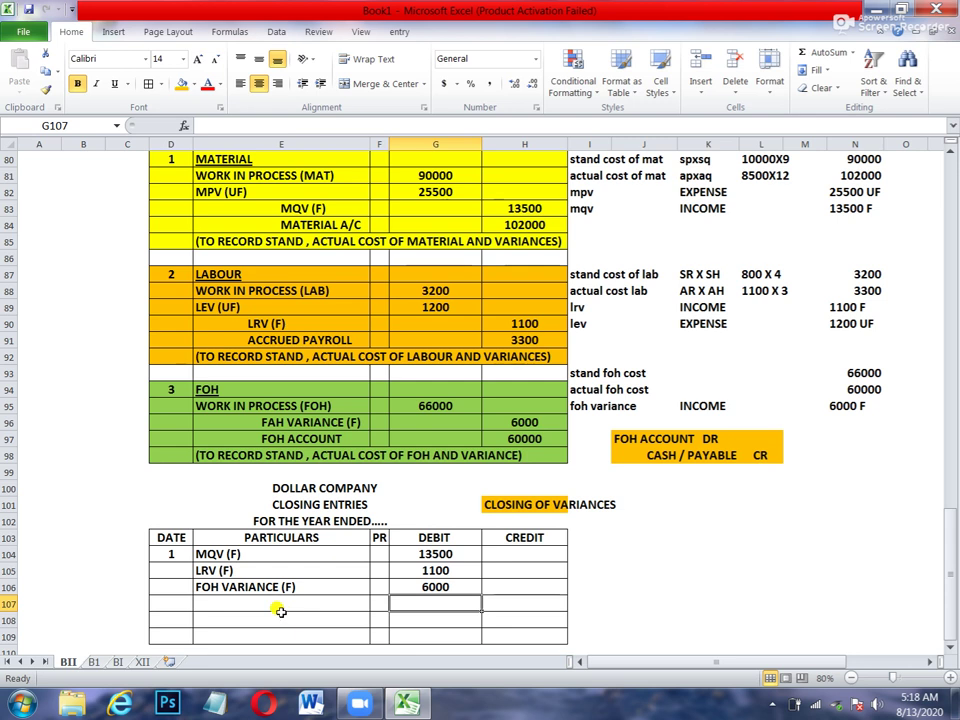
pyautogui.moveTo(185, 603); pyautogui.dragTo(494, 603)
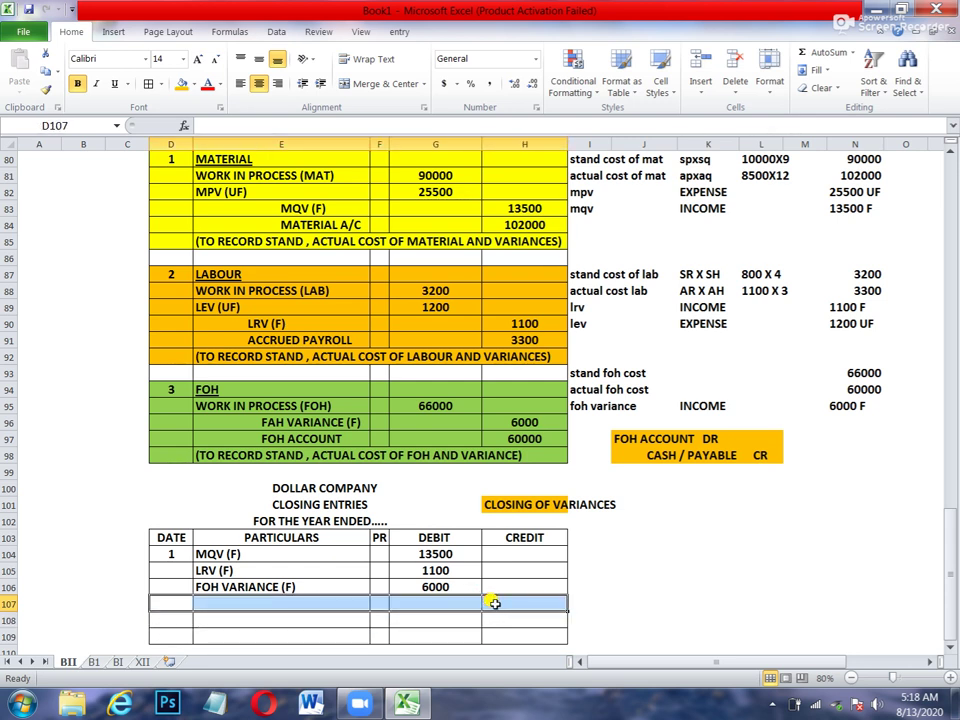
pyautogui.click(182, 84)
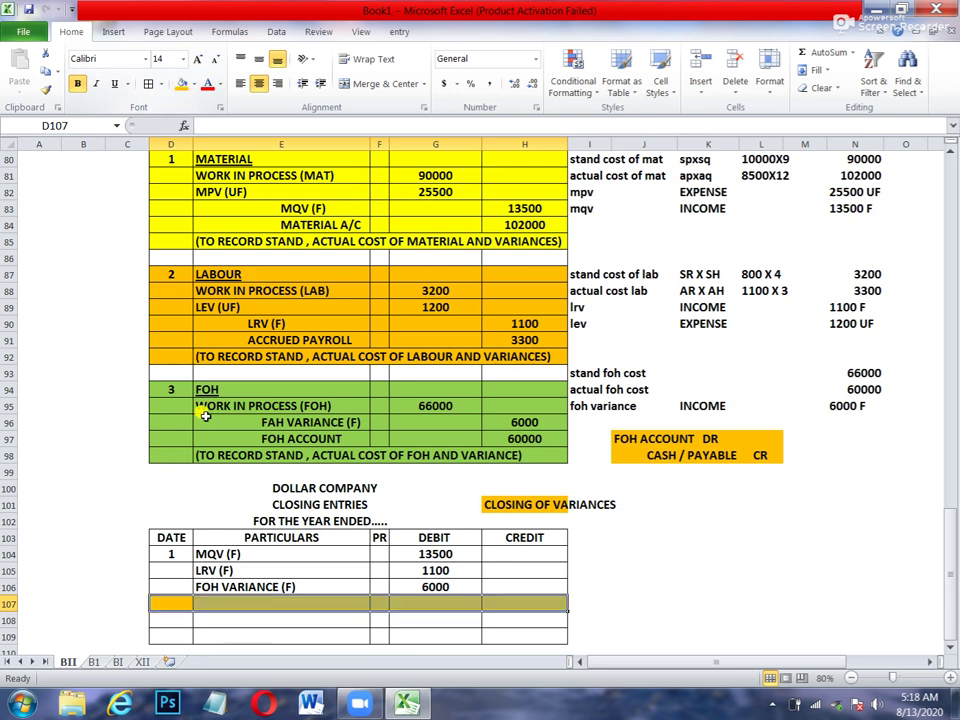
# Credit the unfavourable material price variance, entering an indented "MPV (UF)" in E108 and 25500 in H108
pyautogui.click(275, 620)
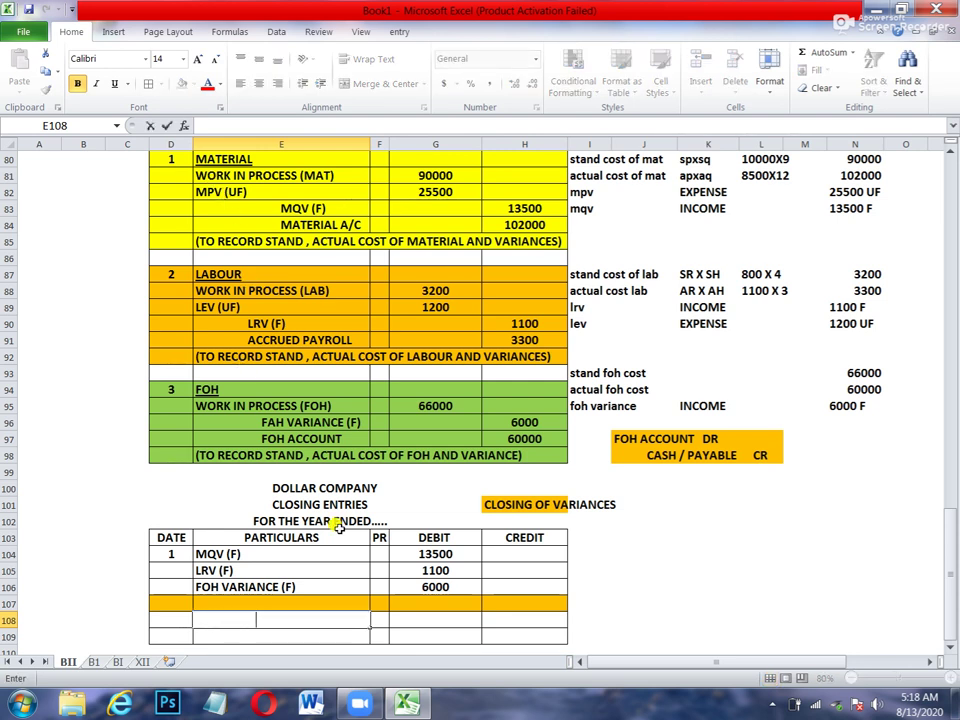
pyautogui.write('MPV (')
pyautogui.press('Tab')
pyautogui.press('Tab')
pyautogui.press('Tab')
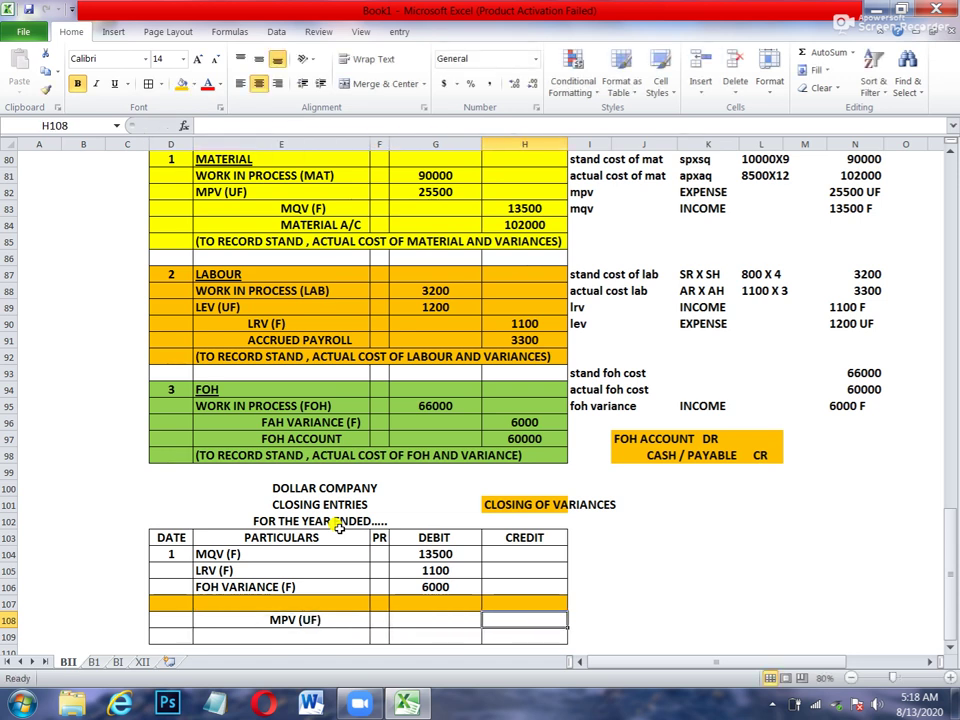
pyautogui.write('25500')
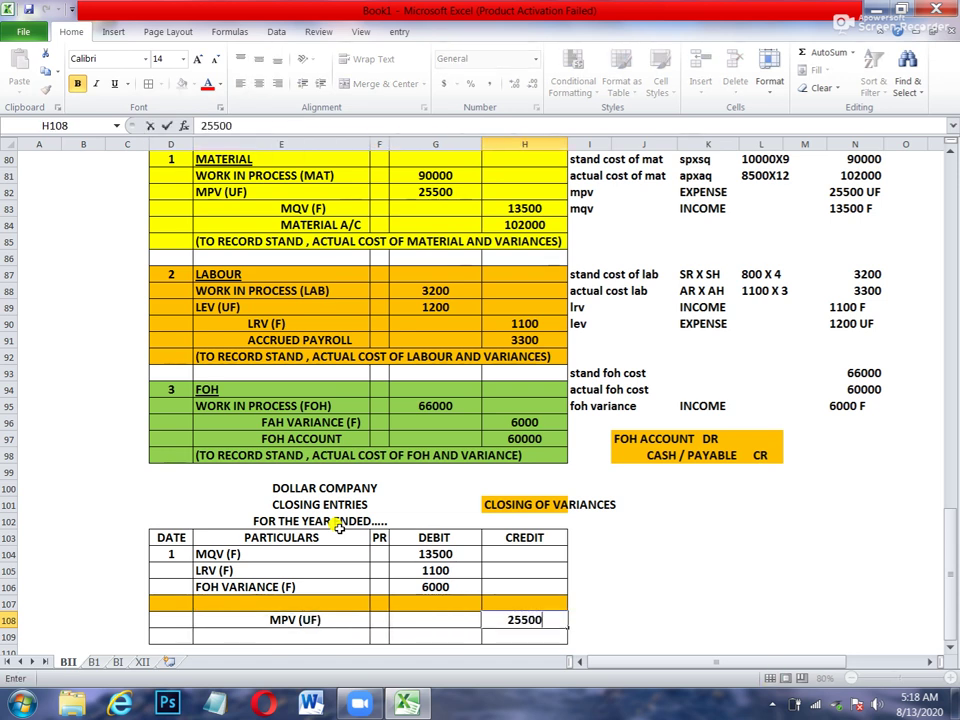
pyautogui.press('Return')
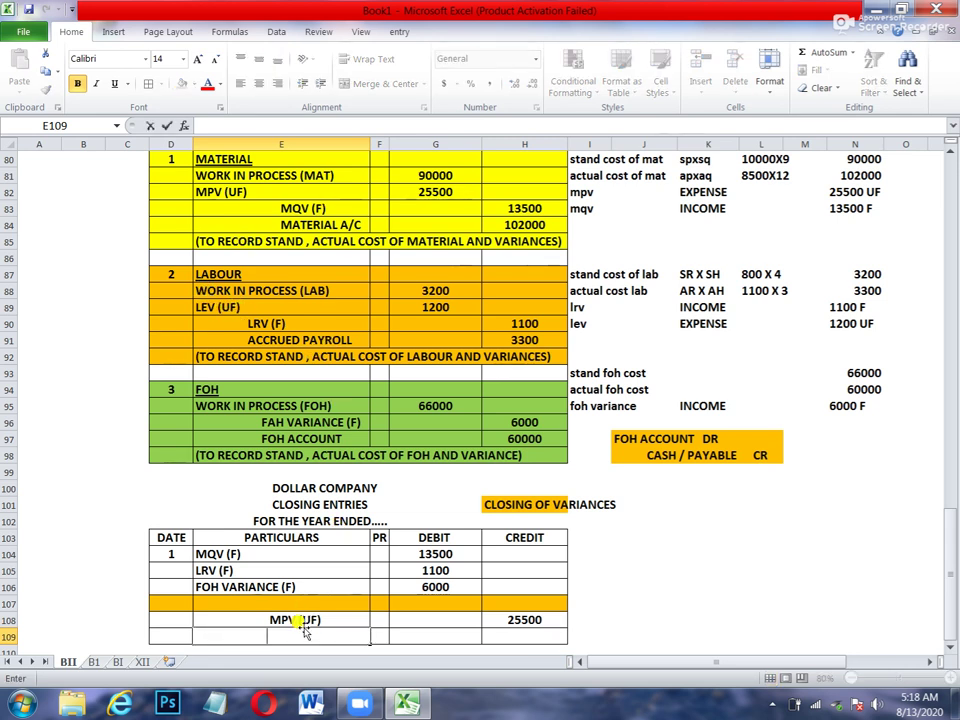
# Credit the unfavourable labour efficiency variance, entering an indented "LEV (UF)" in E109 and 1200 in H109
pyautogui.write('LEV (UF)')
pyautogui.press('Tab')
pyautogui.press('Tab')
pyautogui.press('Tab')
pyautogui.write('1200')
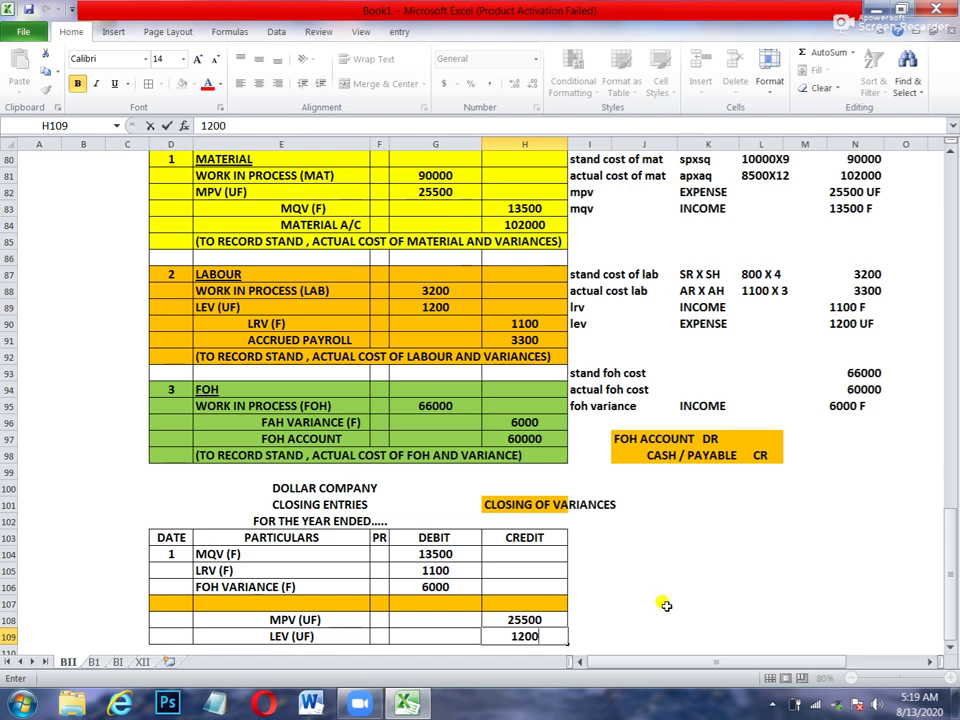
# Fill the three favourable variance debit amounts in G104:G106 with light green
pyautogui.moveTo(436, 555); pyautogui.dragTo(435, 588)
pyautogui.click(431, 570)
pyautogui.click(192, 85)
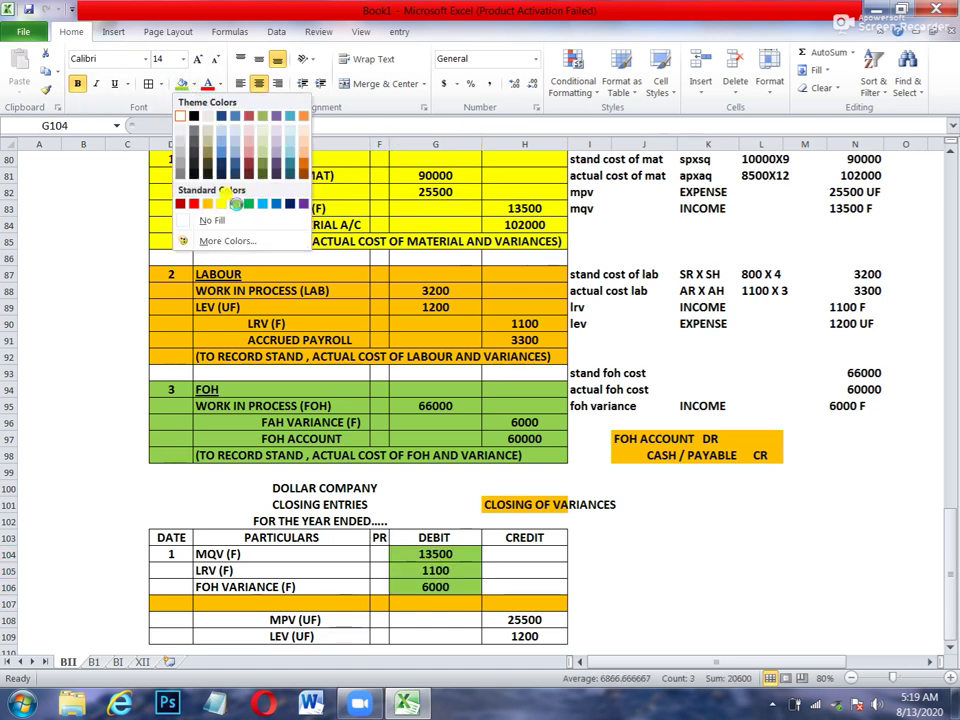
pyautogui.click(236, 205)
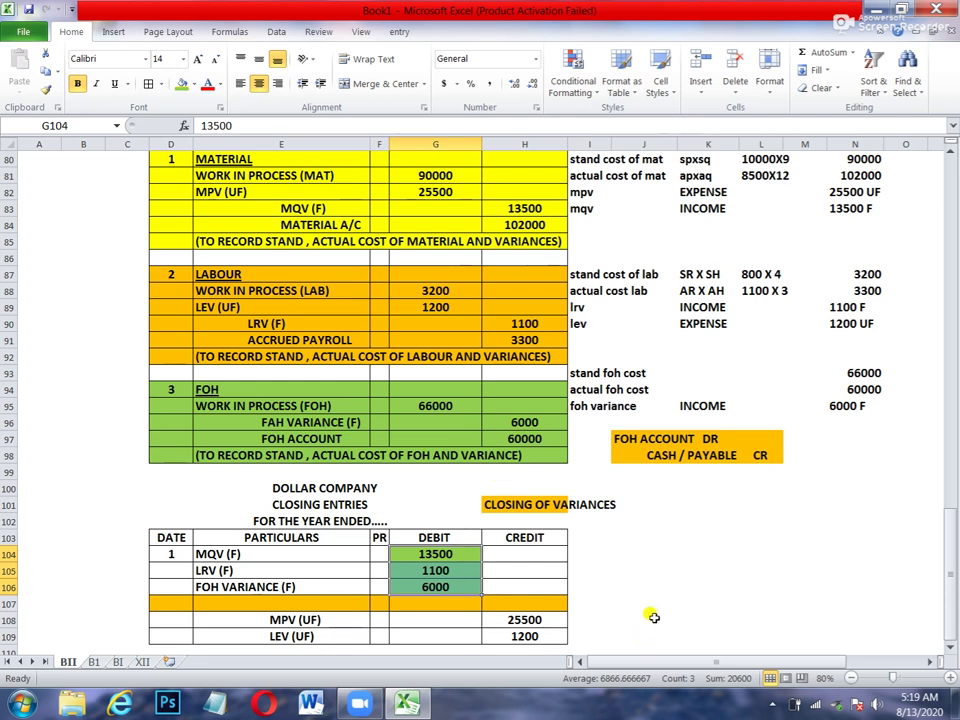
# Enter the label "TOTAL OF FAVOURABLE VARIANCE" in J103 beside the closing entry table
pyautogui.click(657, 543)
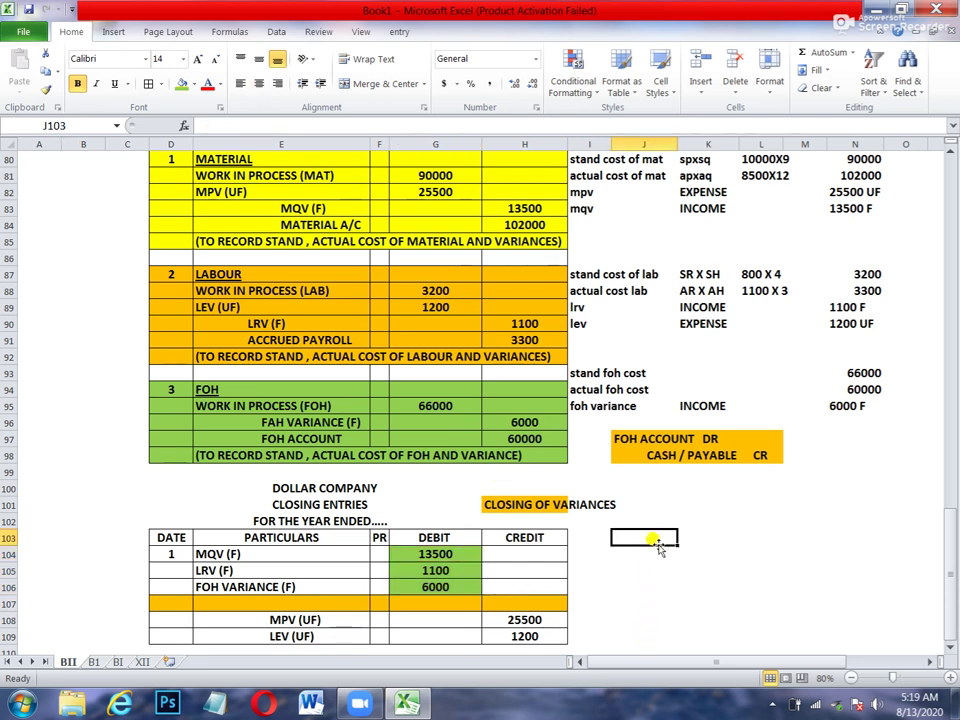
pyautogui.write('TOTAL OF FAVOUA')
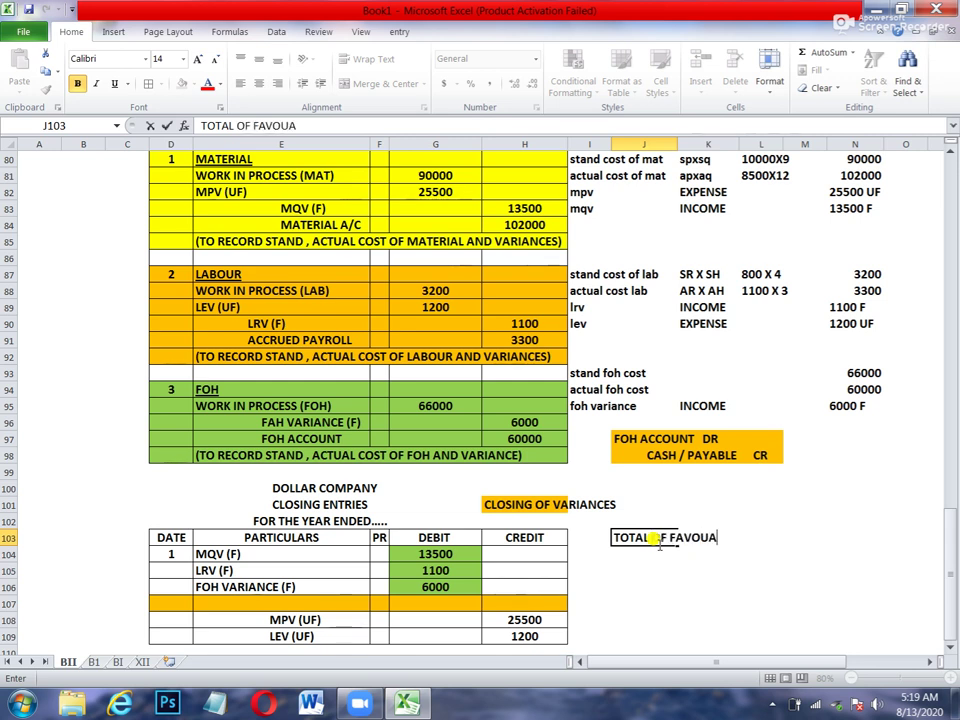
pyautogui.write('RAB')
pyautogui.press('BackSpace')
pyautogui.press('BackSpace')
pyautogui.write('LE VARIANCE')
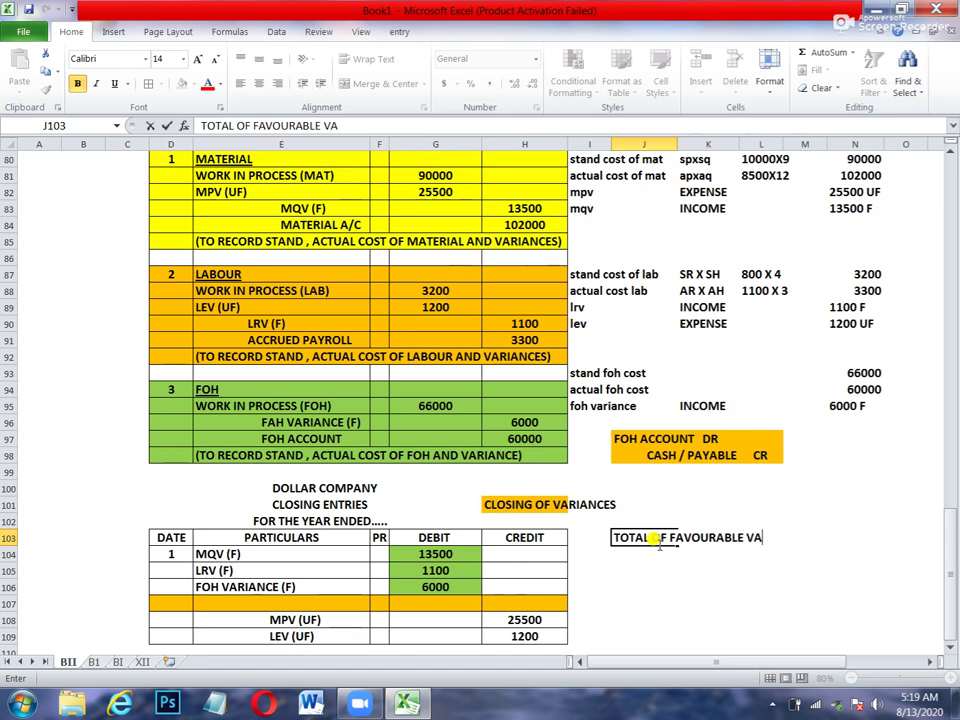
# Sum the debits in G104:G106 and enter the favourable variance total 20600 in N103
pyautogui.press('Right')
pyautogui.press('Right')
pyautogui.press('Right')
pyautogui.press('Right')
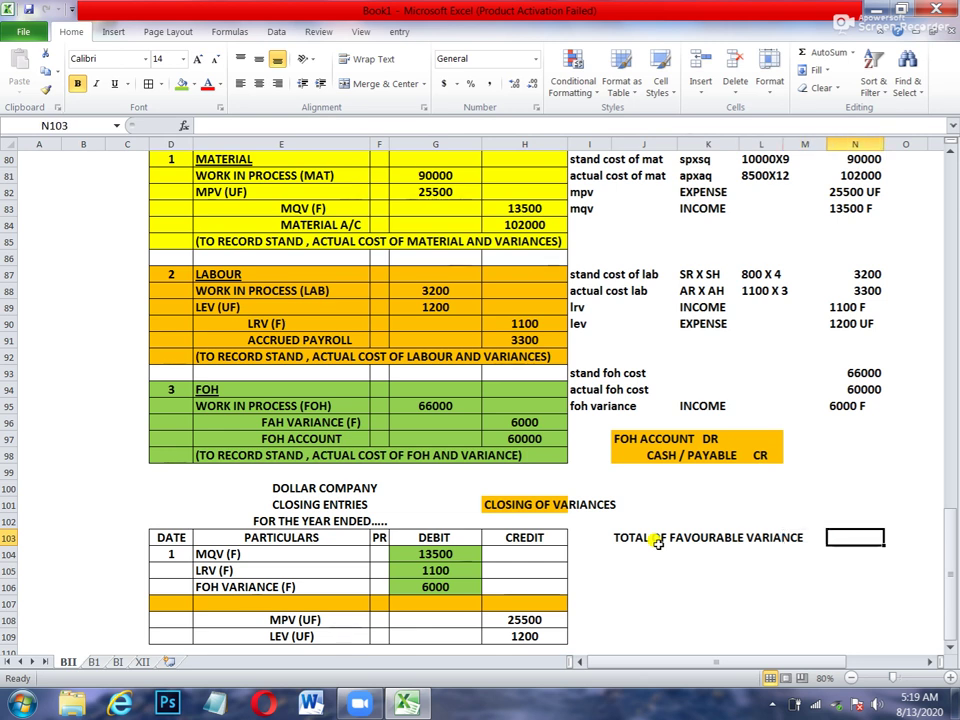
pyautogui.moveTo(435, 553); pyautogui.dragTo(435, 604)
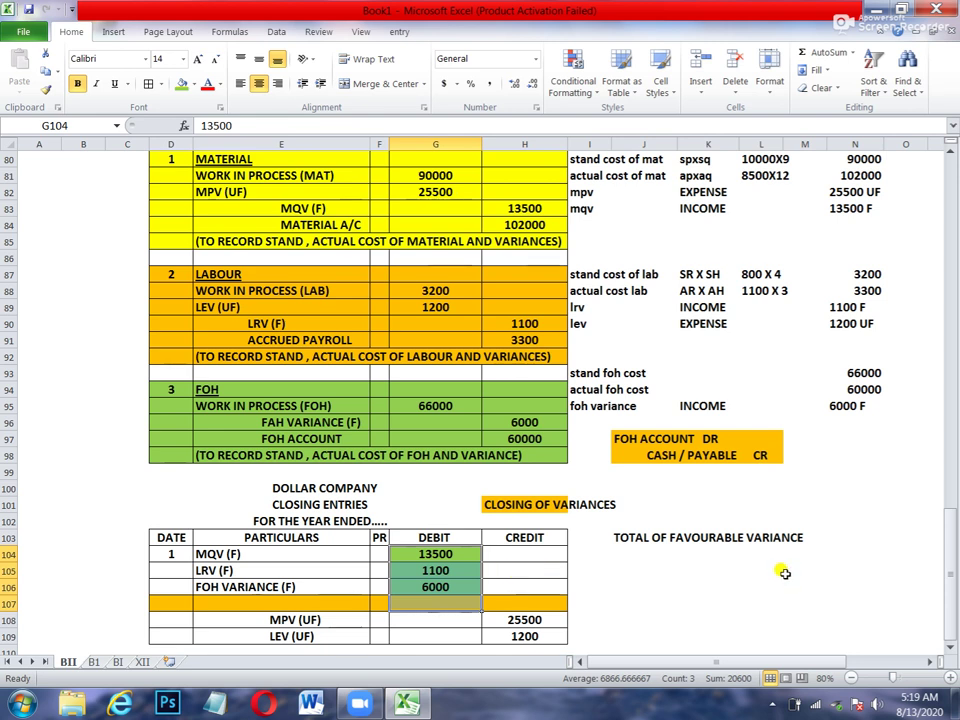
pyautogui.click(852, 538)
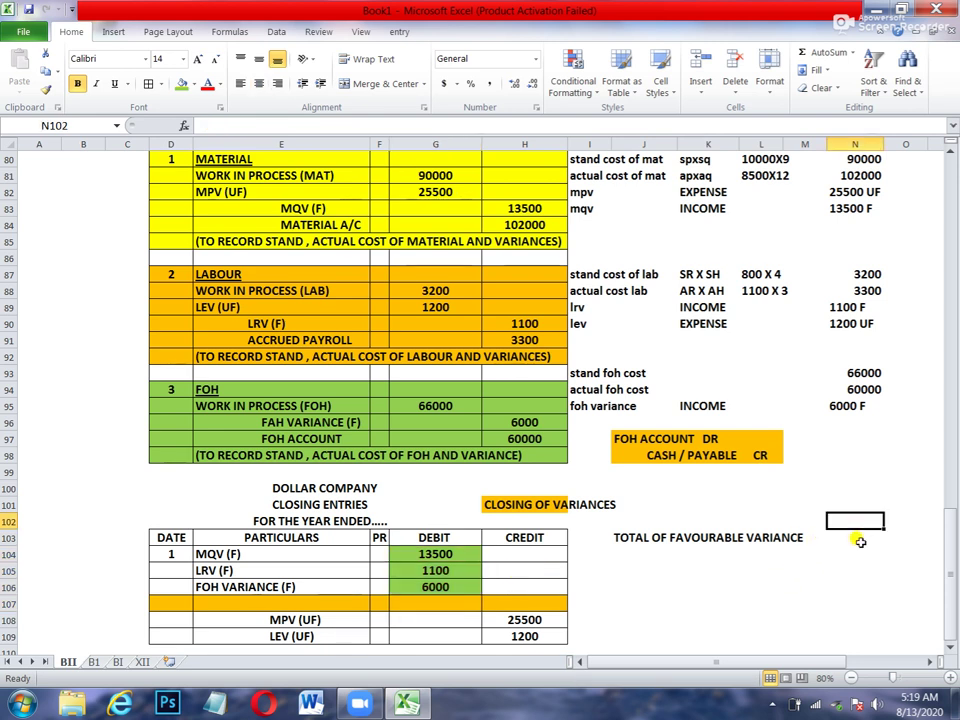
pyautogui.write('20600')
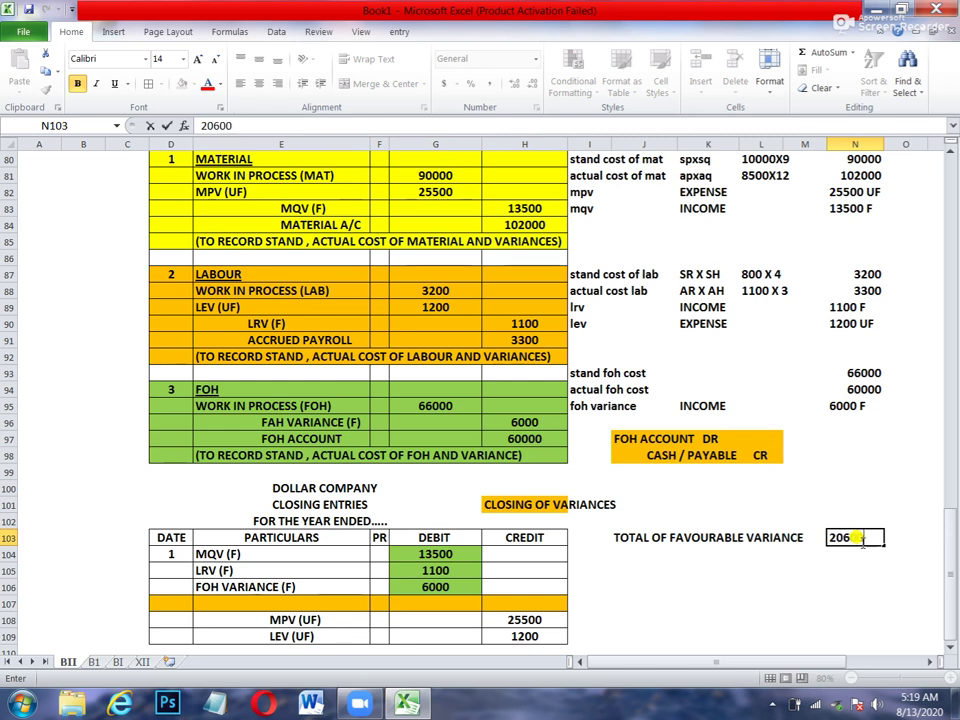
# Sum the credits in H108:H109 and enter the label "TOTAL OF UNFAVOURABLE VARIANCE" in J104
pyautogui.moveTo(527, 621); pyautogui.dragTo(533, 632)
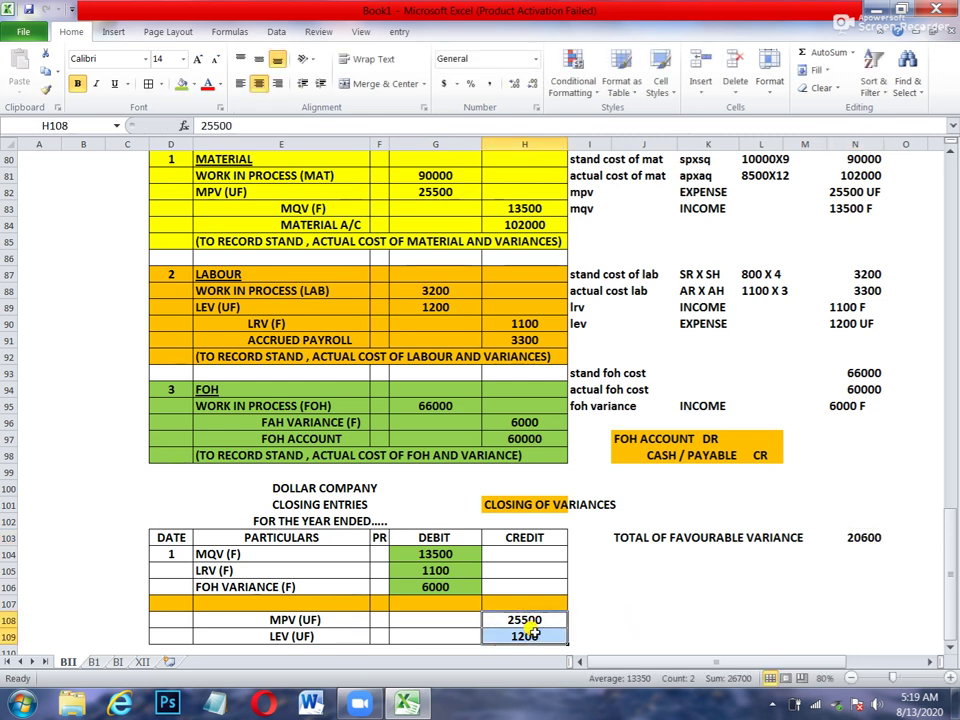
pyautogui.click(626, 538)
pyautogui.click(629, 552)
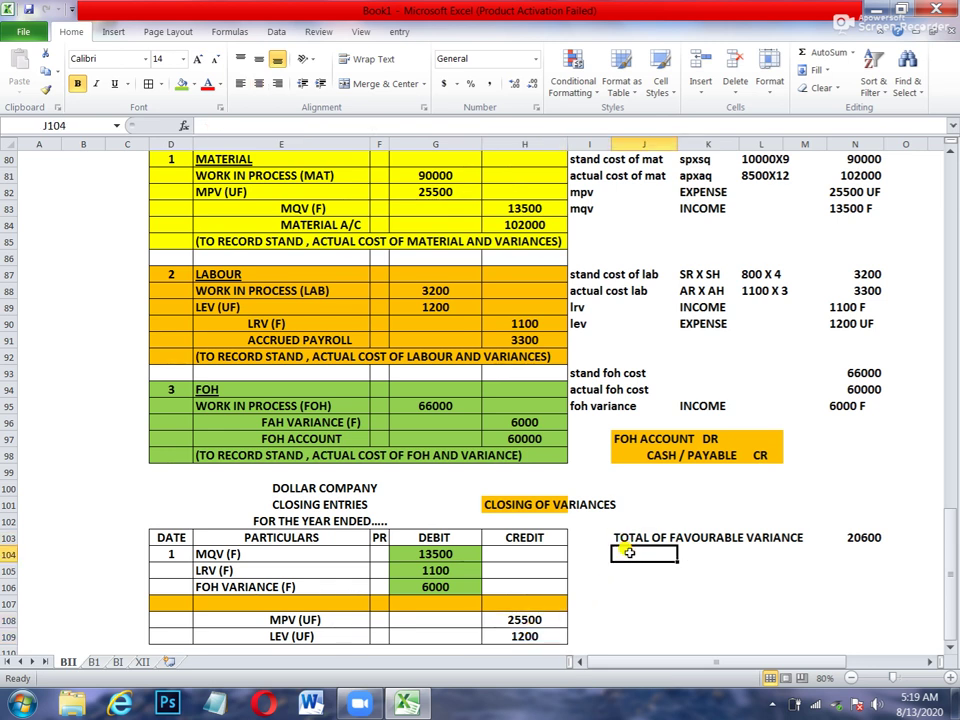
pyautogui.write('TOTAL O')
pyautogui.write('UNFA')
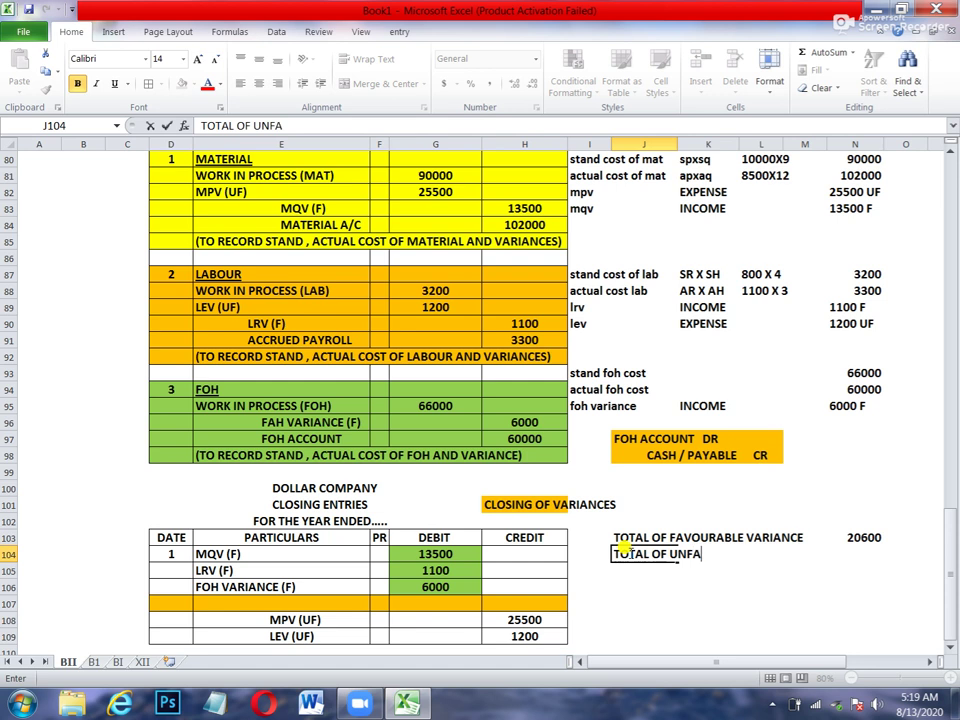
pyautogui.write('VOURABL')
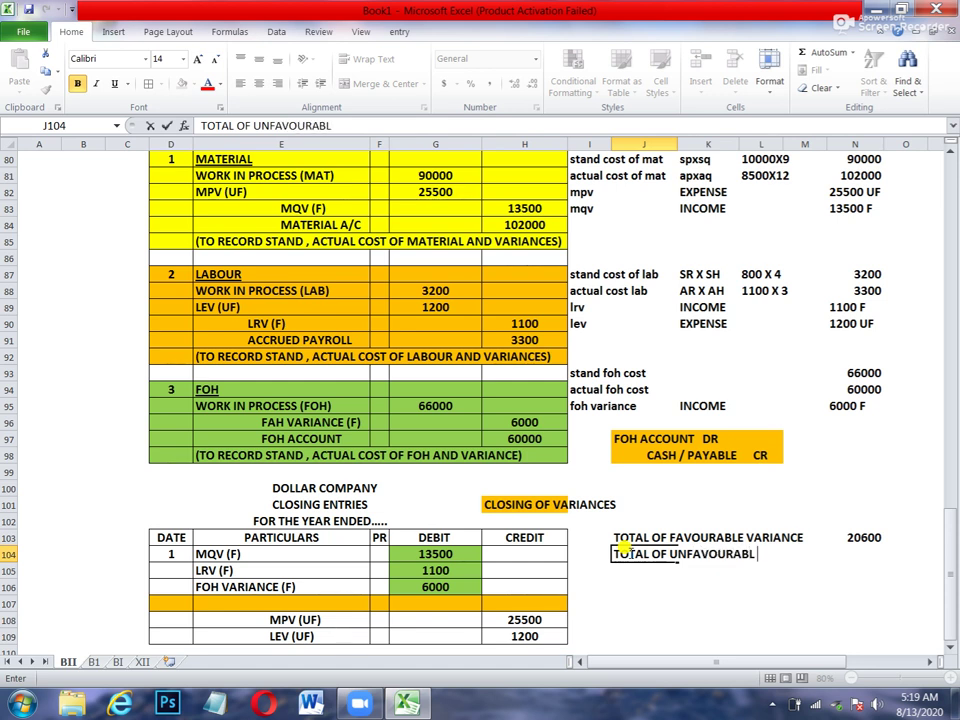
pyautogui.press('BackSpace')
pyautogui.write('LE VARIANCE')
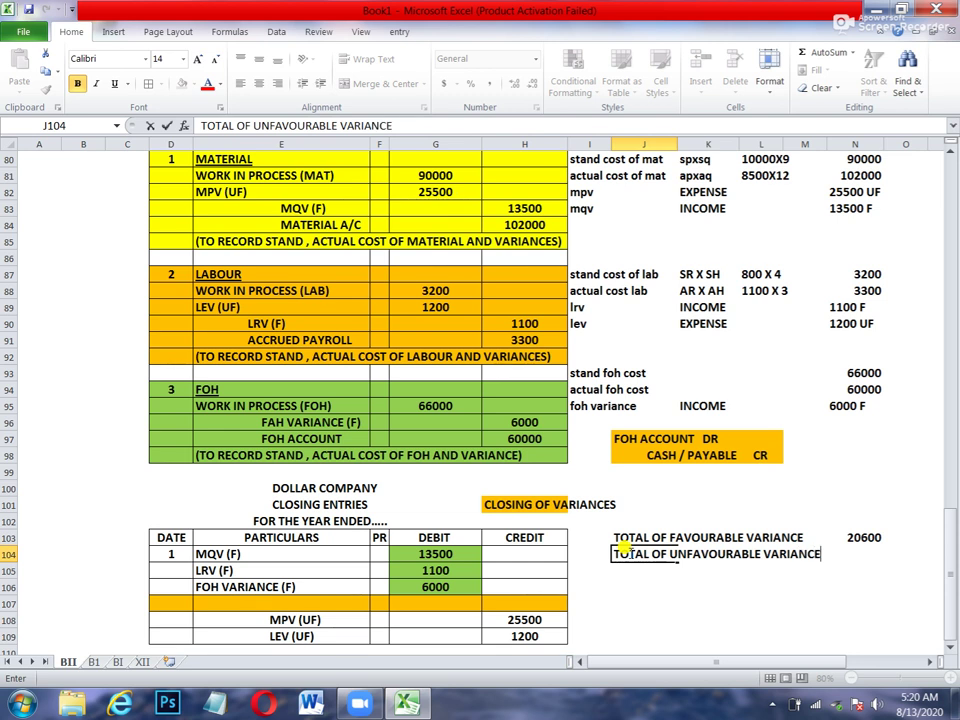
# Enter the unfavourable variance total 26700 in N104 and check it against the credits in H108:H109
pyautogui.press('Tab')
pyautogui.press('Tab')
pyautogui.press('Tab')
pyautogui.press('Tab')
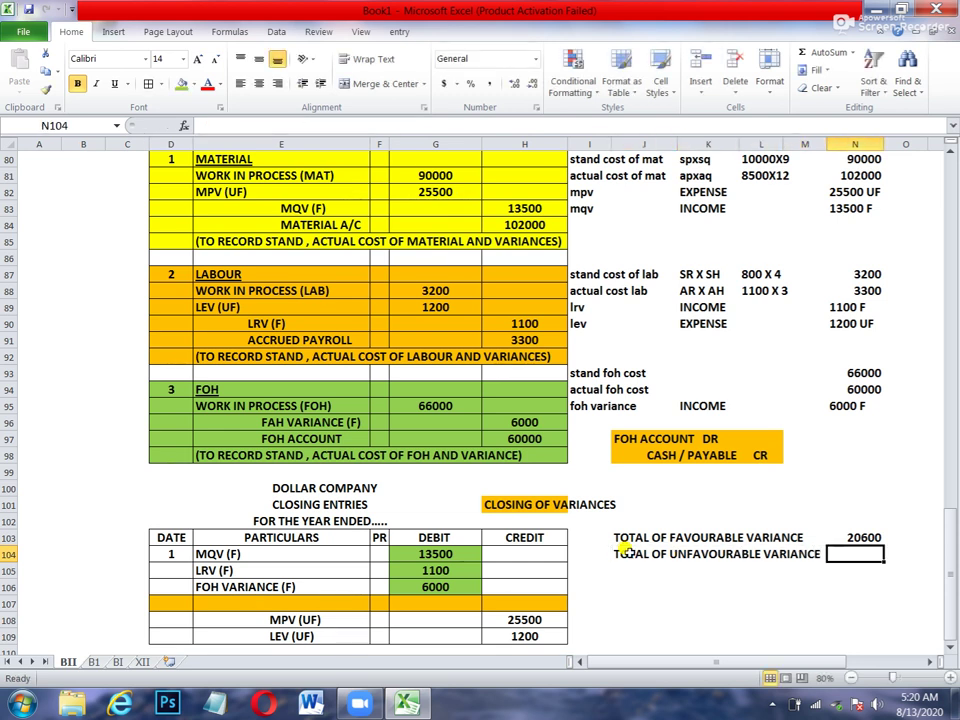
pyautogui.write('26700')
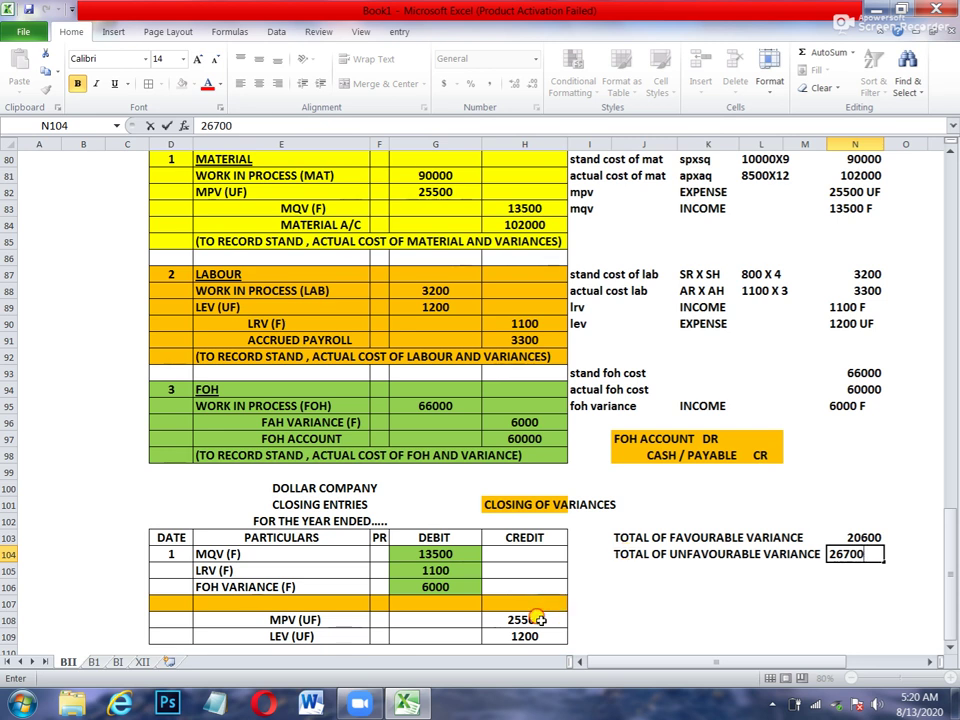
pyautogui.moveTo(525, 620); pyautogui.dragTo(540, 637)
pyautogui.click(656, 632)
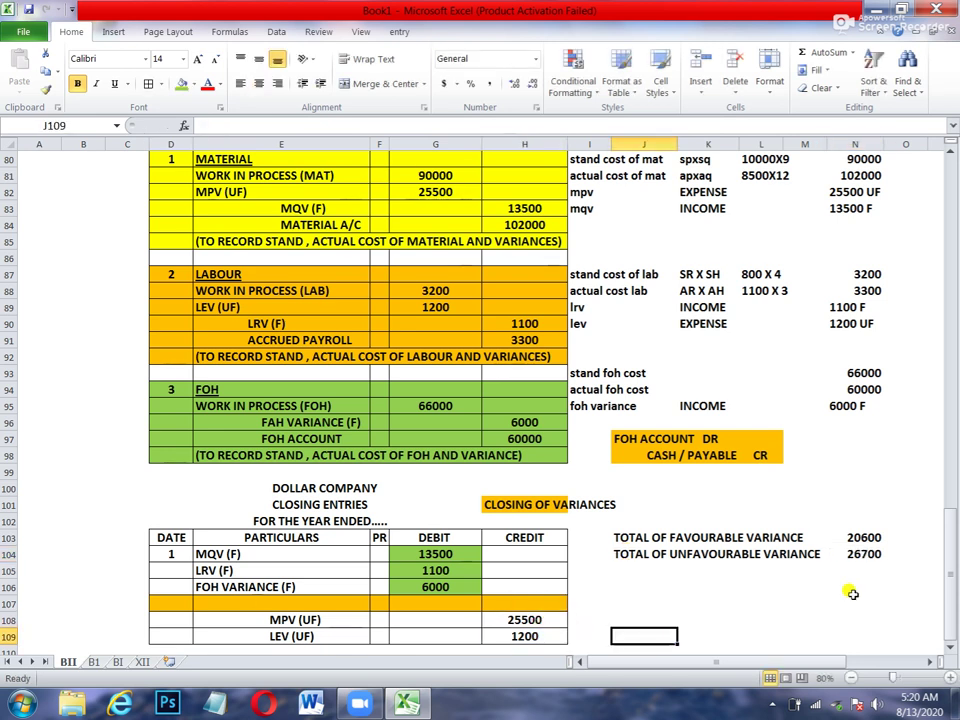
# Fill the favourable variance total in N103 with light green
pyautogui.click(862, 538)
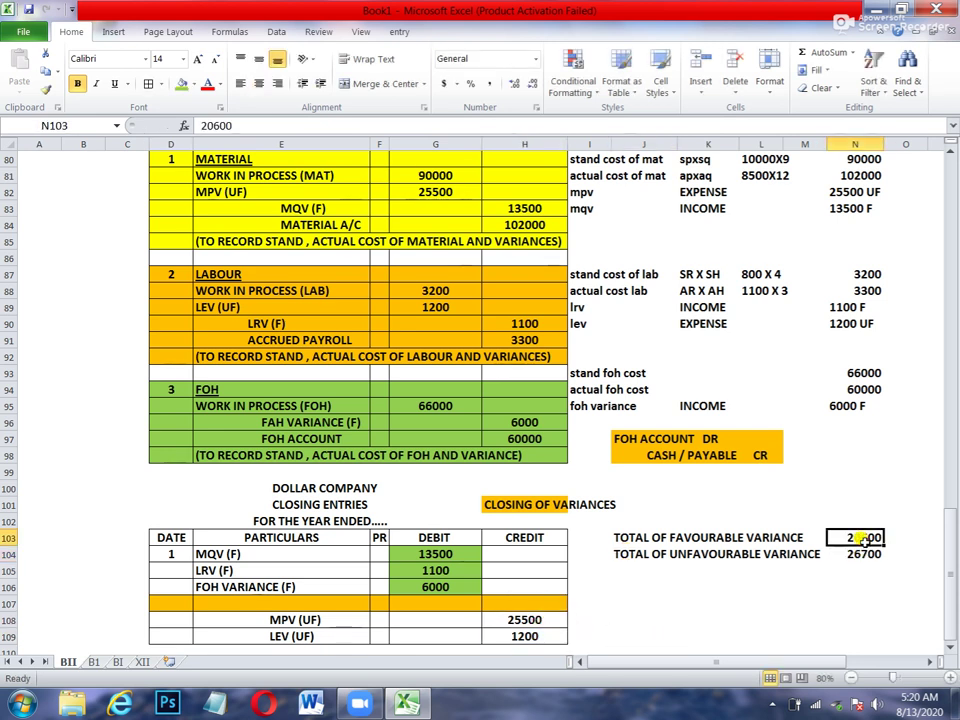
pyautogui.click(182, 83)
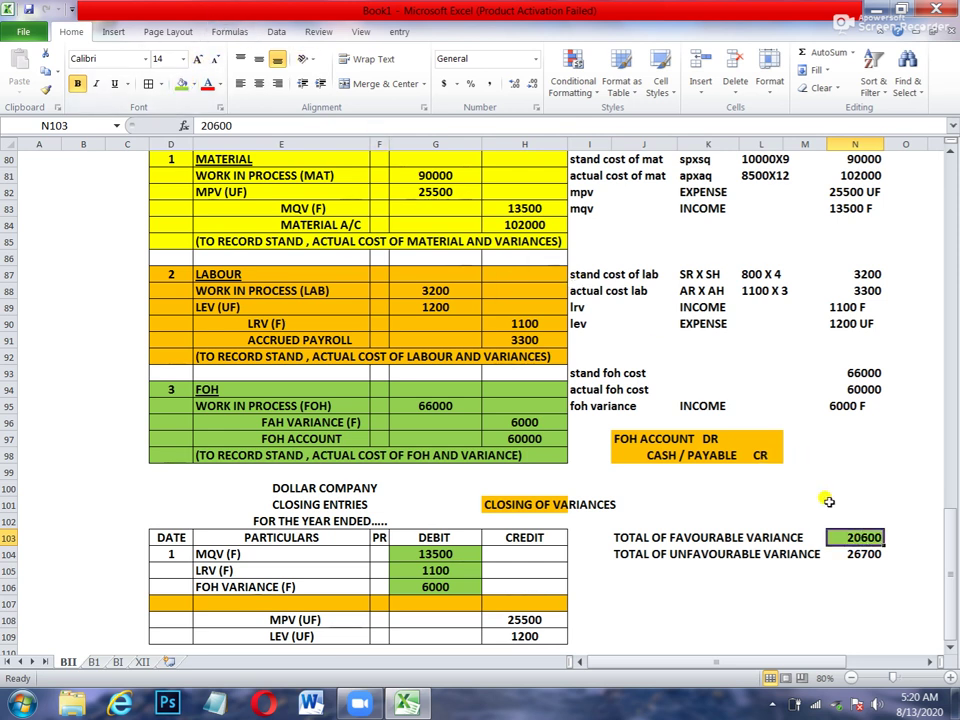
# Fill the unfavourable variance total in N104 with red
pyautogui.click(849, 552)
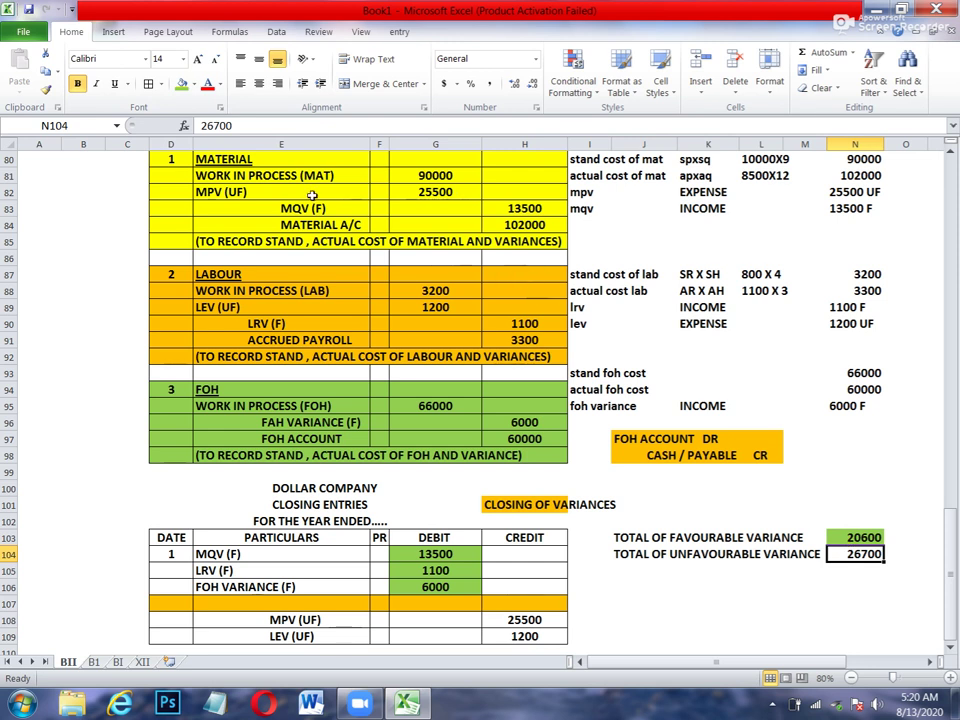
pyautogui.click(193, 85)
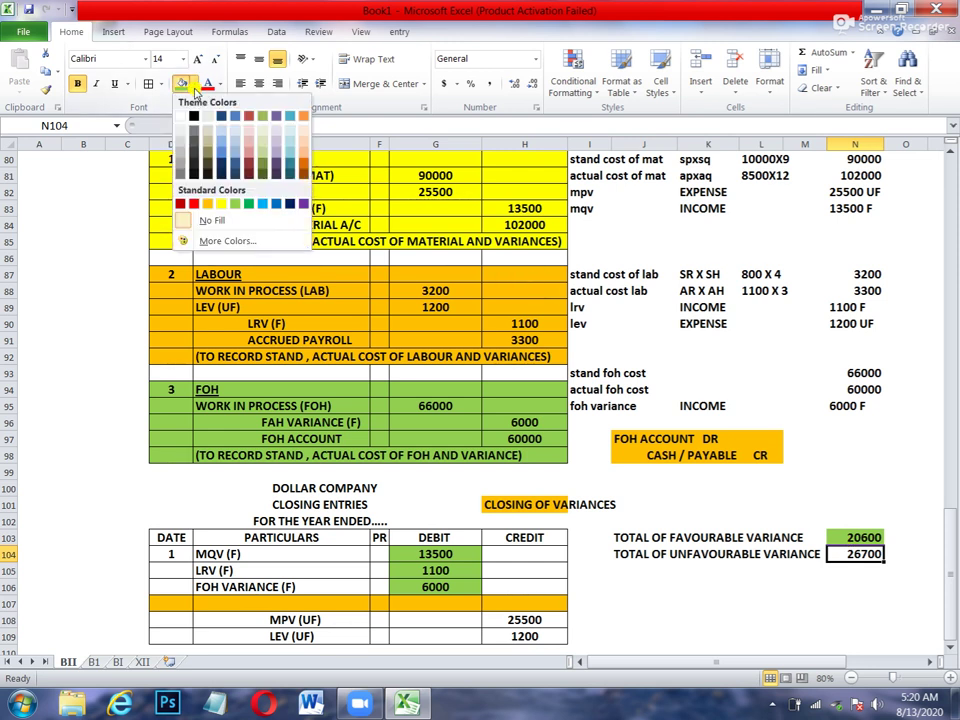
pyautogui.click(194, 203)
pyautogui.click(762, 602)
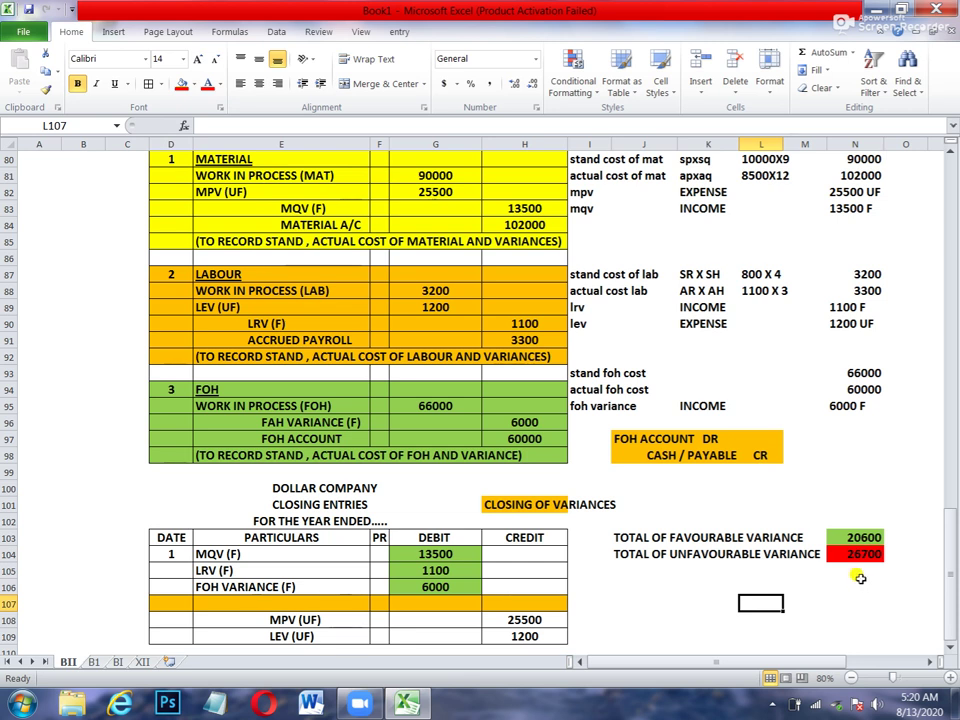
pyautogui.click(754, 571)
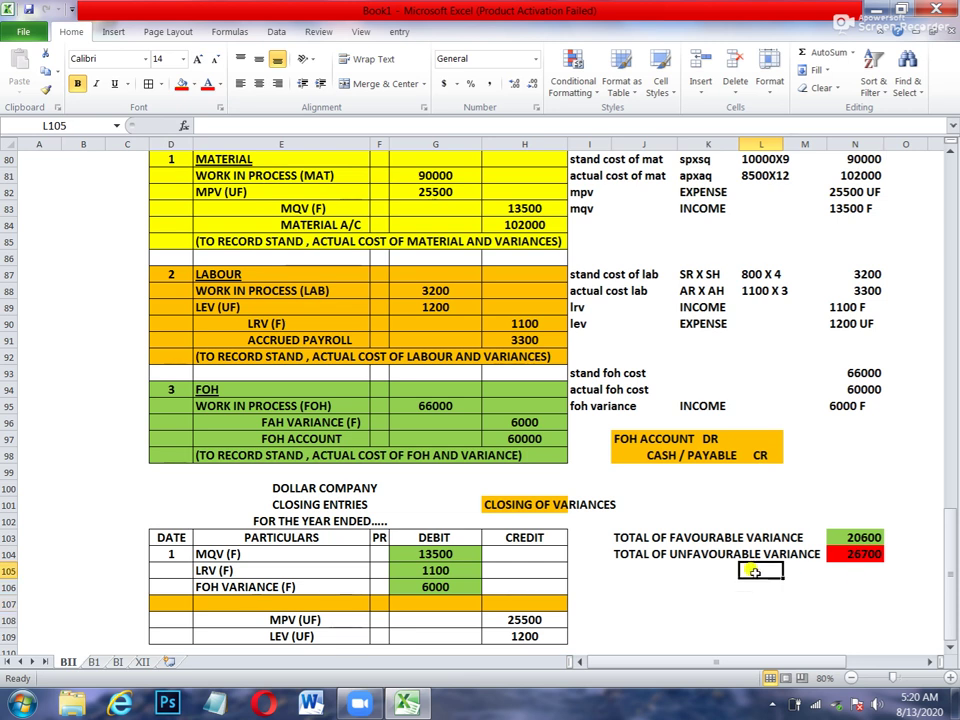
pyautogui.write('DIFFERNCE')
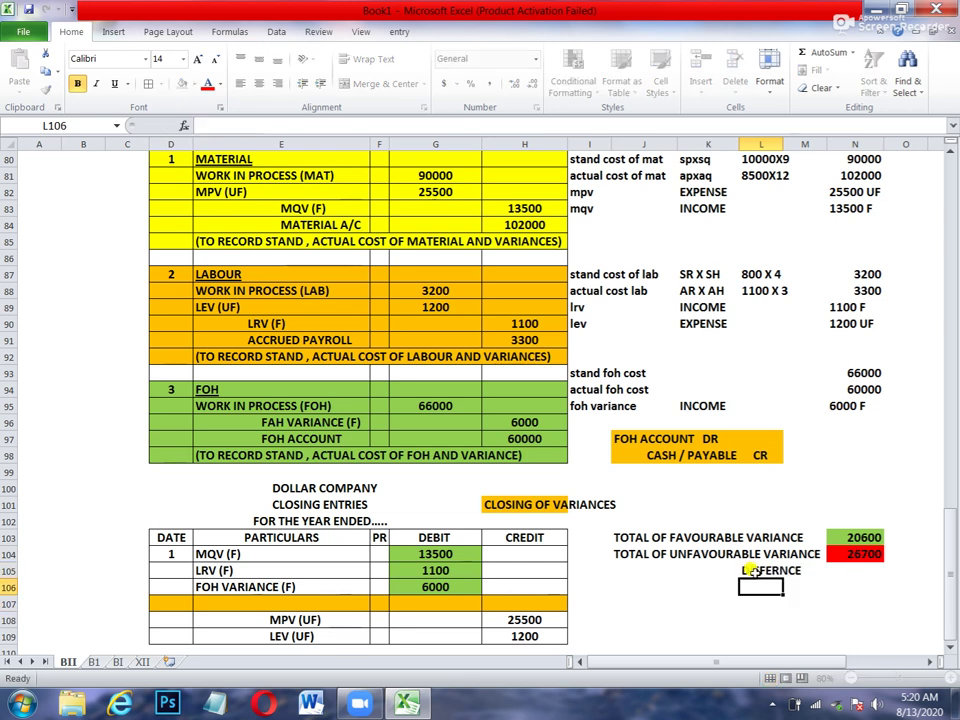
pyautogui.press('Tab')
pyautogui.press('Tab')
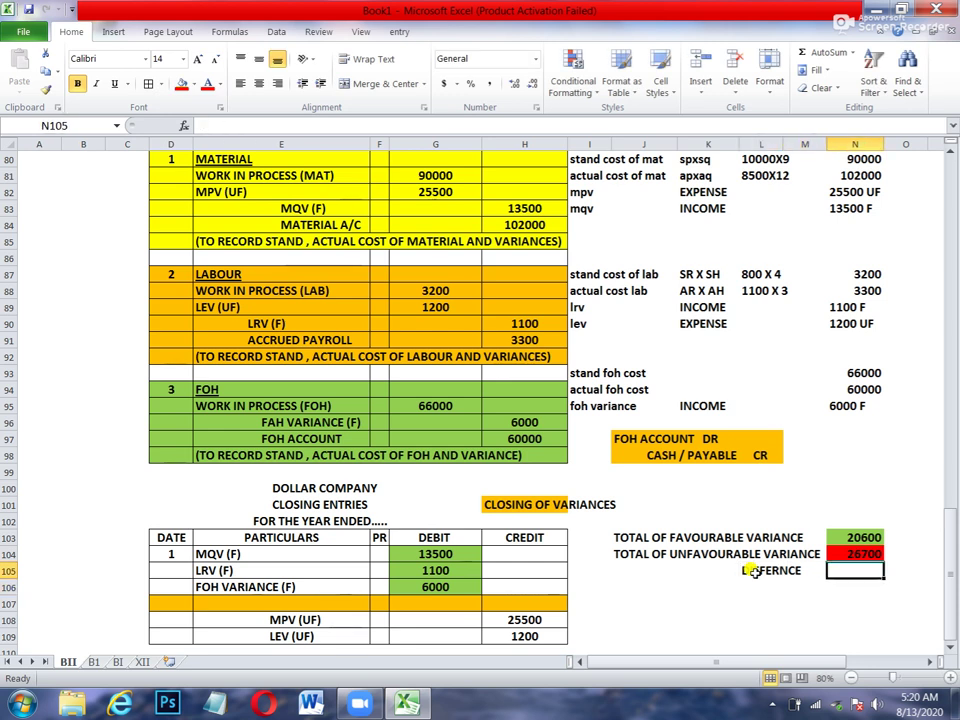
pyautogui.write('=2')
pyautogui.press('BackSpace')
pyautogui.write('26700')
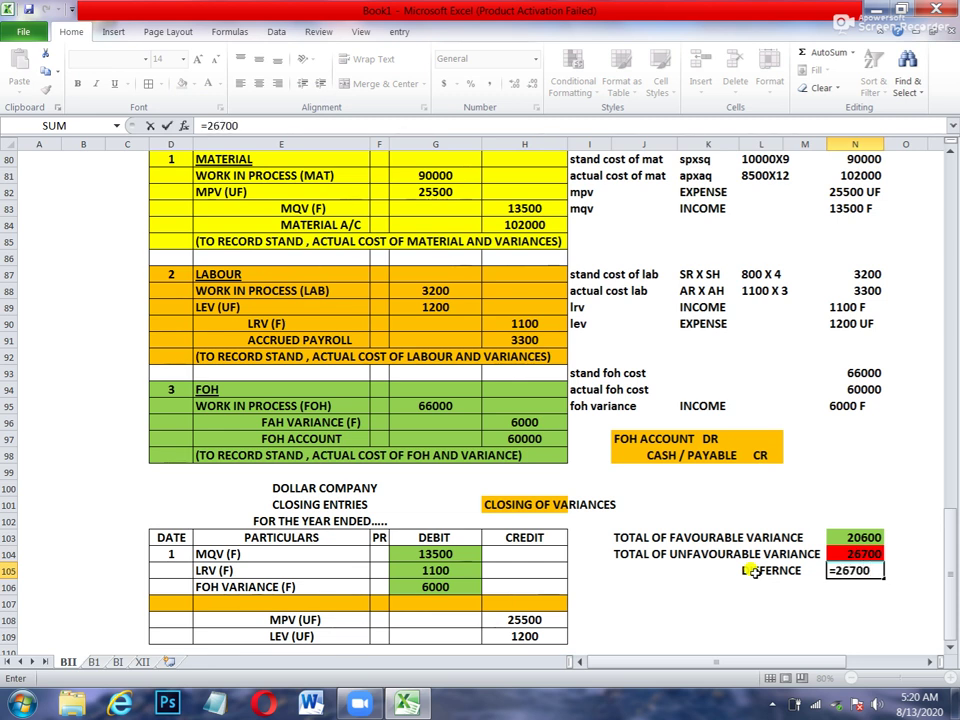
pyautogui.write('-20600')
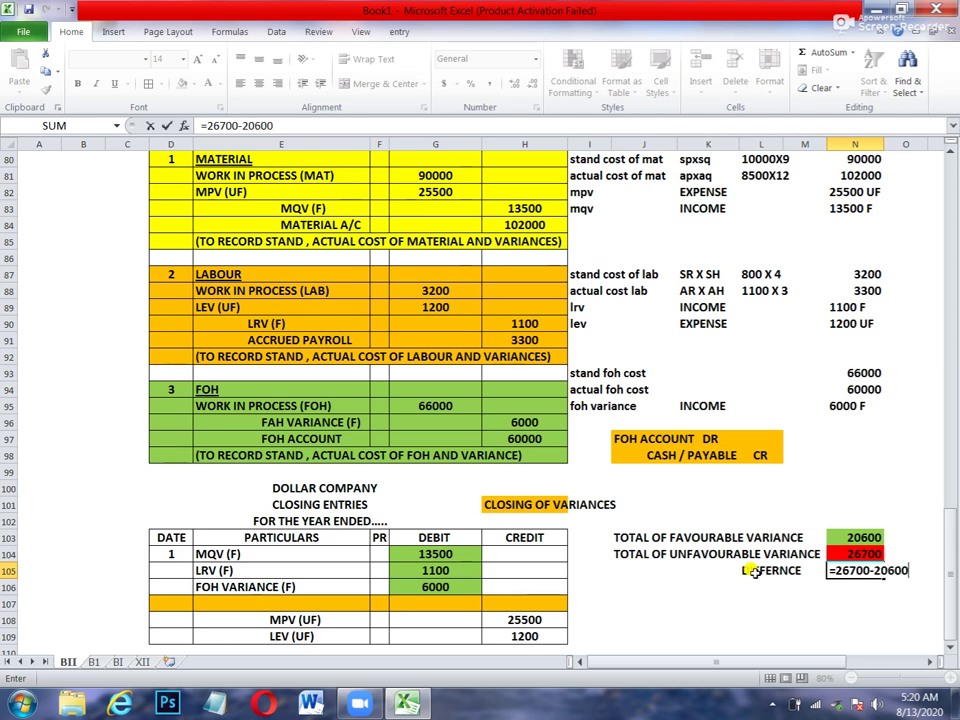
pyautogui.press('Return')
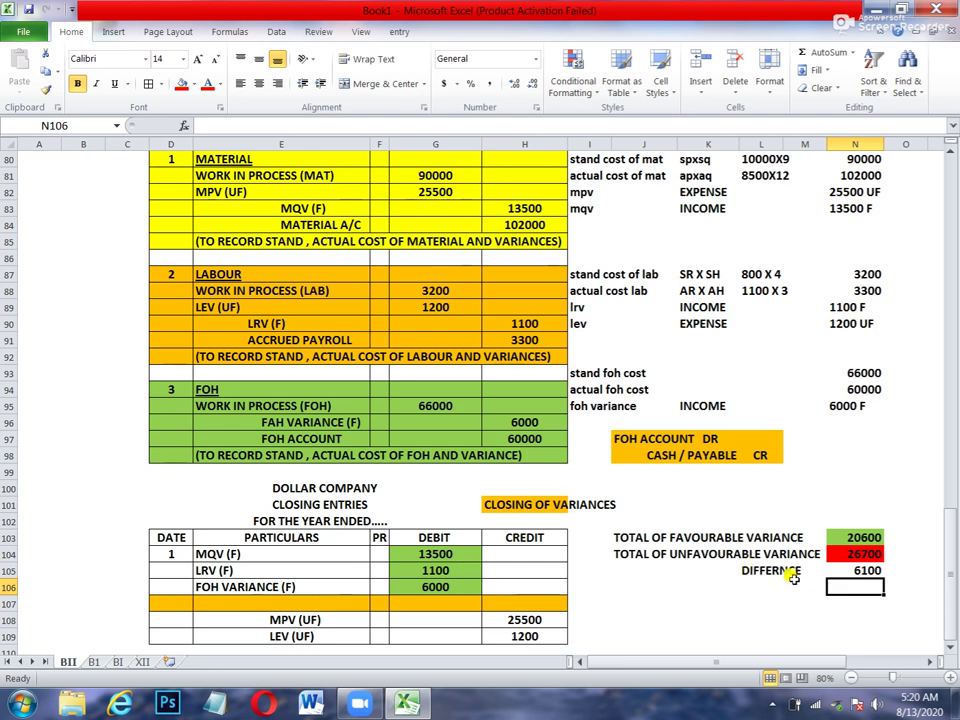
# Correct the spelling of the label in L105 to "DIFFERENCE"
pyautogui.click(786, 570)
pyautogui.doubleClick(755, 570)
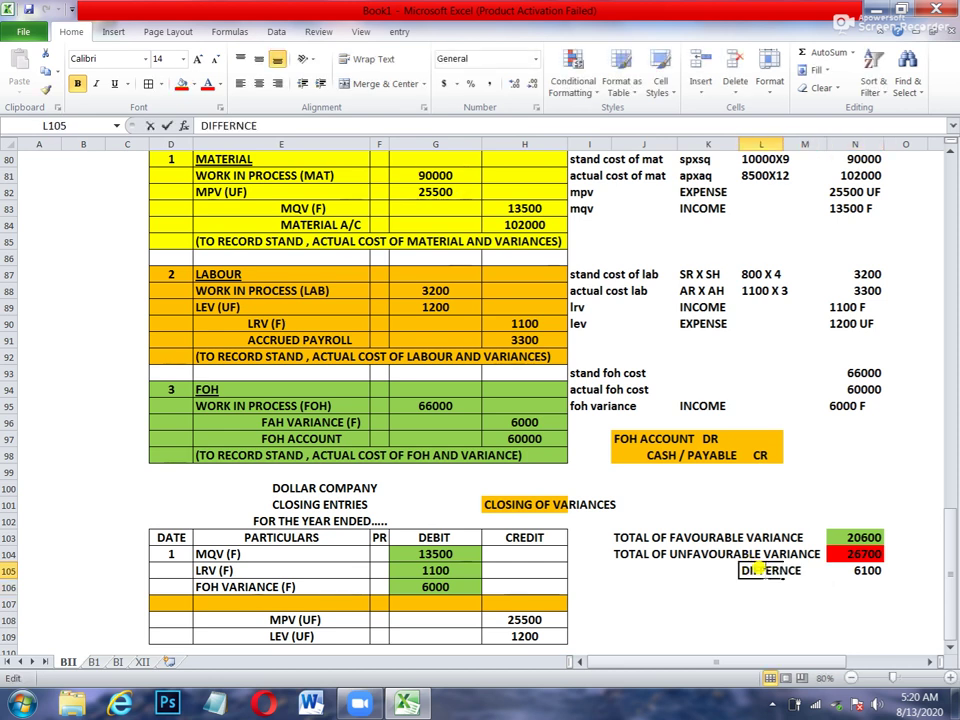
pyautogui.click(776, 568)
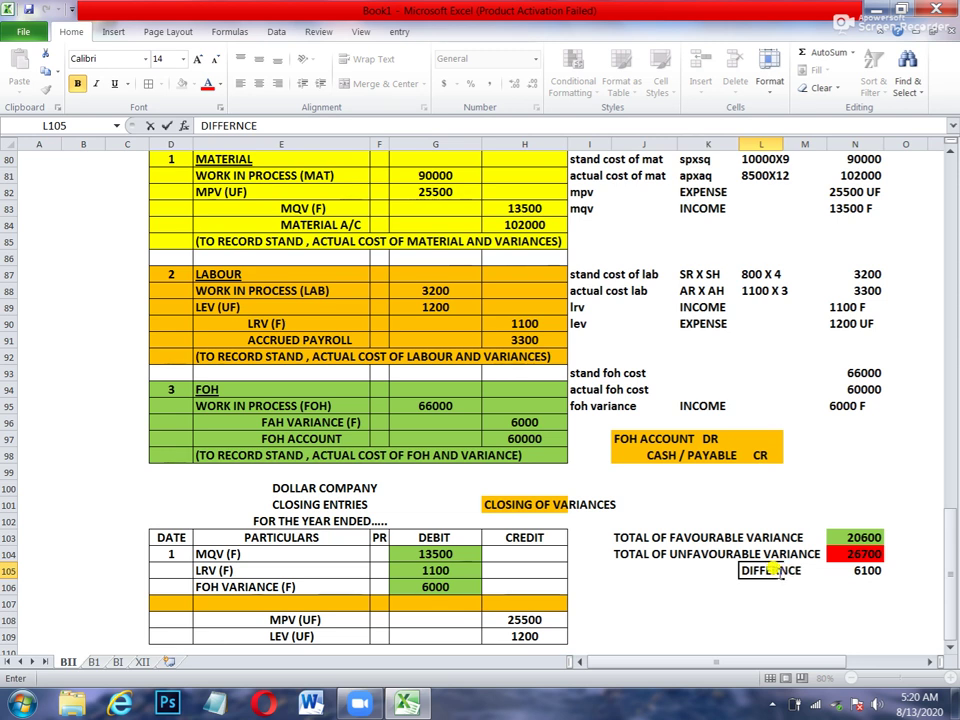
pyautogui.click(777, 568)
pyautogui.write('E')
pyautogui.press('Tab')
pyautogui.press('Tab')
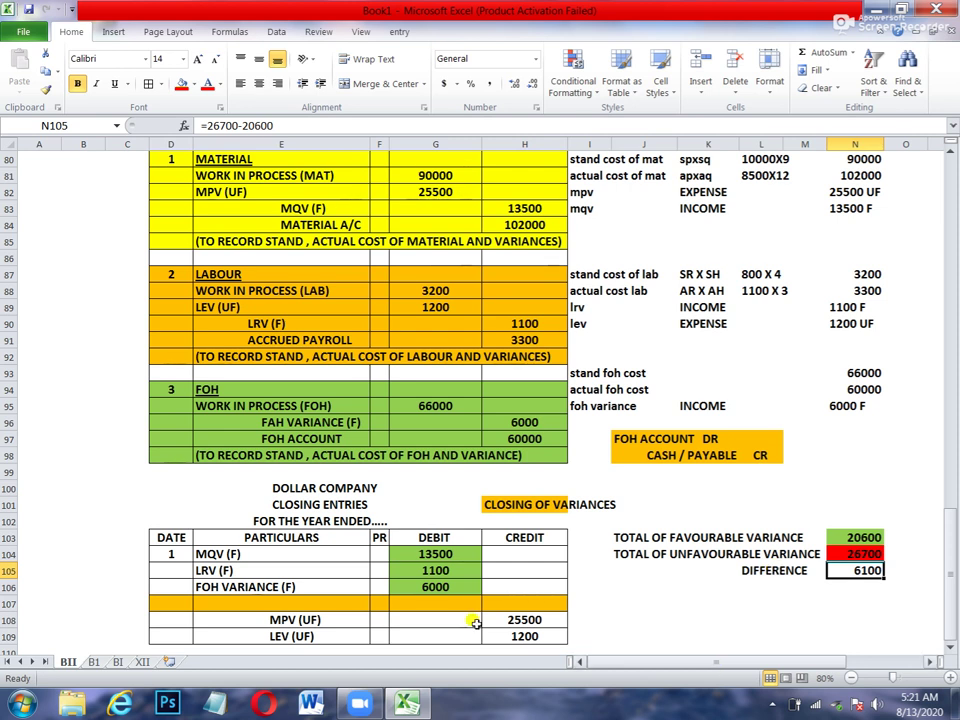
# Add "COST OF GOODS SOLD" to the closing entry in E107 with a debit of 6100 in G107
pyautogui.click(311, 600)
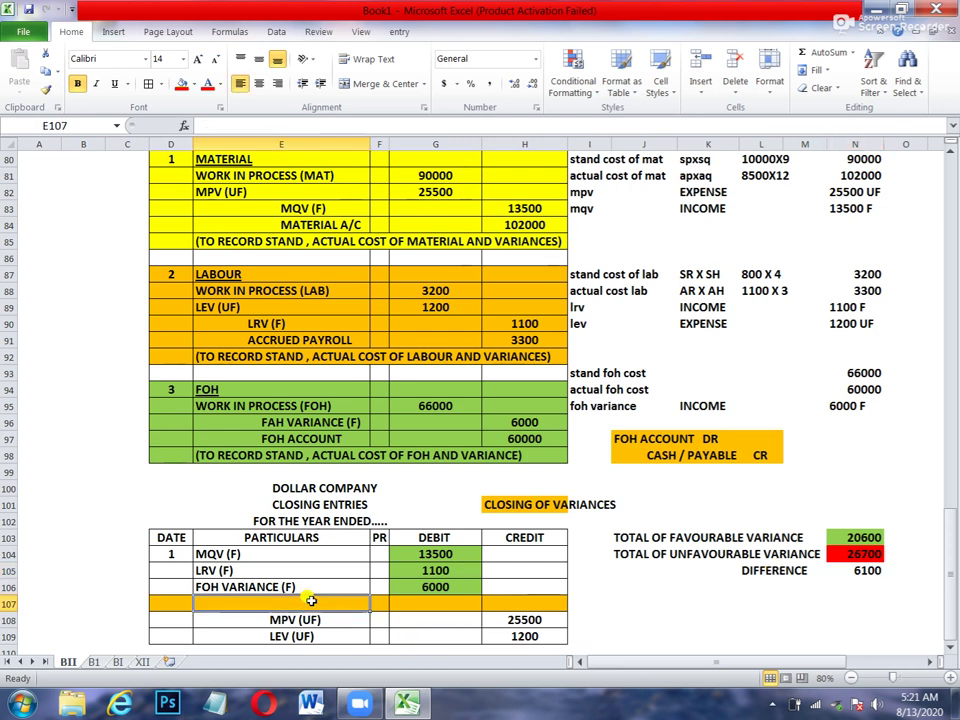
pyautogui.write('CO')
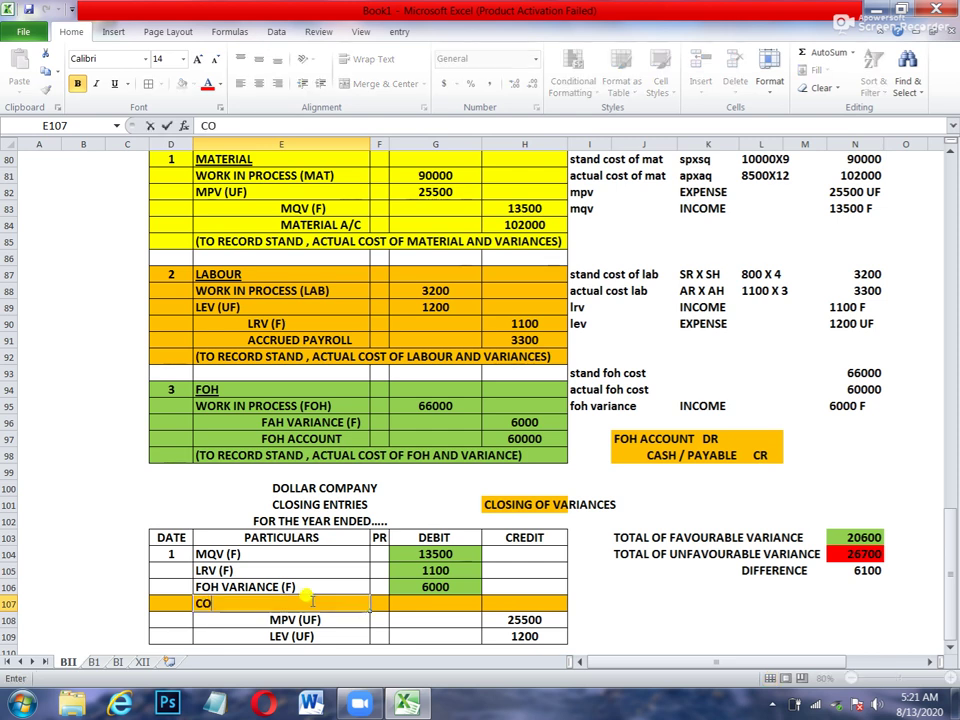
pyautogui.write('ST OF GOODS SOLD')
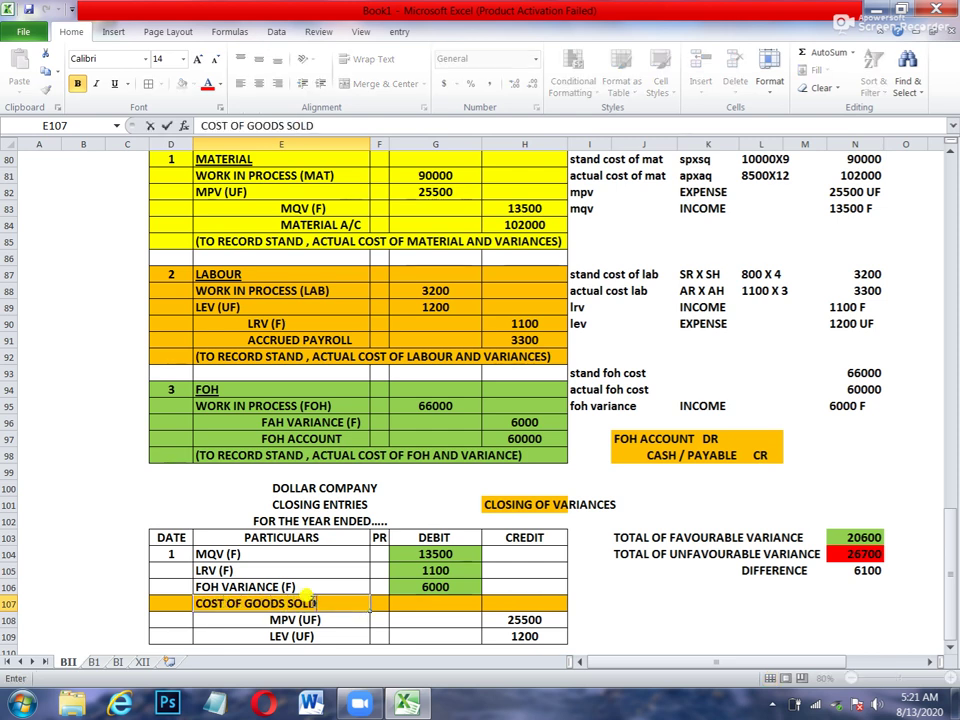
pyautogui.press('Tab')
pyautogui.press('Tab')
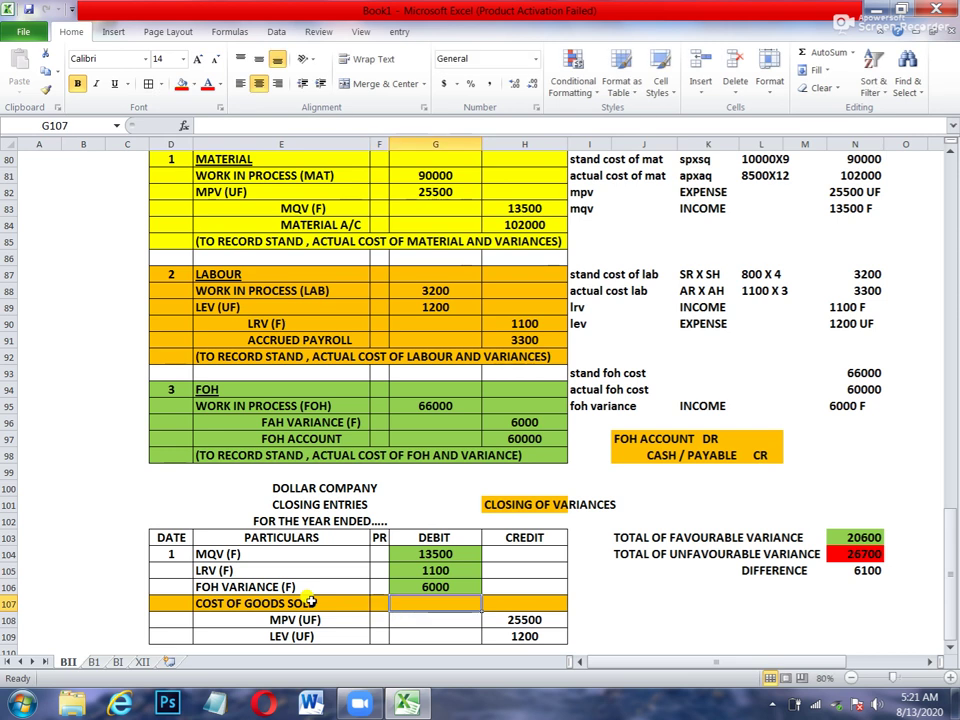
pyautogui.write('6100')
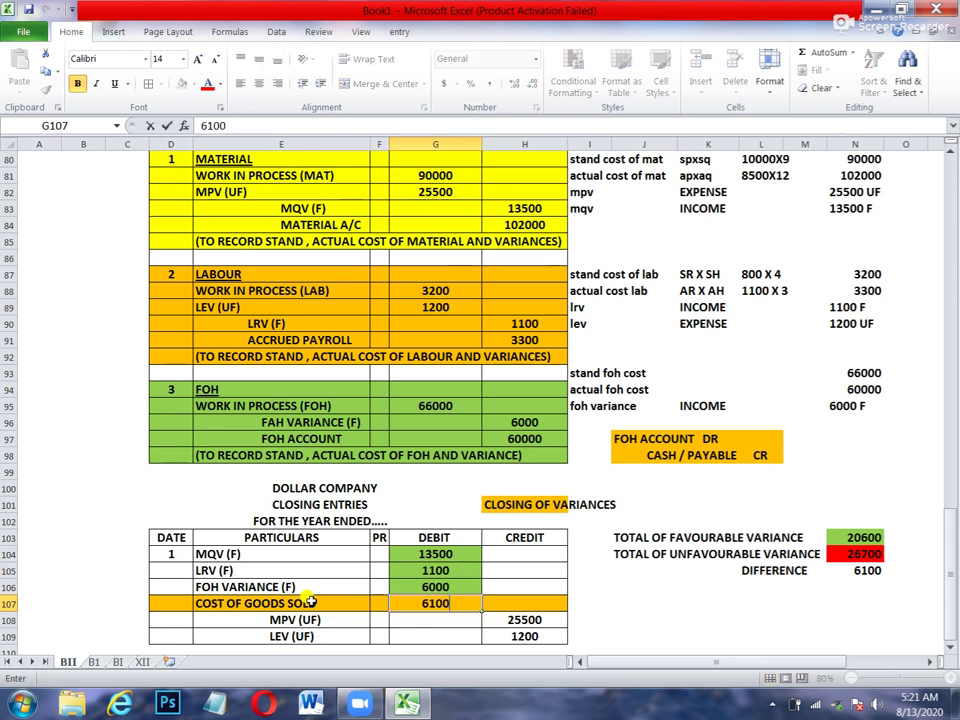
pyautogui.press('Return')
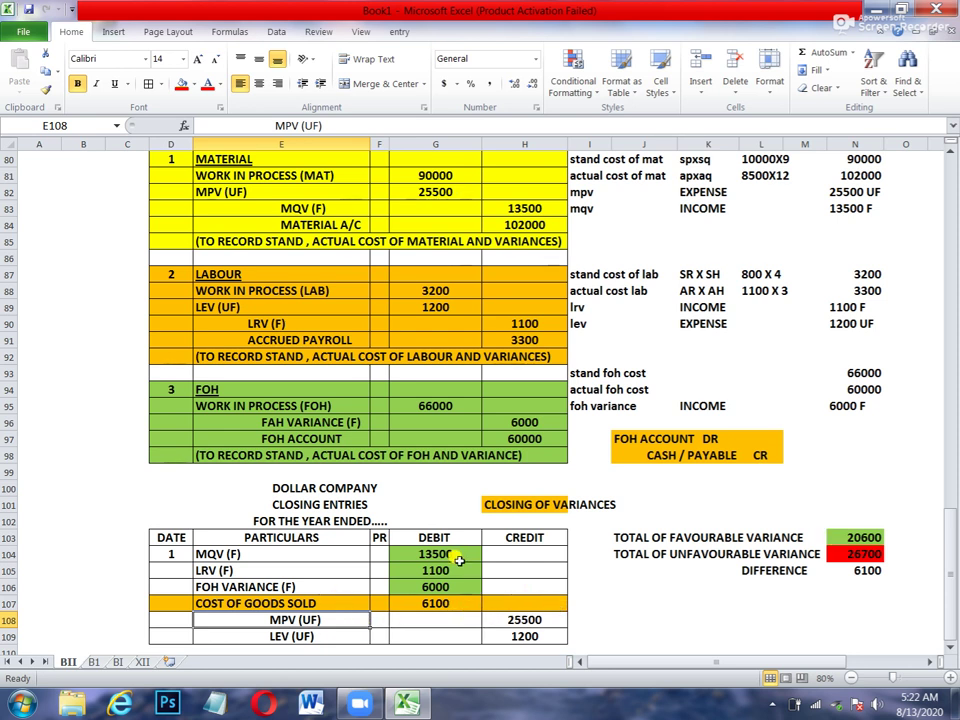
# Compare the sum of the debits in G104:G107 with the sum of the credits in H108:H109
pyautogui.moveTo(453, 555); pyautogui.dragTo(450, 598)
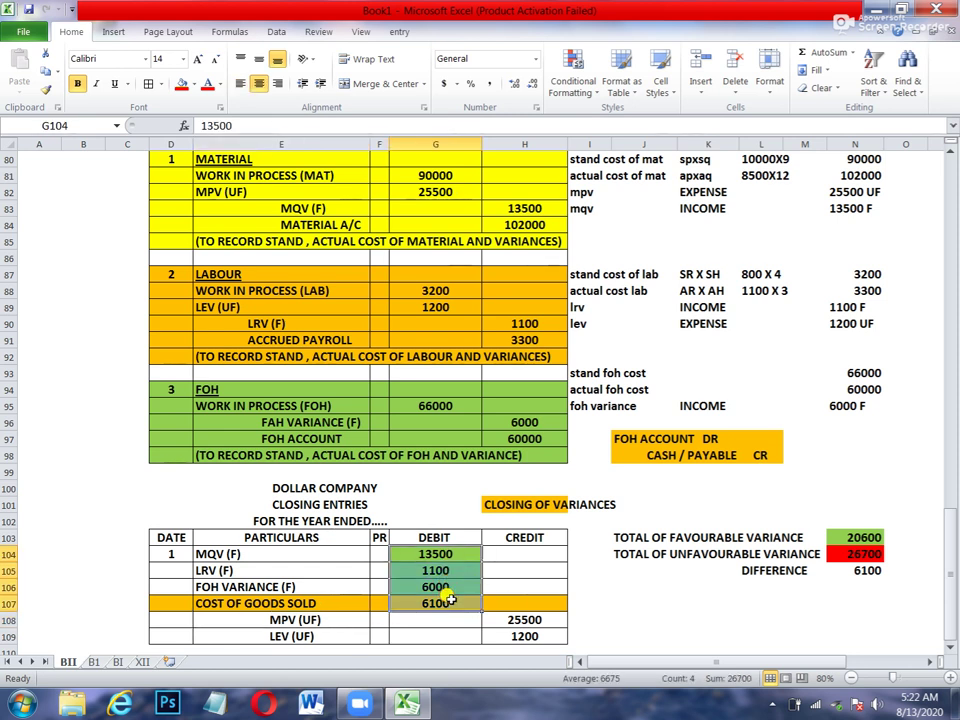
pyautogui.click(517, 620)
pyautogui.moveTo(517, 620); pyautogui.dragTo(524, 636)
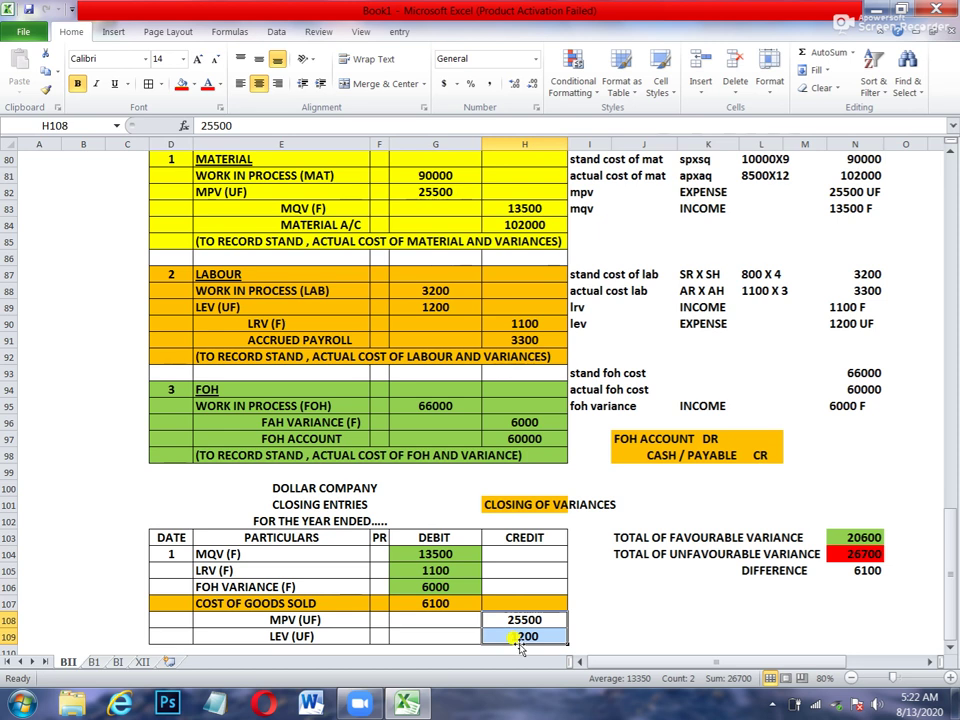
pyautogui.click(621, 649)
# Enter the text "ANSWER" in J109 beside the end of the closing entry
pyautogui.click(653, 635)
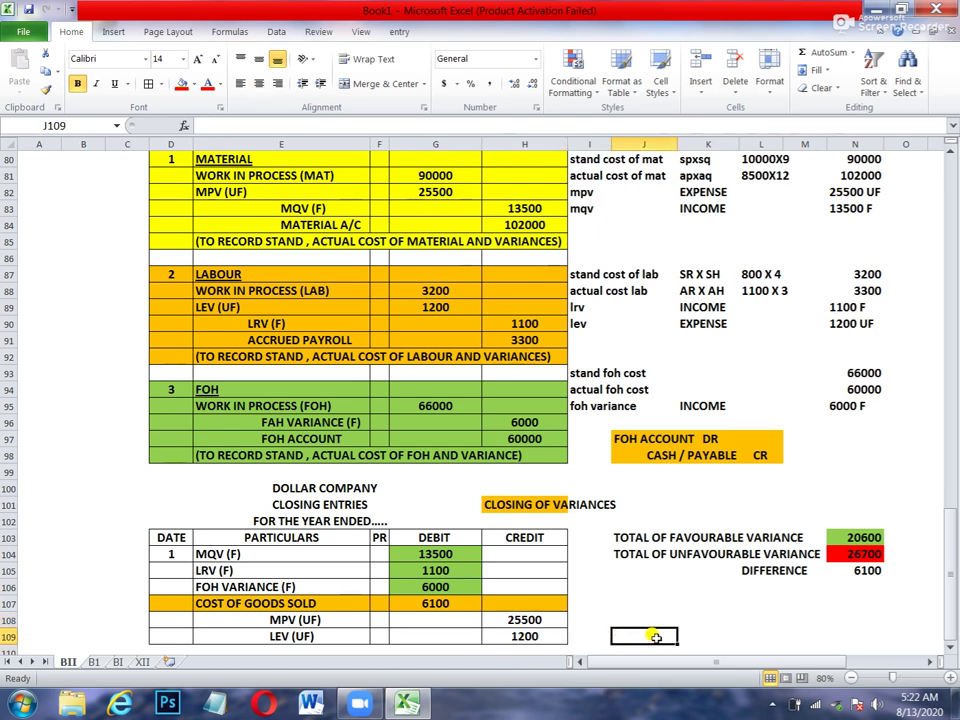
pyautogui.write('A')
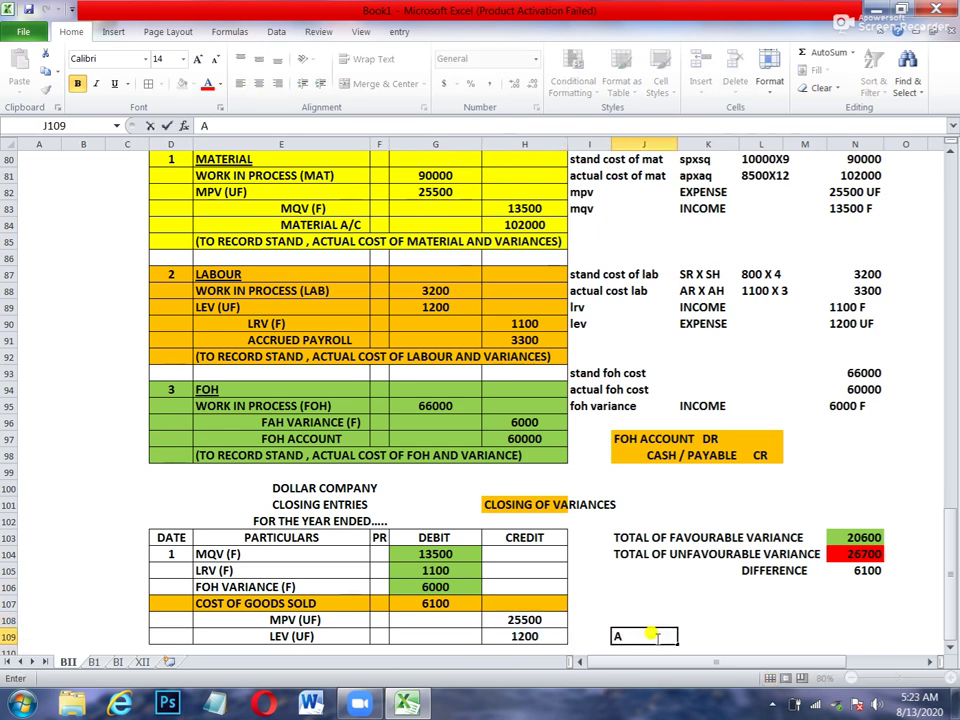
pyautogui.write('NSWER')
pyautogui.press('Return')
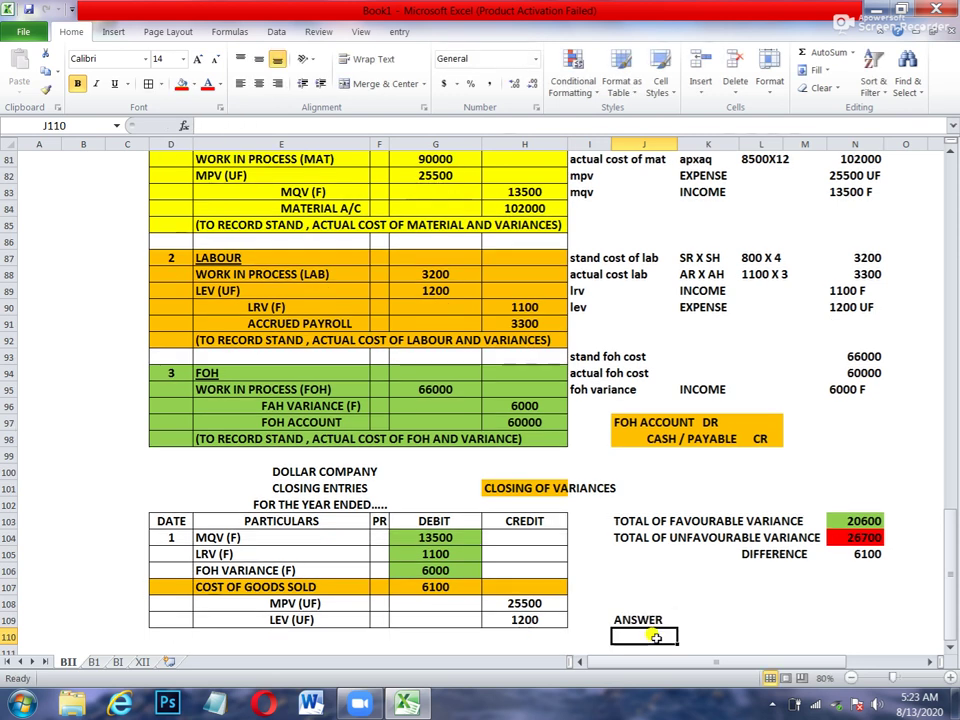
# Look back through the FOH, labour and material journal entries above the closing entry
pyautogui.press('Up')
pyautogui.press('Up')
pyautogui.press('Up')
pyautogui.press('Up')
pyautogui.press('Up')
pyautogui.press('Up')
pyautogui.press('Up')
pyautogui.press('Up')
pyautogui.press('Up')
pyautogui.press('Up')
pyautogui.press('Up')
pyautogui.press('Up')
pyautogui.press('Up')
pyautogui.press('Up')
pyautogui.press('Up')
pyautogui.press('Up')
pyautogui.press('Up')
pyautogui.press('Up')
pyautogui.press('Up')
pyautogui.press('Up')
pyautogui.press('Up')
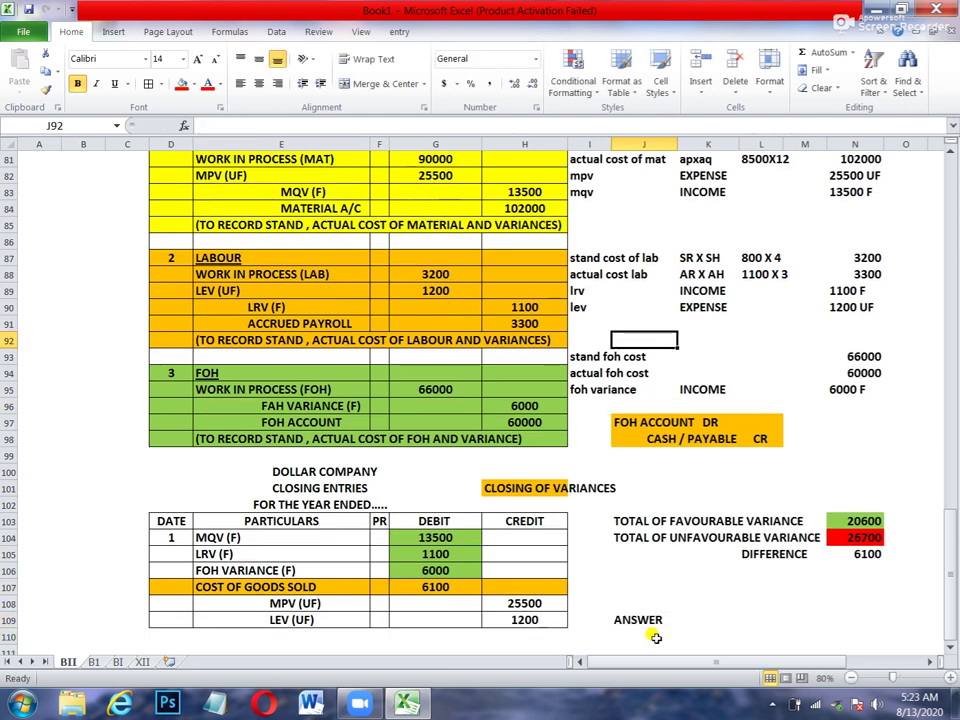
pyautogui.press('Up')
pyautogui.press('Up')
pyautogui.press('Up')
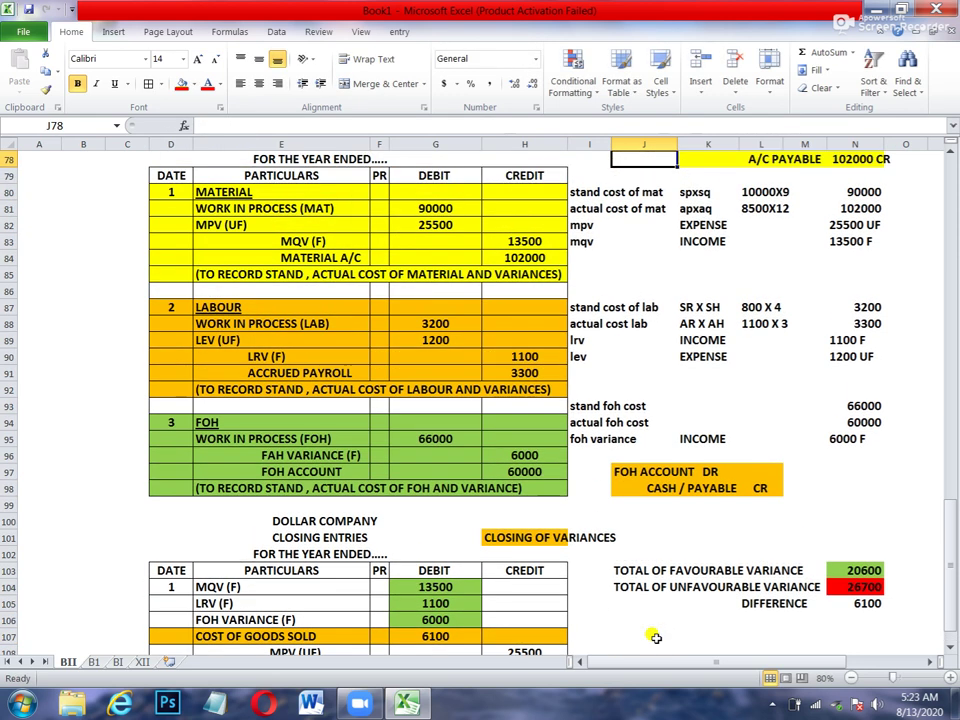